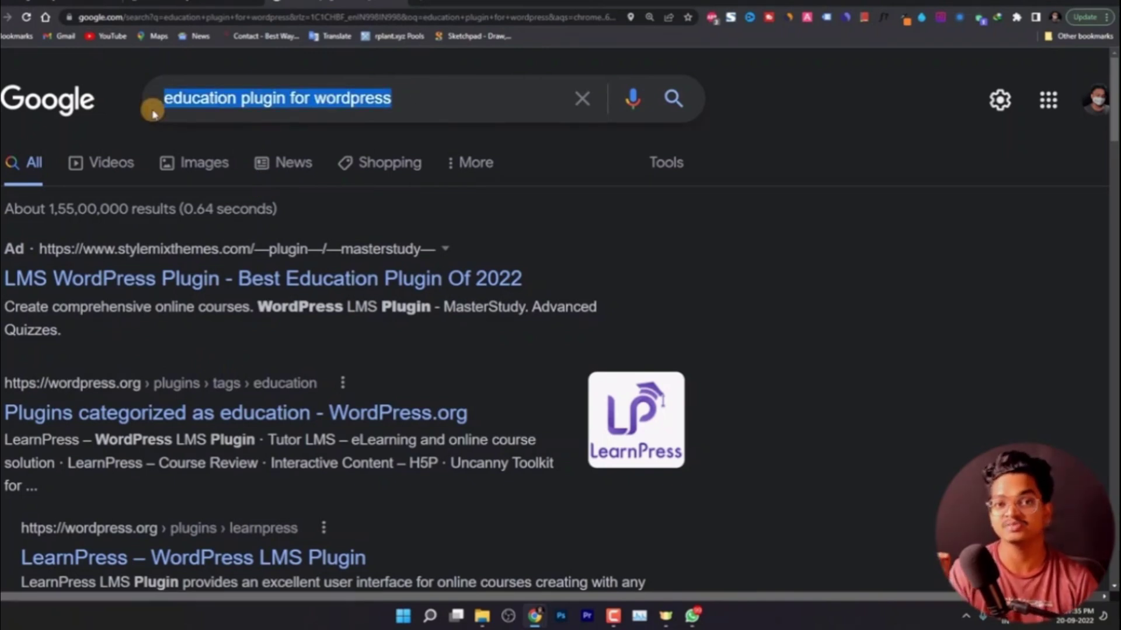
Search Google for "lms plugin wordpress" and open WPBeginner's comparison of the 7 best WordPress LMS plugins.
type("lms")
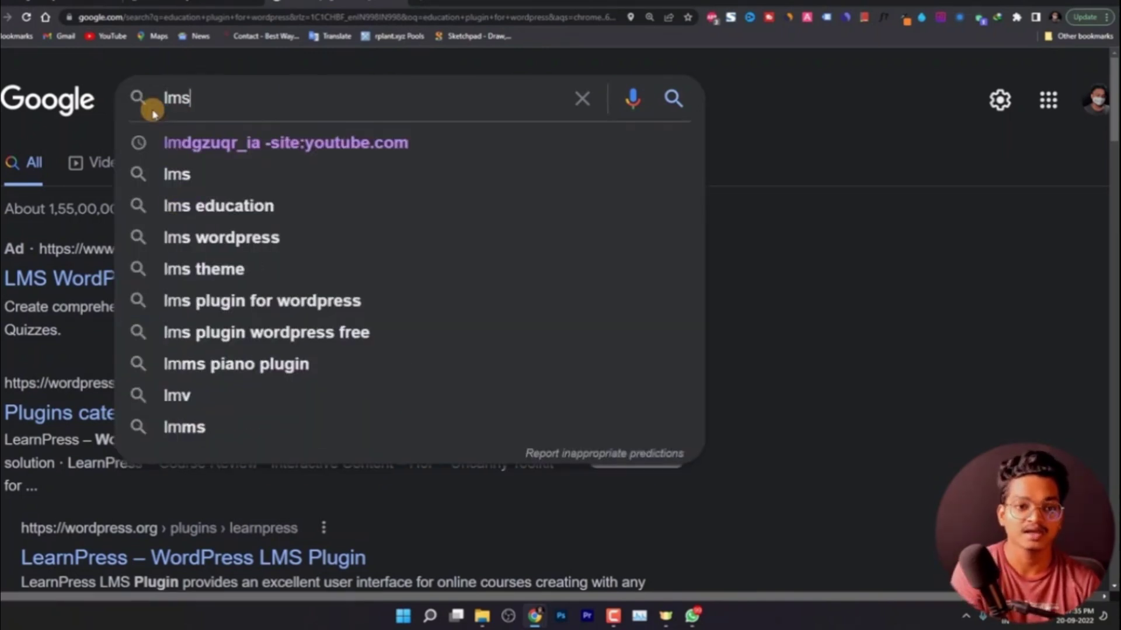
type(" plugin wordpress")
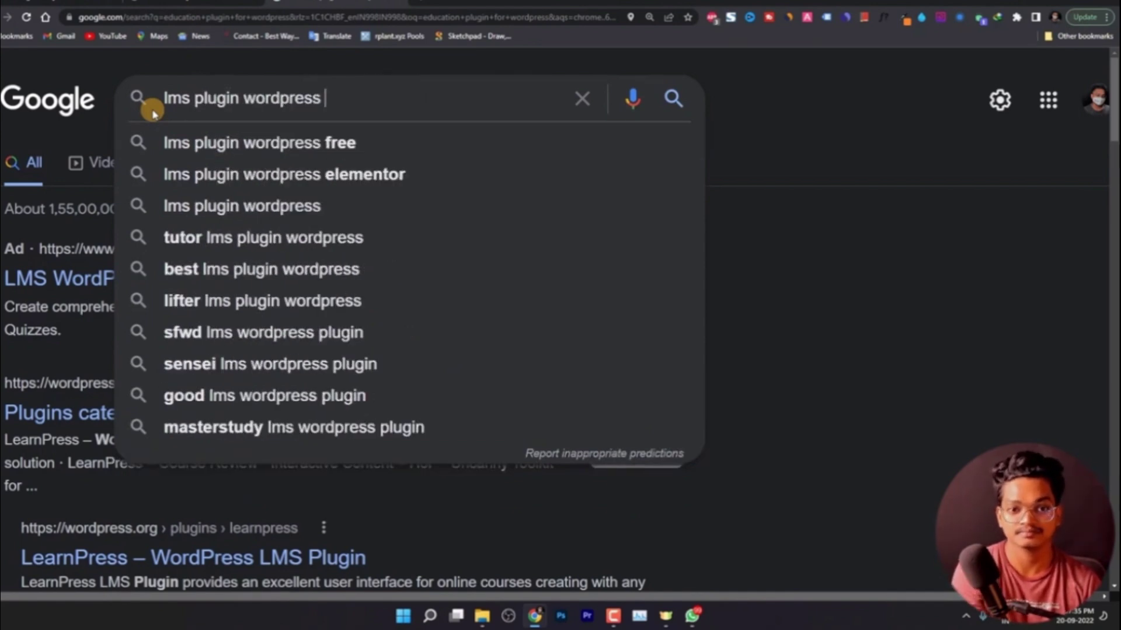
key("Return")
scroll(125, 307, "down", 2)
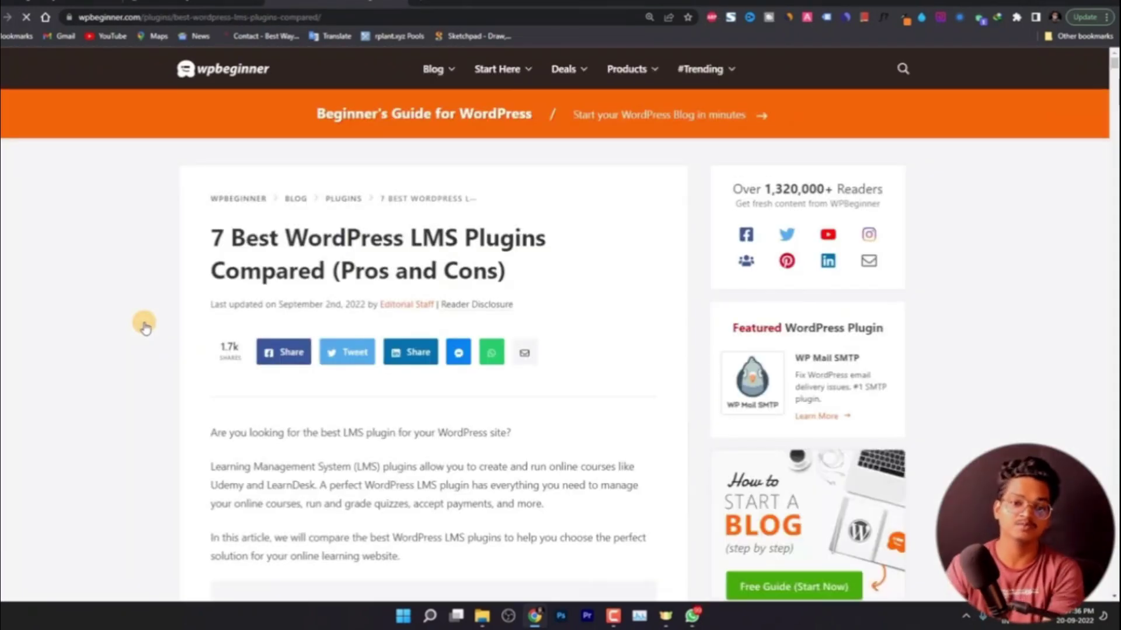
Read through the LMS plugin comparison from MemberPress Courses down to the LearnPress section's description.
scroll(257, 418, "down", 12)
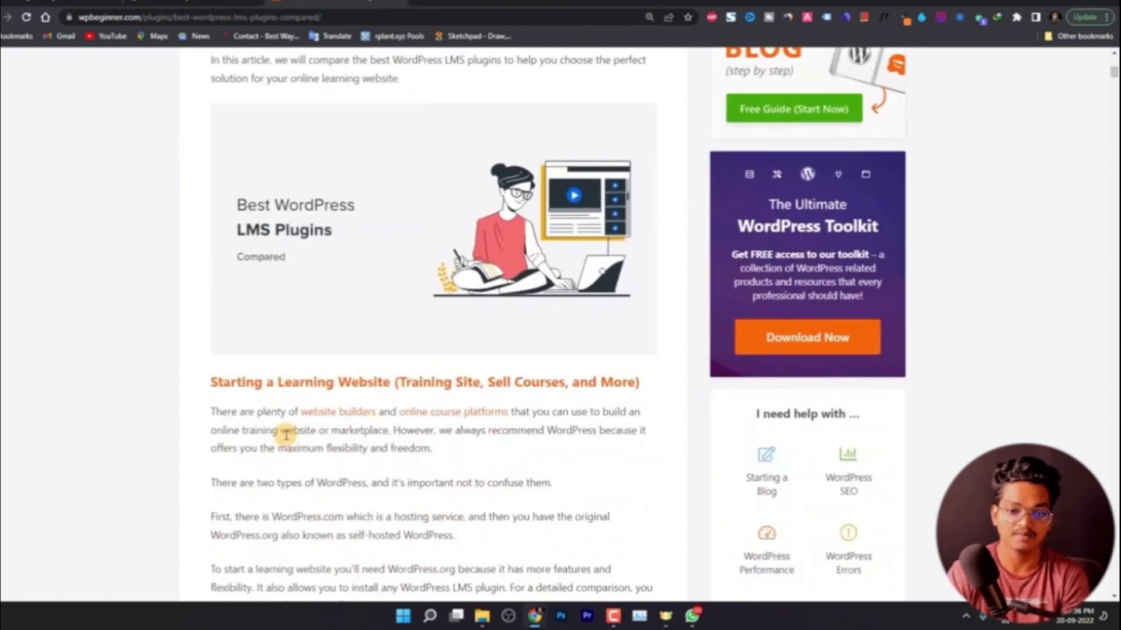
scroll(286, 435, "down", 14)
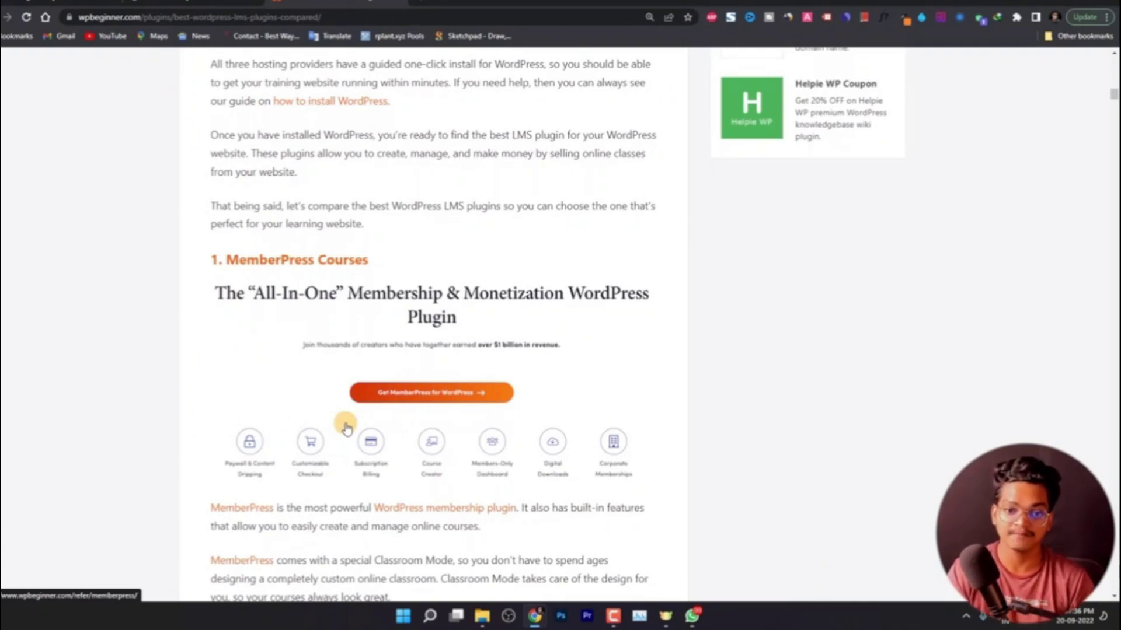
scroll(351, 425, "down", 12)
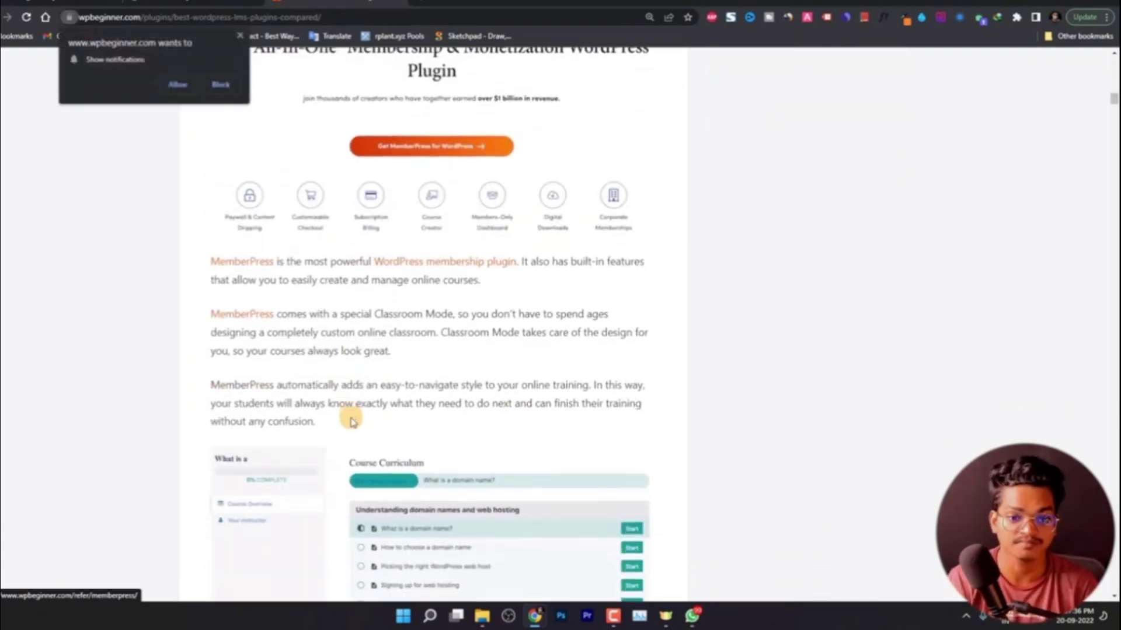
scroll(351, 421, "down", 20)
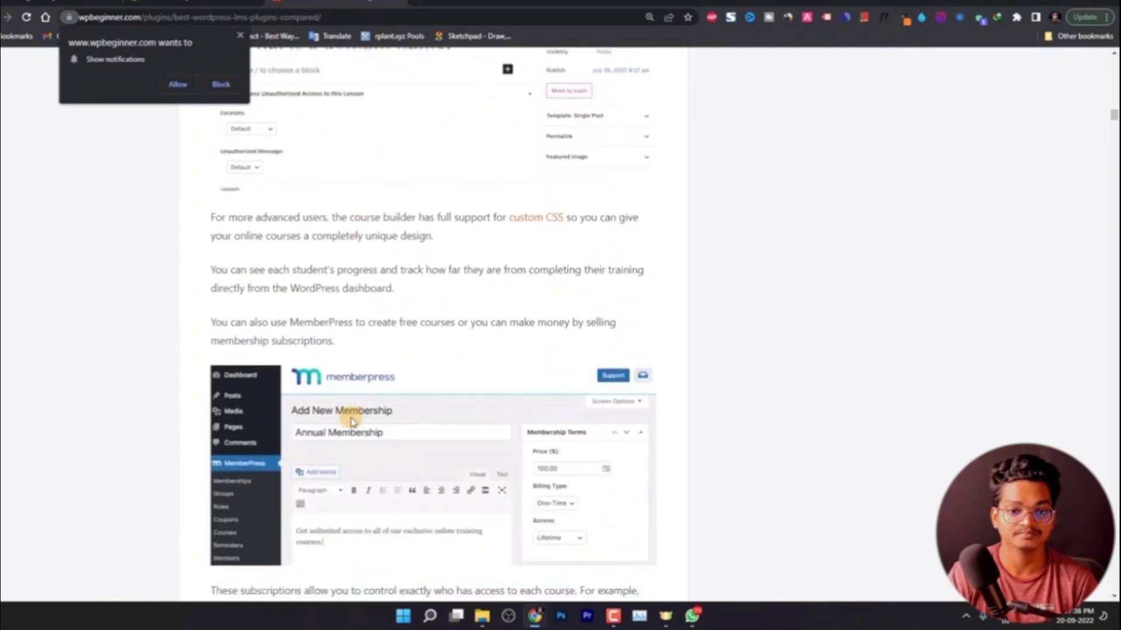
scroll(351, 422, "down", 15)
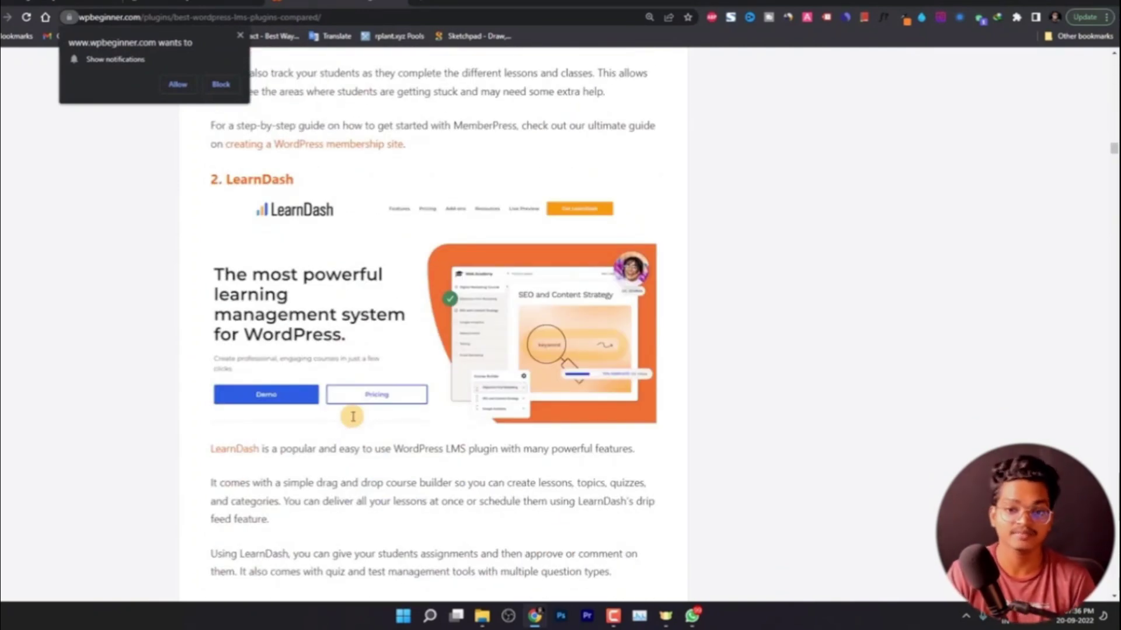
scroll(353, 416, "down", 20)
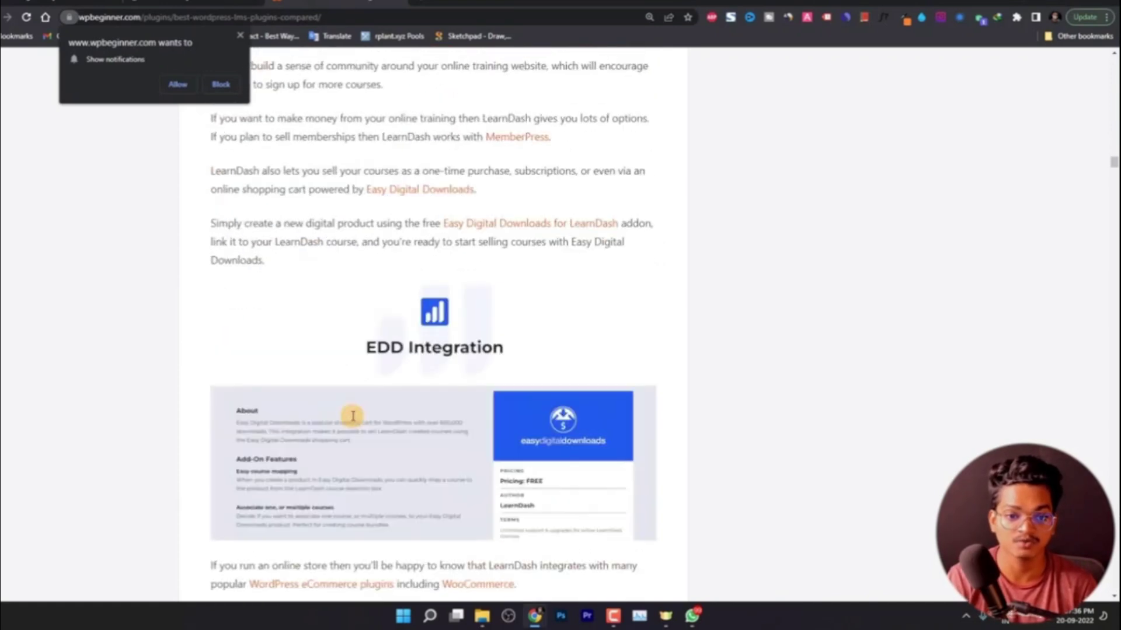
scroll(352, 419, "down", 7)
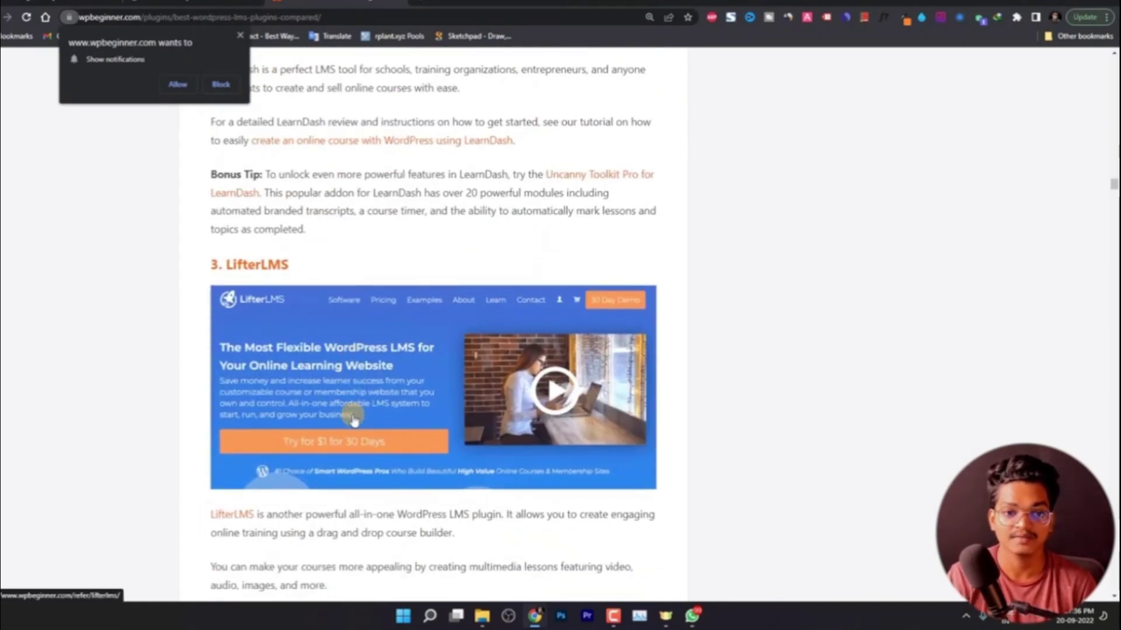
scroll(353, 419, "down", 20)
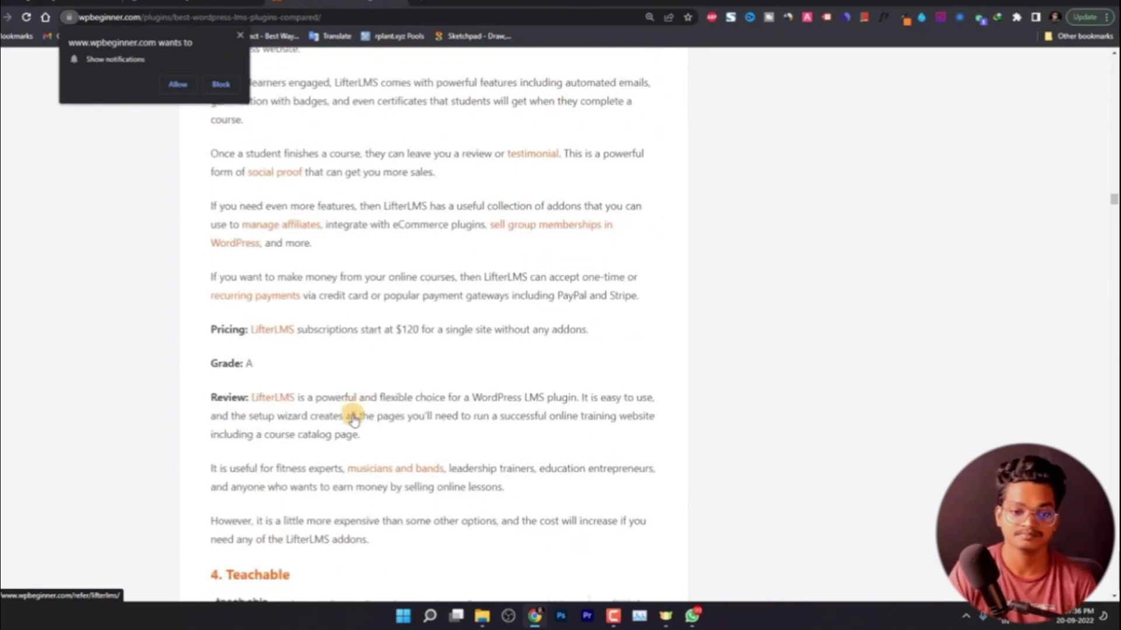
scroll(353, 417, "down", 17)
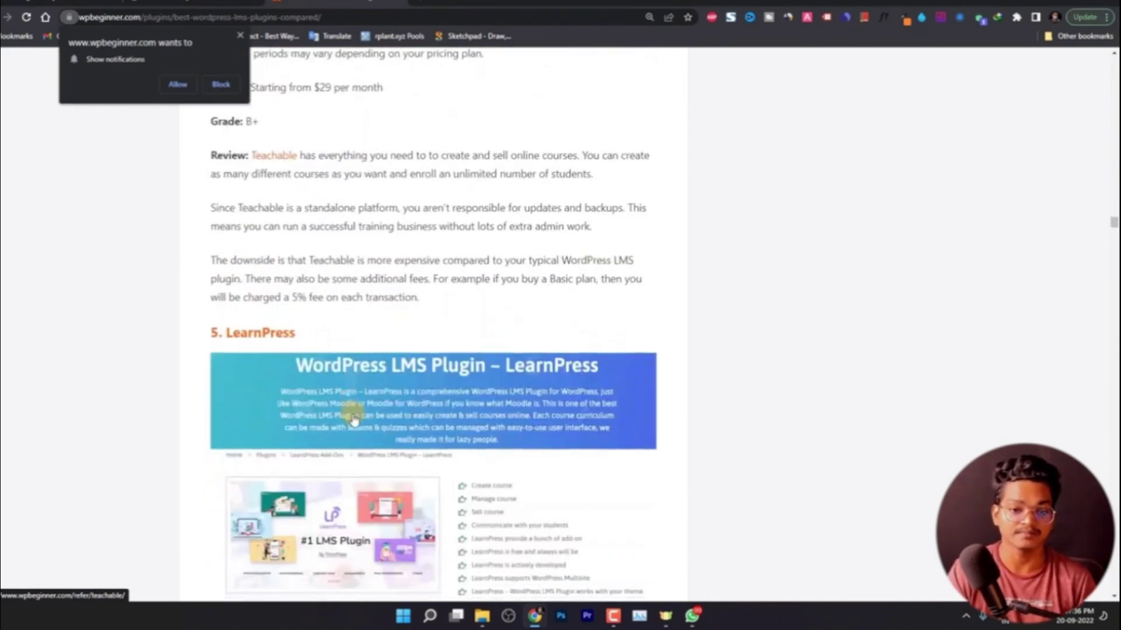
scroll(352, 419, "up", 3)
scroll(352, 418, "down", 1)
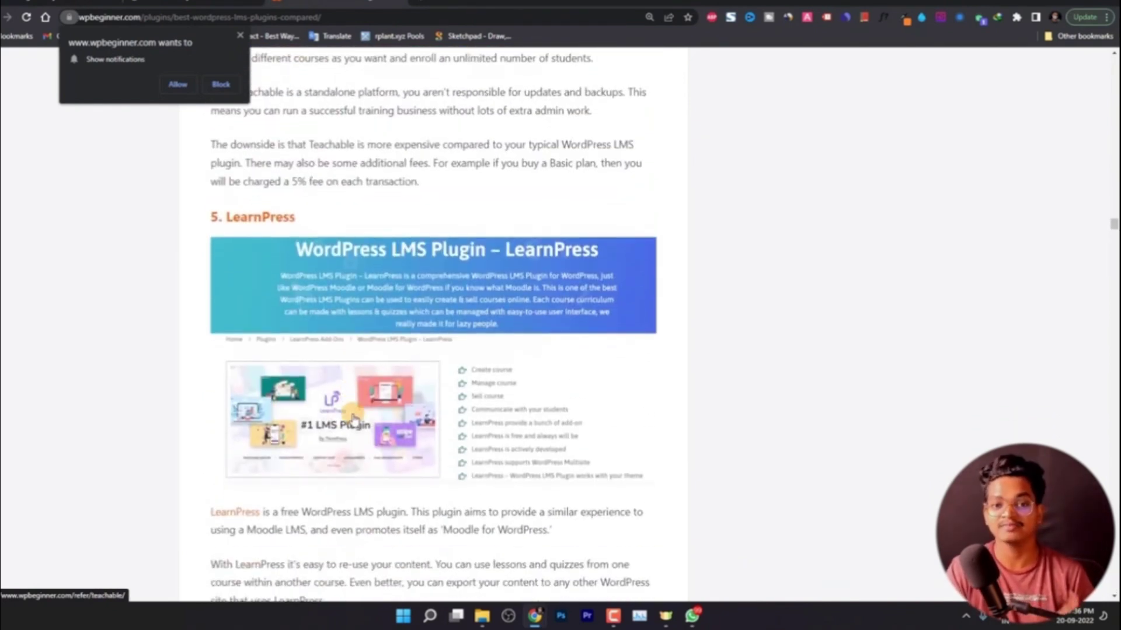
scroll(355, 418, "down", 1)
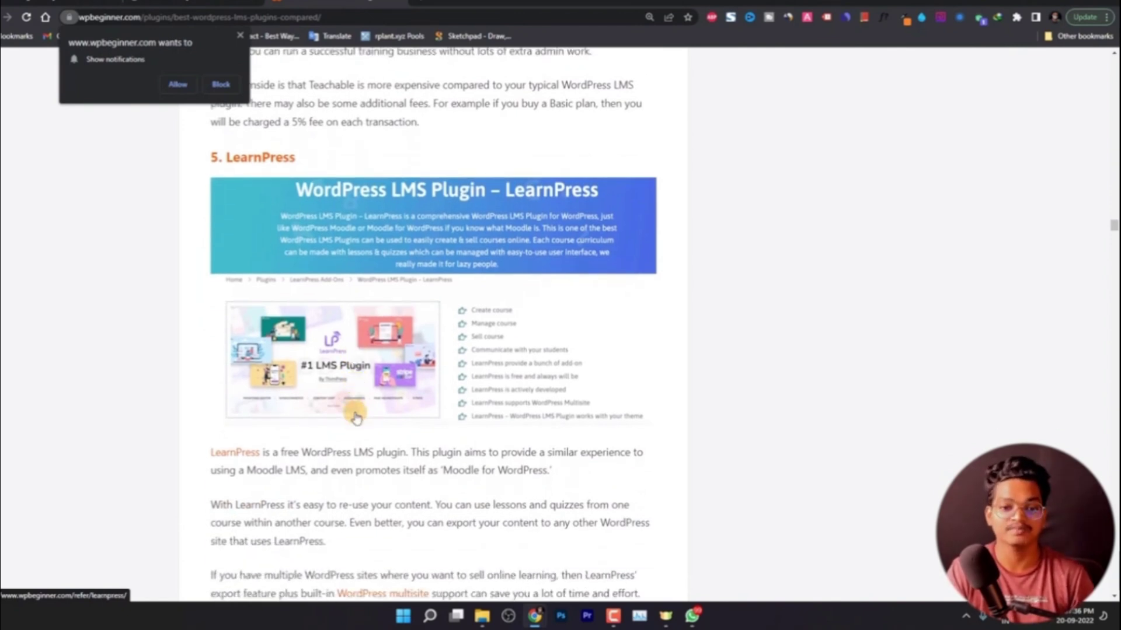
left_click_drag(264, 452, 416, 456)
Review the article's Teachable description and the LifterLMS and LearnDash entries above it, and leave the article.
scroll(416, 455, "up", 20)
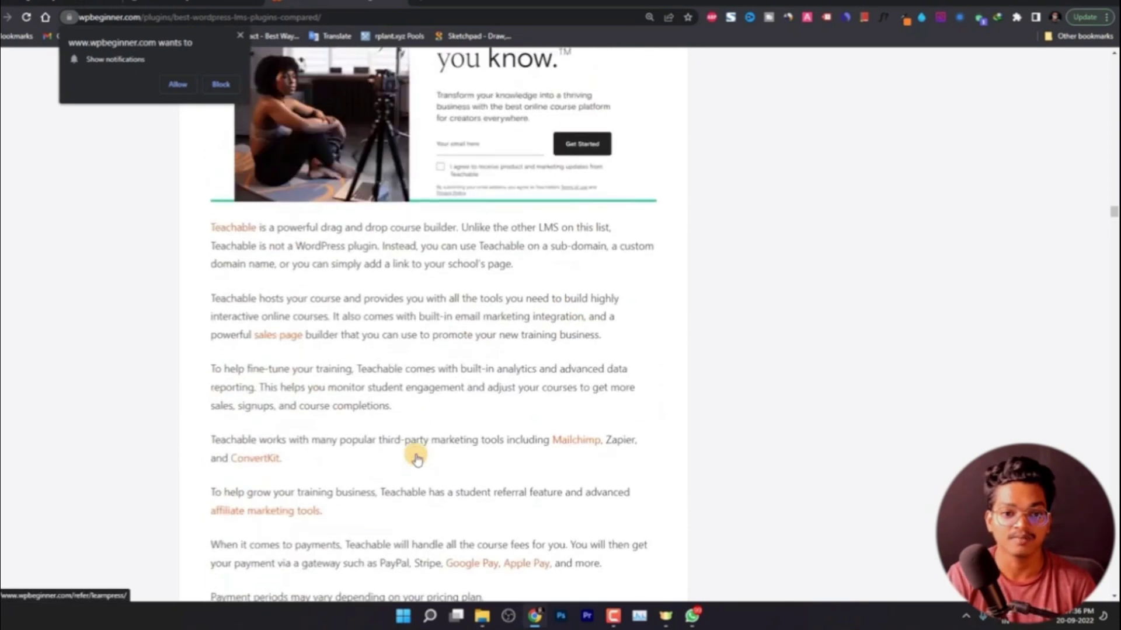
scroll(416, 456, "down", 10)
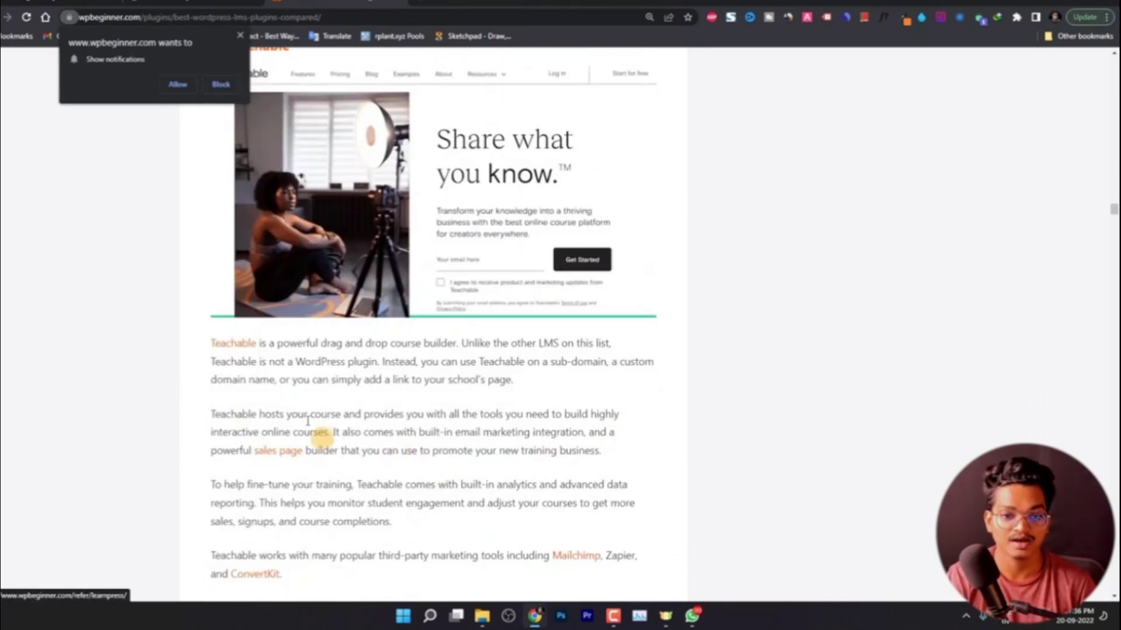
left_click_drag(284, 346, 425, 344)
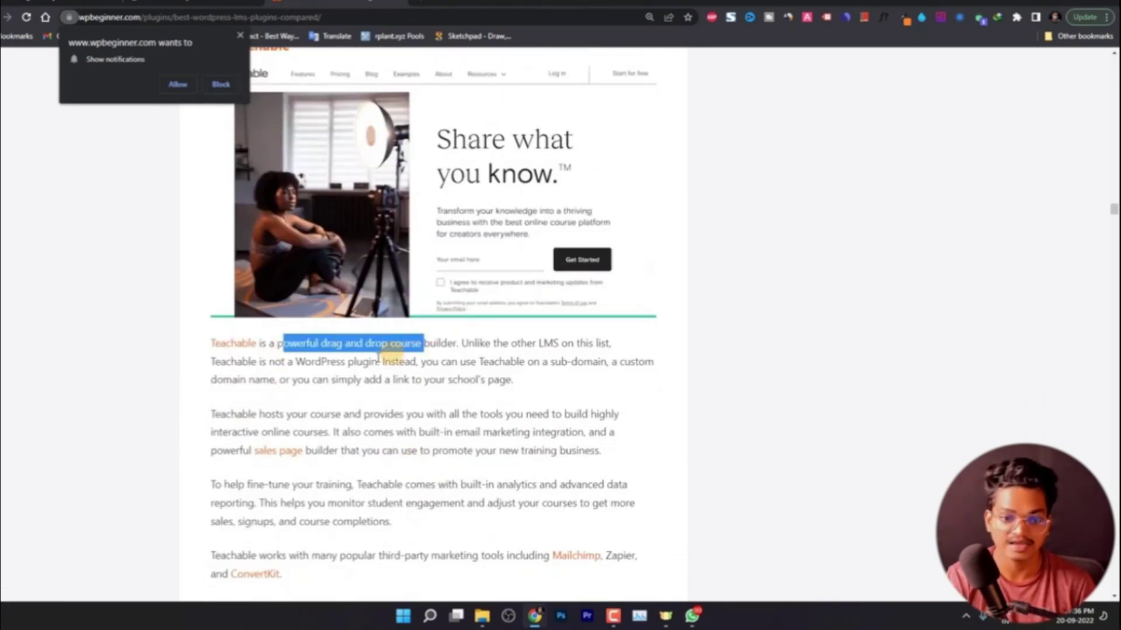
left_click(369, 384)
scroll(383, 428, "up", 12)
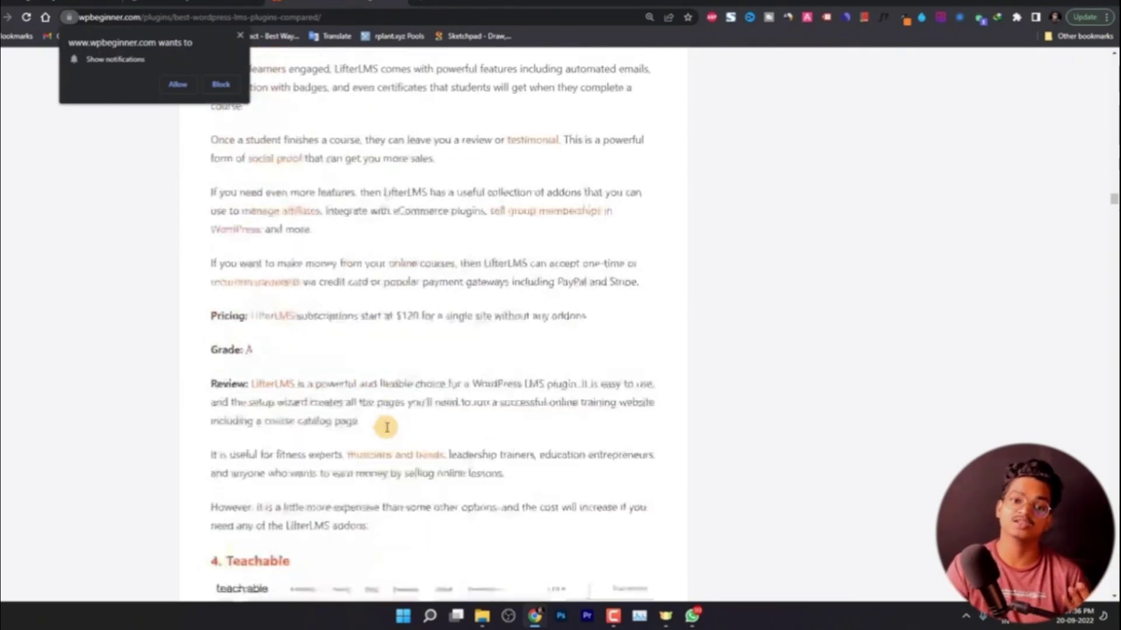
scroll(387, 427, "up", 15)
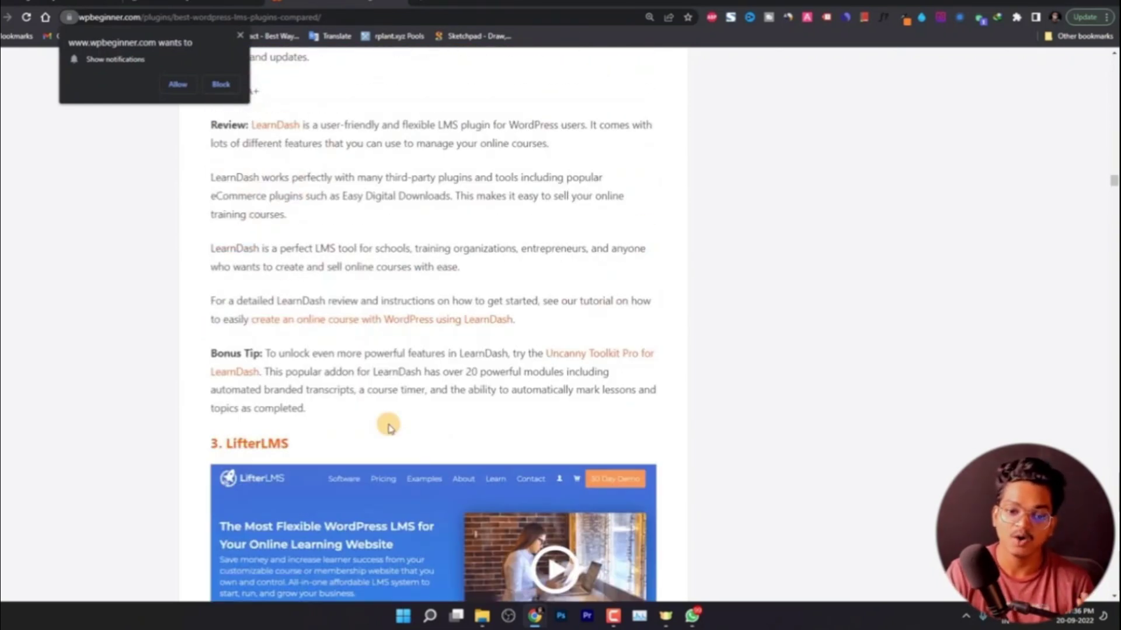
scroll(390, 428, "up", 15)
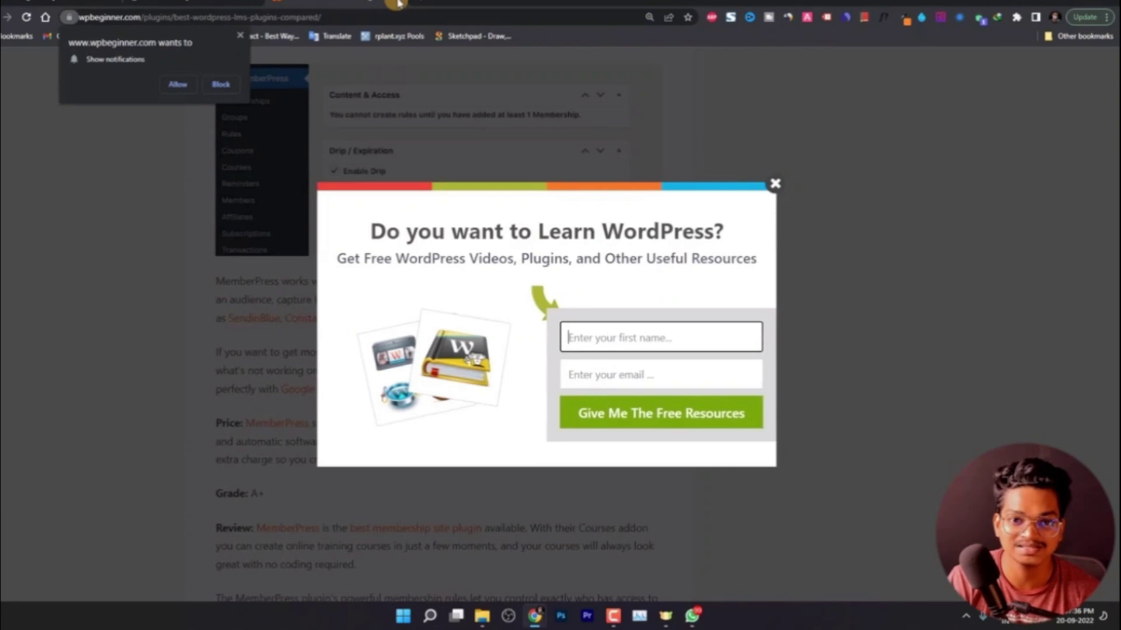
left_click(399, 3)
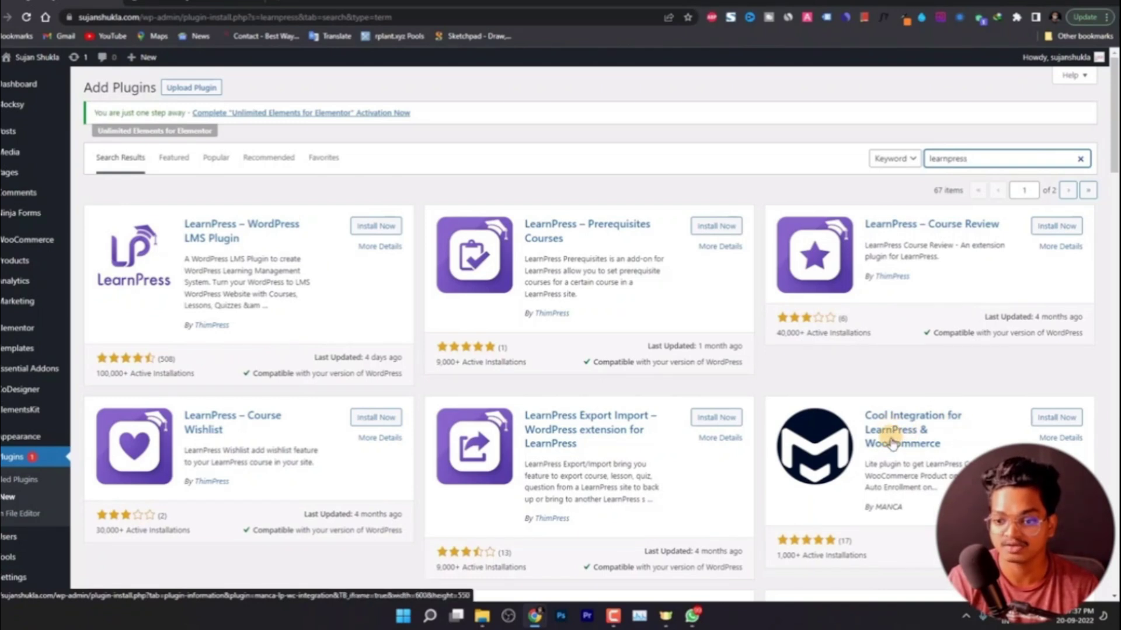
Examine the LearnPress add-ons and related plugins in the "learnpress" plugin search results.
scroll(961, 444, "down", 2)
scroll(962, 447, "down", 2)
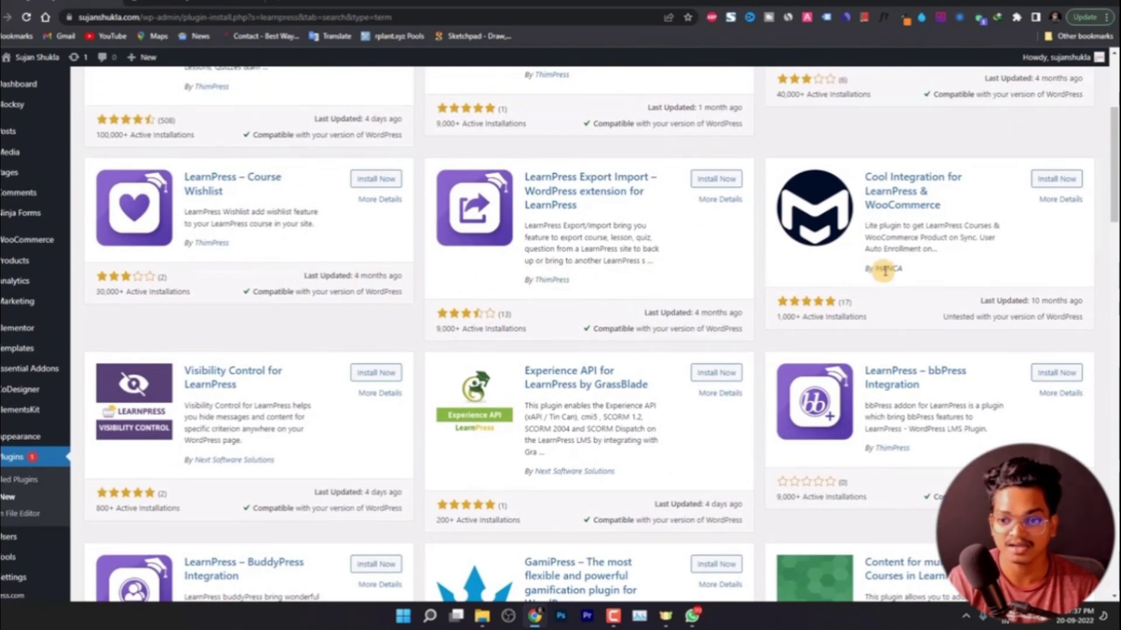
scroll(887, 429, "down", 1)
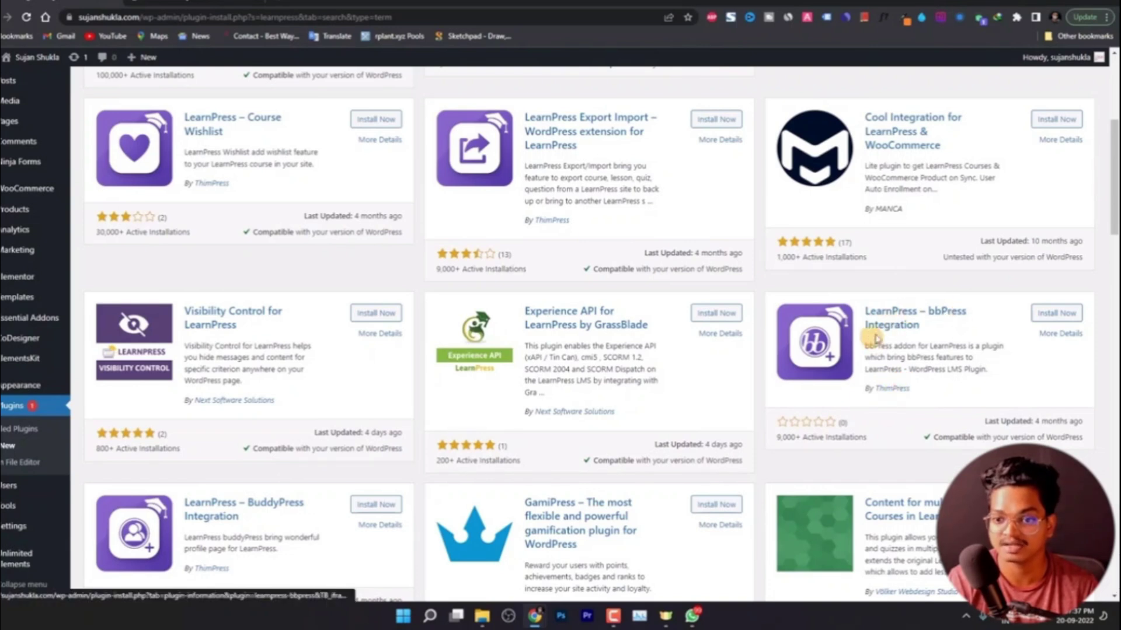
scroll(588, 438, "down", 3)
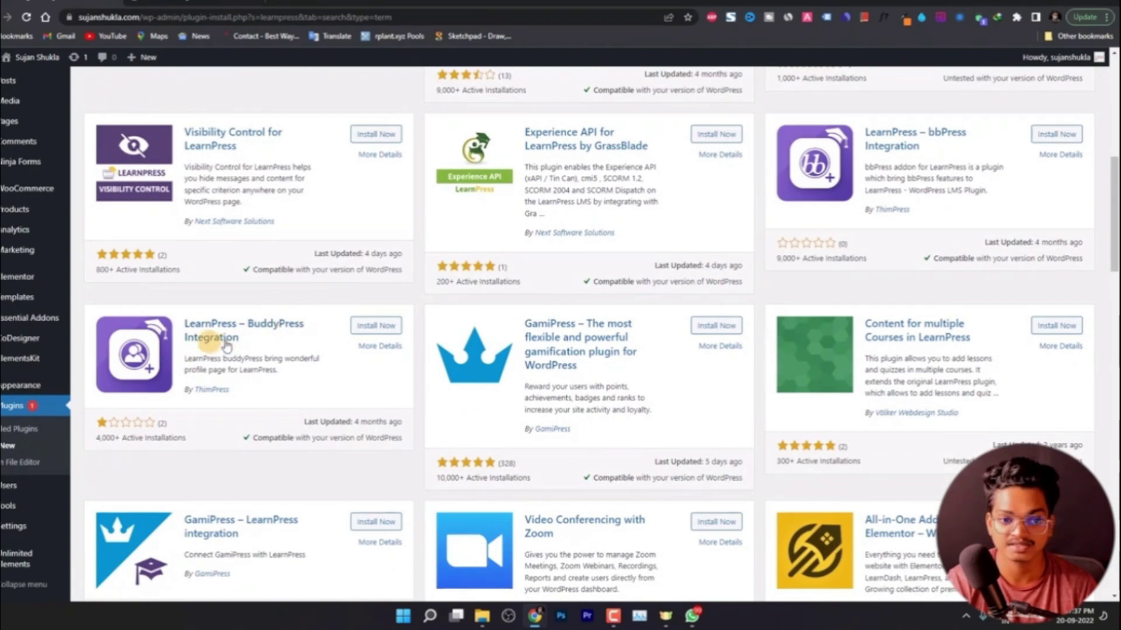
scroll(290, 400, "down", 6)
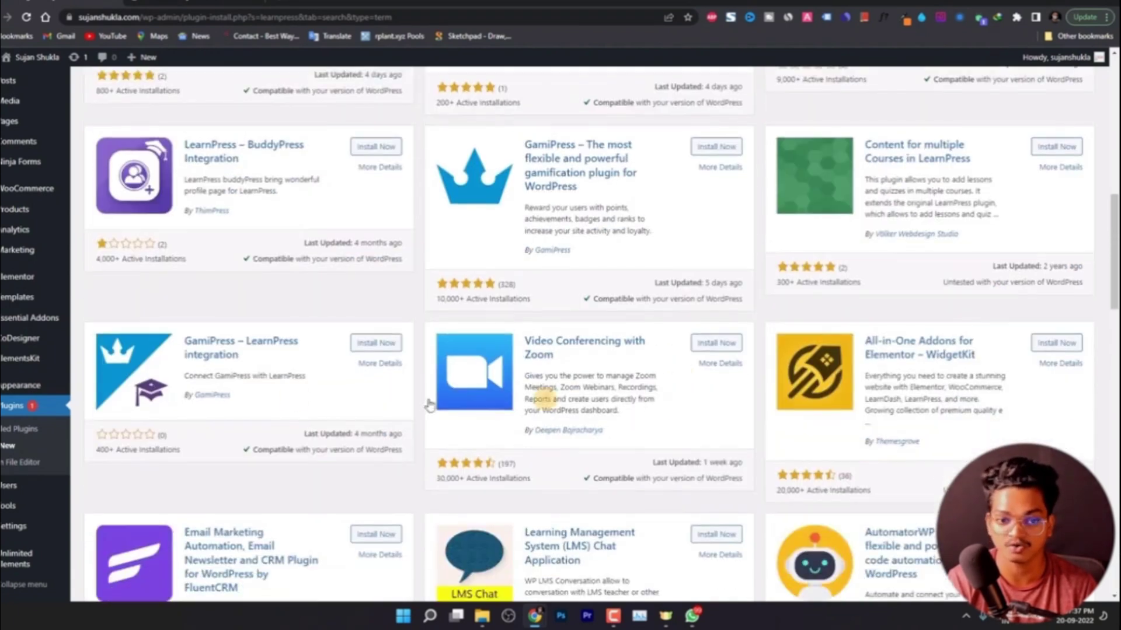
scroll(290, 400, "down", 1)
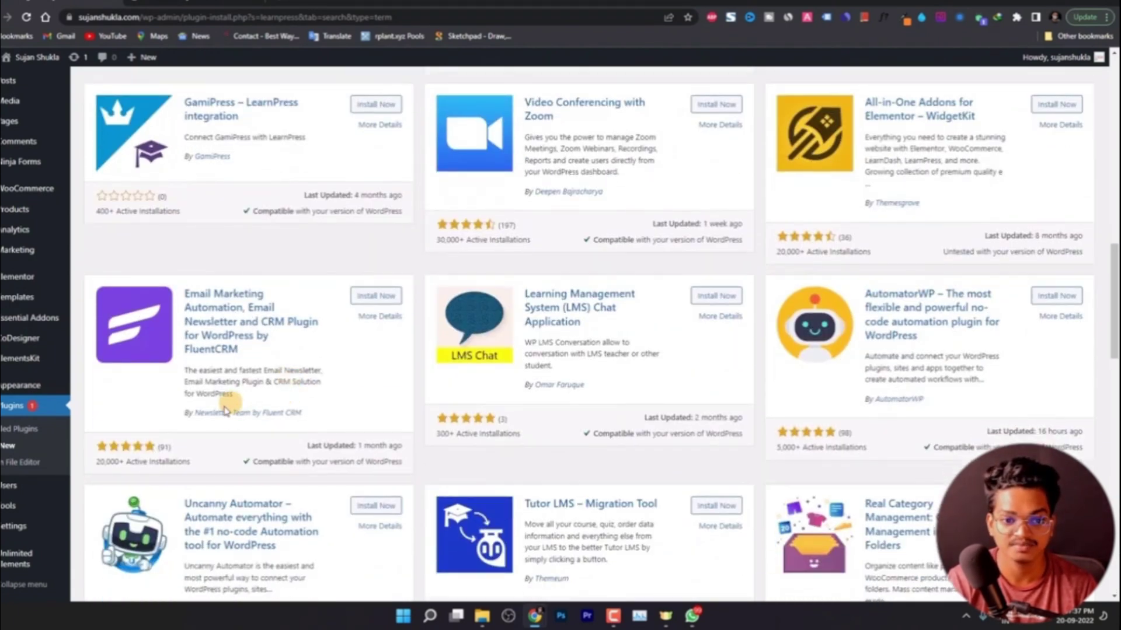
scroll(281, 402, "up", 18)
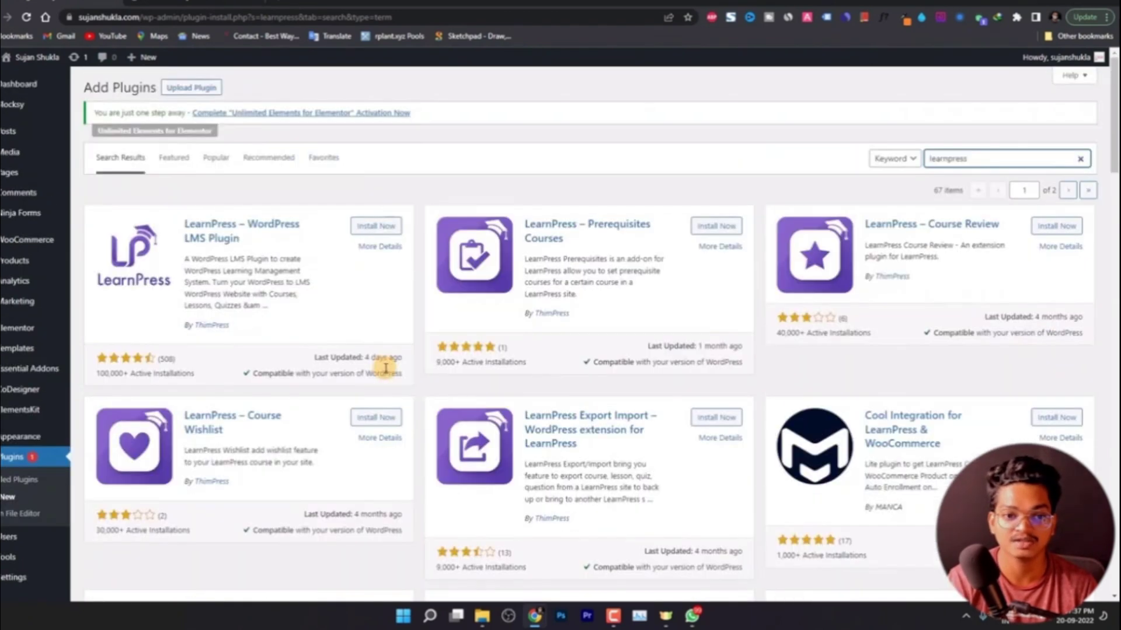
Install the LearnPress – WordPress LMS Plugin and read its short description.
left_click(369, 228)
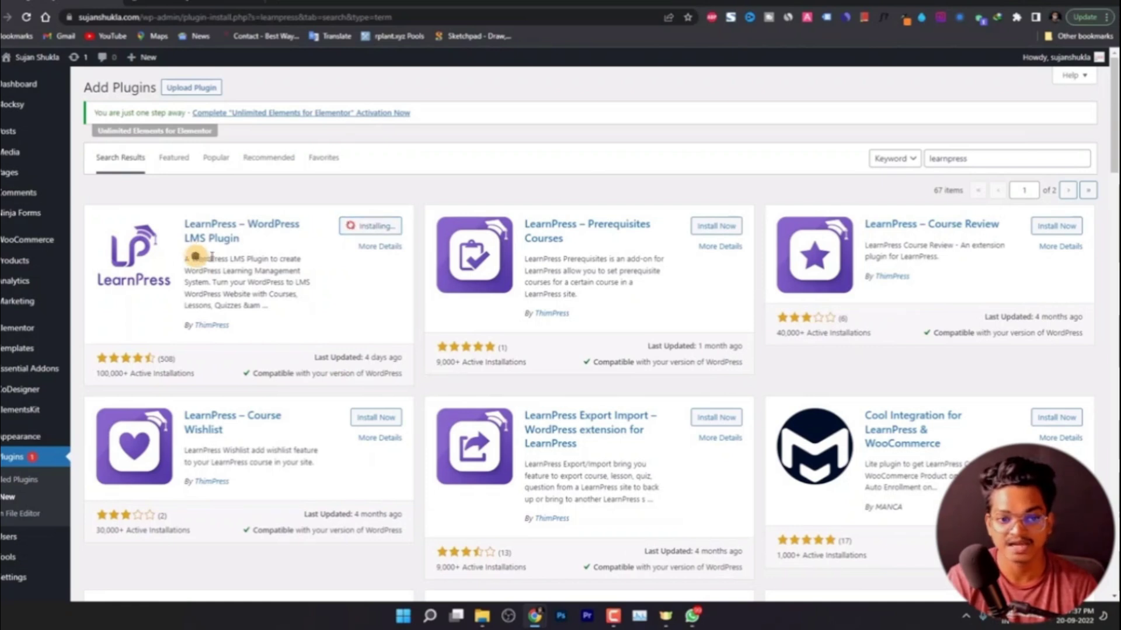
left_click_drag(196, 257, 248, 258)
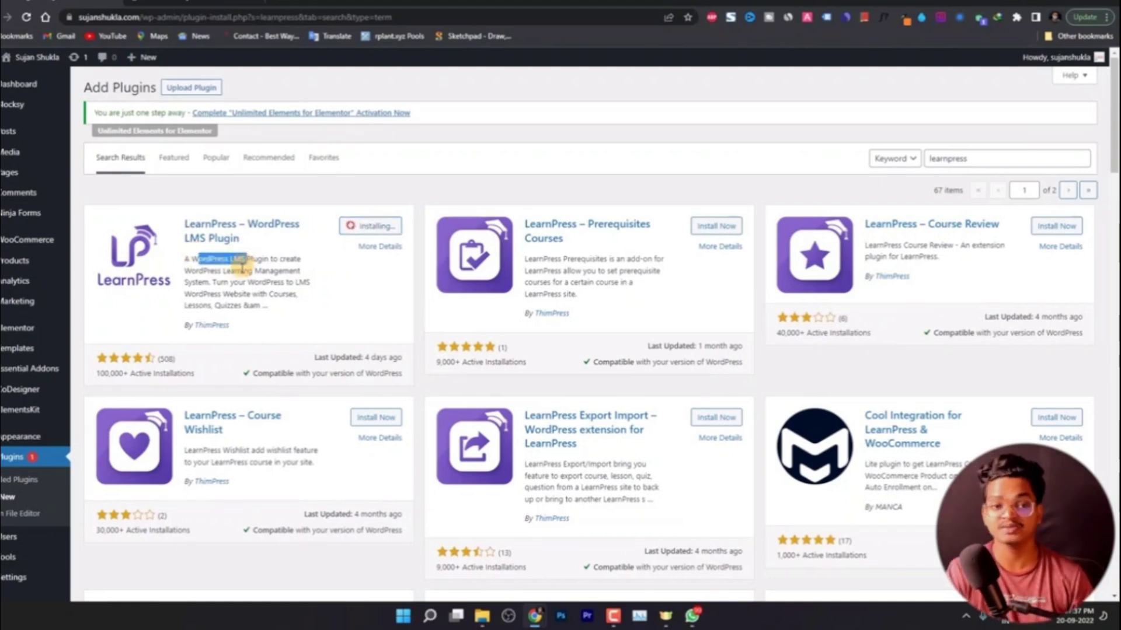
left_click_drag(203, 272, 294, 271)
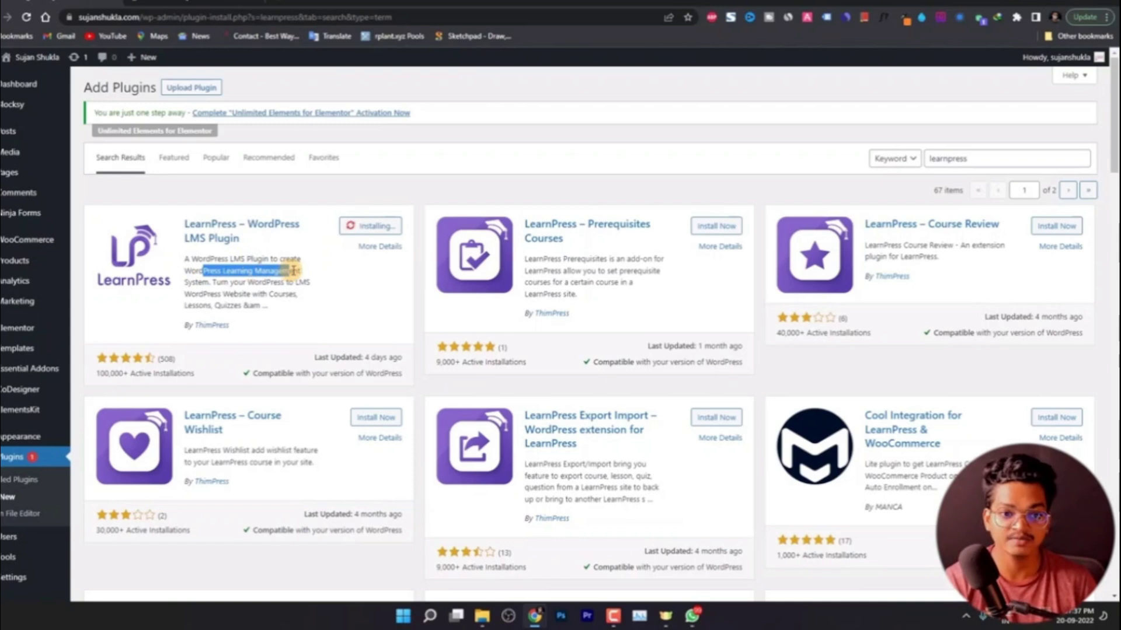
left_click(215, 283)
left_click_drag(248, 284, 278, 293)
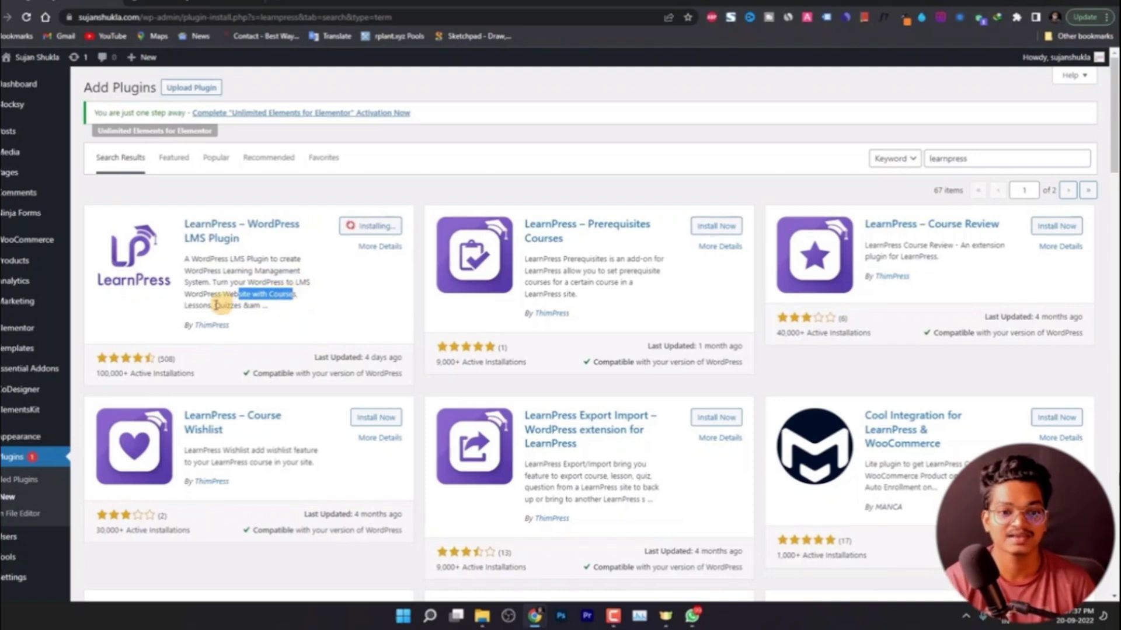
left_click_drag(195, 306, 220, 307)
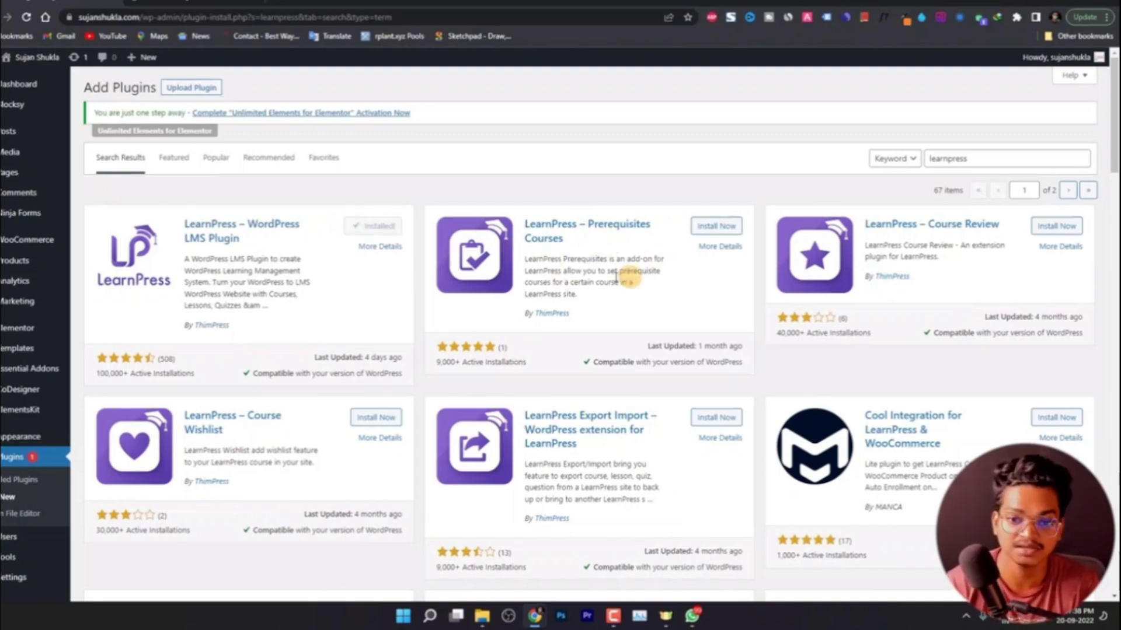
Activate the LearnPress – WordPress LMS Plugin and open its Statistics page.
left_click(381, 226)
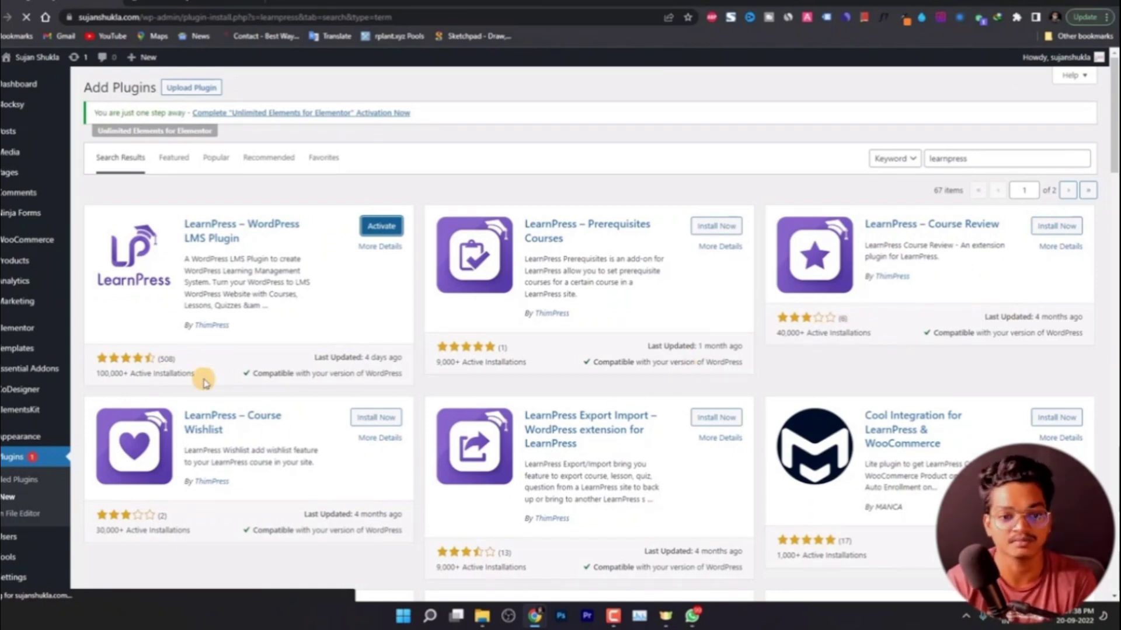
left_click(381, 227)
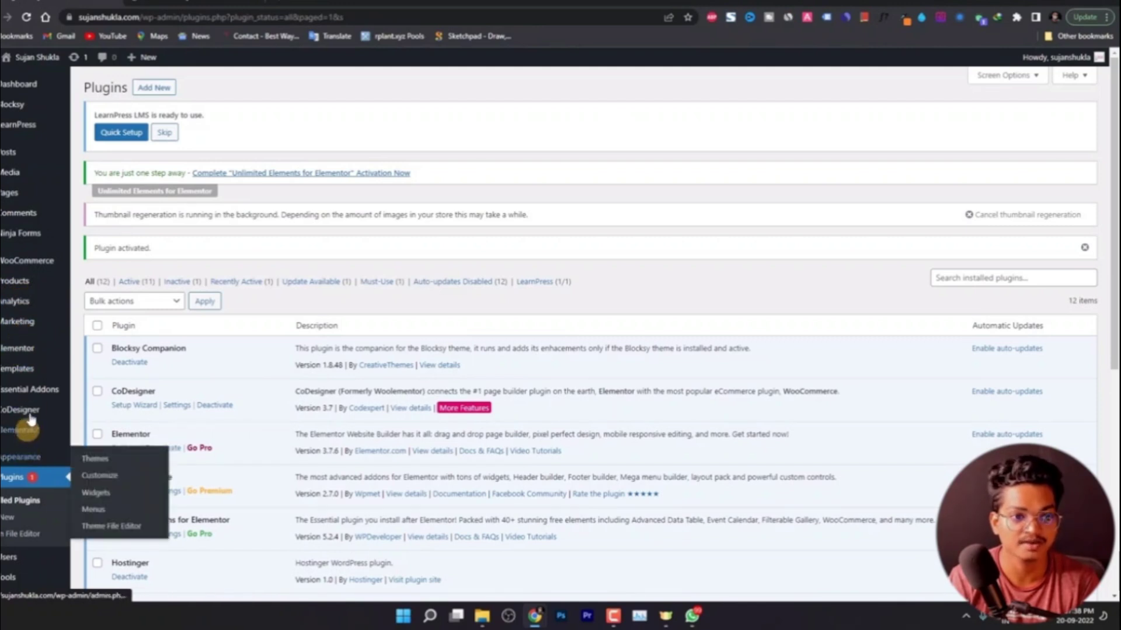
mouse_move(12, 123)
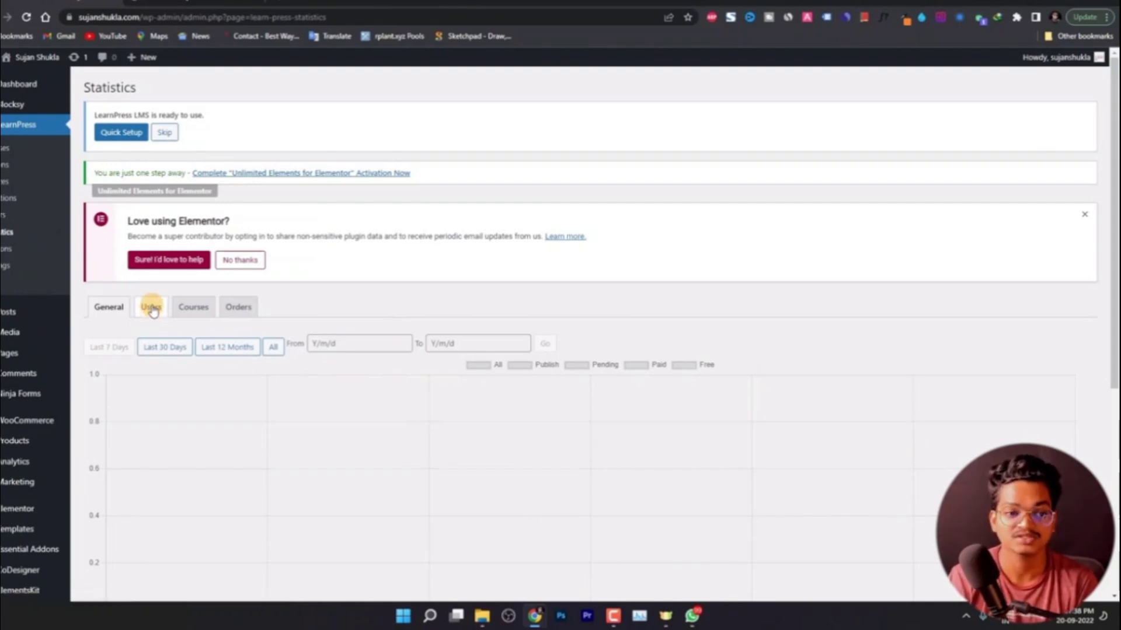
View the Courses and Orders statistics in LearnPress, finishing on the Courses chart.
left_click(192, 310)
left_click(235, 307)
left_click(187, 315)
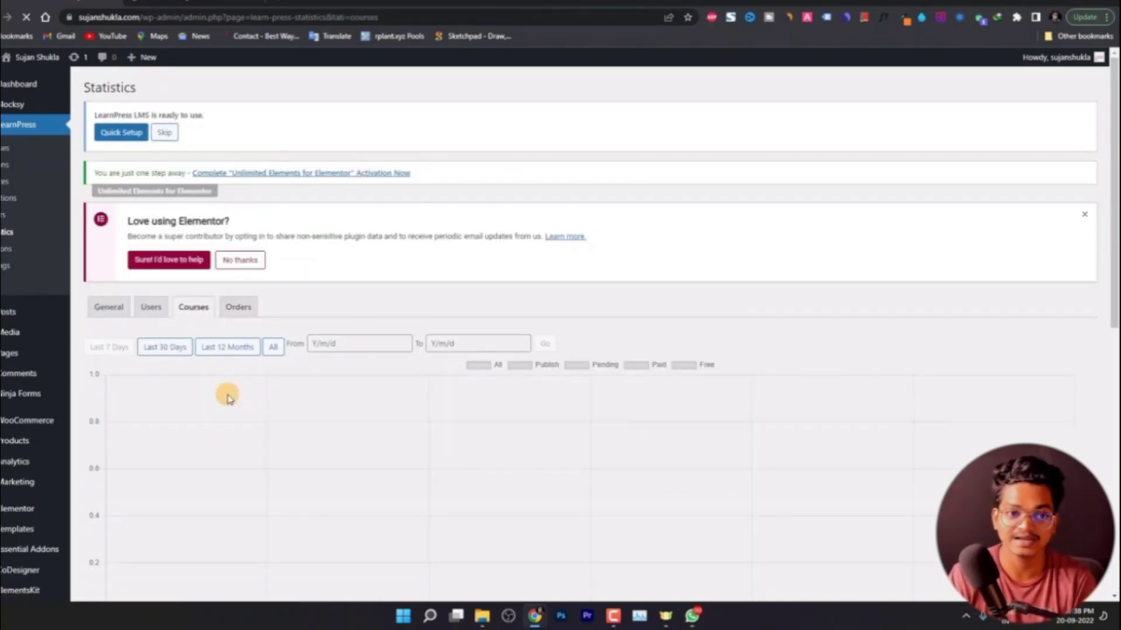
scroll(229, 400, "down", 4)
scroll(229, 401, "up", 4)
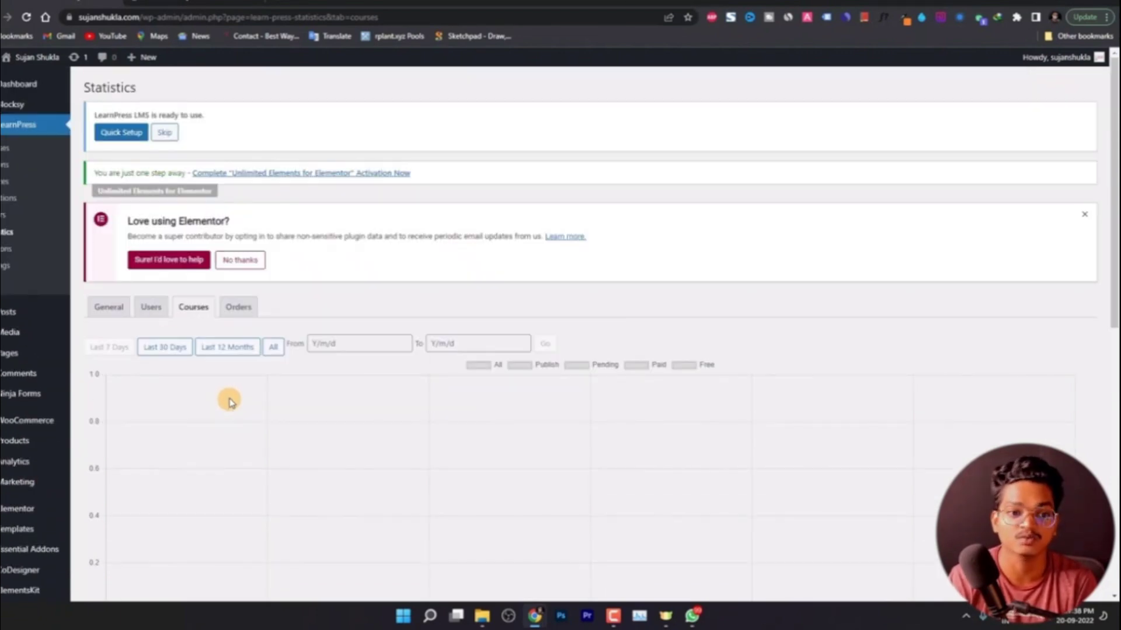
Examine the Users statistics, including the preset time ranges, the custom start date calendar and the whole chart.
left_click(152, 312)
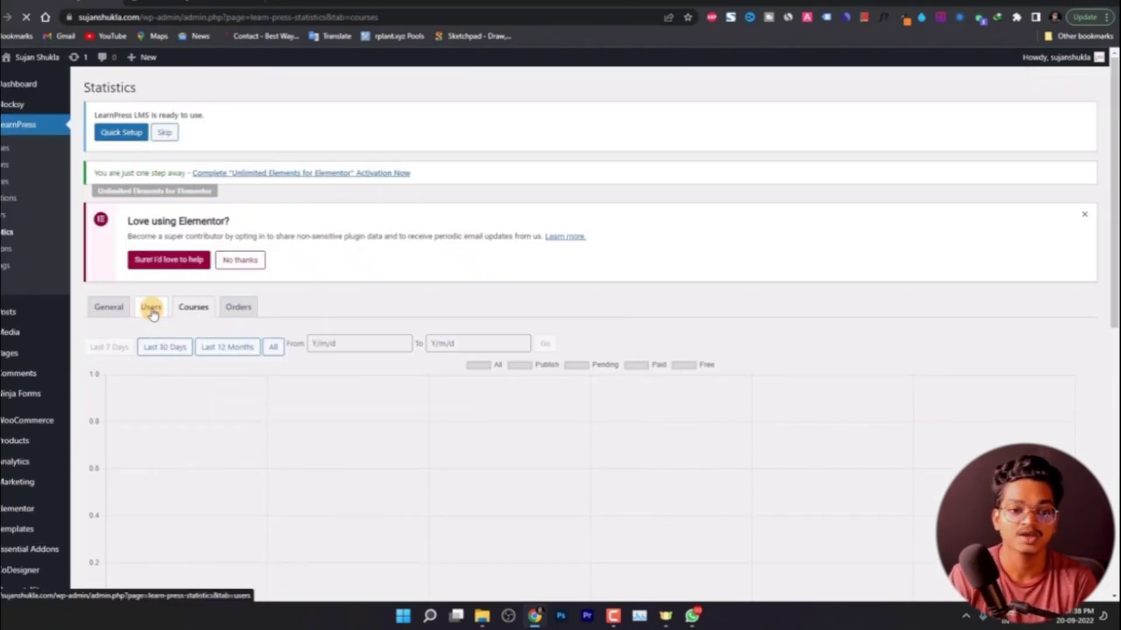
left_click(167, 353)
left_click(102, 352)
left_click(177, 353)
left_click(237, 353)
left_click(113, 348)
left_click(343, 343)
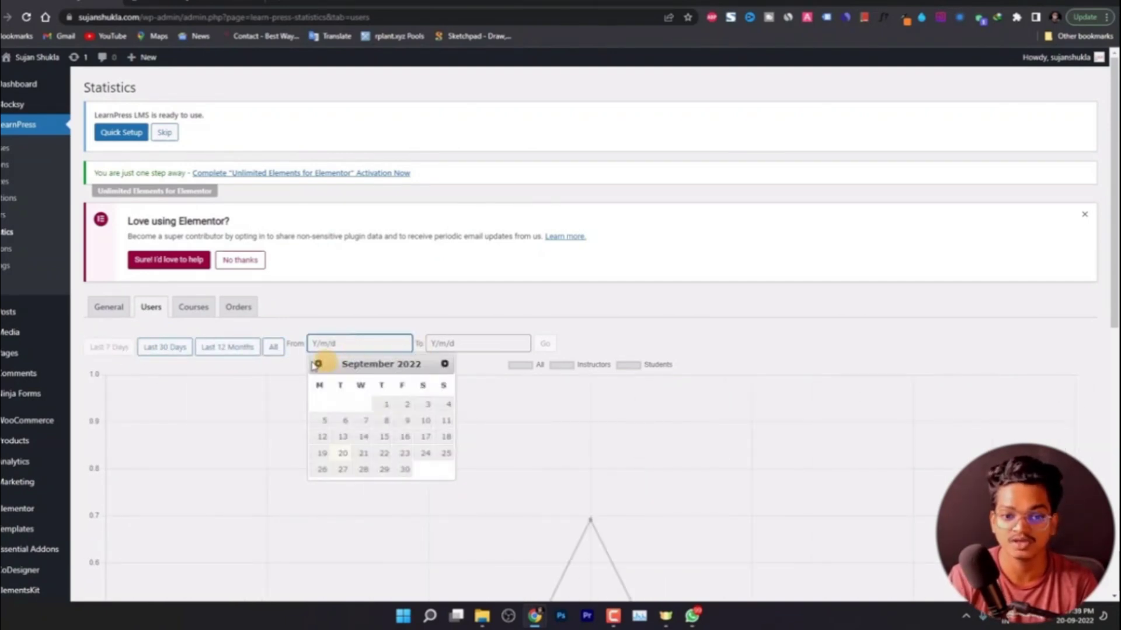
left_click(500, 323)
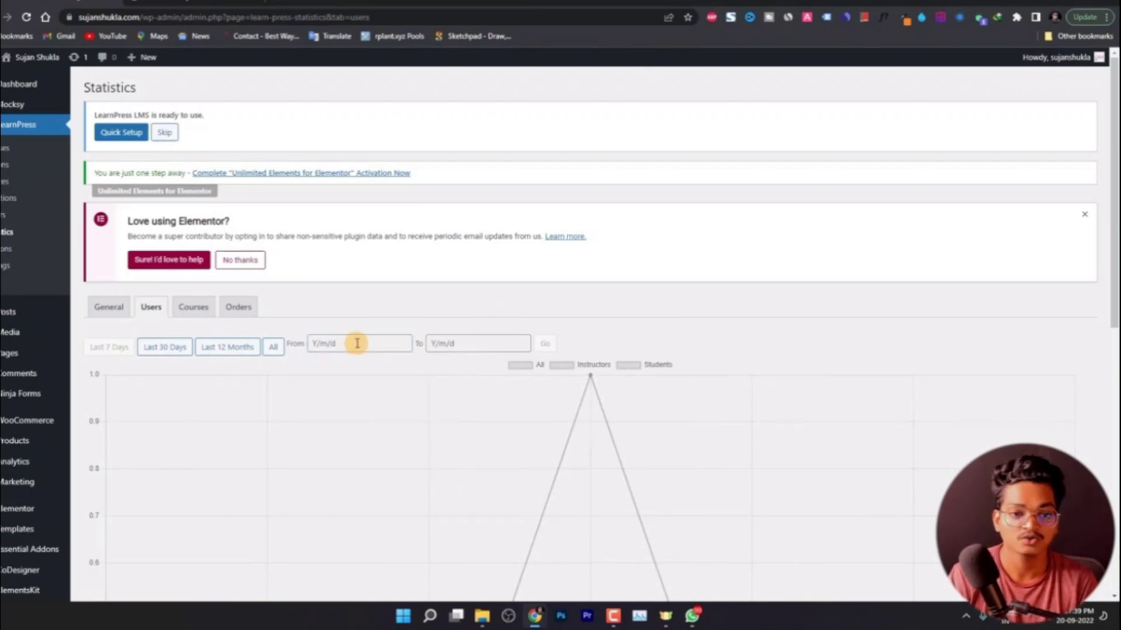
scroll(595, 356, "down", 1)
mouse_move(593, 322)
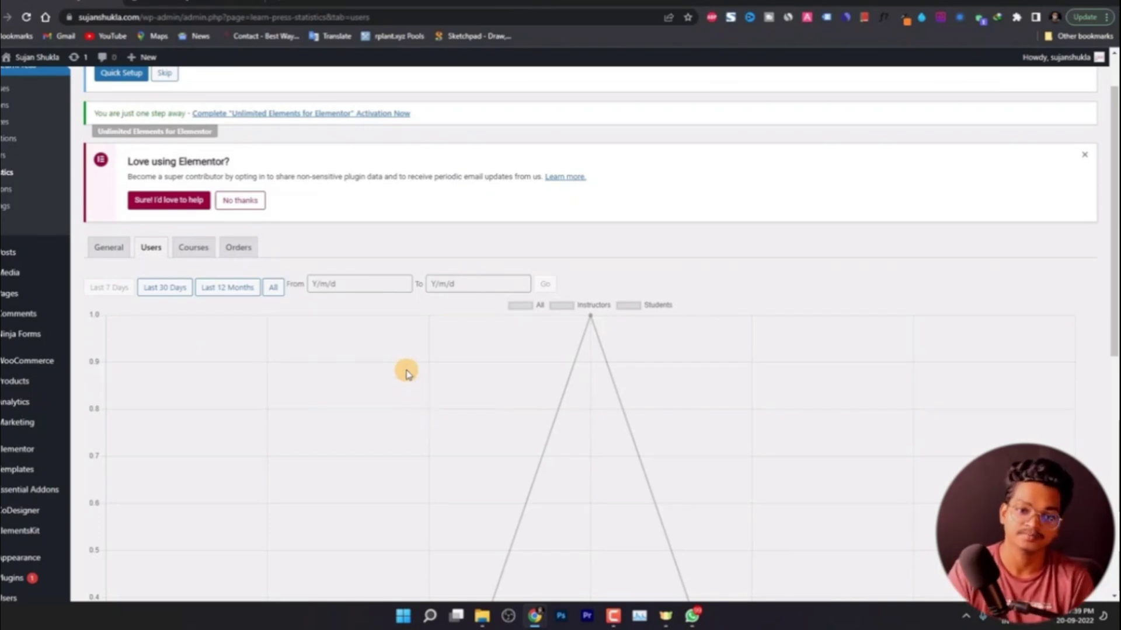
scroll(404, 374, "down", 8)
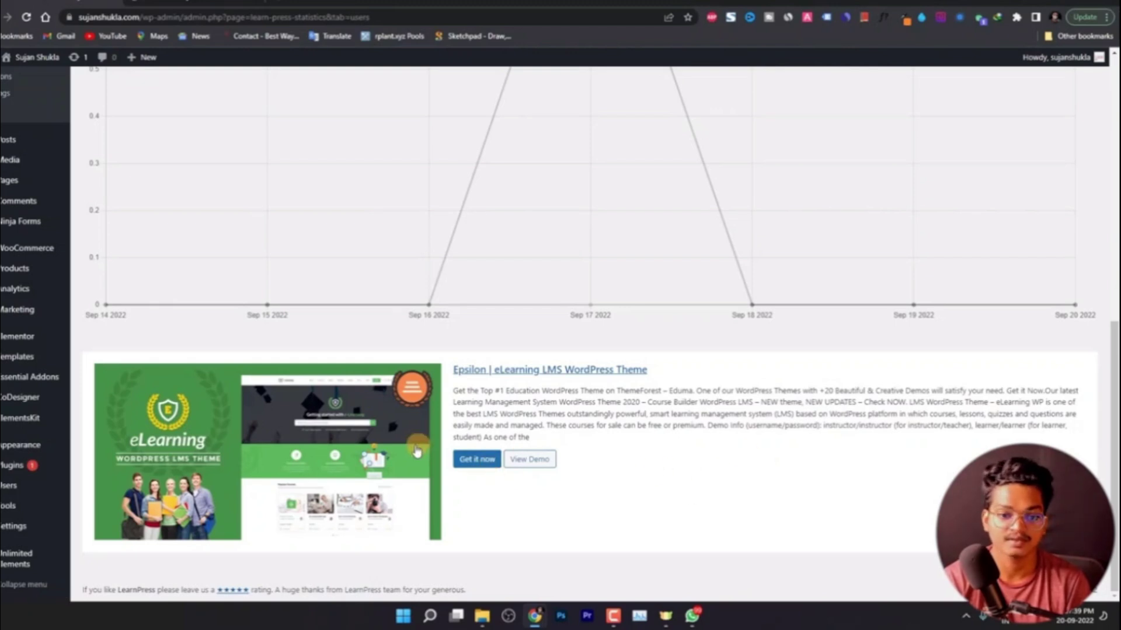
scroll(413, 447, "up", 9)
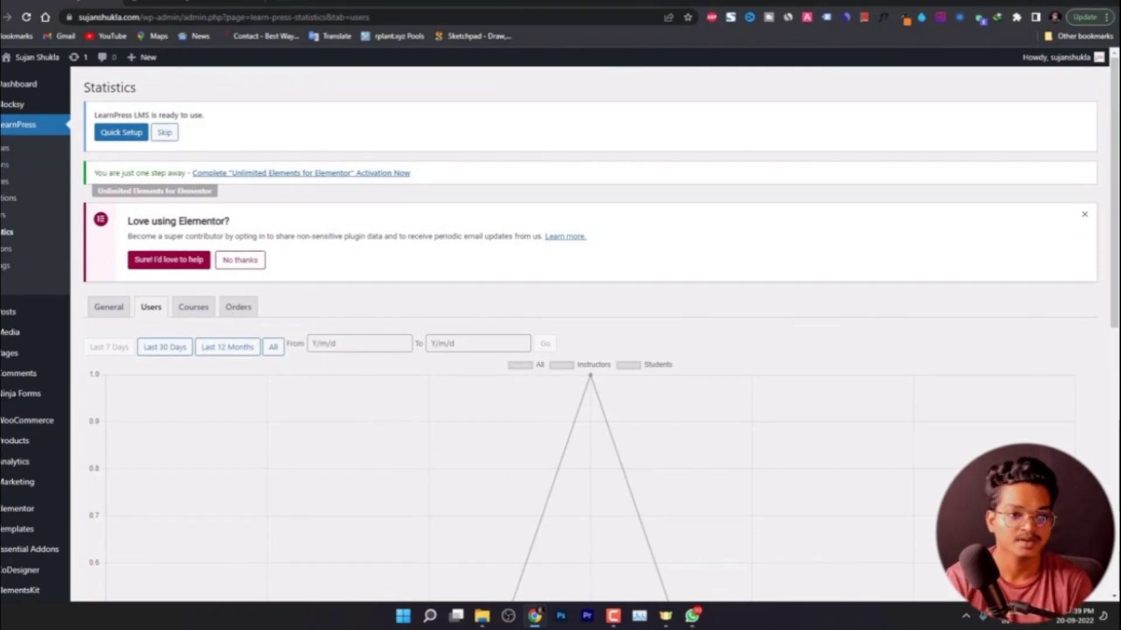
Look through the LearnPress Courses, Lessons, Quizzes, Question Bank and Orders lists in turn.
left_click(2, 151)
left_click(4, 152)
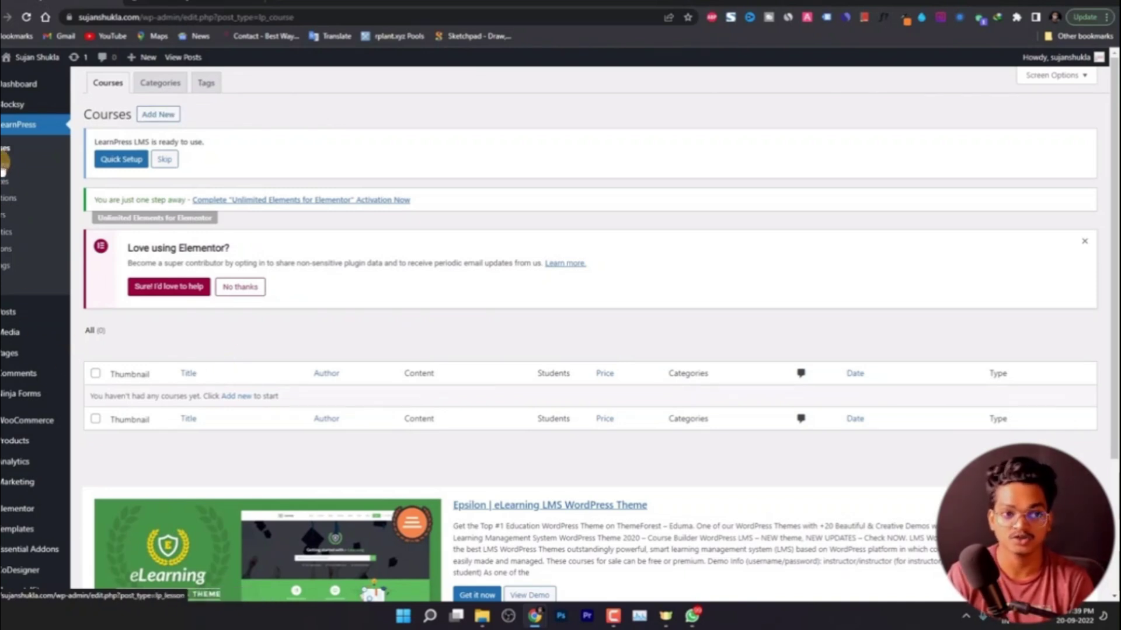
left_click(2, 170)
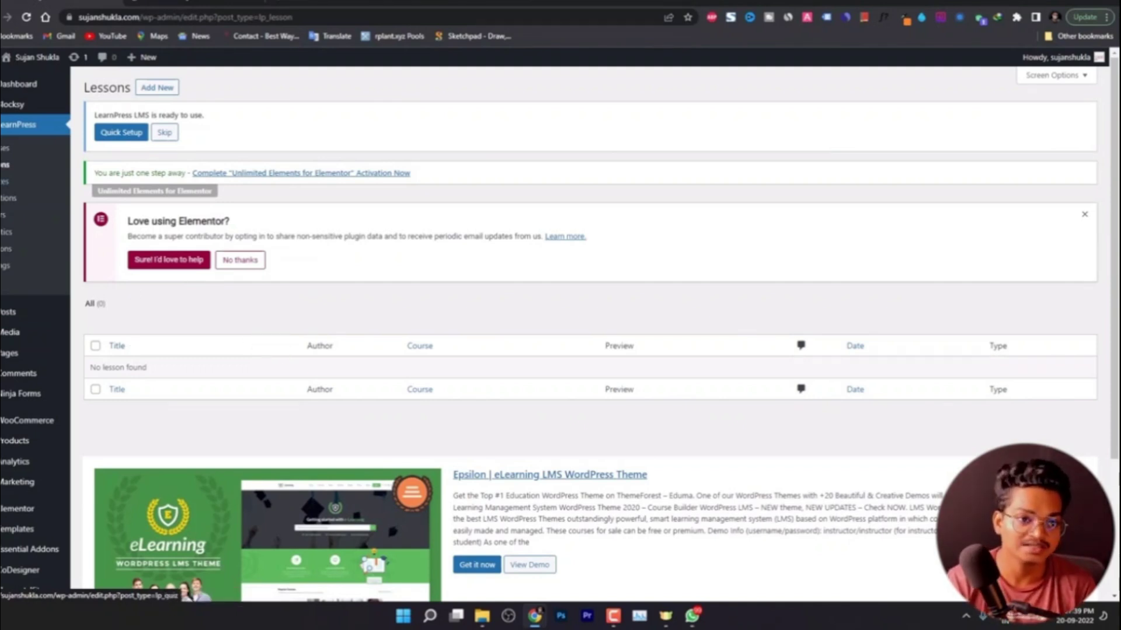
left_click(6, 178)
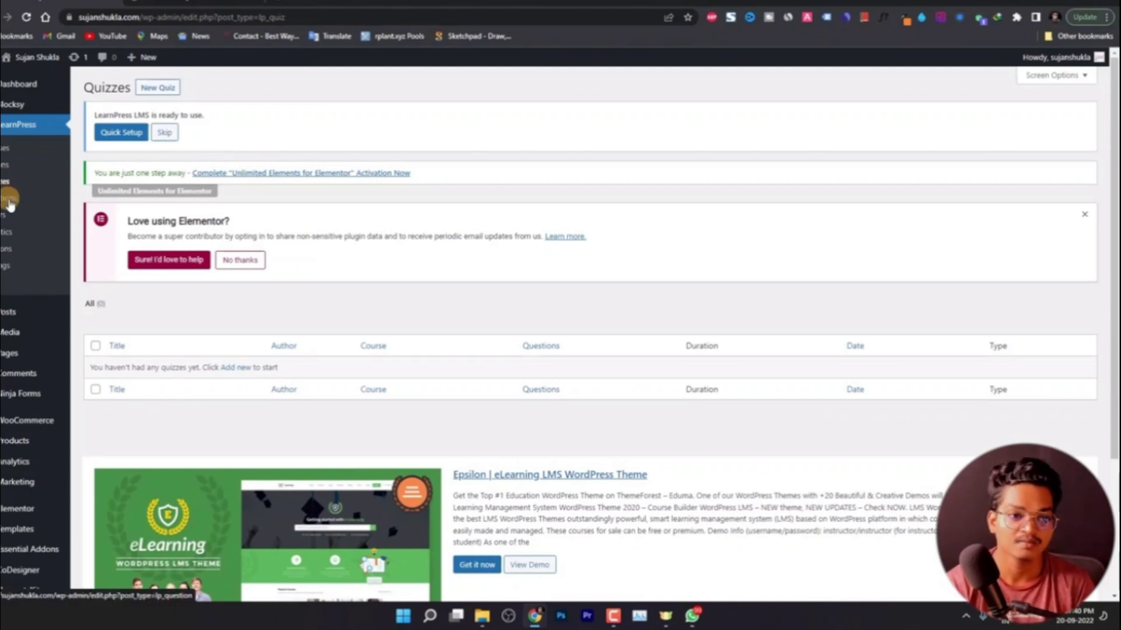
left_click(9, 202)
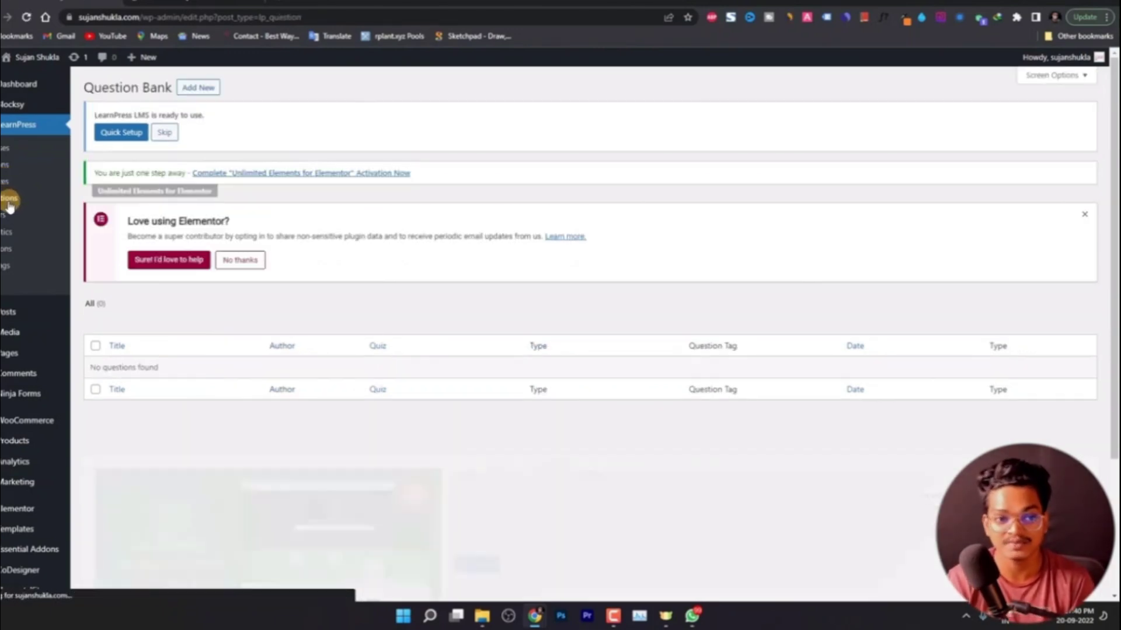
left_click(4, 216)
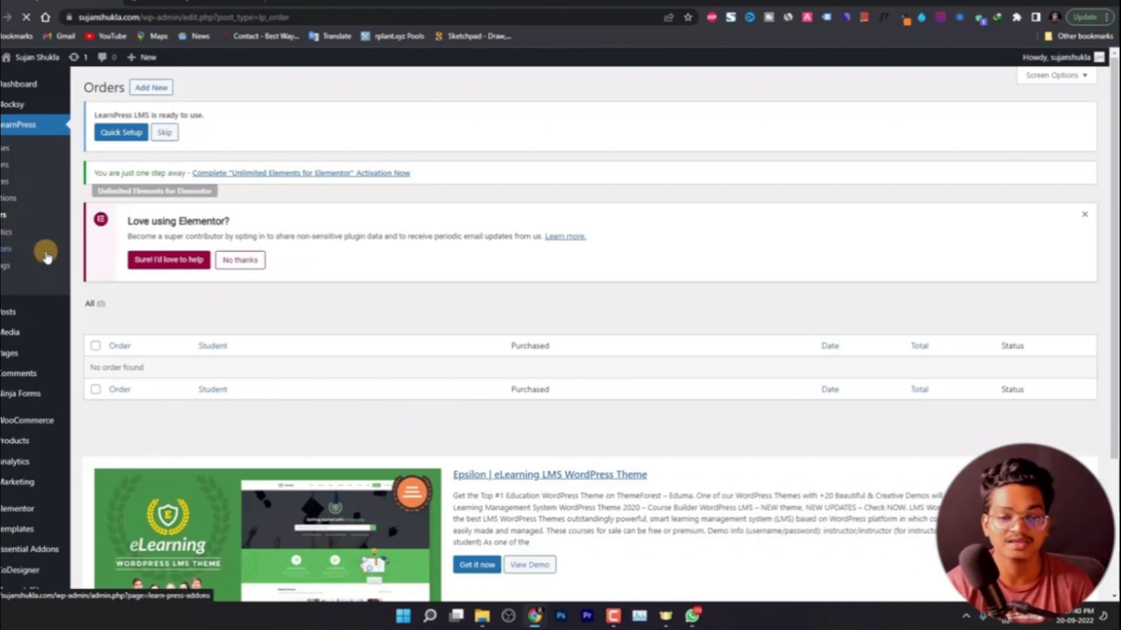
Review the Pages setup in the LearnPress general settings, including the page choices for the All courses page.
left_click(228, 260)
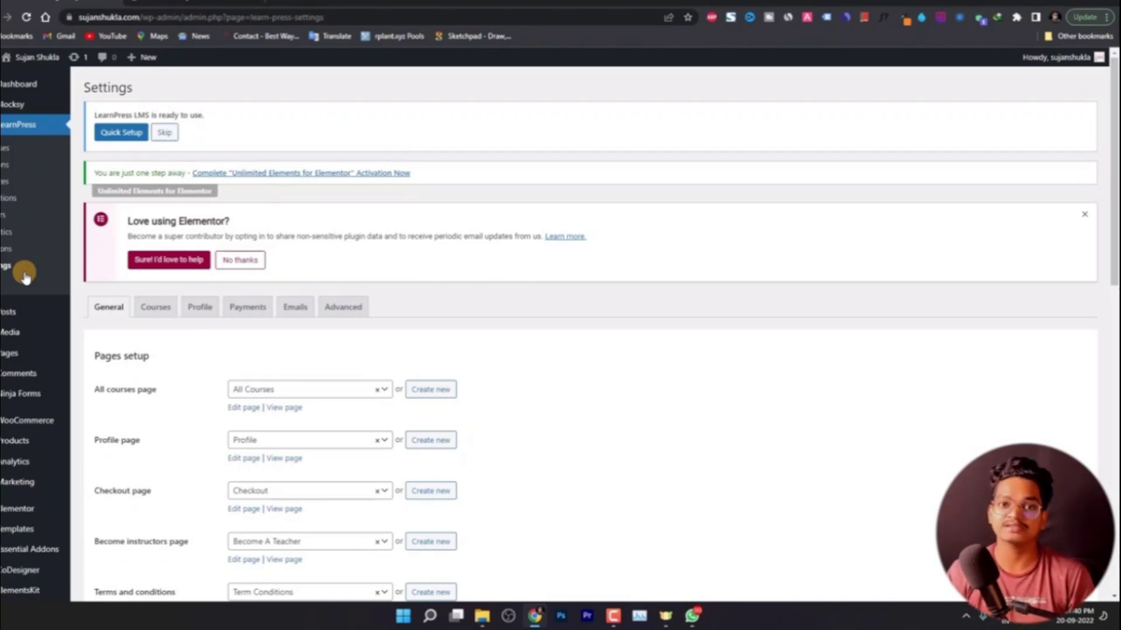
scroll(117, 362, "down", 2)
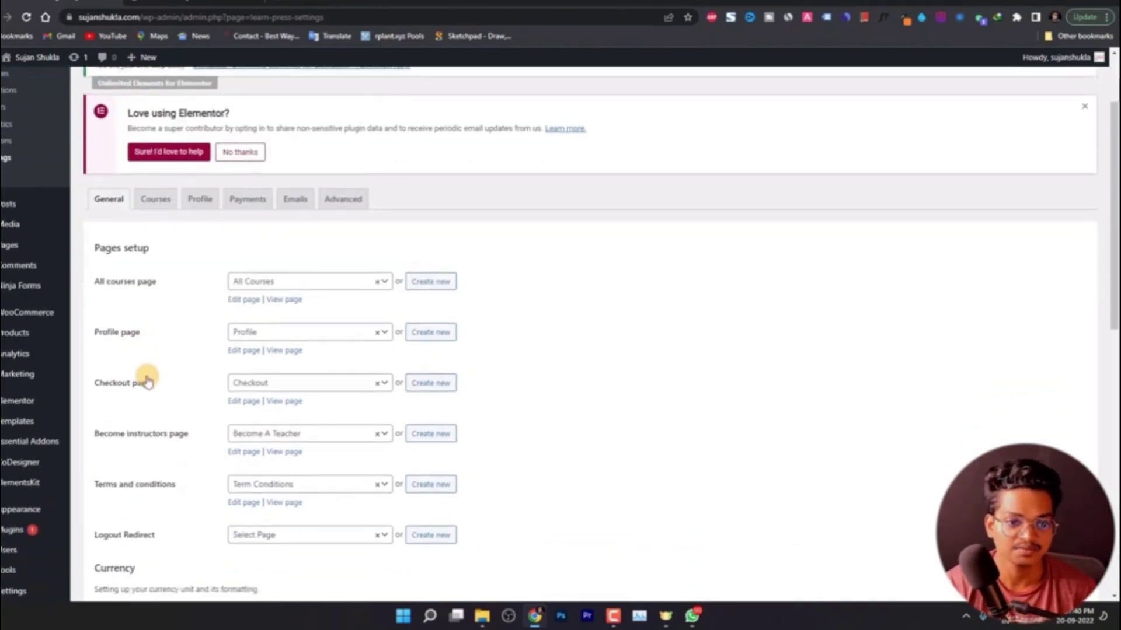
left_click_drag(96, 274, 155, 275)
left_click(125, 279)
left_click(353, 272)
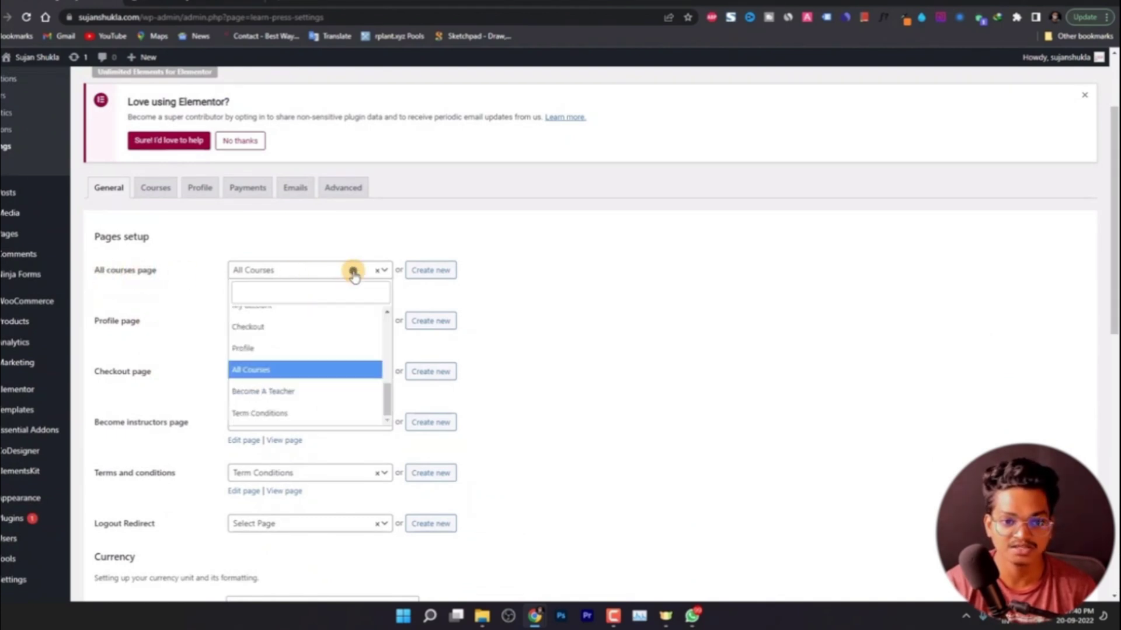
left_click(353, 272)
Find the All Courses page in the site's page list and view it on the live site.
left_click(170, 3)
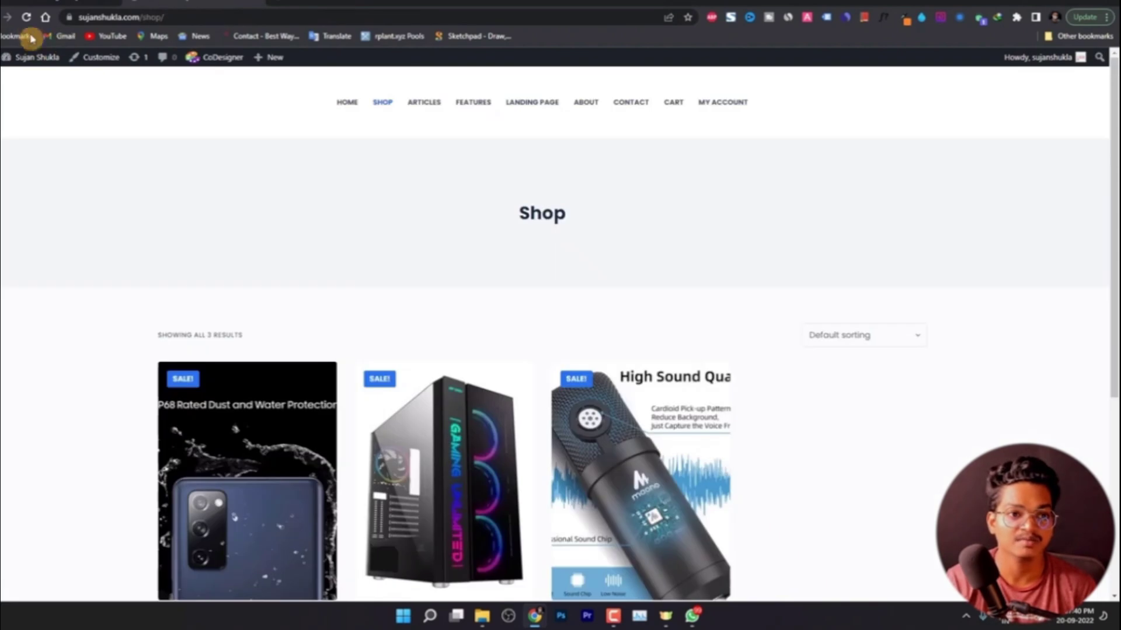
left_click(26, 19)
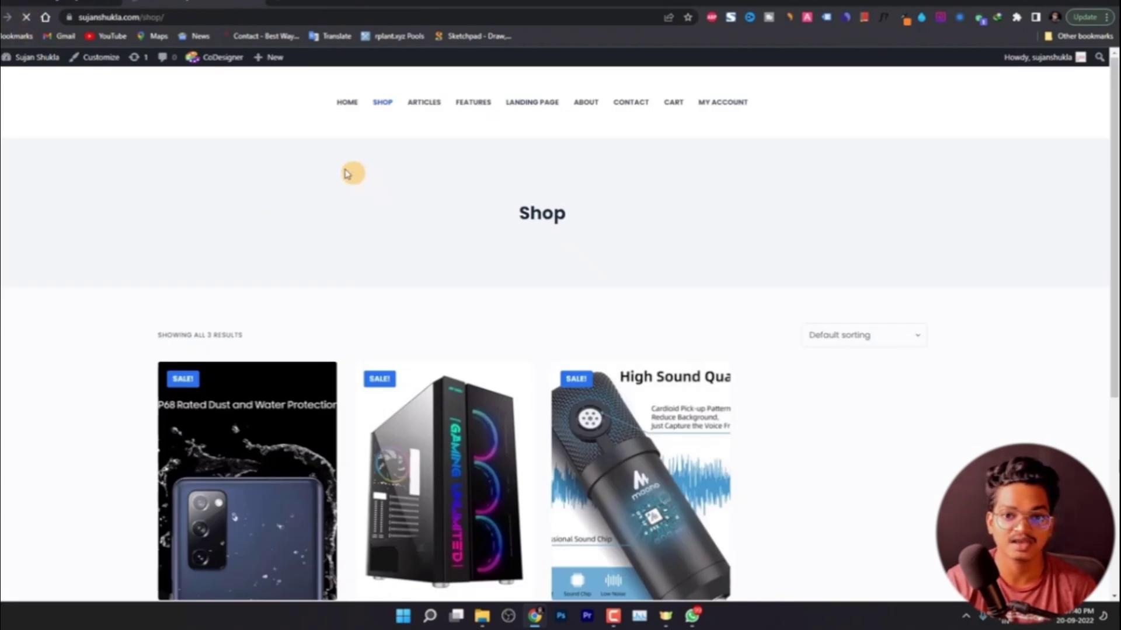
mouse_move(24, 57)
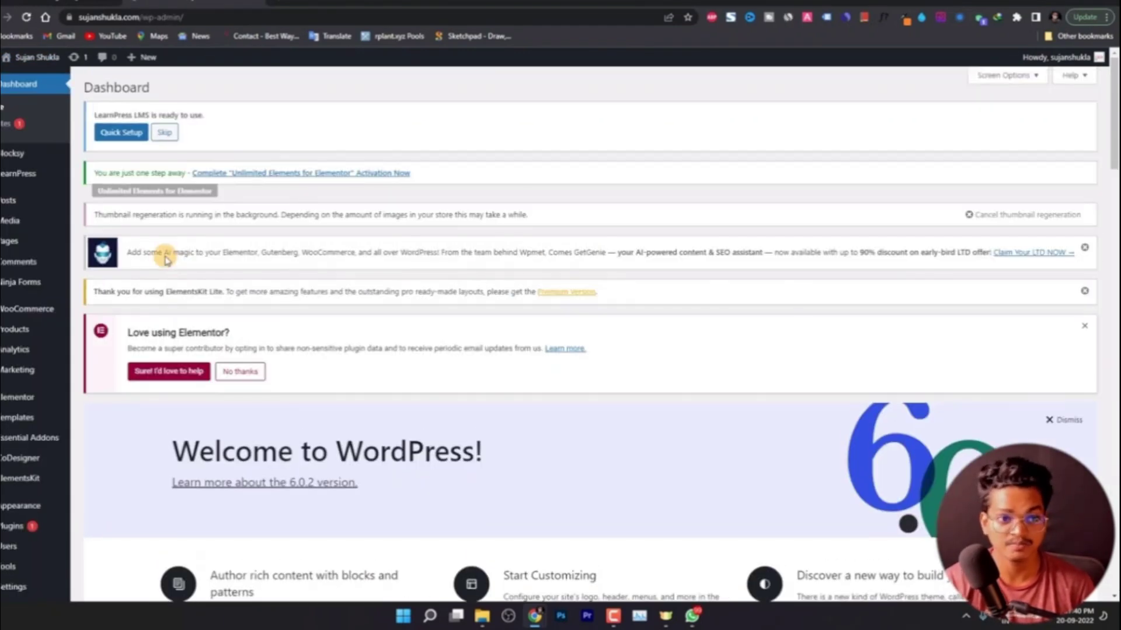
left_click(21, 239)
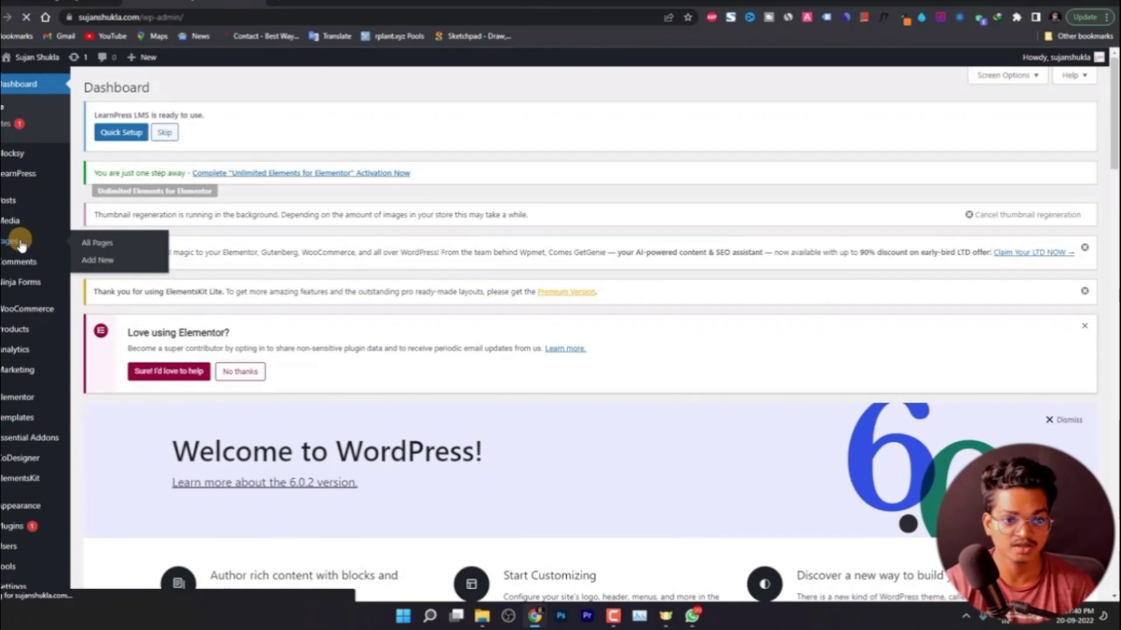
scroll(230, 312, "down", 3)
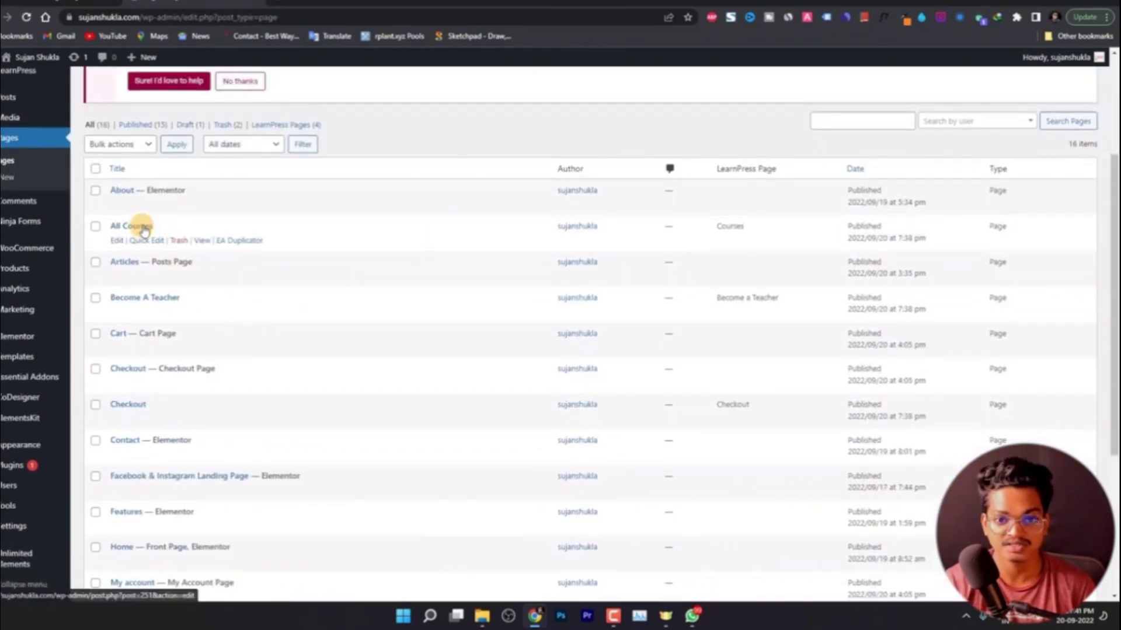
left_click(201, 240)
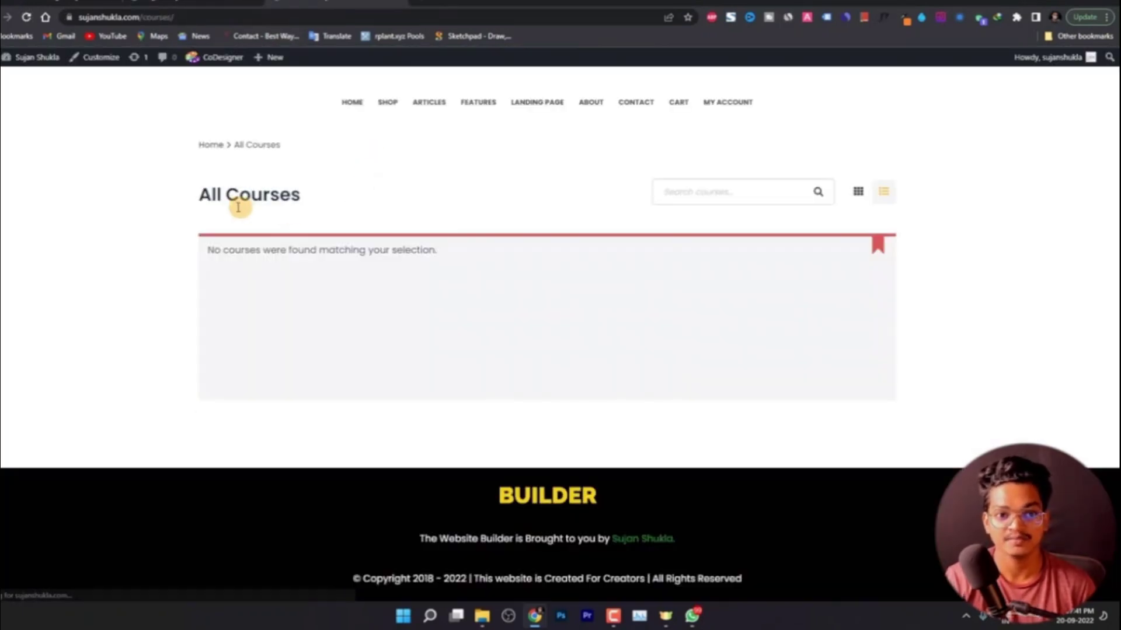
left_click_drag(215, 250, 450, 251)
left_click(447, 195)
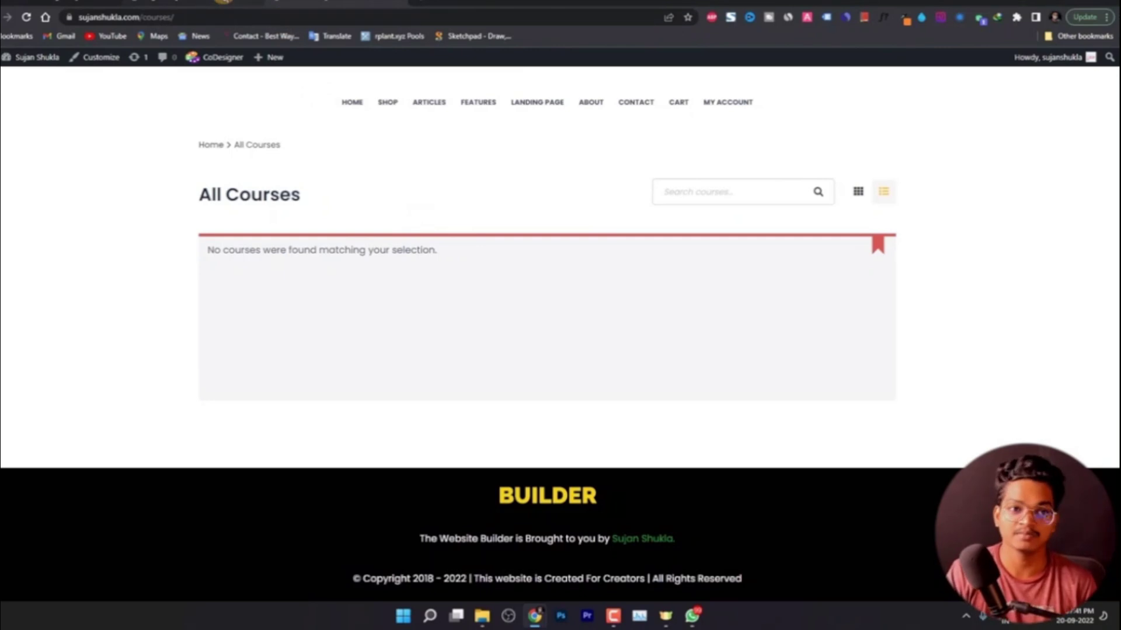
Add the Become A Teacher, All Courses and Profile pages to the site's Main Menu.
left_click(228, 5)
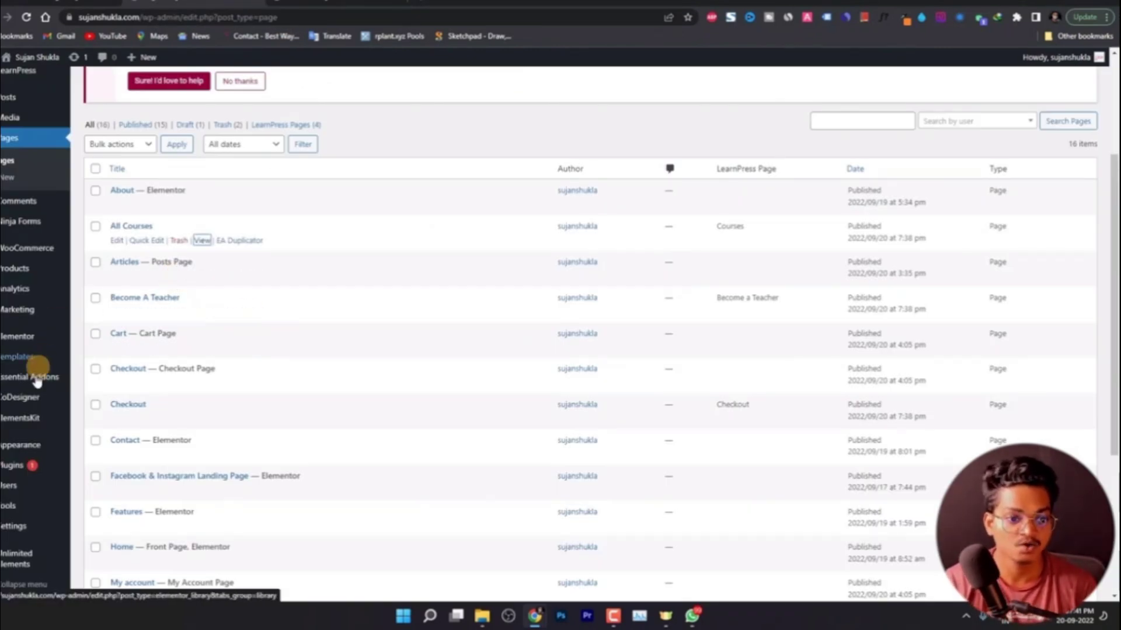
mouse_move(20, 448)
left_click(100, 500)
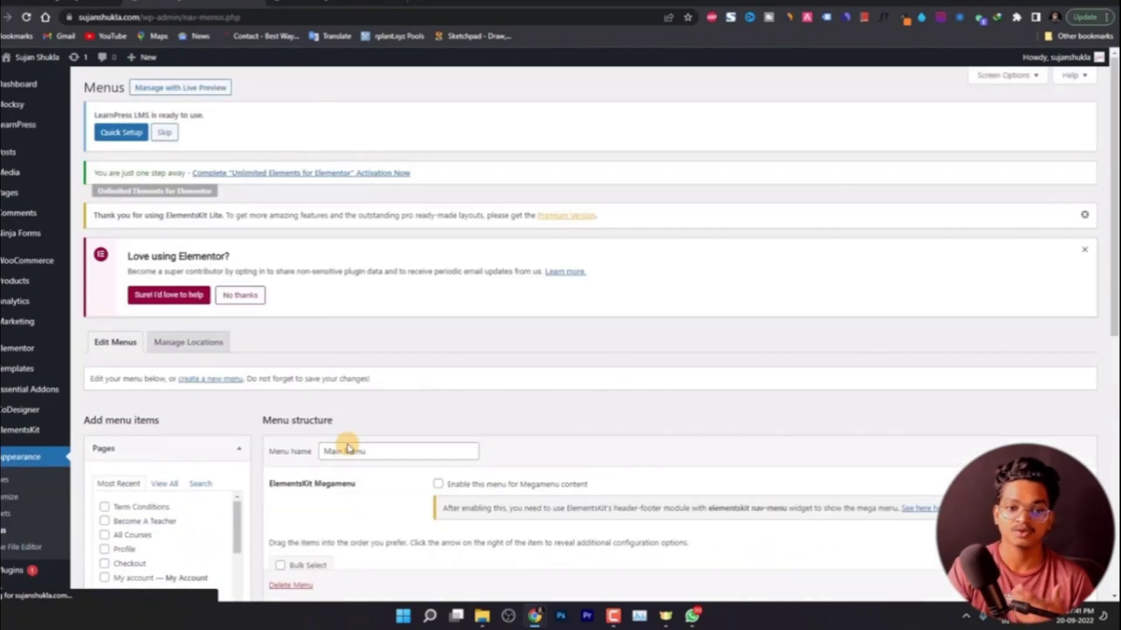
scroll(344, 444, "down", 3)
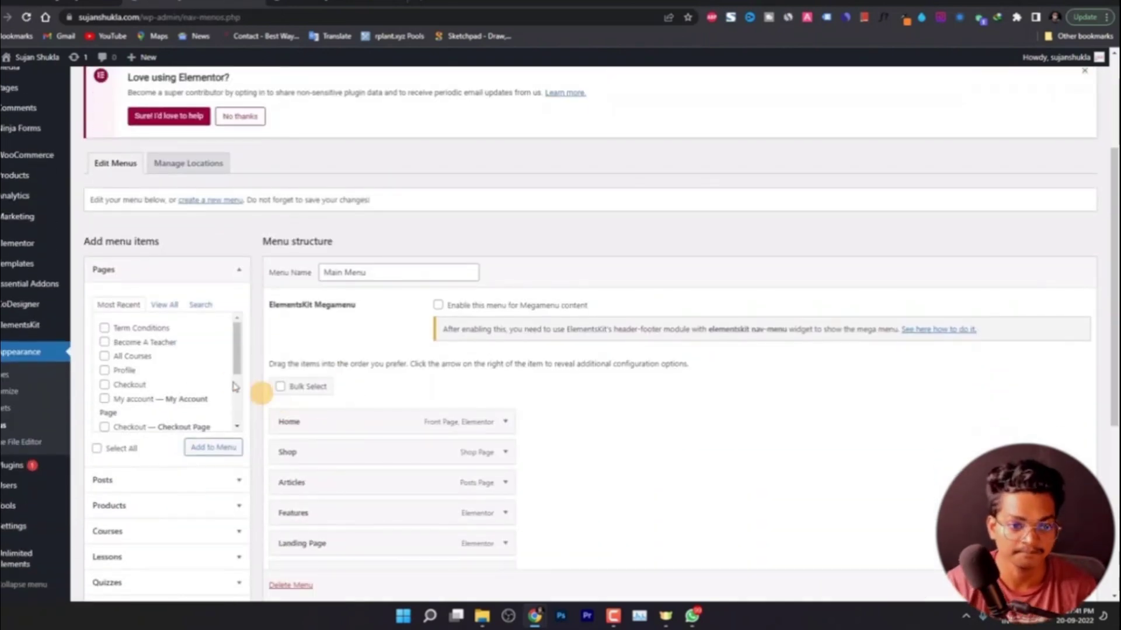
left_click(147, 343)
left_click(143, 356)
scroll(161, 370, "down", 1)
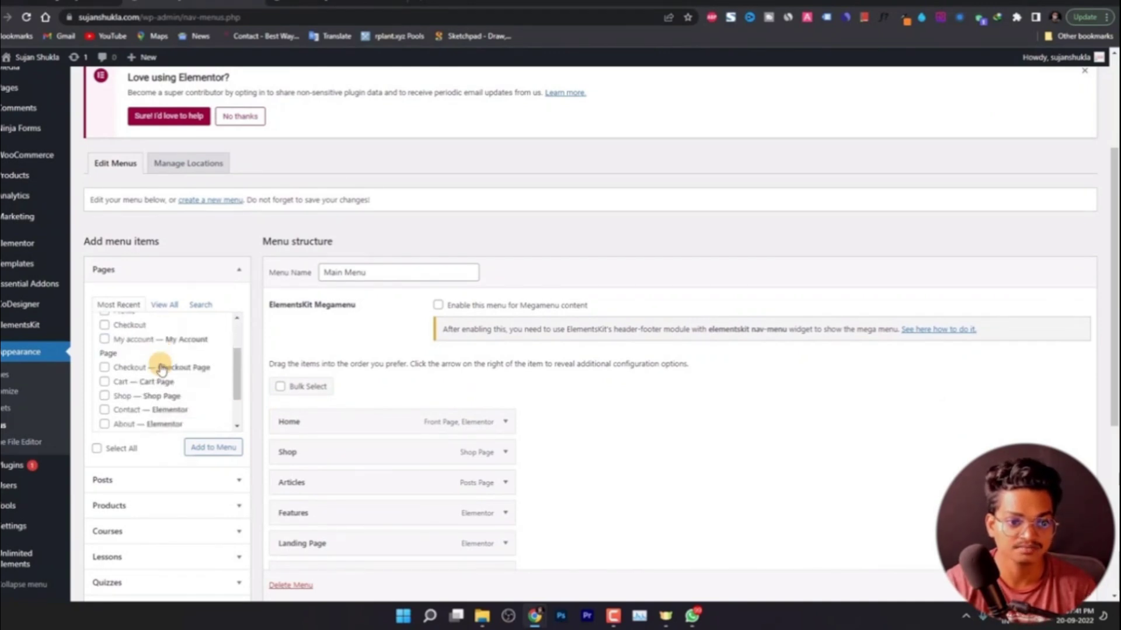
scroll(160, 367, "up", 1)
left_click(125, 370)
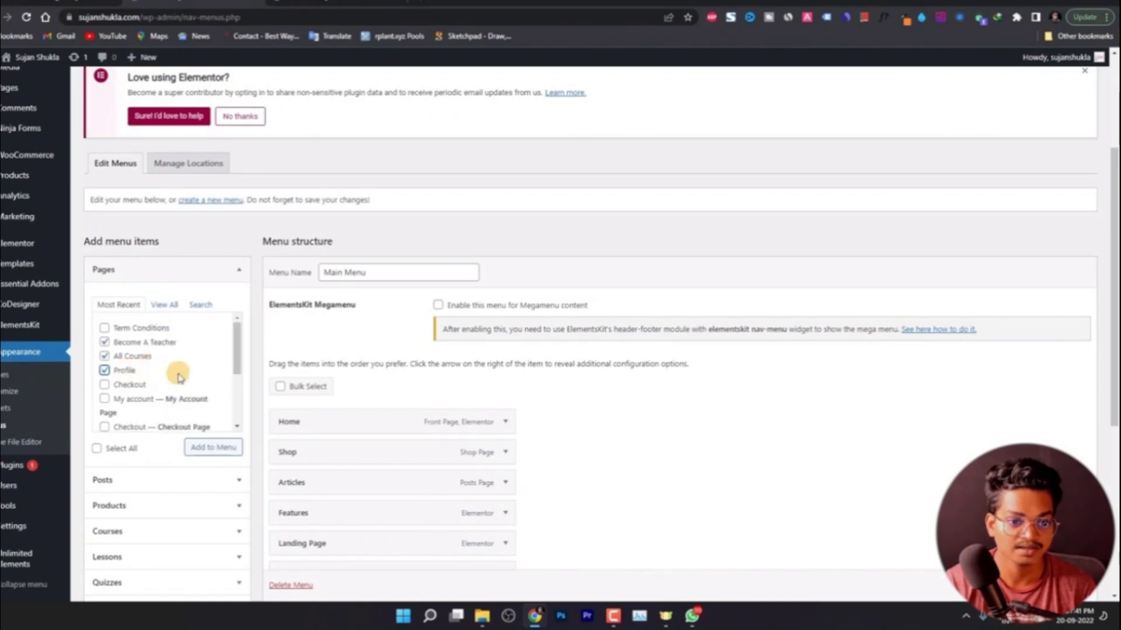
scroll(175, 382, "down", 2)
scroll(174, 384, "up", 2)
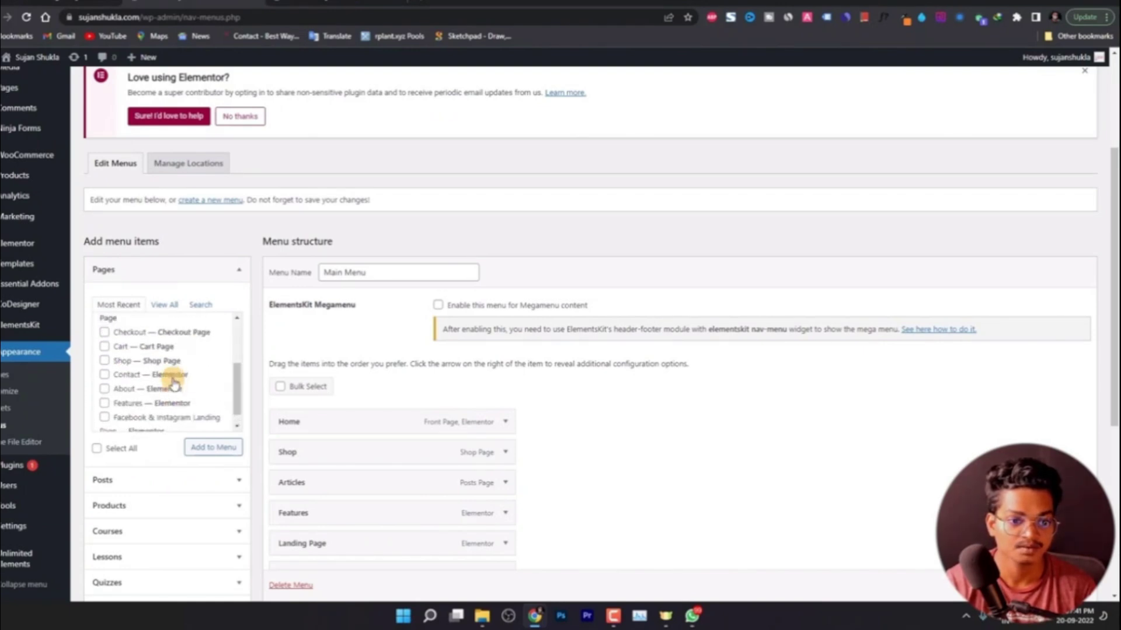
scroll(175, 382, "down", 2)
scroll(200, 375, "up", 2)
left_click(207, 448)
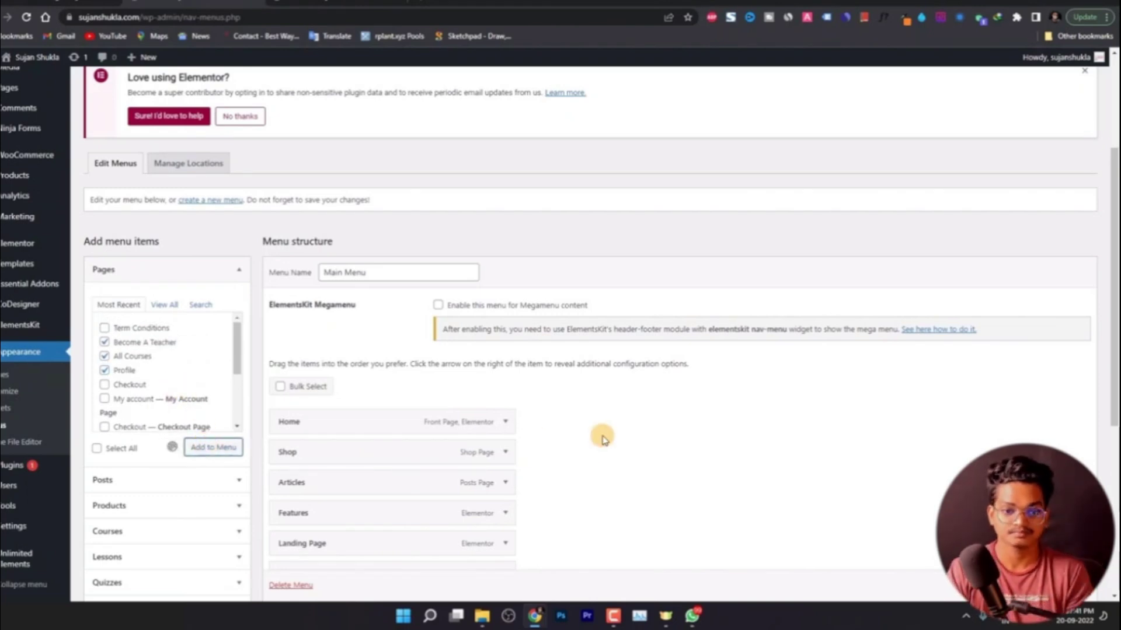
Move the All Courses item directly below Shop in the Main Menu structure.
scroll(603, 439, "down", 1)
scroll(603, 439, "down", 4)
scroll(601, 433, "up", 3)
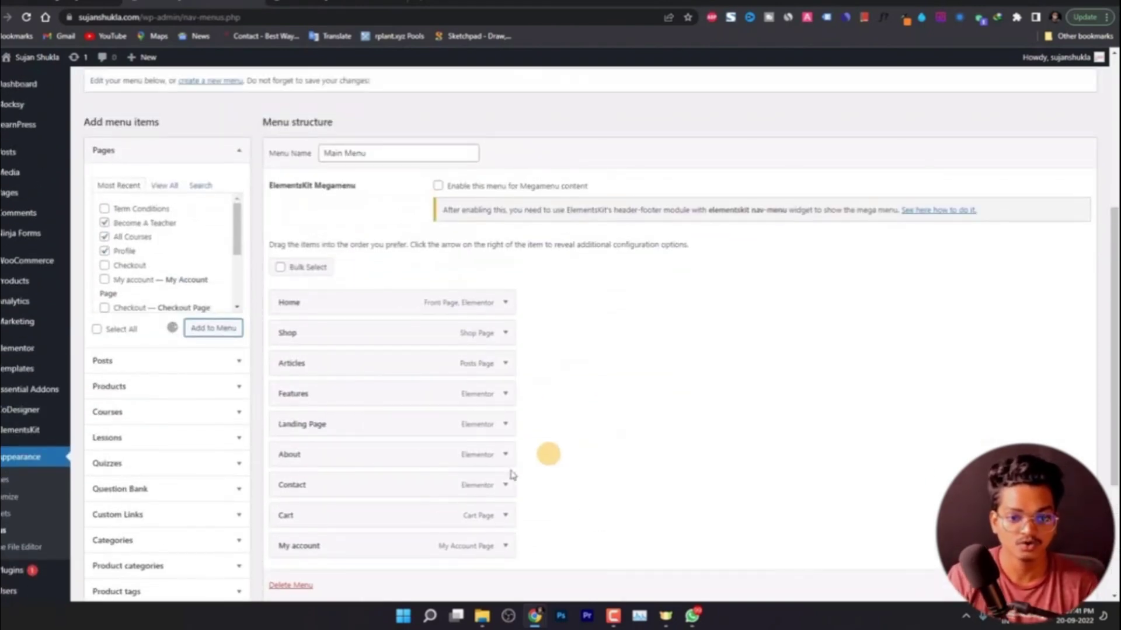
scroll(466, 489, "down", 2)
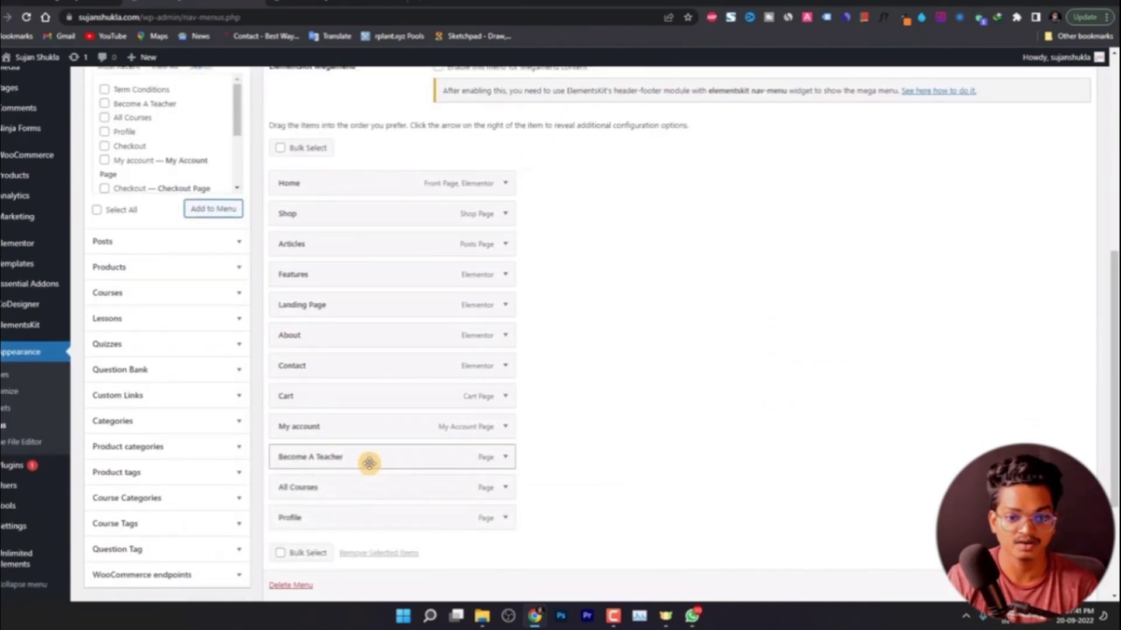
left_click_drag(350, 492, 345, 244)
mouse_move(358, 518)
left_mouse_down()
mouse_move(362, 507)
mouse_move(360, 518)
left_mouse_up()
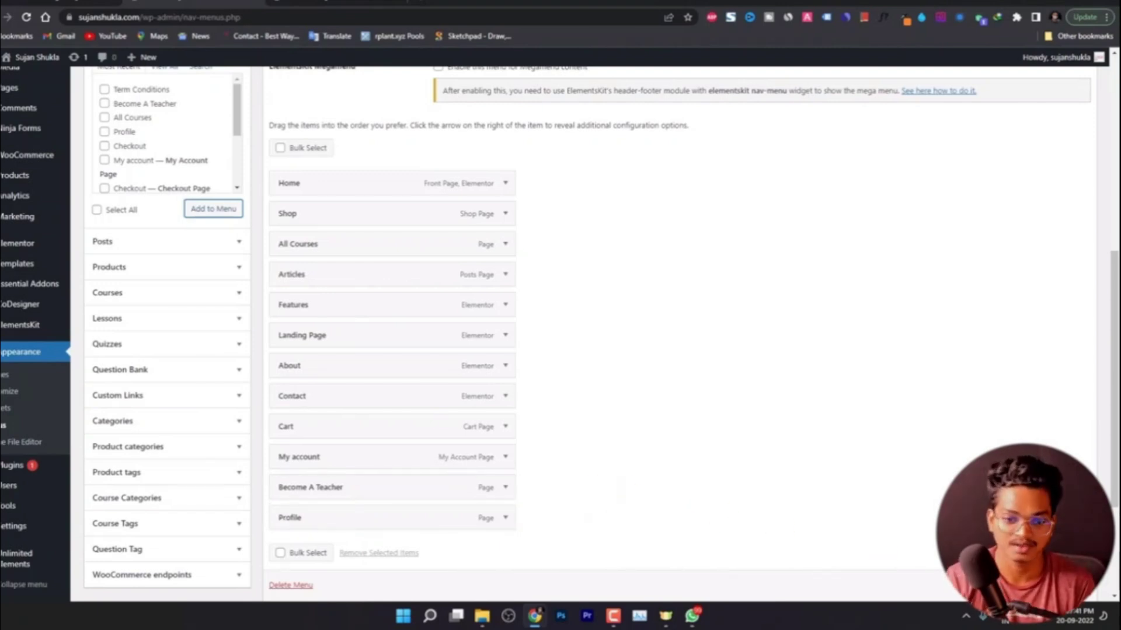
Save the Main Menu with its added and reordered items.
left_click(506, 458)
left_click(506, 458)
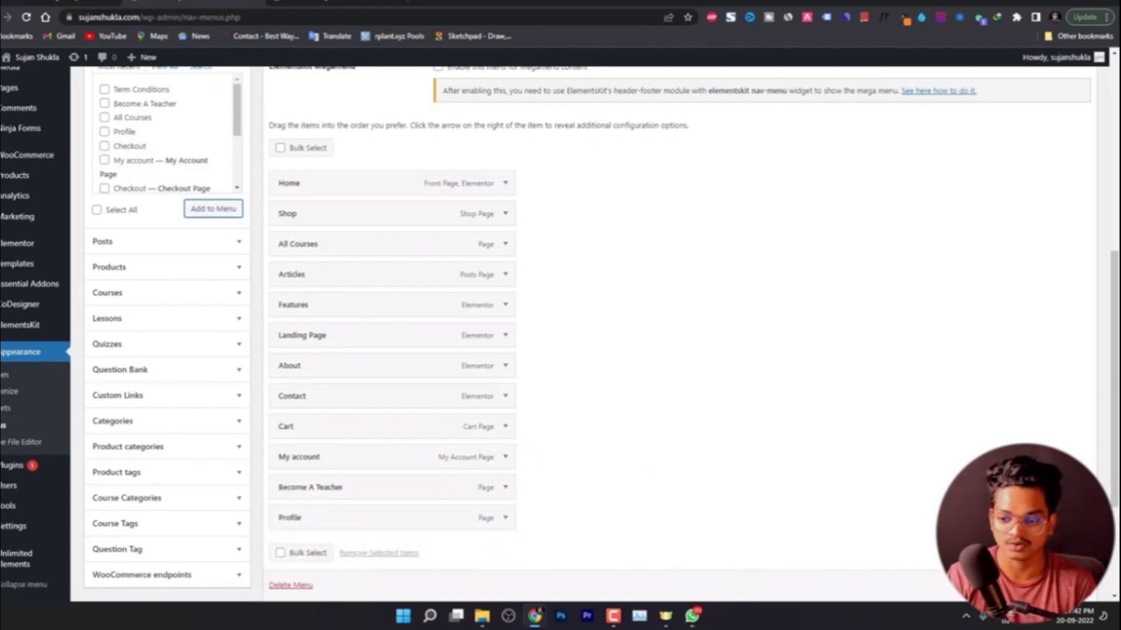
left_click(1066, 585)
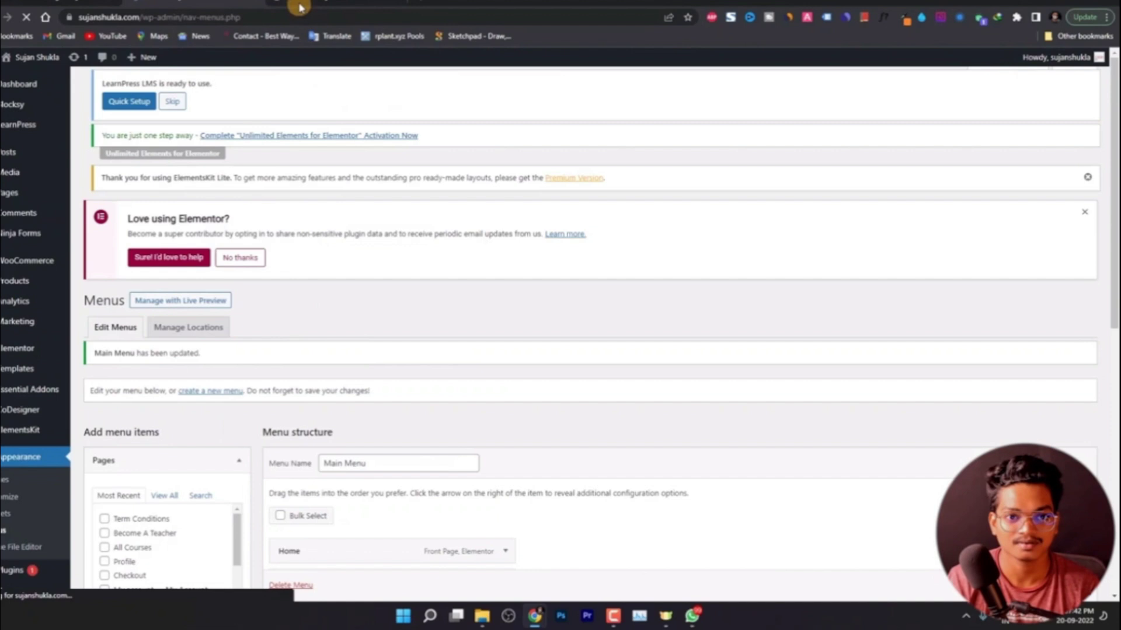
Reload the live All Courses page and open the Profile page from the updated site menu.
left_click(300, 2)
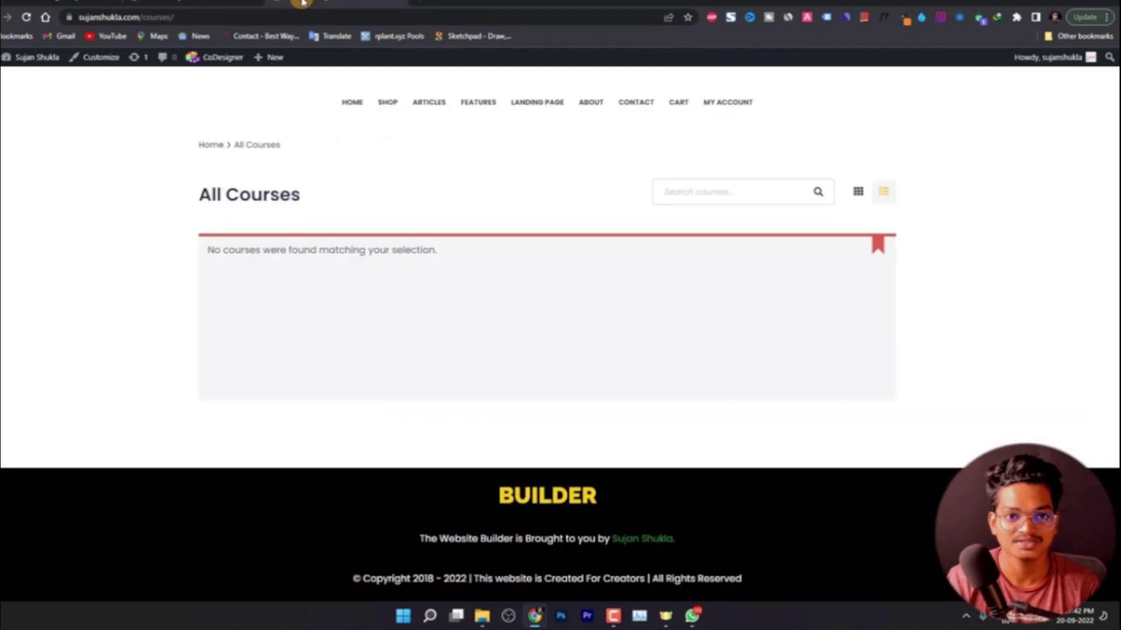
left_click(26, 17)
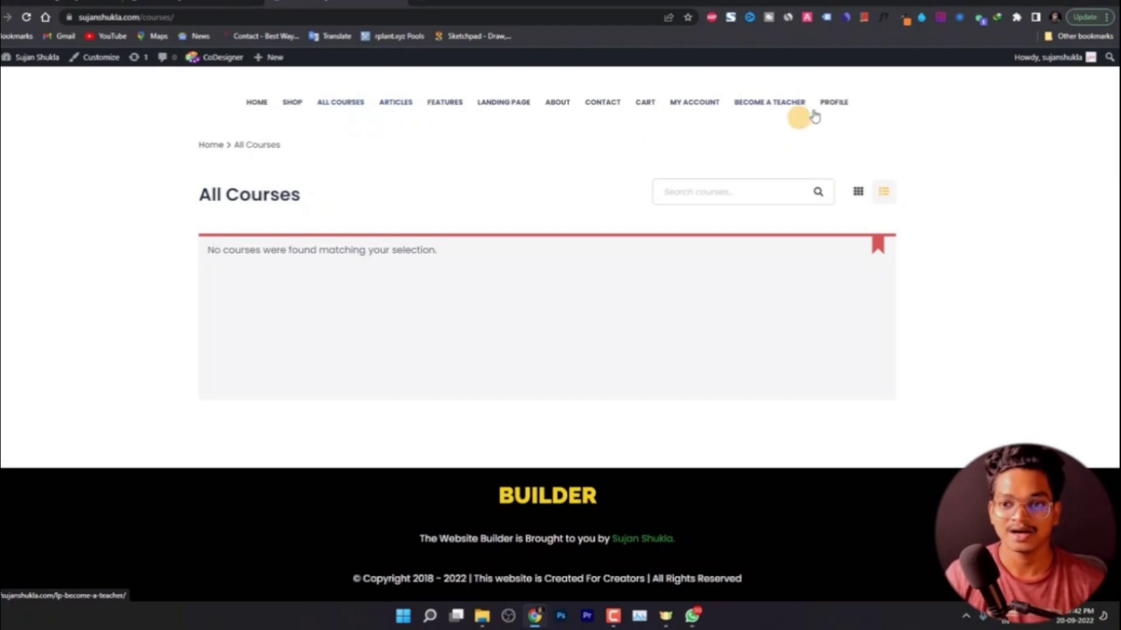
left_click(824, 104)
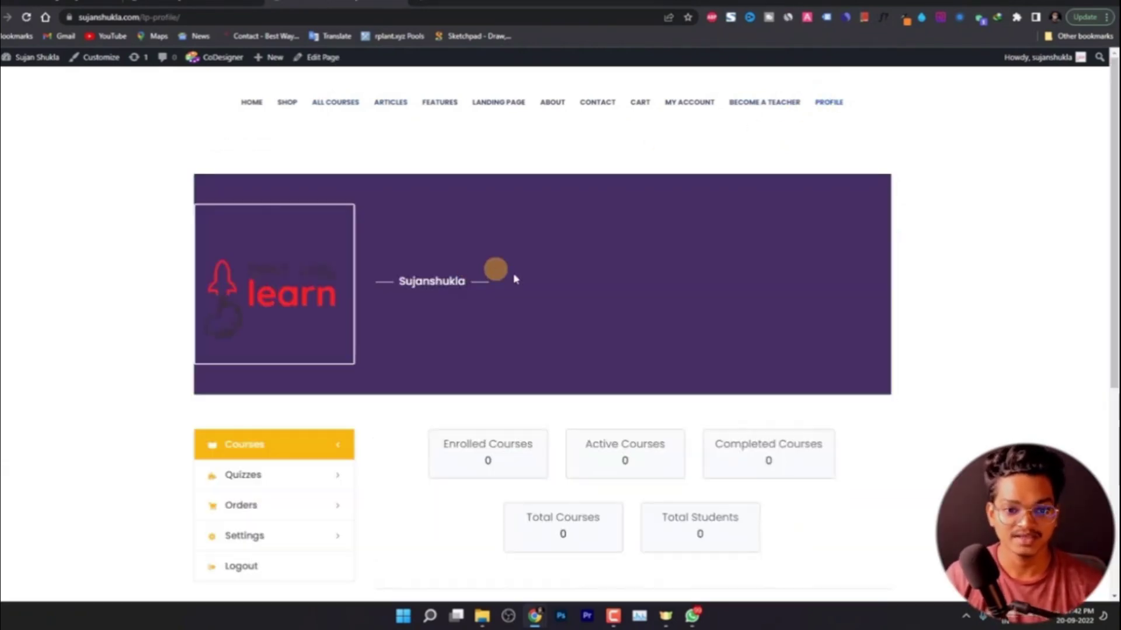
Examine the Profile page's course statistics and its Enrolled and Created course lists.
scroll(513, 278, "down", 2)
scroll(513, 280, "down", 1)
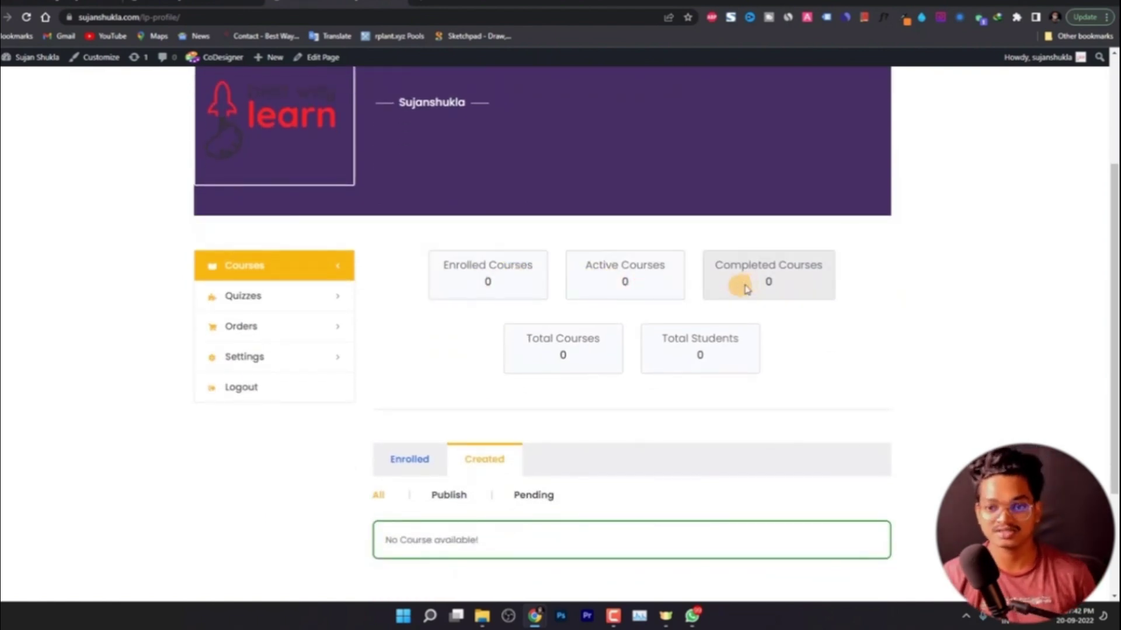
scroll(692, 348, "down", 3)
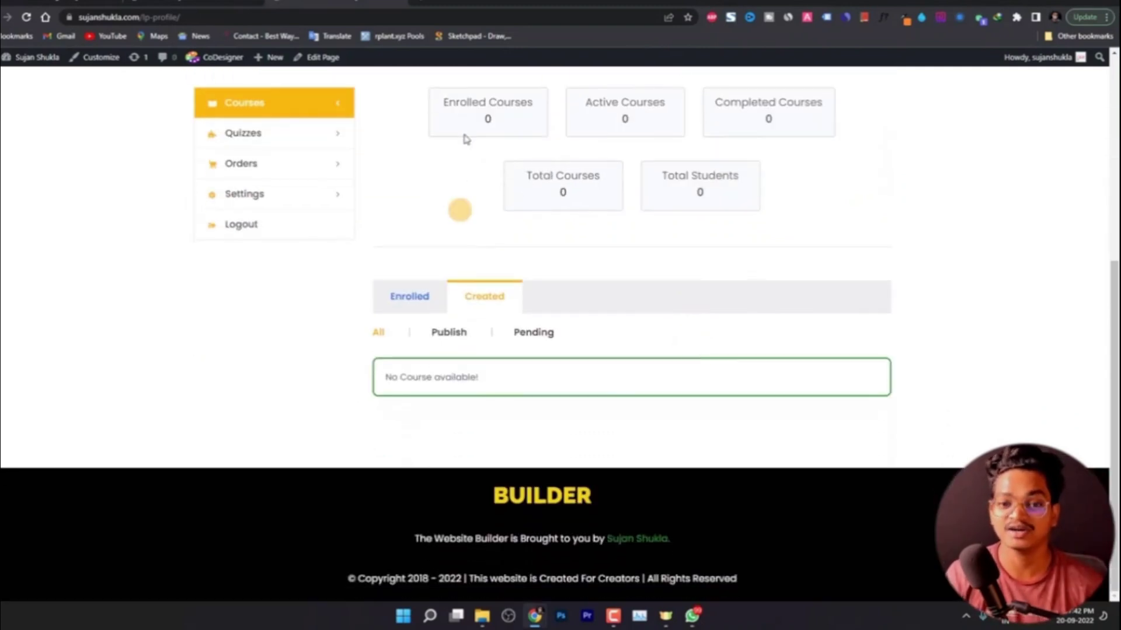
left_click(410, 296)
left_click(483, 296)
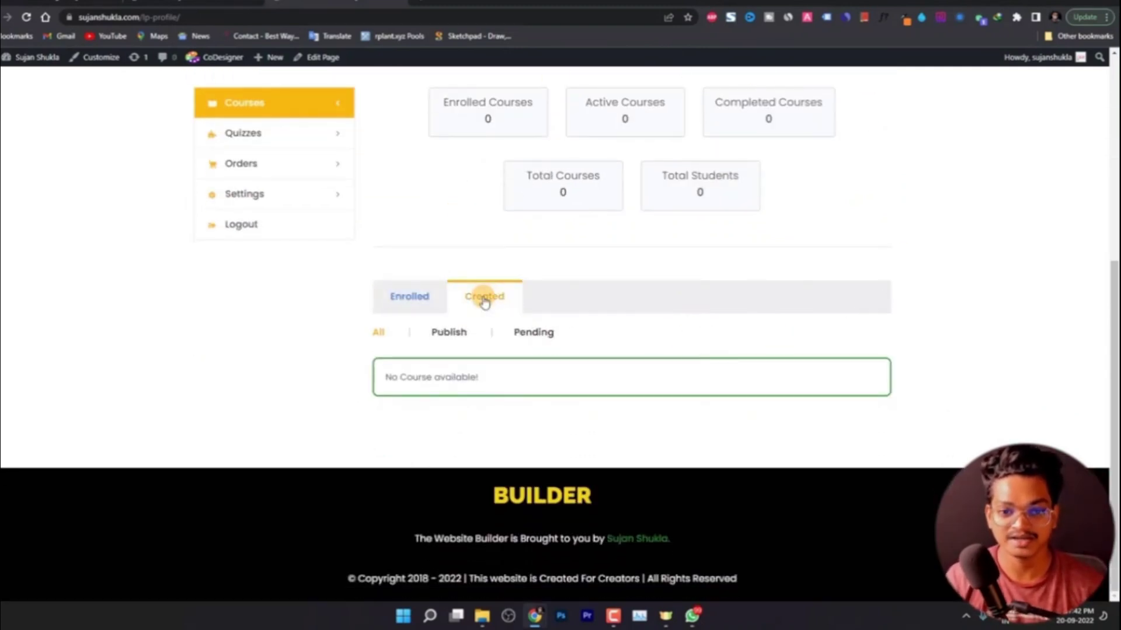
Open the profile's general settings and look through the available account fields.
scroll(319, 279, "up", 2)
left_click(319, 264)
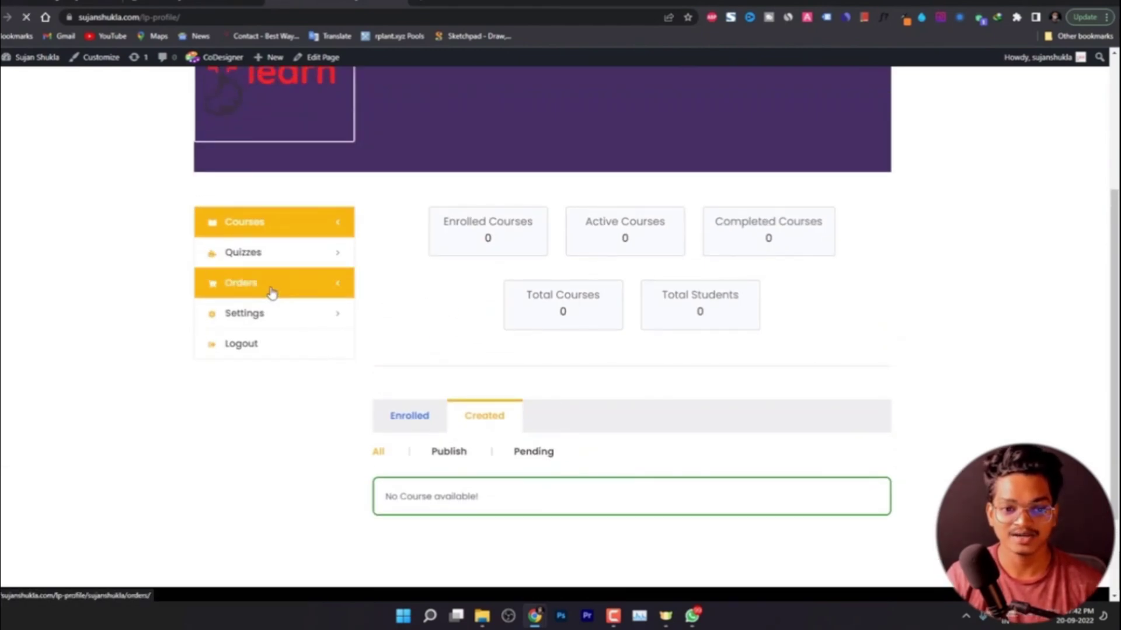
mouse_move(270, 313)
left_click(396, 323)
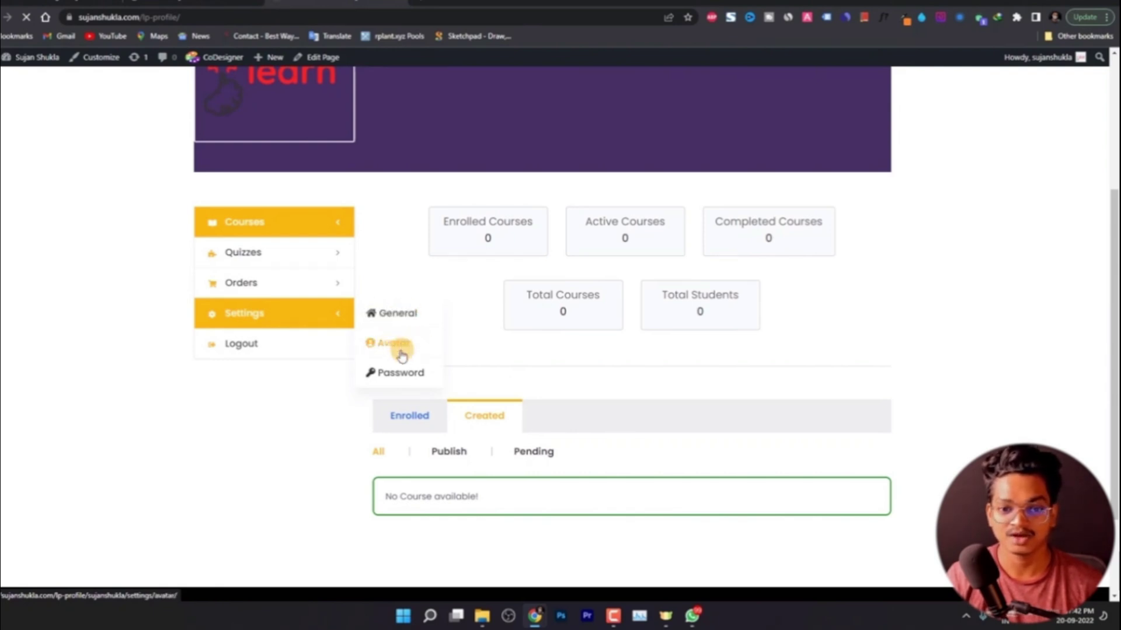
scroll(429, 345, "down", 3)
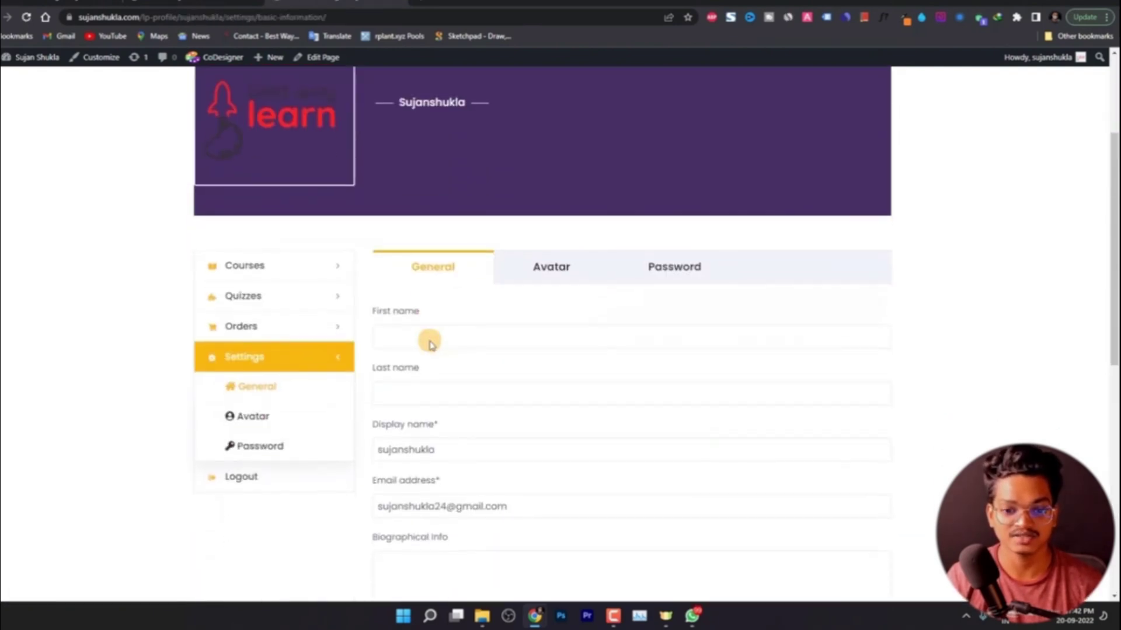
scroll(430, 343, "down", 3)
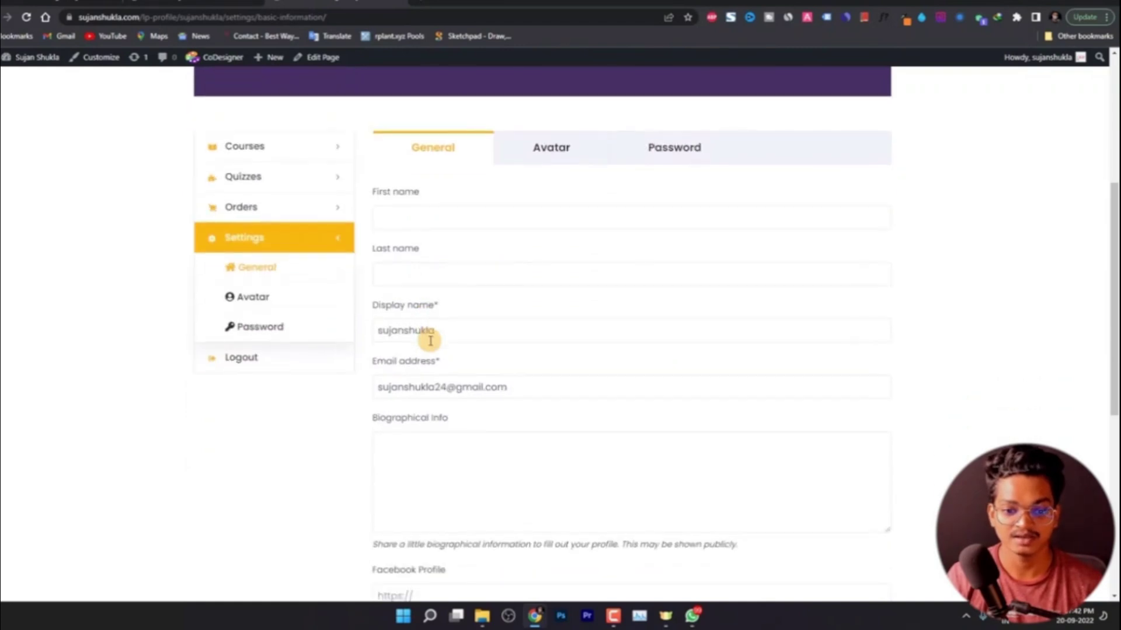
scroll(430, 342, "up", 6)
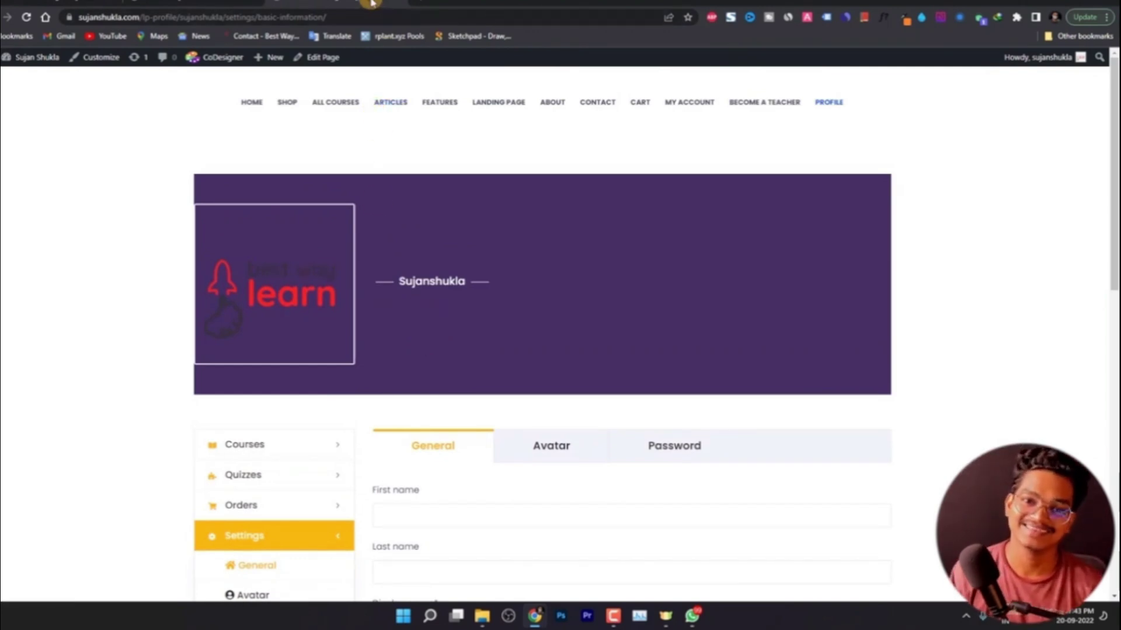
Return to the LearnPress general settings and check the pages assigned for All courses, Profile and Checkout.
left_click(399, 3)
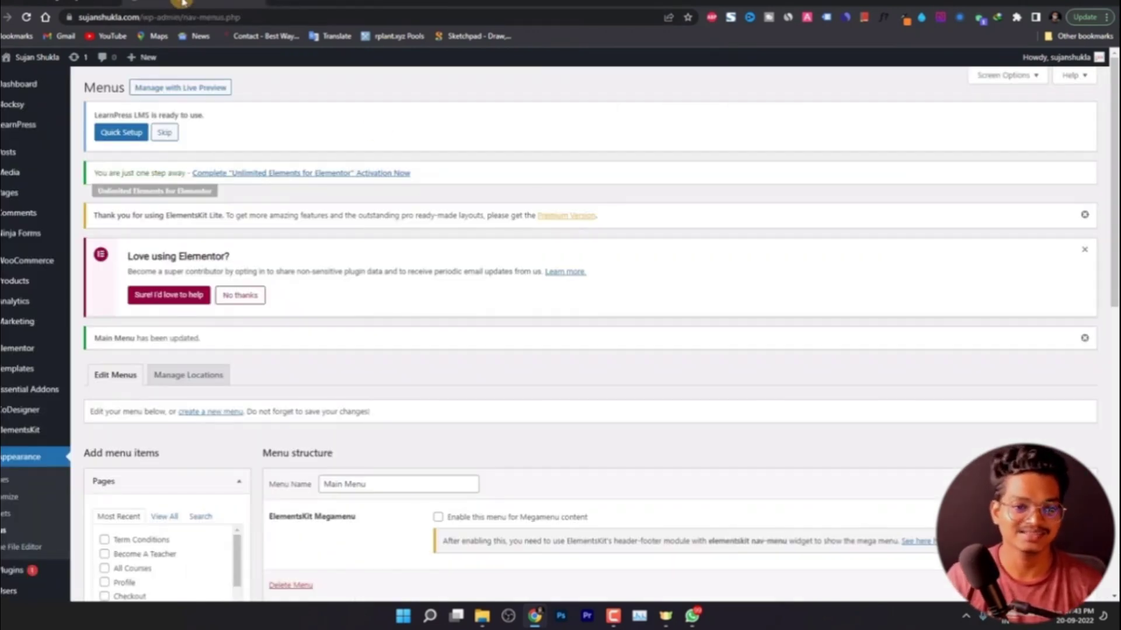
left_click(252, 5)
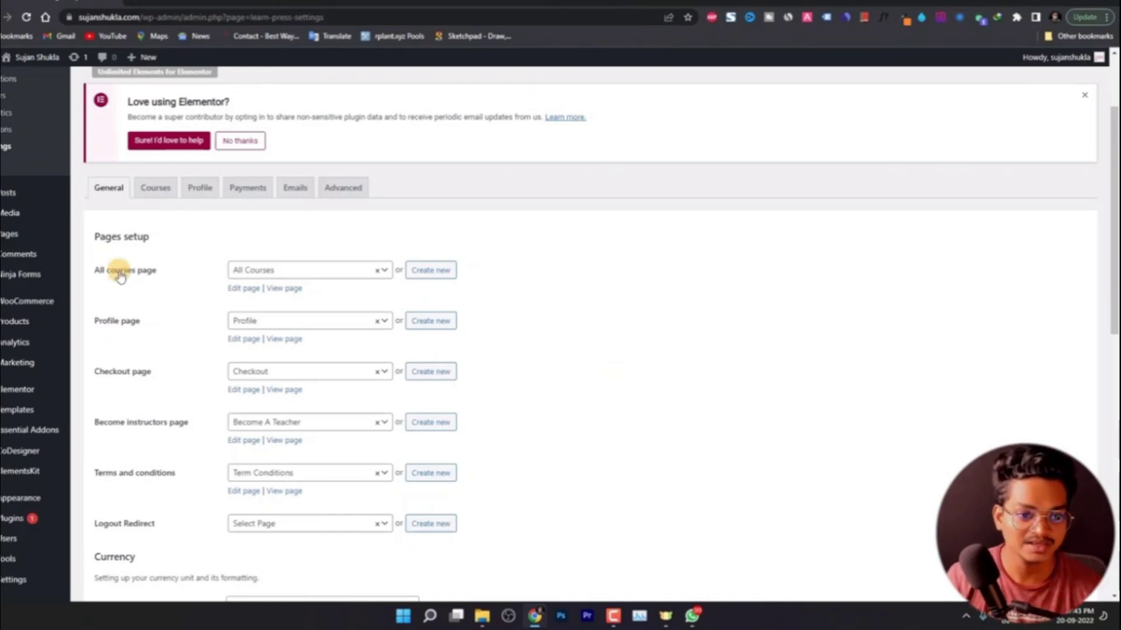
left_click(288, 271)
left_click(289, 271)
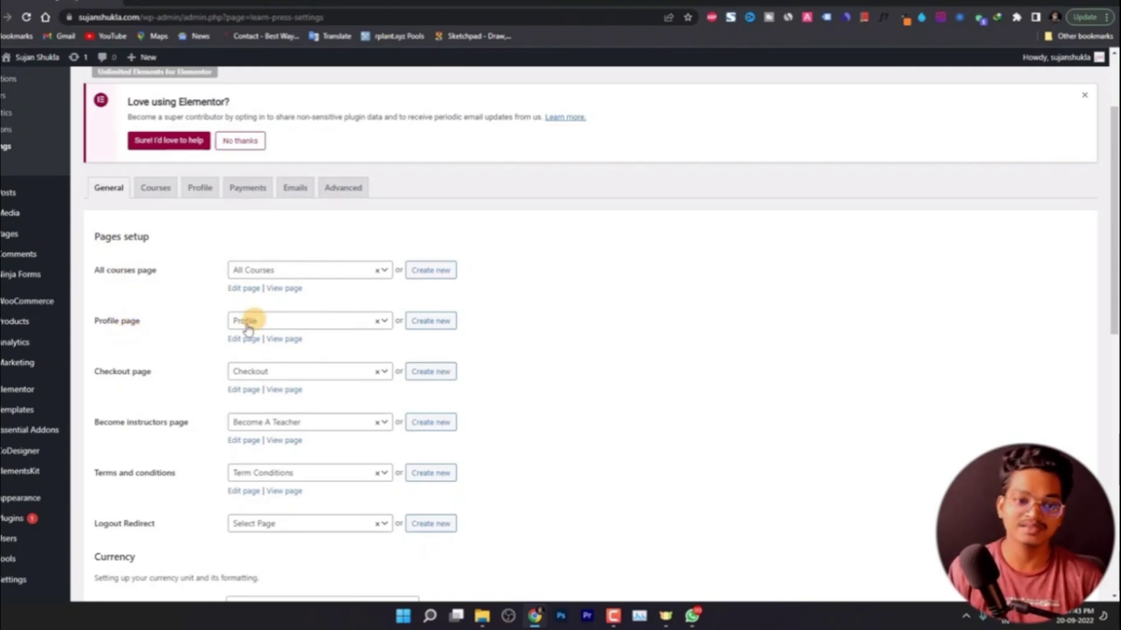
scroll(131, 367, "down", 1)
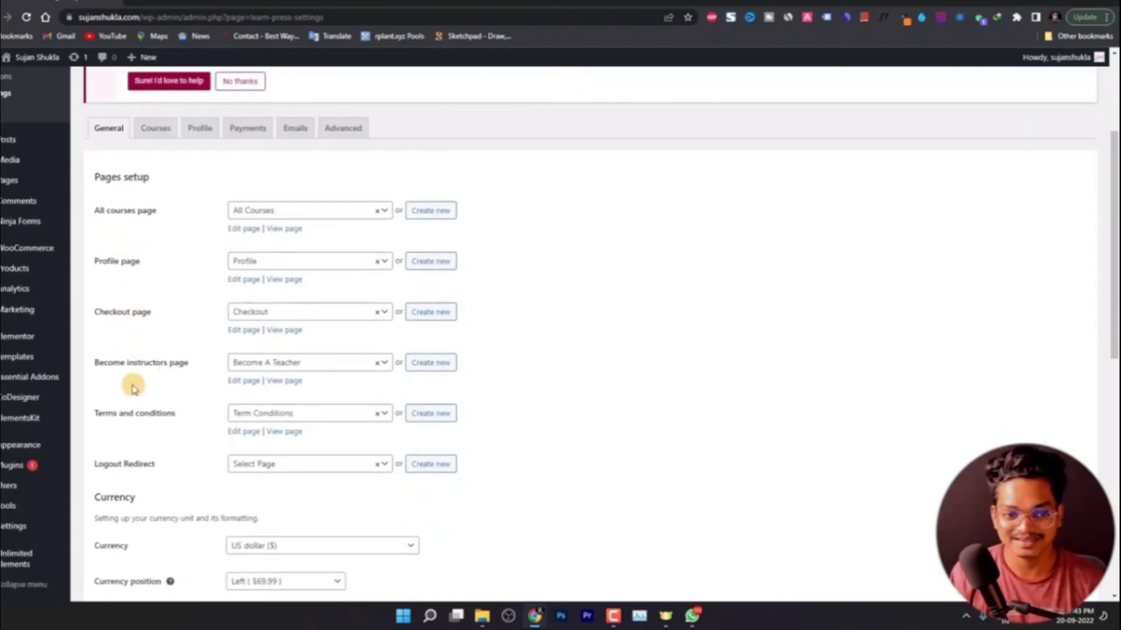
left_click(287, 313)
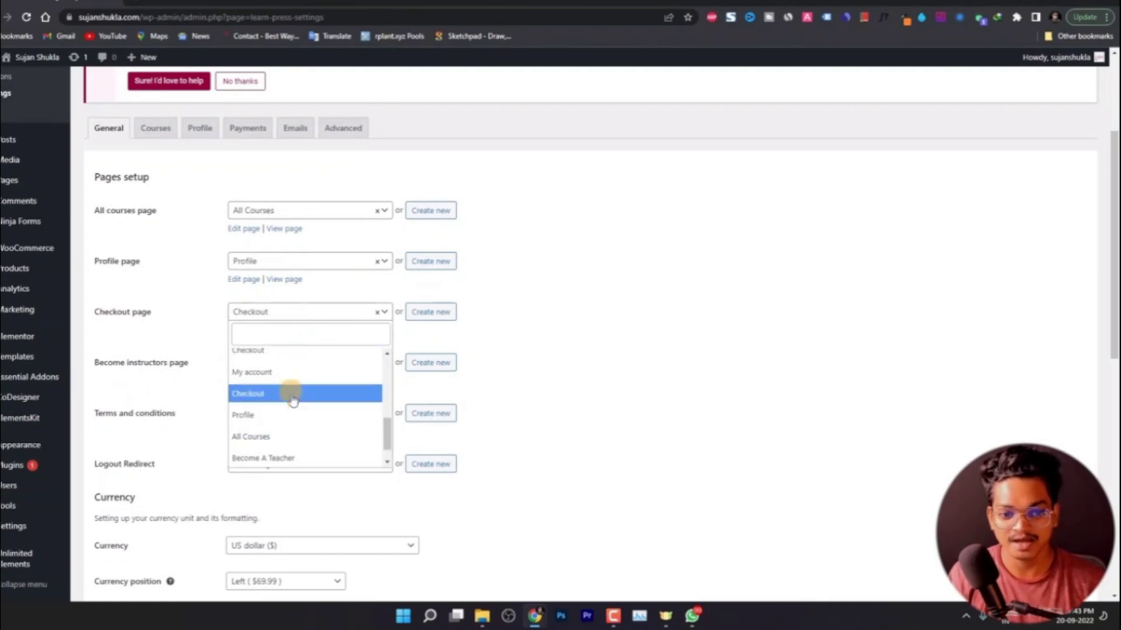
left_click(187, 309)
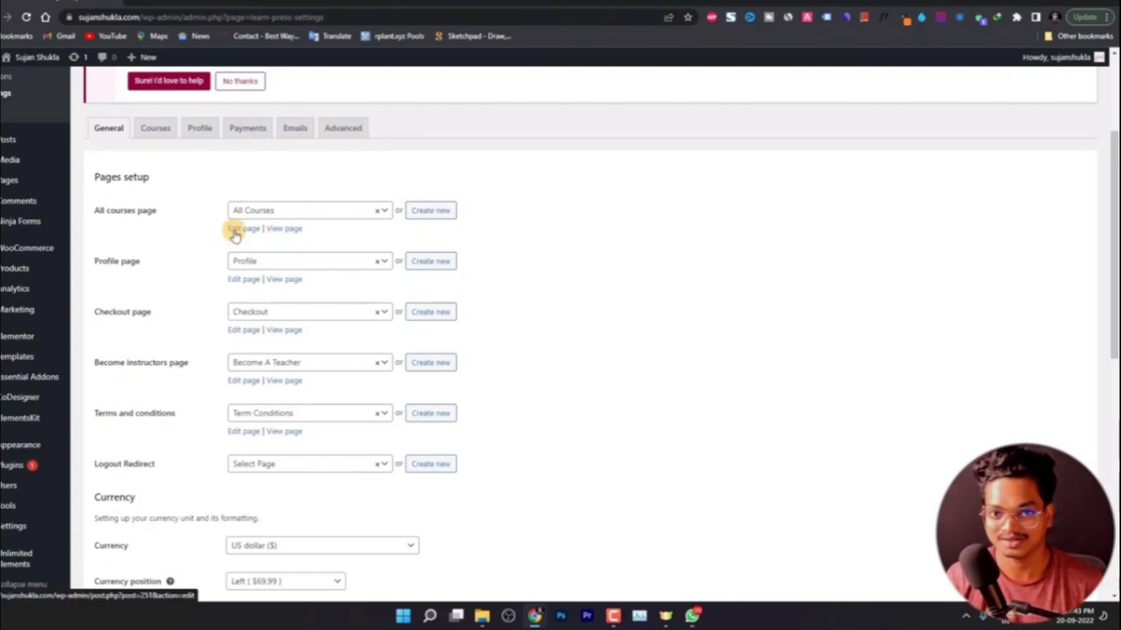
Set the LearnPress currency to Indian rupee (₹).
scroll(191, 348, "down", 3)
left_click(260, 372)
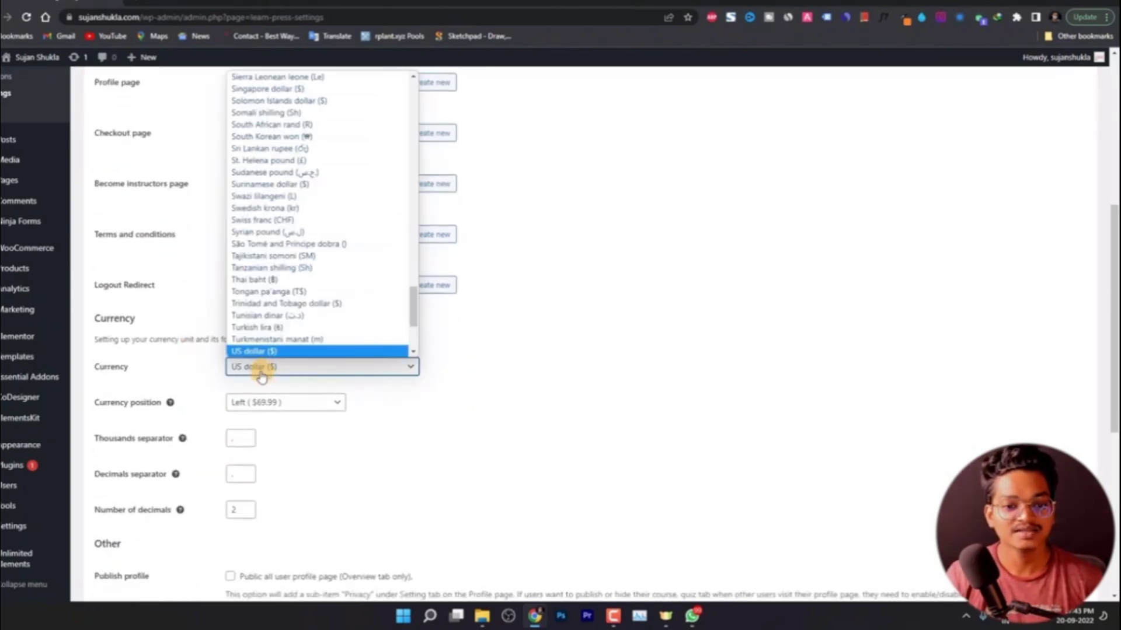
type("in")
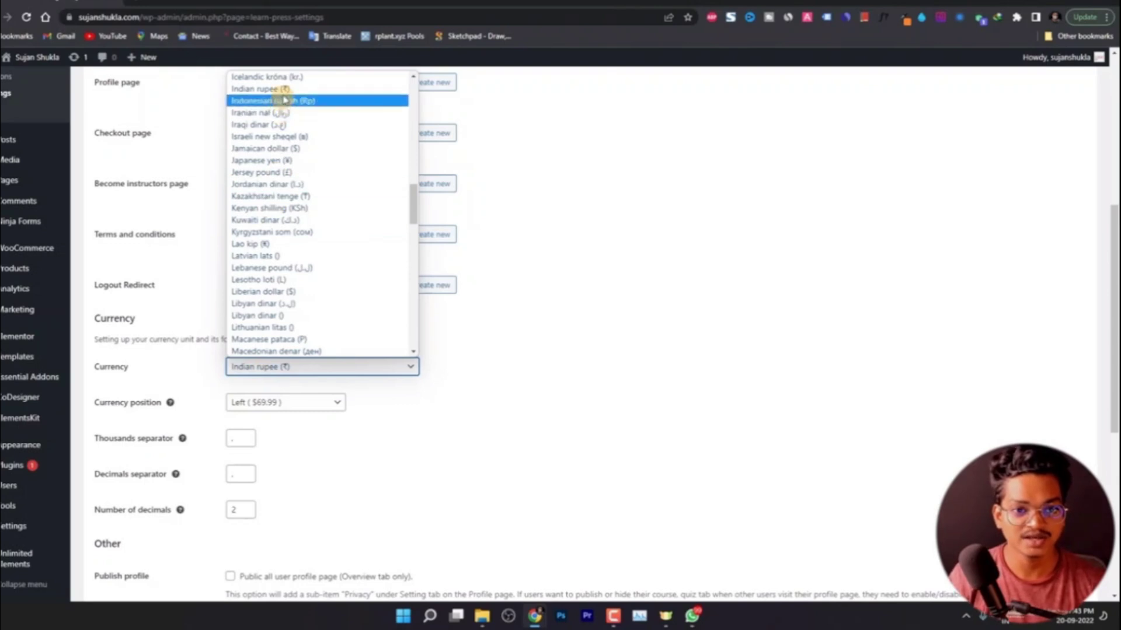
left_click(284, 90)
Look over the currency position and enter a period as the decimals separator.
scroll(195, 400, "down", 1)
left_click_drag(119, 347, 153, 346)
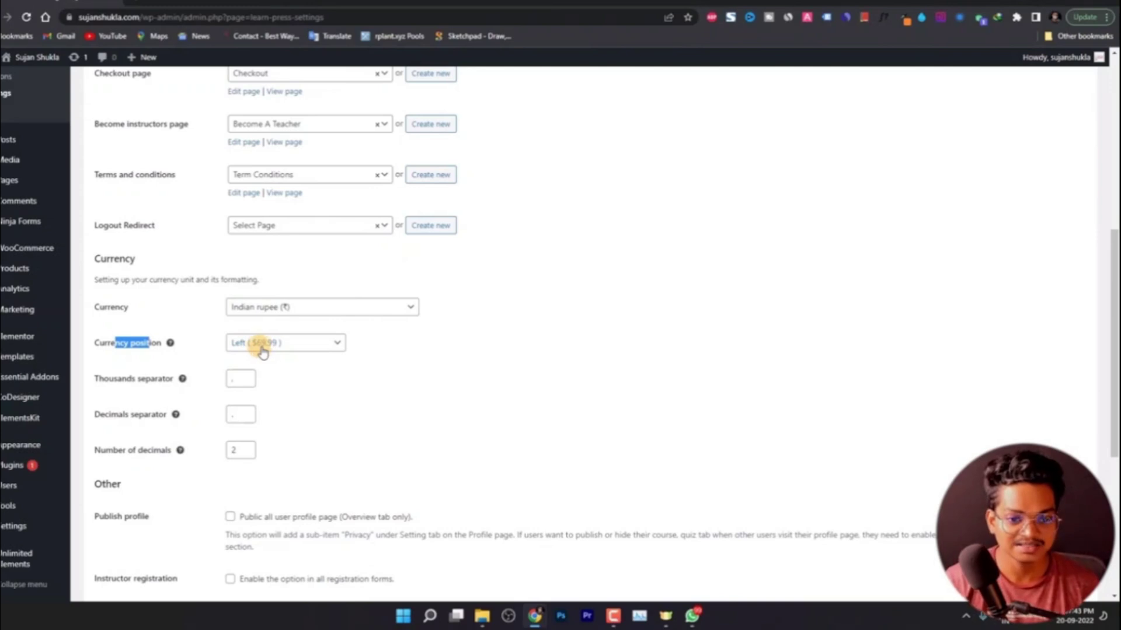
left_click_drag(100, 414, 161, 418)
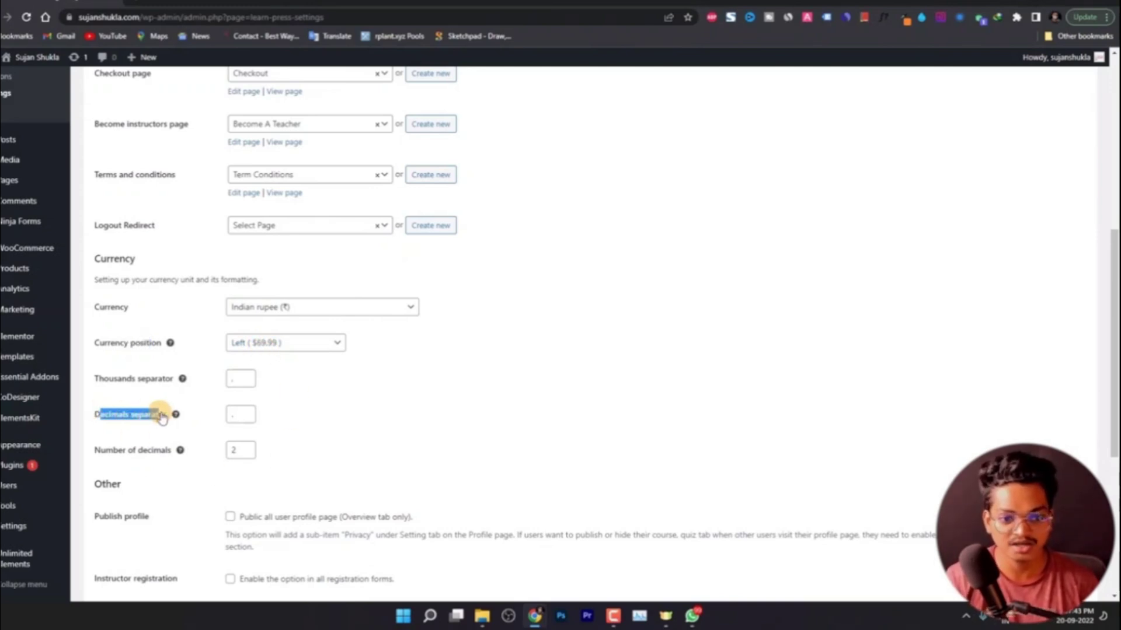
left_click(231, 414)
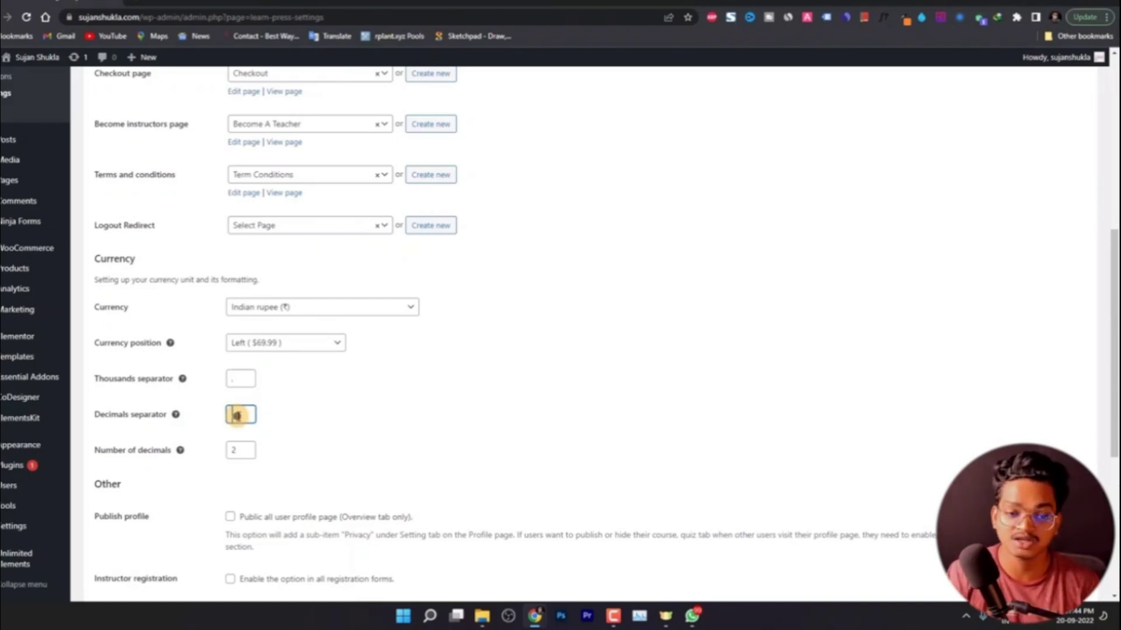
type(".")
left_click(294, 425)
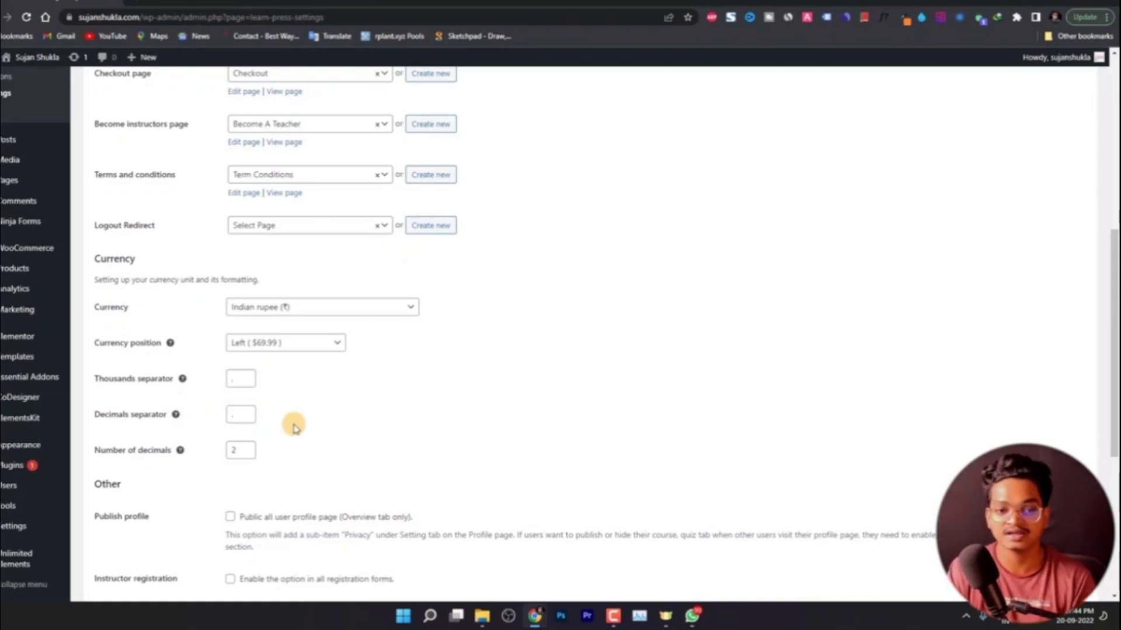
left_click(238, 419)
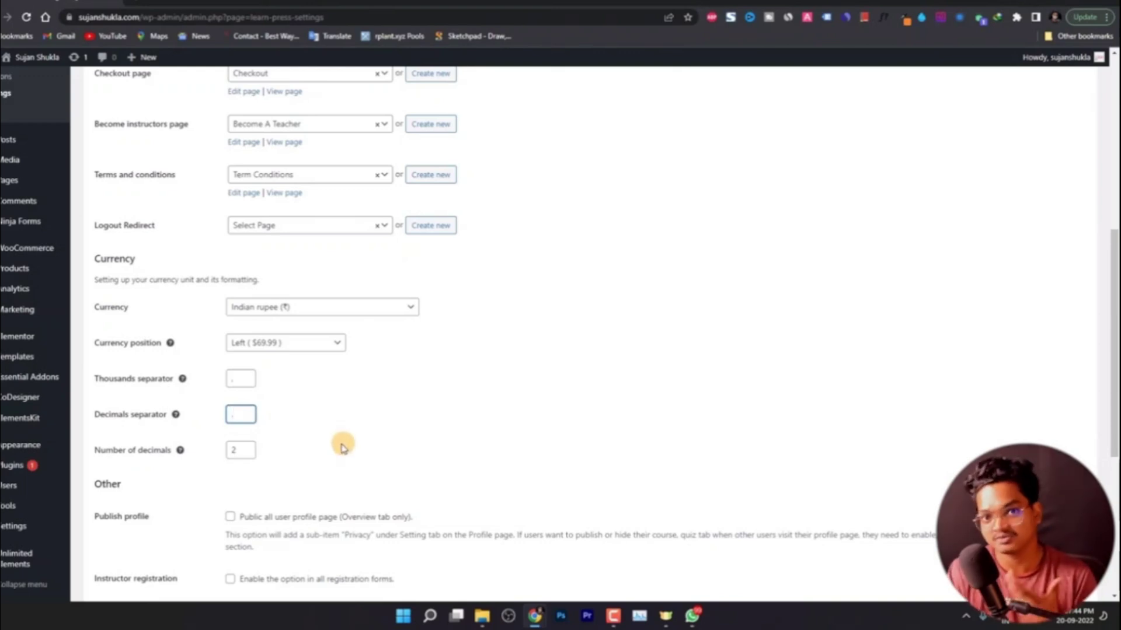
Check the number of decimals and thousands separator options, and save the LearnPress general settings.
left_click_drag(101, 450, 171, 457)
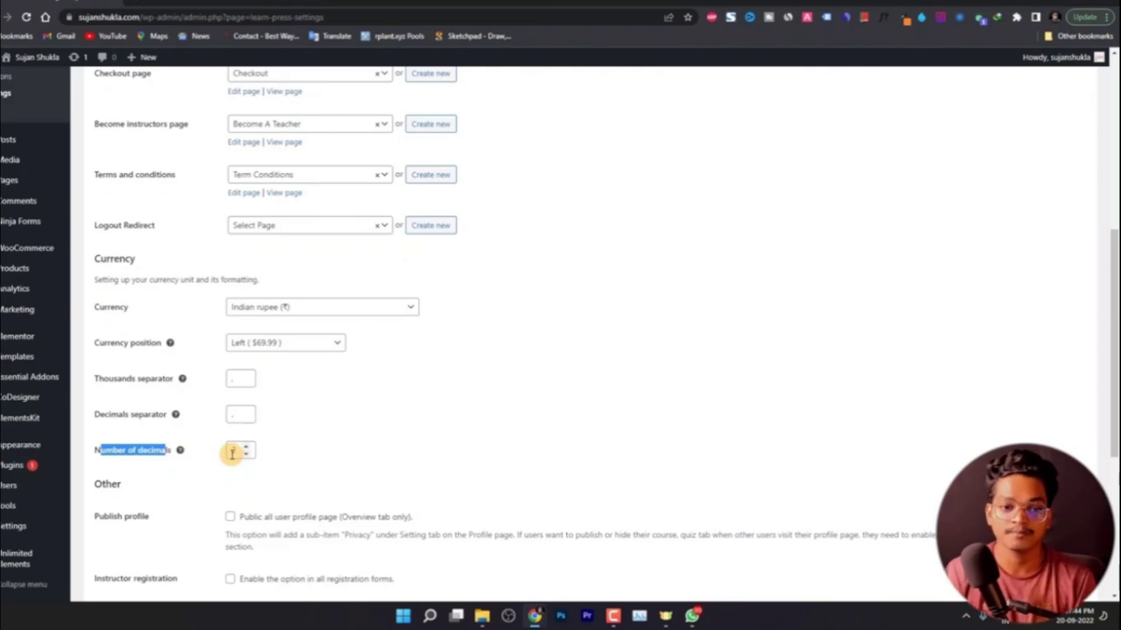
left_click_drag(105, 379, 166, 381)
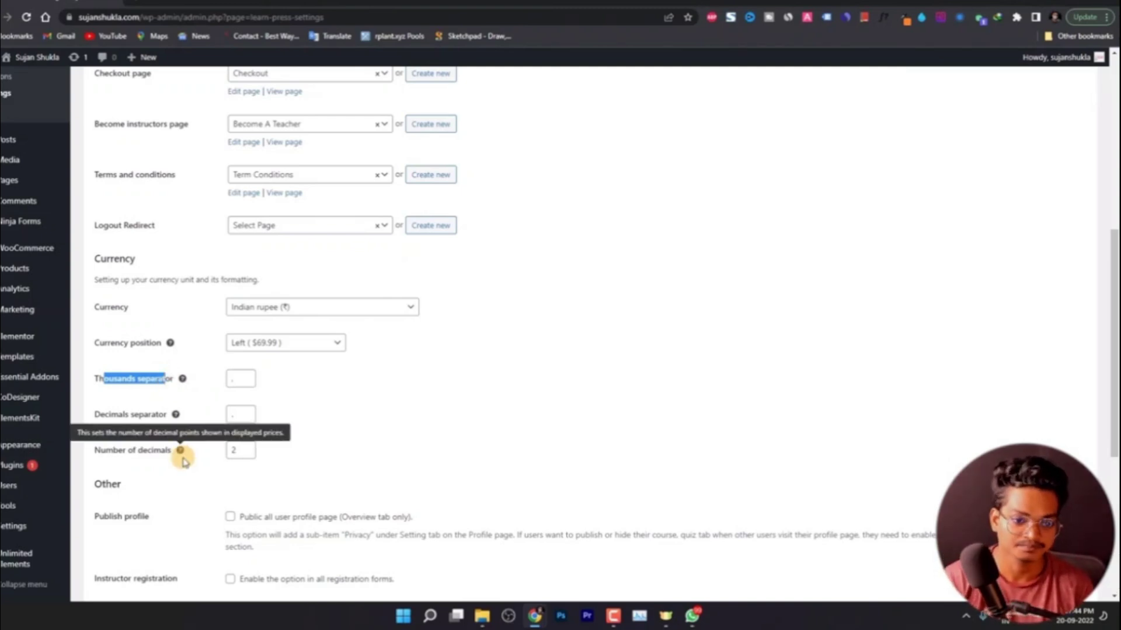
scroll(182, 457, "down", 3)
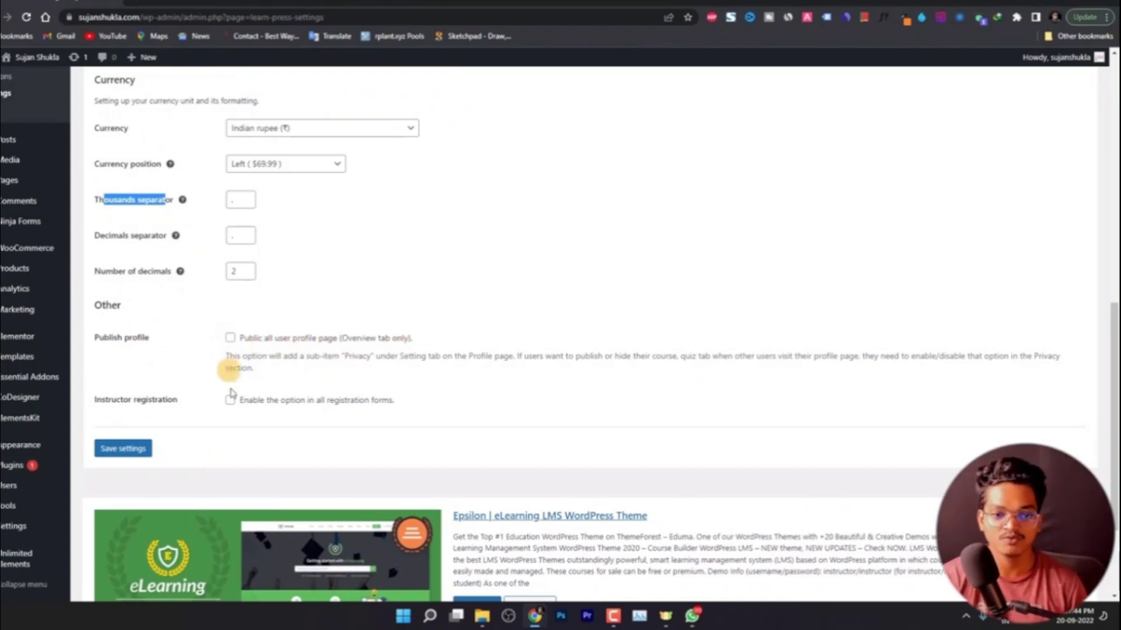
left_click(131, 450)
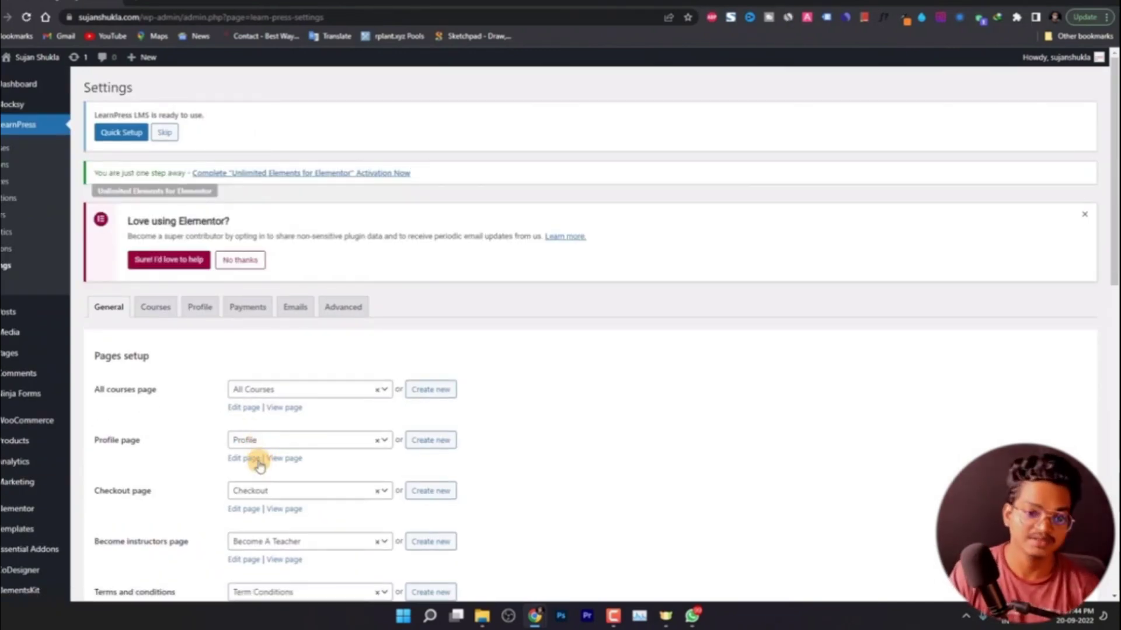
Look through the saved general settings and view the live site's Become A Teacher page while logged in.
scroll(260, 467, "down", 12)
left_click_drag(117, 251, 195, 255)
scroll(198, 257, "up", 12)
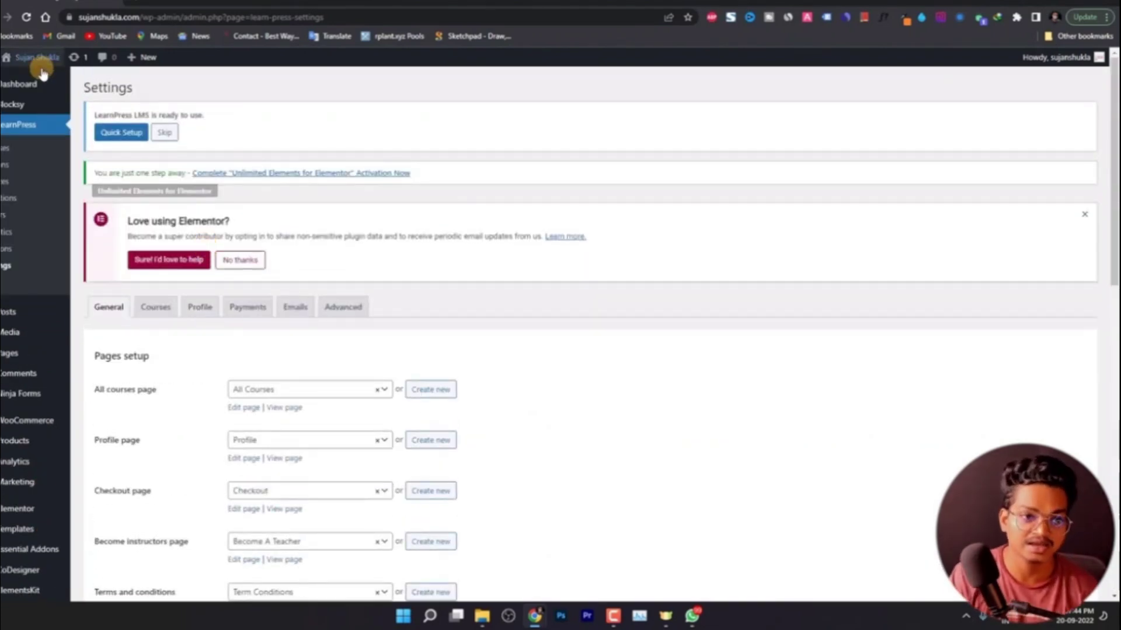
left_click(175, 3)
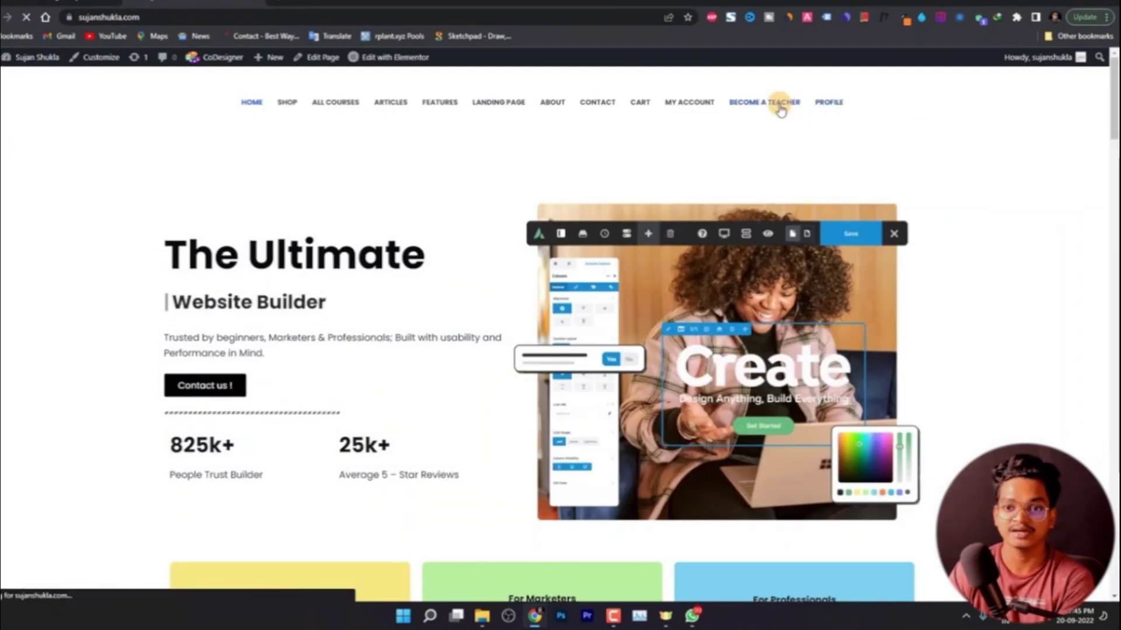
left_click(779, 111)
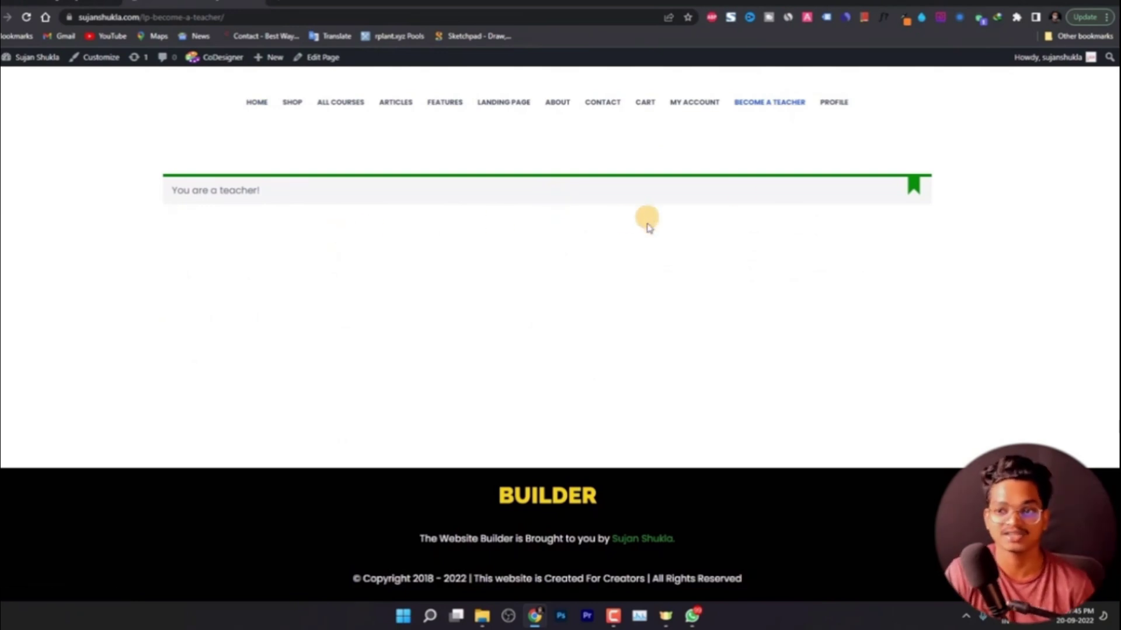
Load the site in a new incognito window and check the Become A Teacher page and its login link as a visitor.
left_click(1106, 17)
left_click(1027, 85)
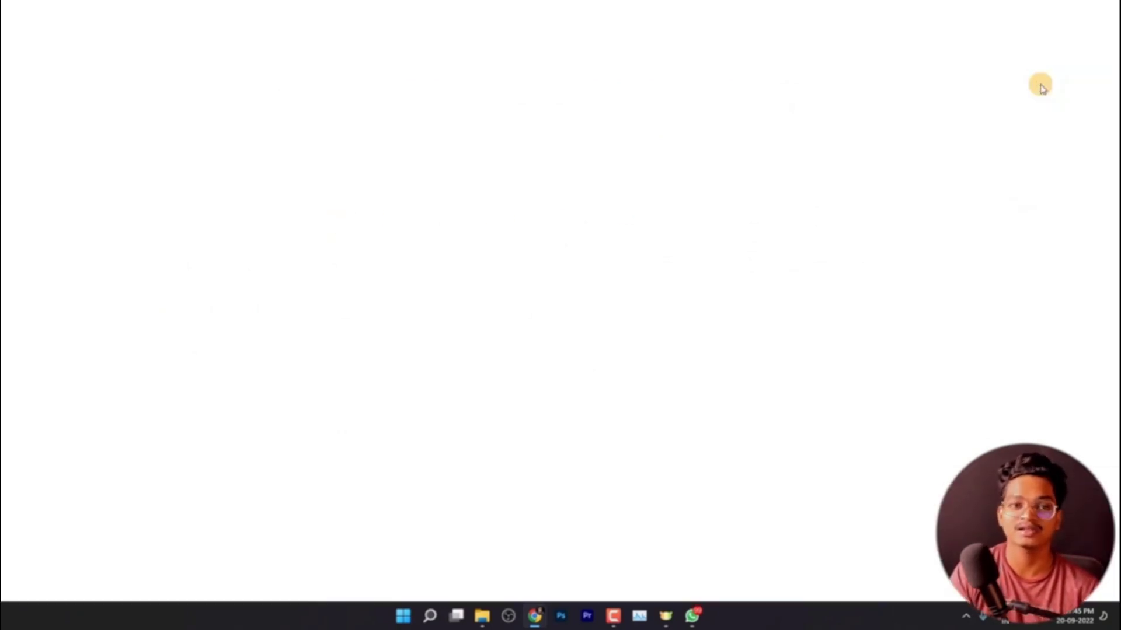
type("sujanshukla.com")
key("Return")
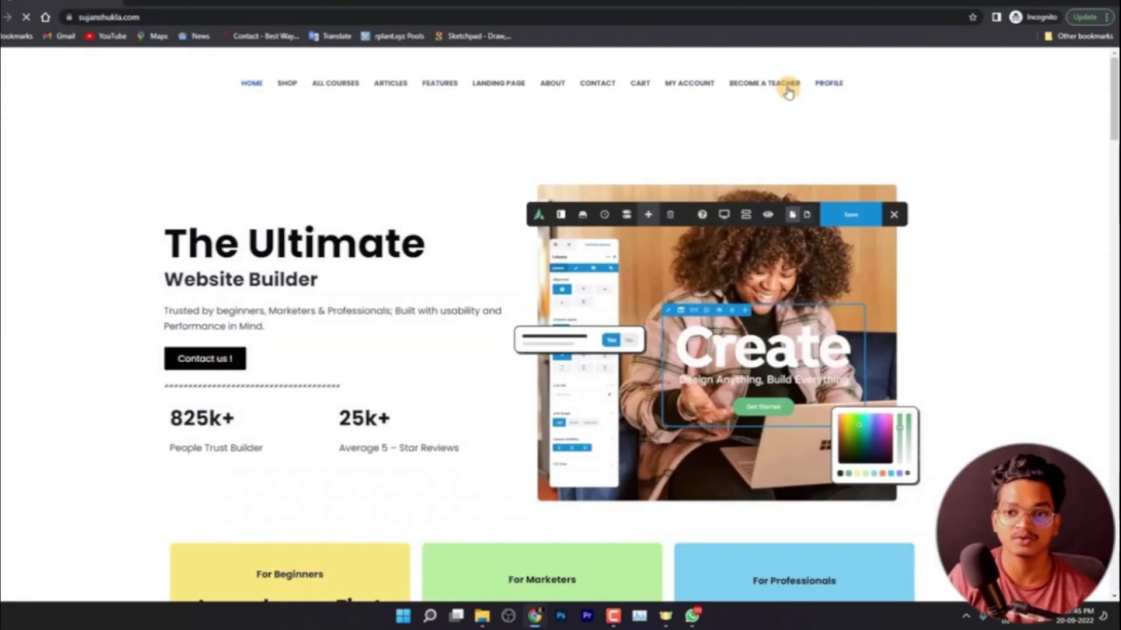
left_click(784, 87)
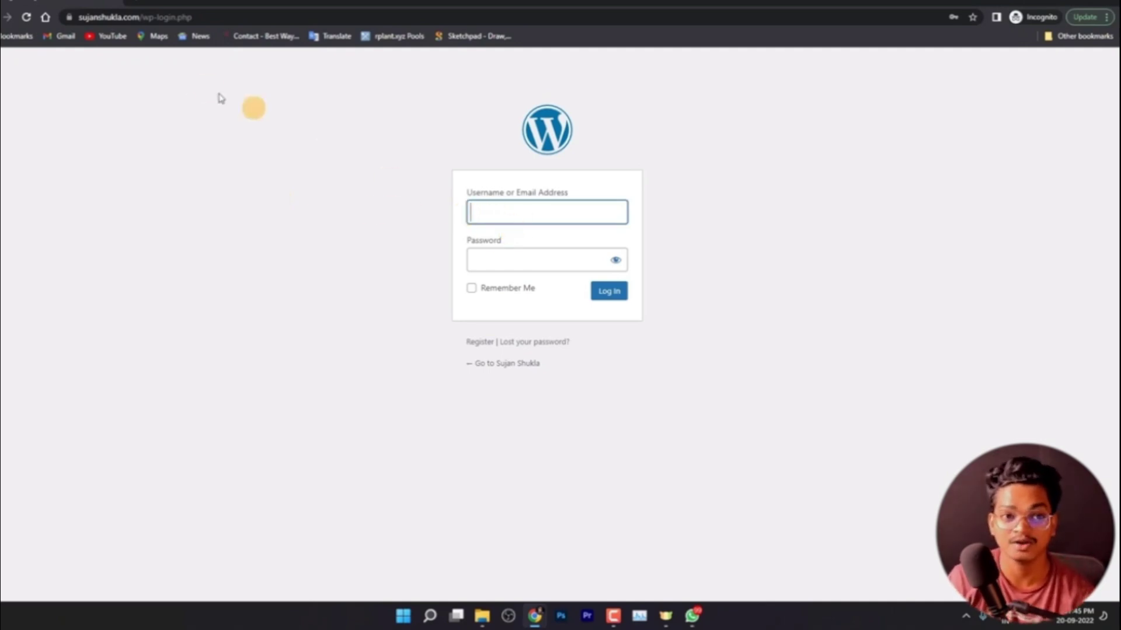
key("alt+Left")
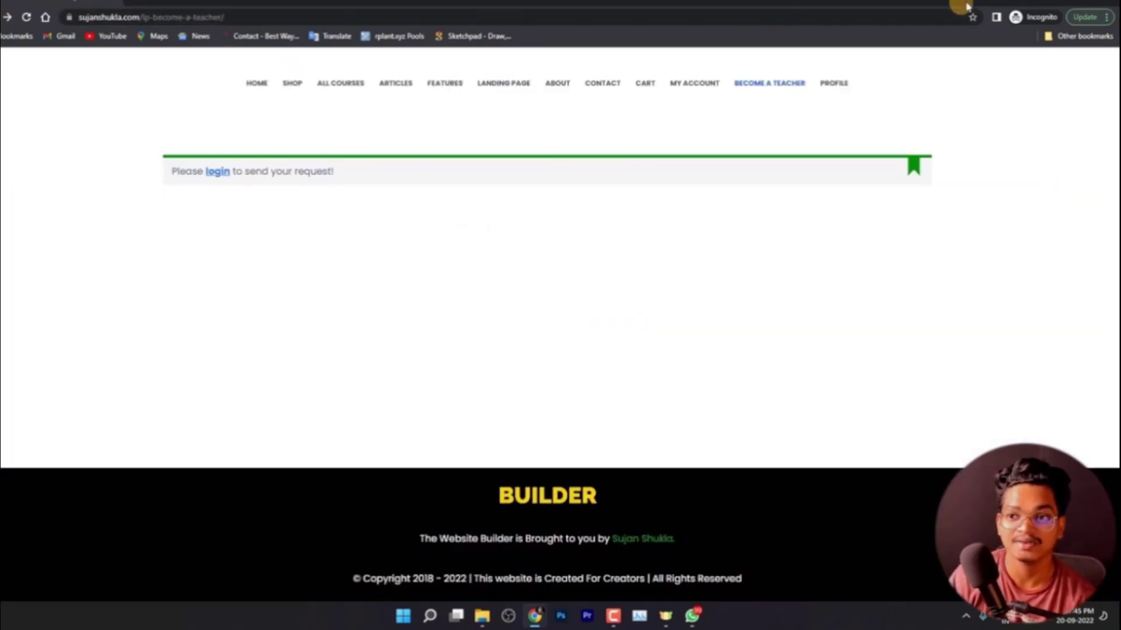
Return to the LearnPress general settings, check the instructor registration option, and save the settings.
left_click(1036, 0)
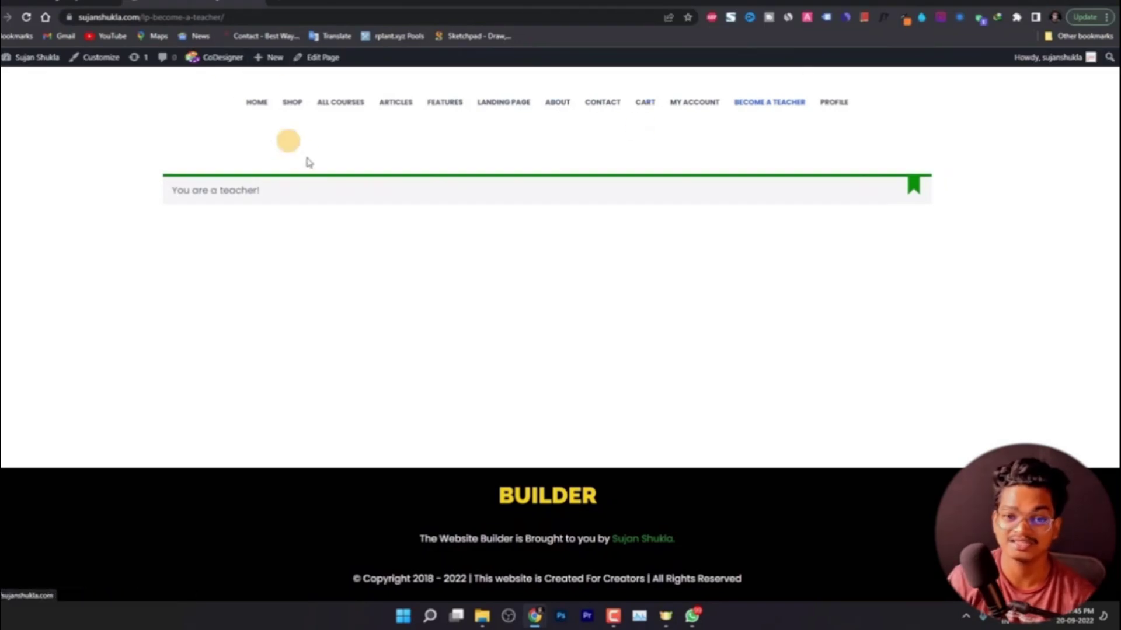
left_click(77, 8)
scroll(296, 484, "down", 10)
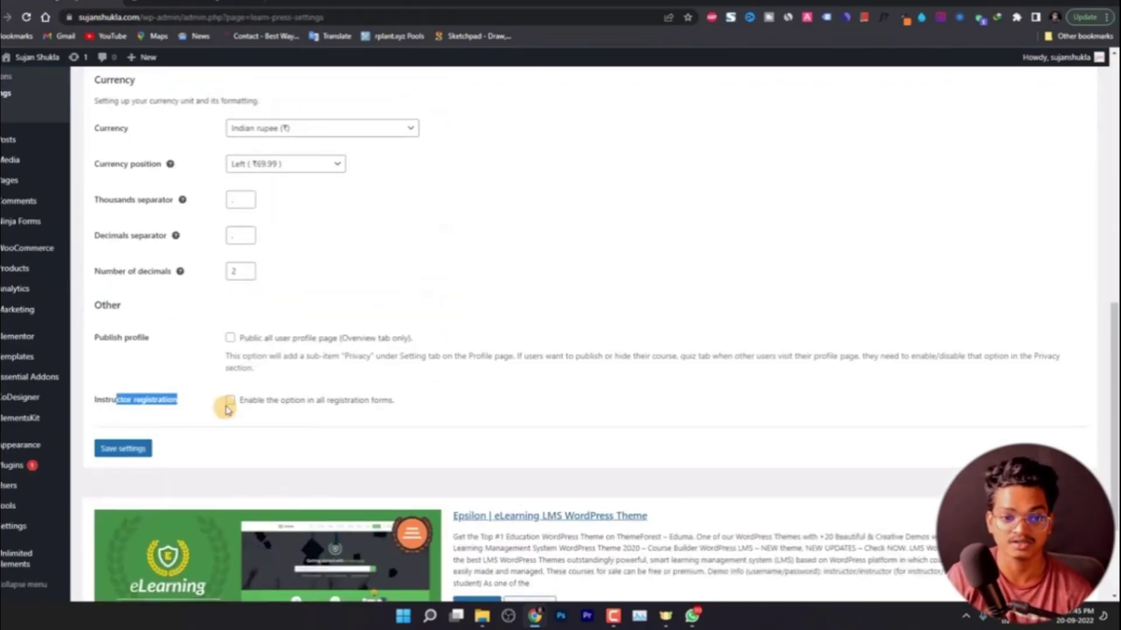
left_click(139, 449)
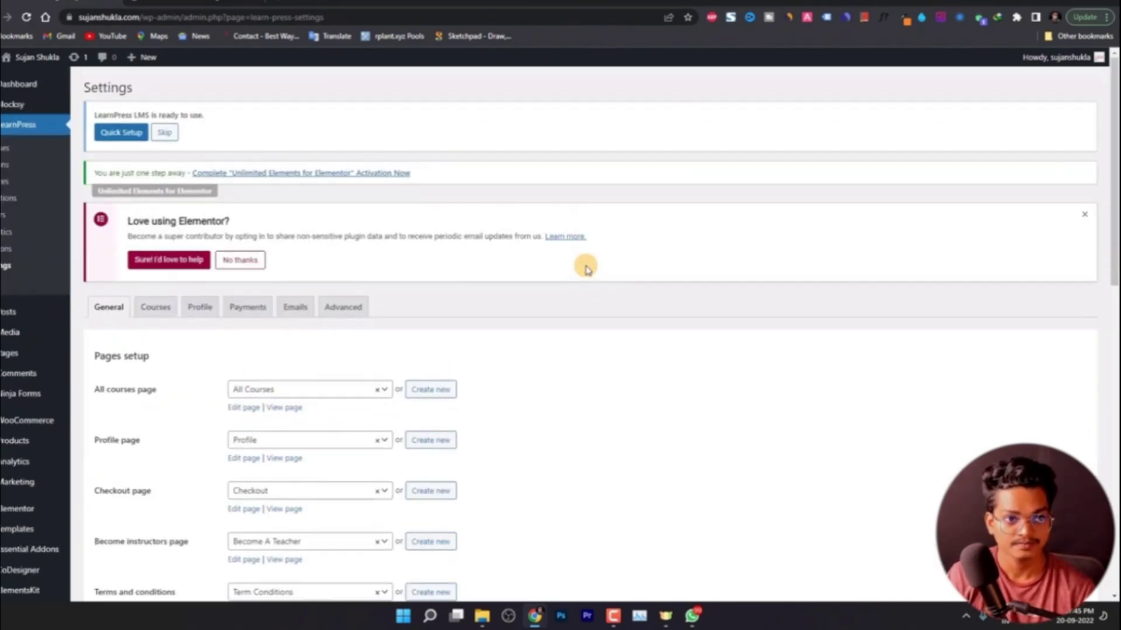
Reload the site in the incognito window and recheck the login form and Become A Teacher page as a visitor.
key("alt+Tab")
left_click(26, 17)
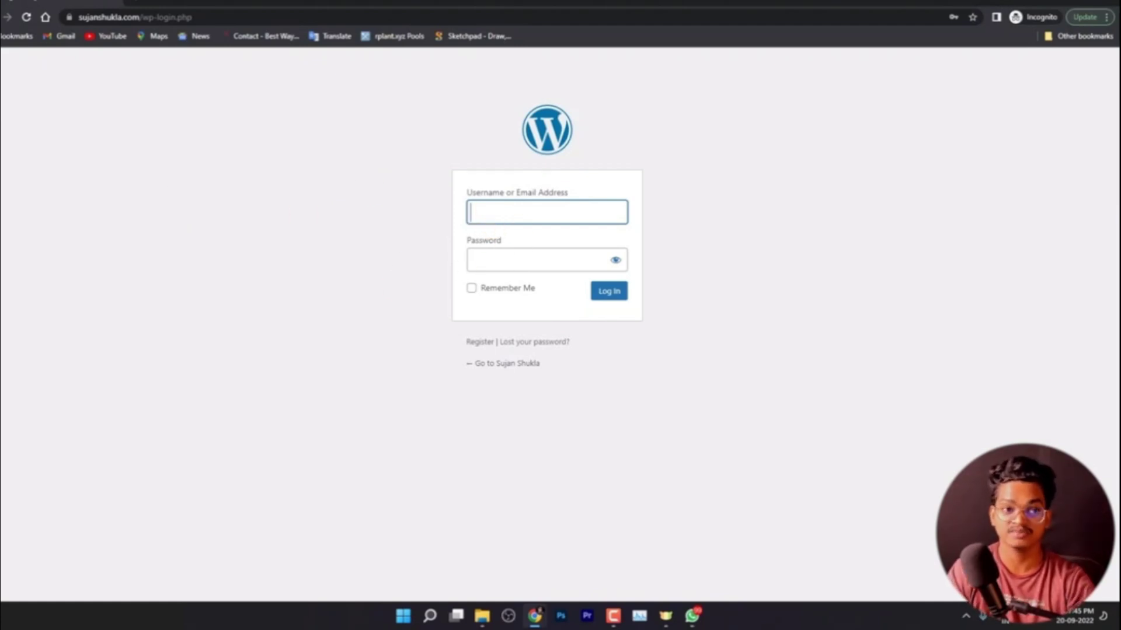
left_click(1, 18)
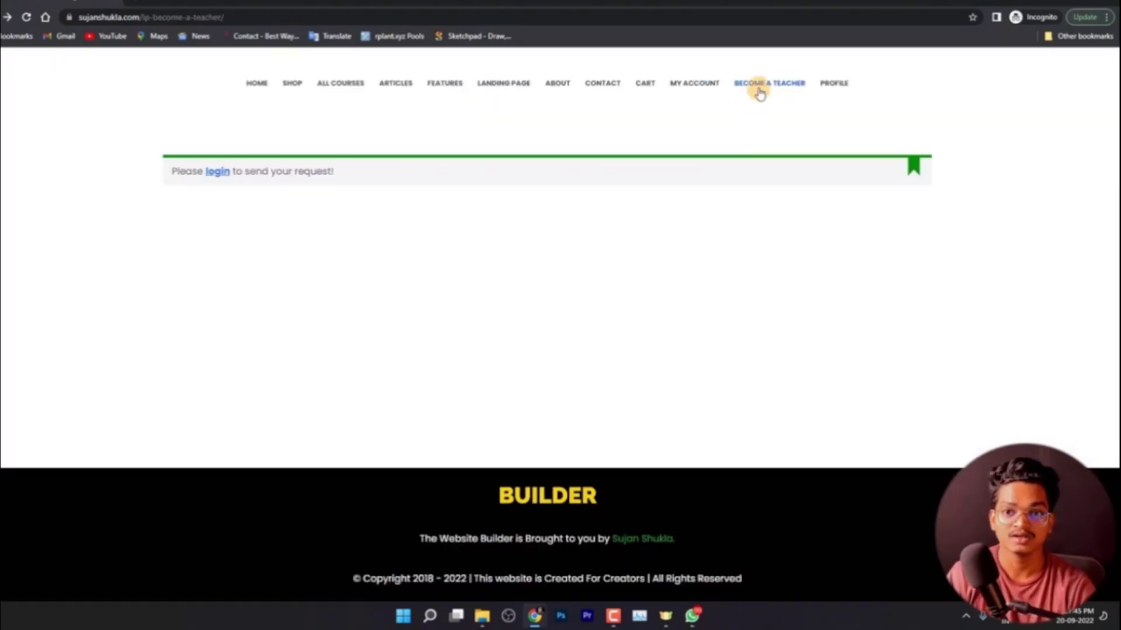
left_click(25, 19)
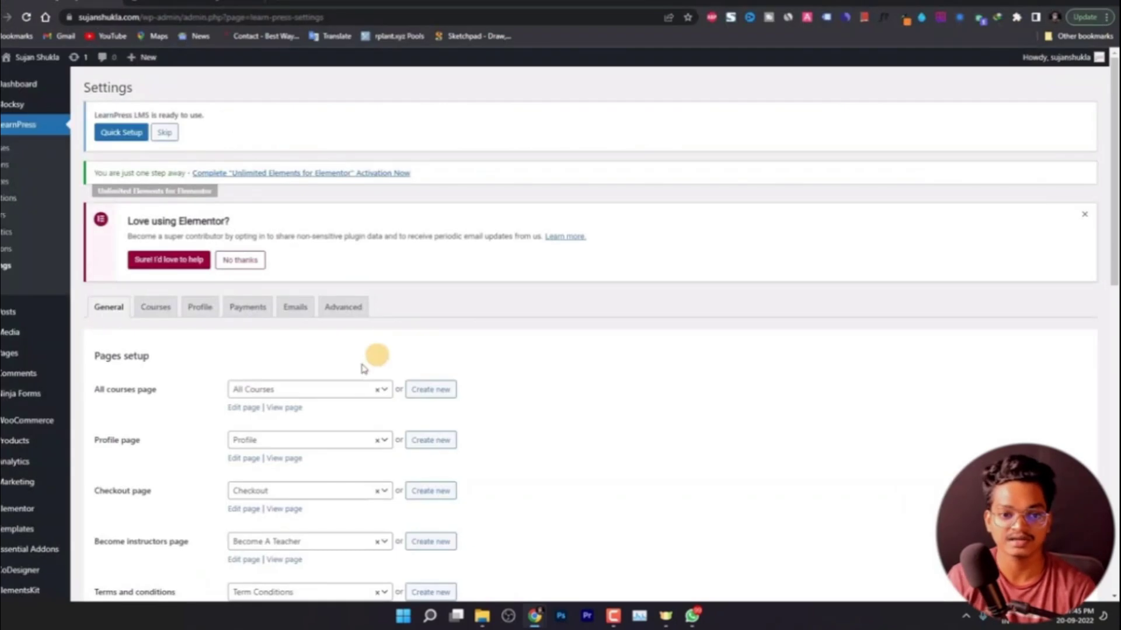
Review the course review option in the LearnPress course settings and set the archive page layout to Grid.
scroll(323, 352, "down", 2)
scroll(180, 311, "up", 2)
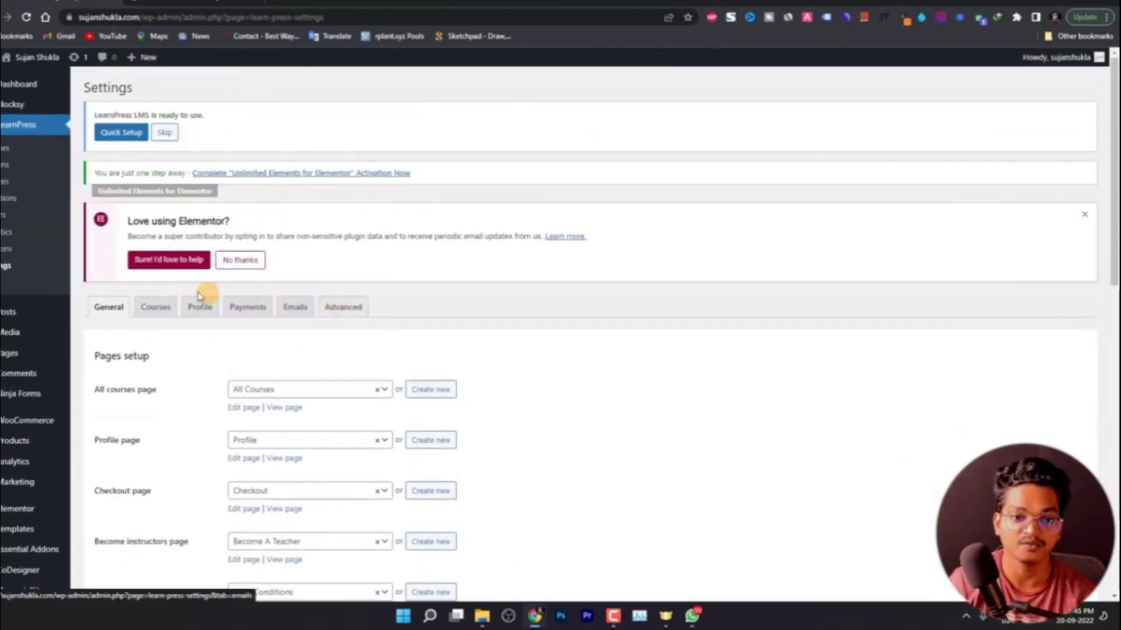
left_click(155, 307)
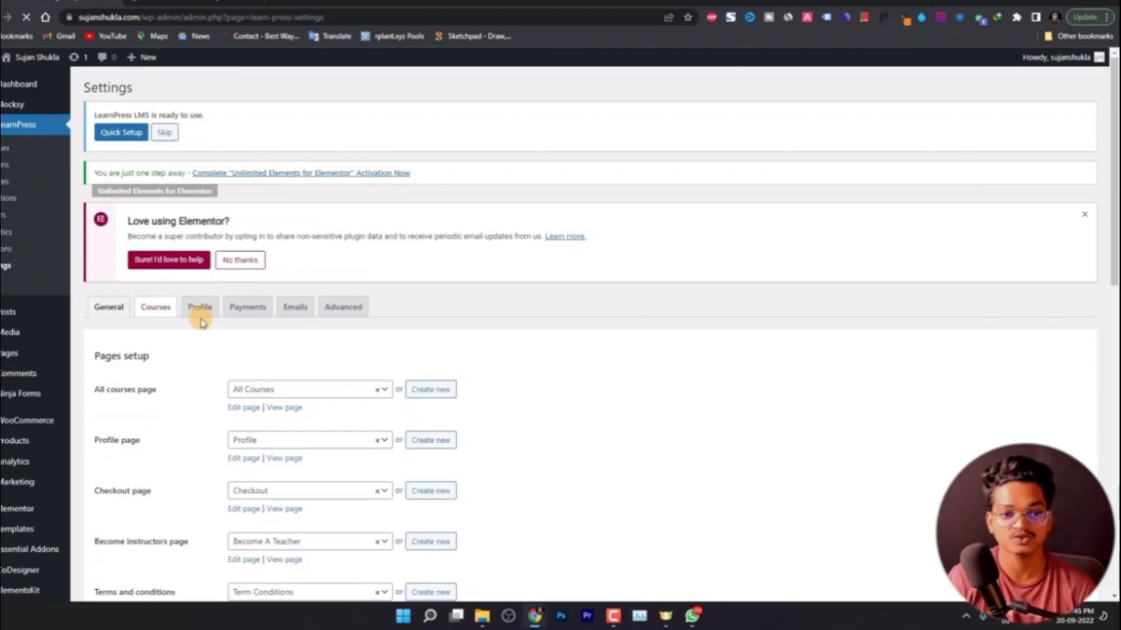
scroll(175, 327, "down", 1)
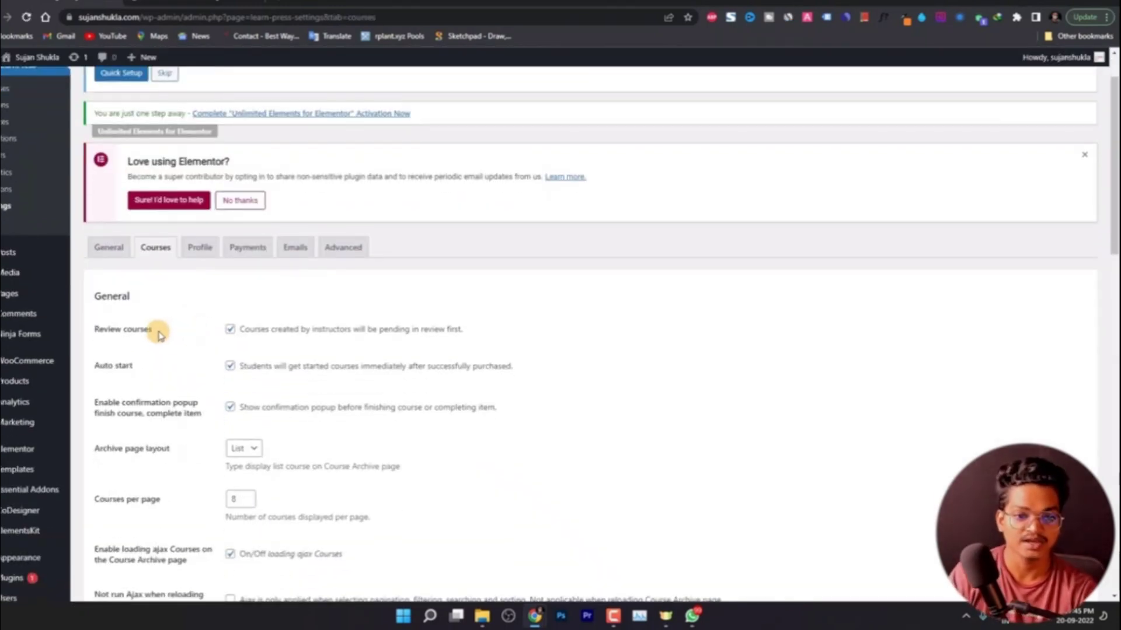
left_click_drag(299, 330, 463, 325)
left_click(428, 335)
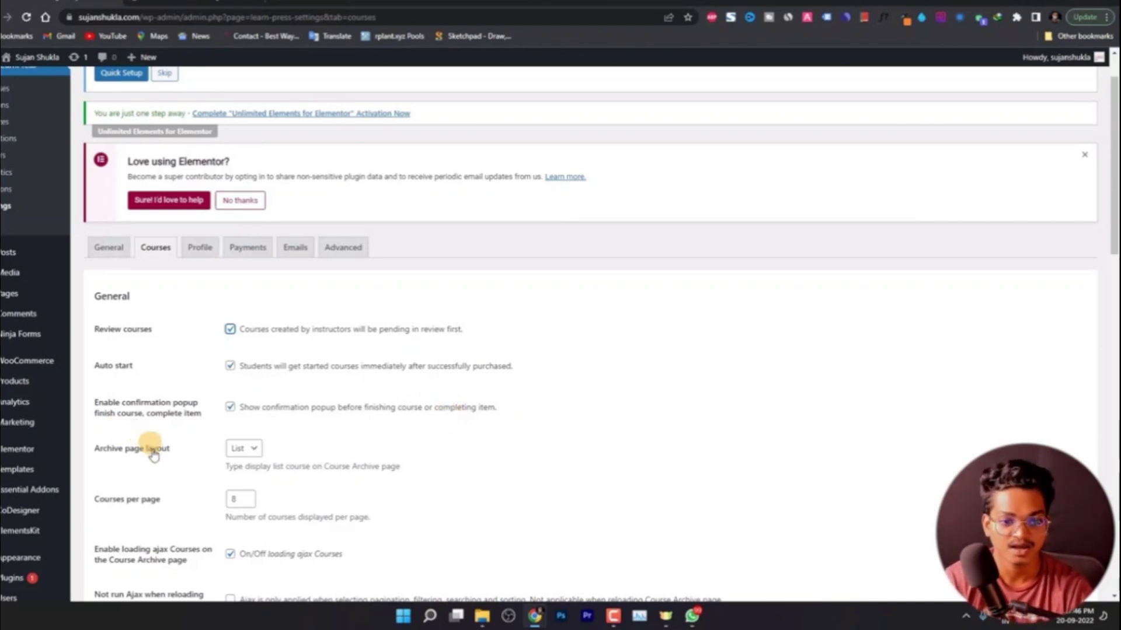
left_click(246, 448)
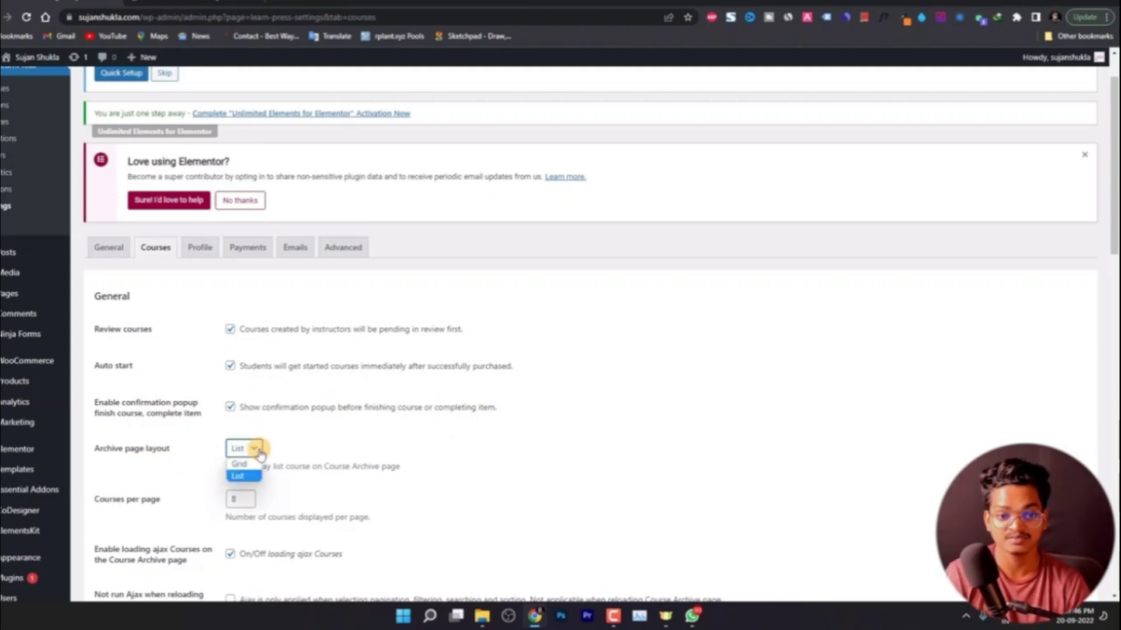
left_click(253, 464)
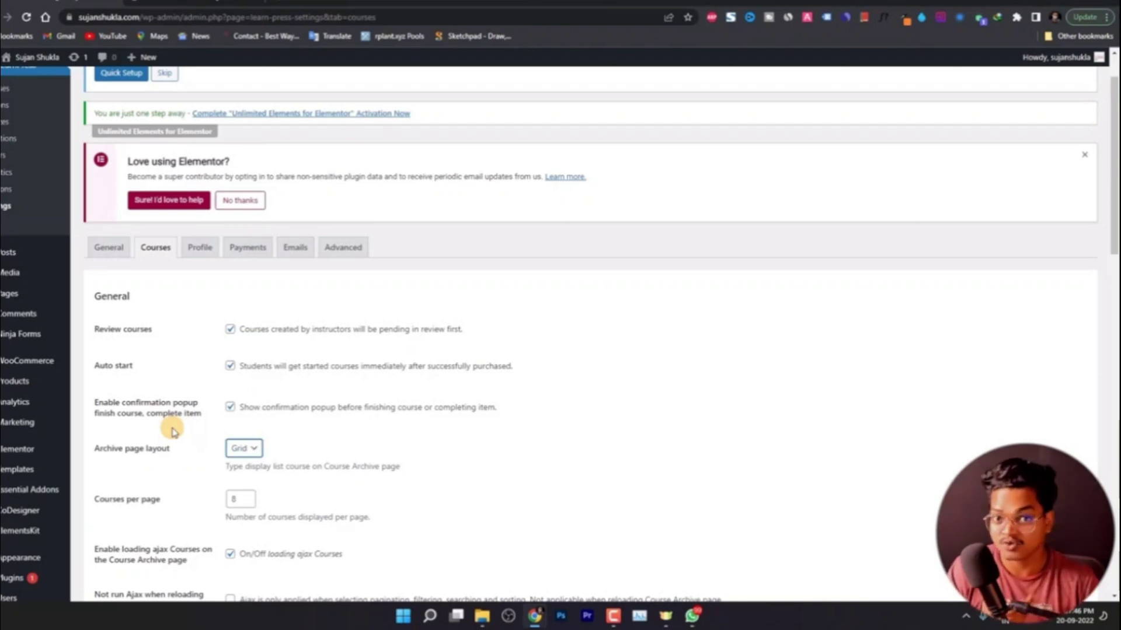
Look over the remaining course options, curriculum settings and permalinks, and save the course settings.
scroll(155, 465, "down", 3)
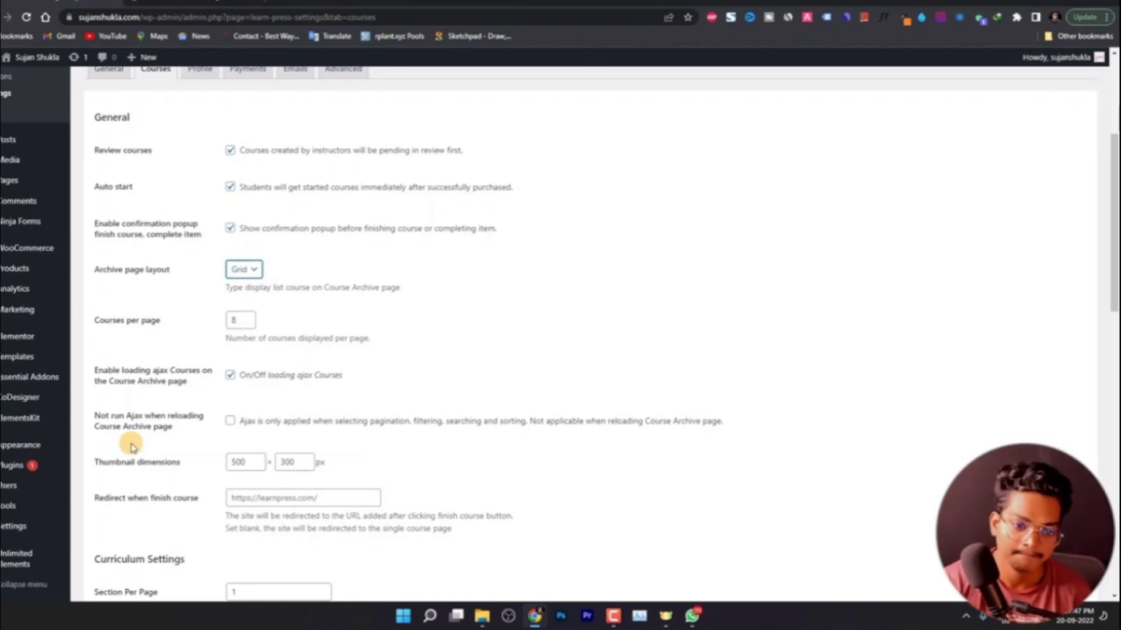
scroll(133, 448, "down", 3)
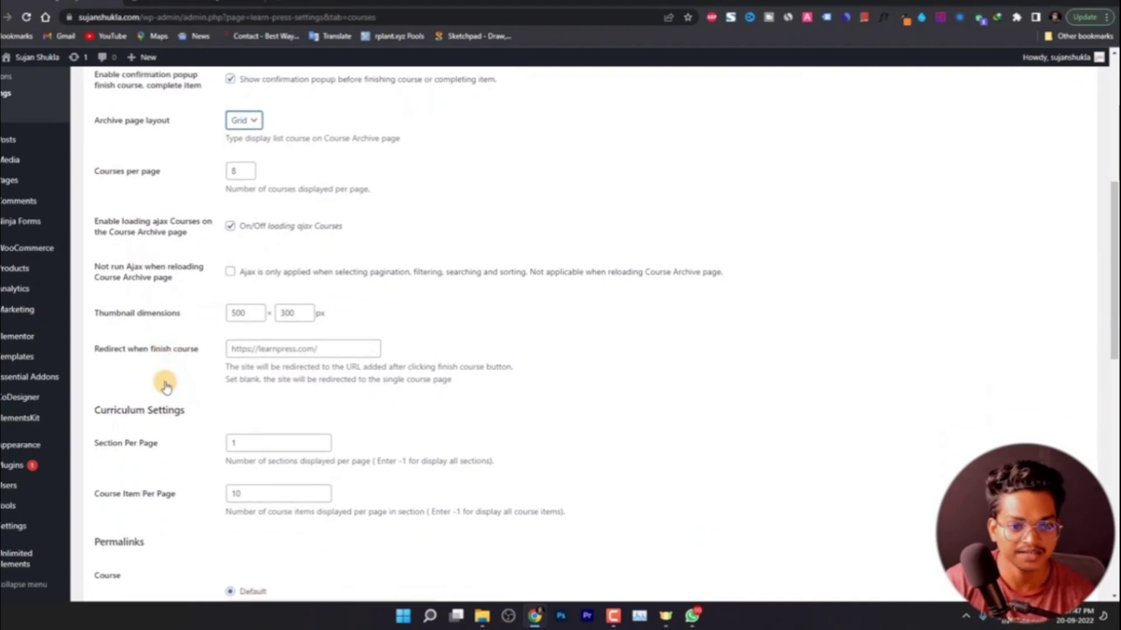
scroll(188, 341, "down", 7)
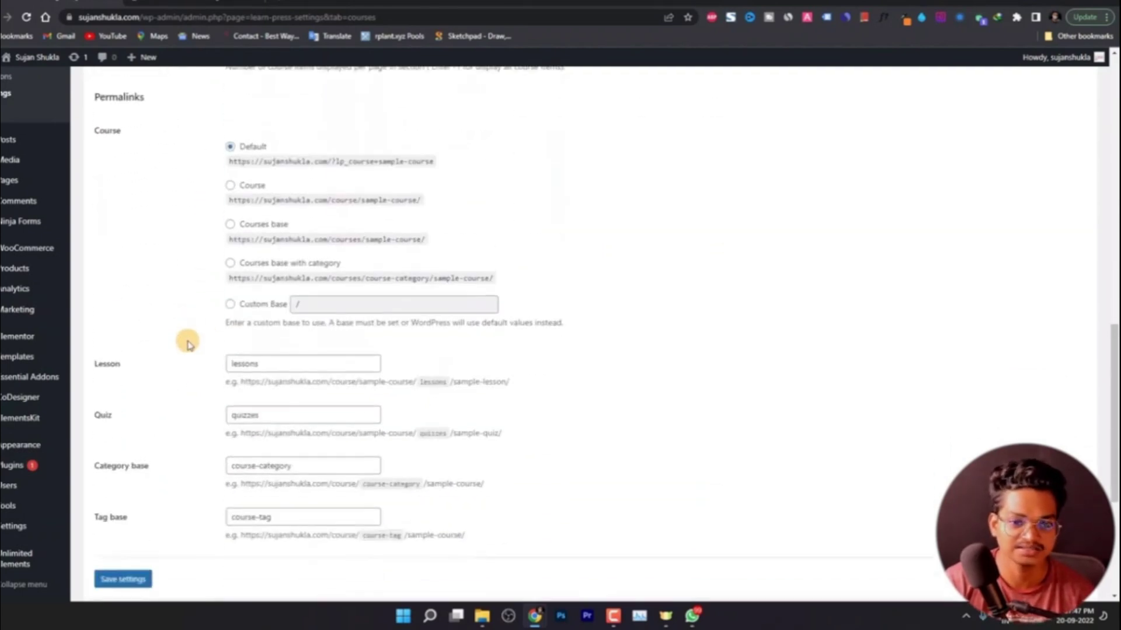
scroll(188, 345, "down", 3)
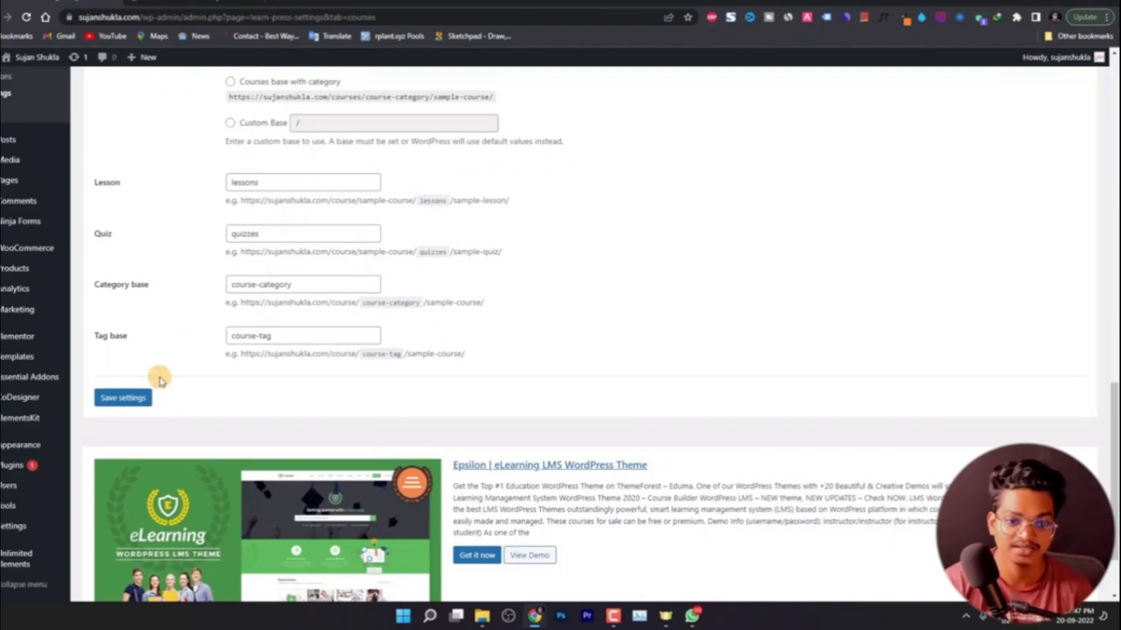
left_click(137, 400)
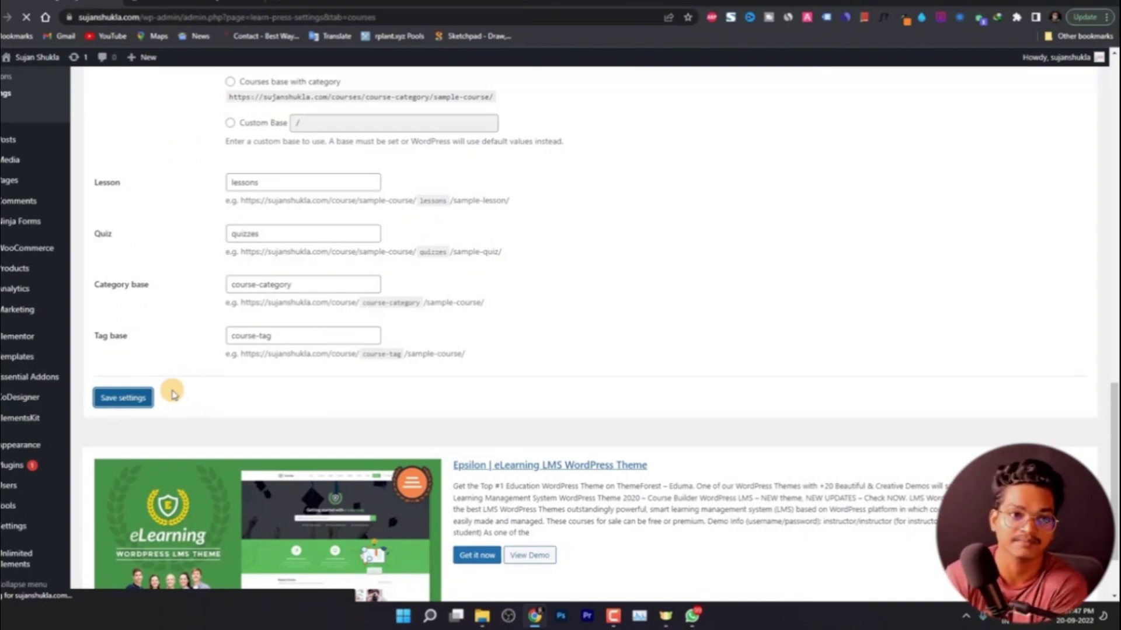
Examine the LearnPress profile settings, including the login and register form options, custom register fields and permalinks.
scroll(181, 385, "up", 6)
scroll(194, 382, "up", 15)
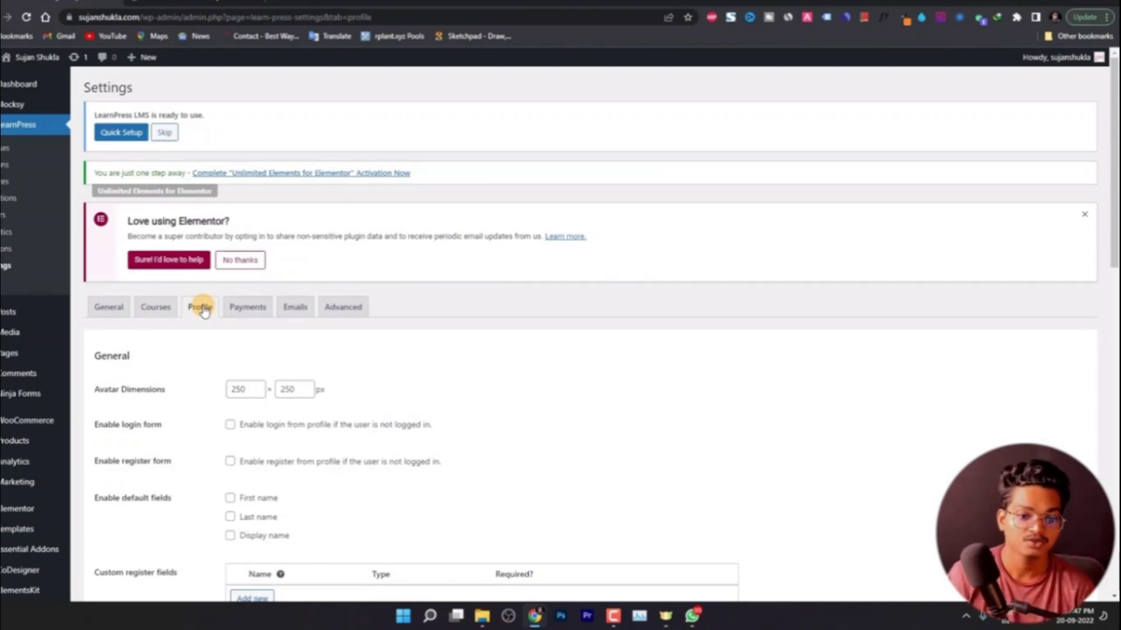
scroll(211, 374, "down", 2)
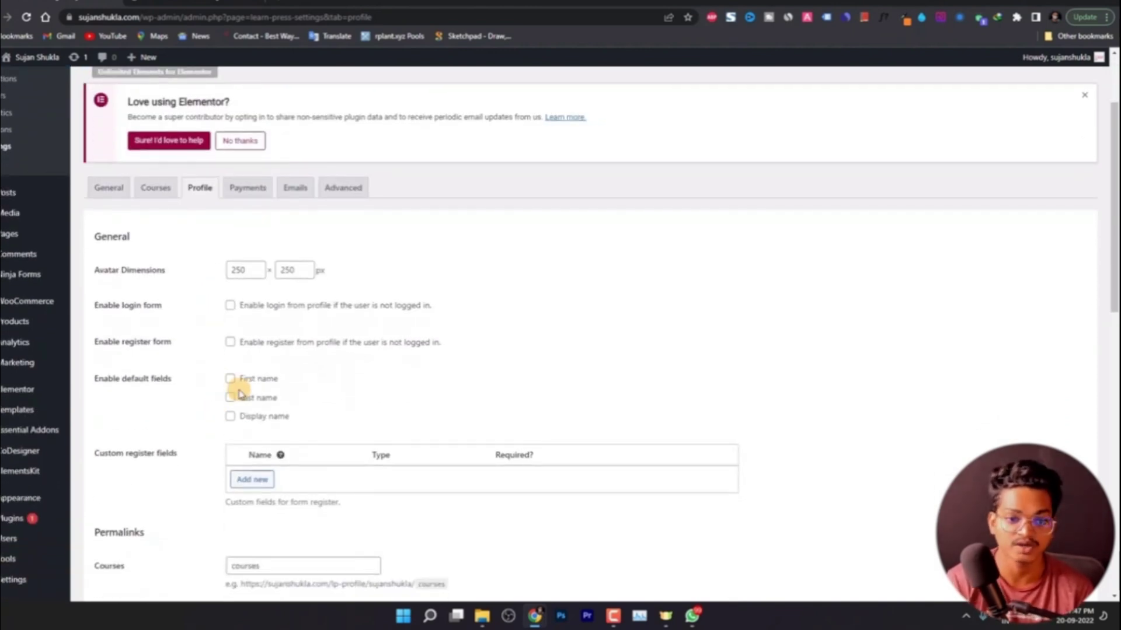
scroll(249, 408, "down", 4)
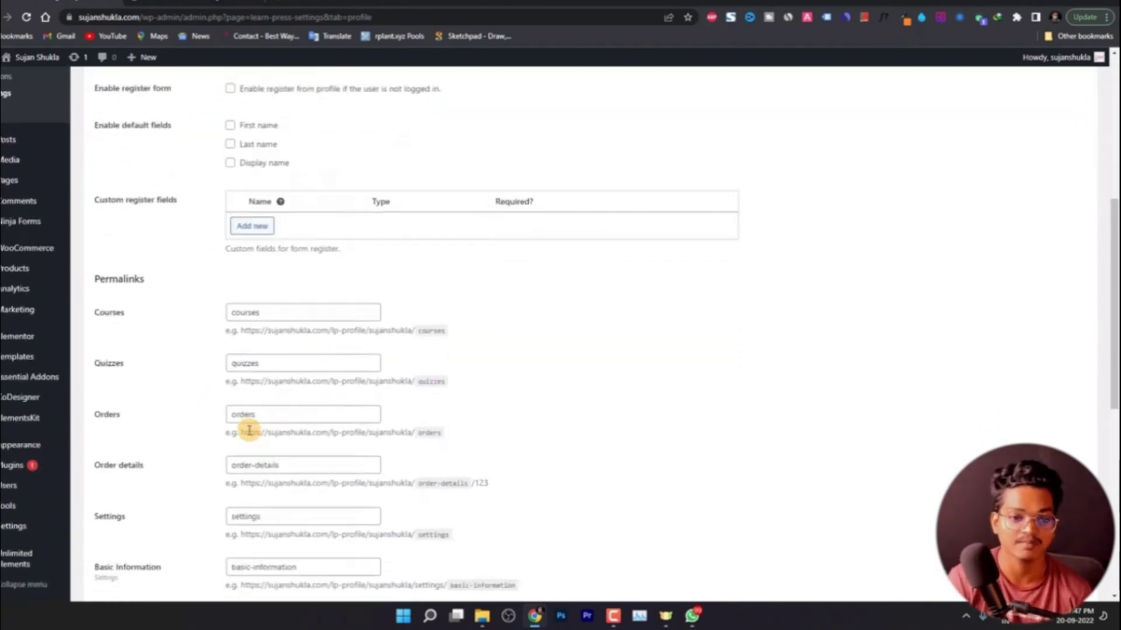
scroll(250, 430, "down", 8)
scroll(242, 420, "up", 5)
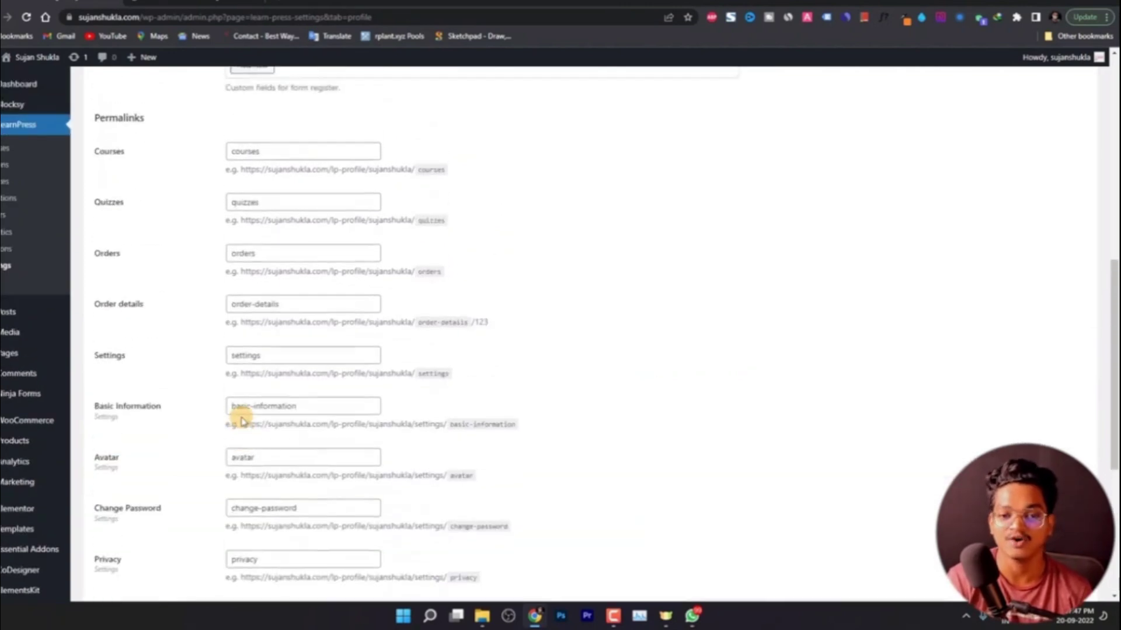
scroll(244, 414, "up", 9)
Examine the LearnPress checkout and payment method settings, and the email sender options and notification list.
left_click(249, 310)
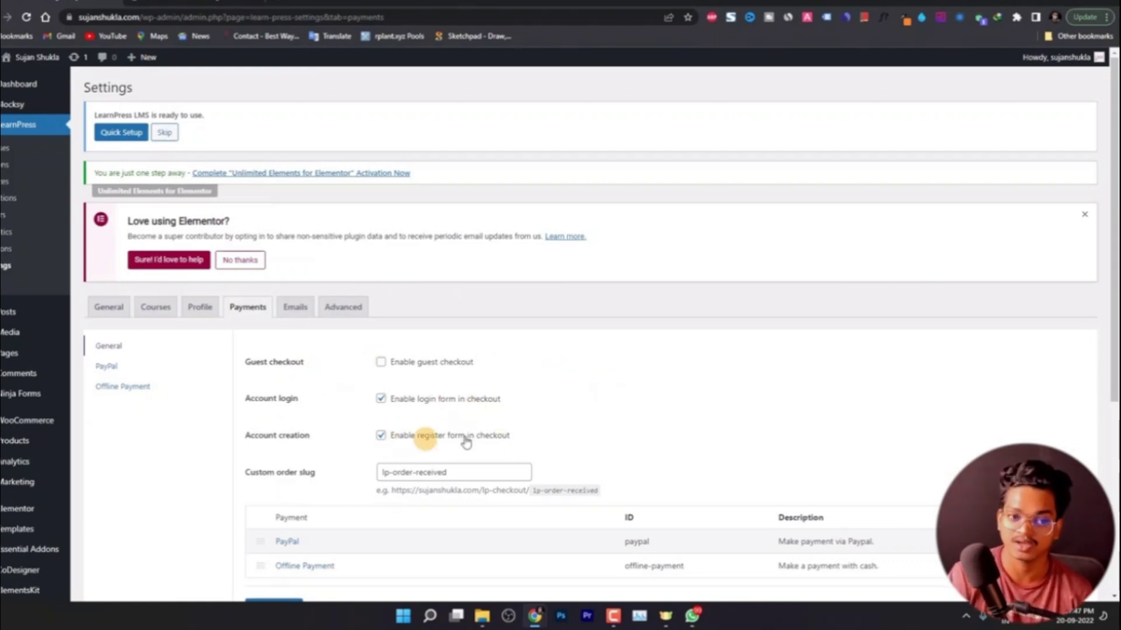
scroll(374, 395, "down", 5)
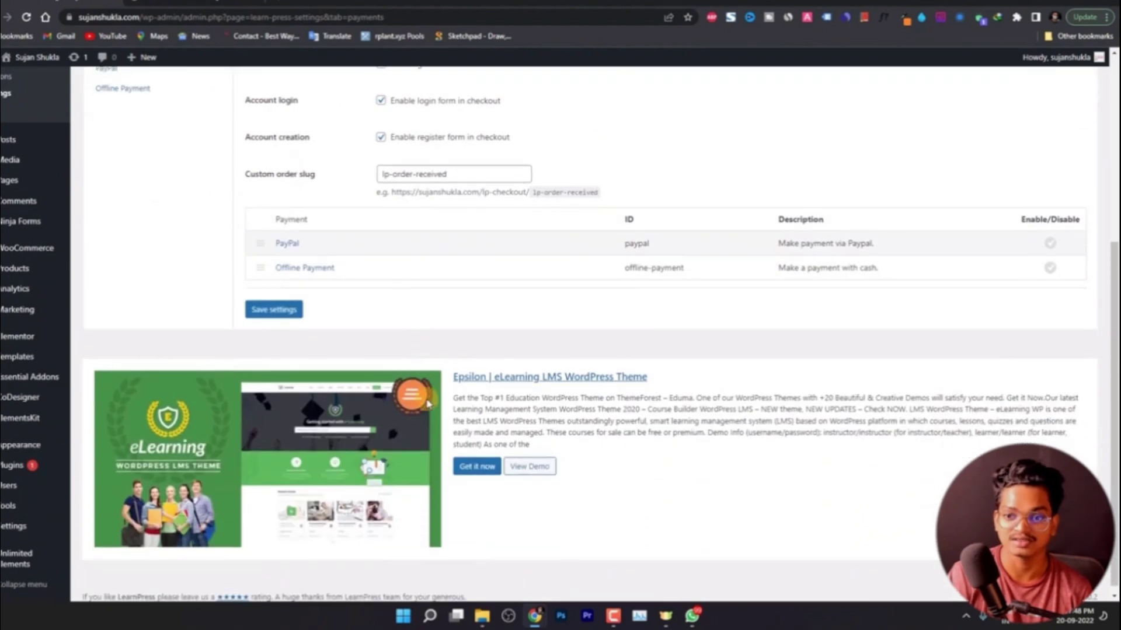
scroll(428, 403, "up", 5)
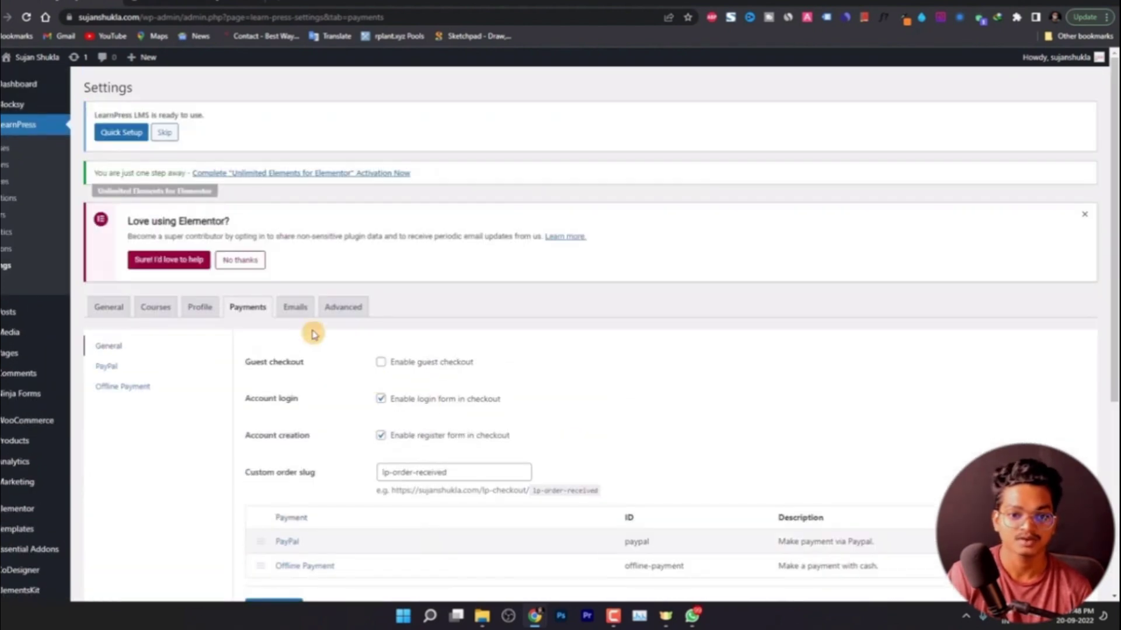
left_click(297, 311)
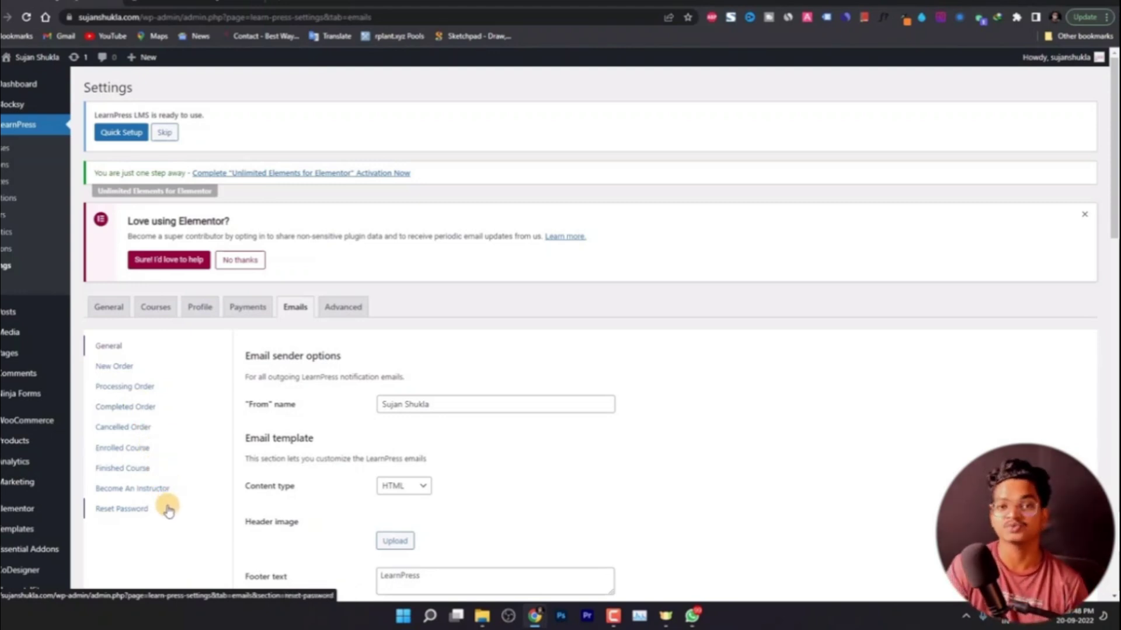
scroll(439, 465, "down", 8)
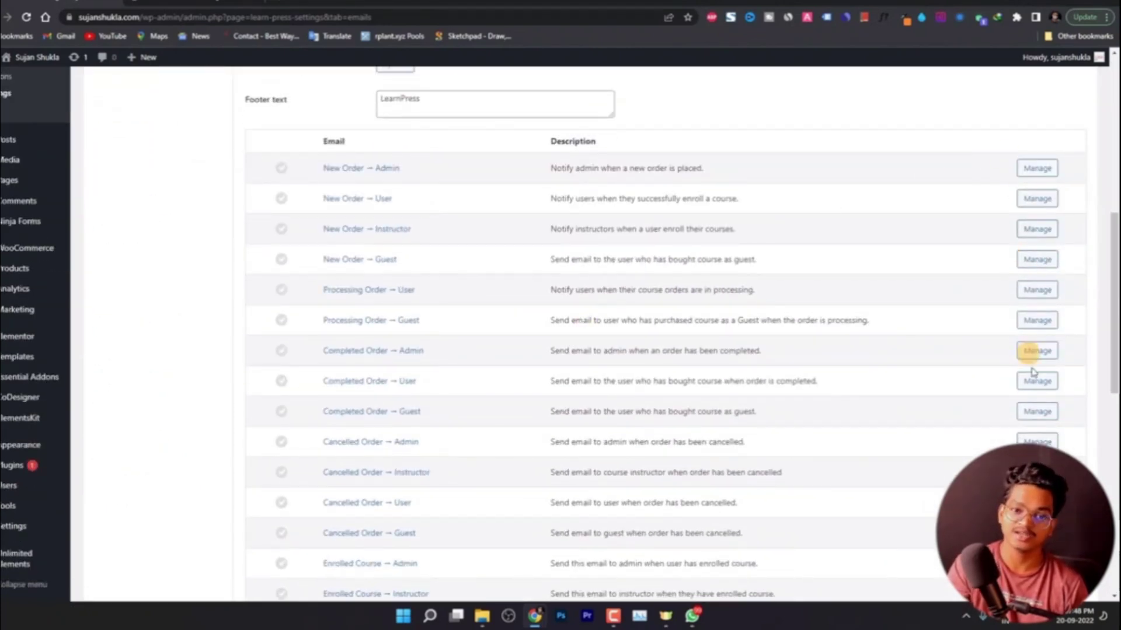
scroll(730, 435, "down", 4)
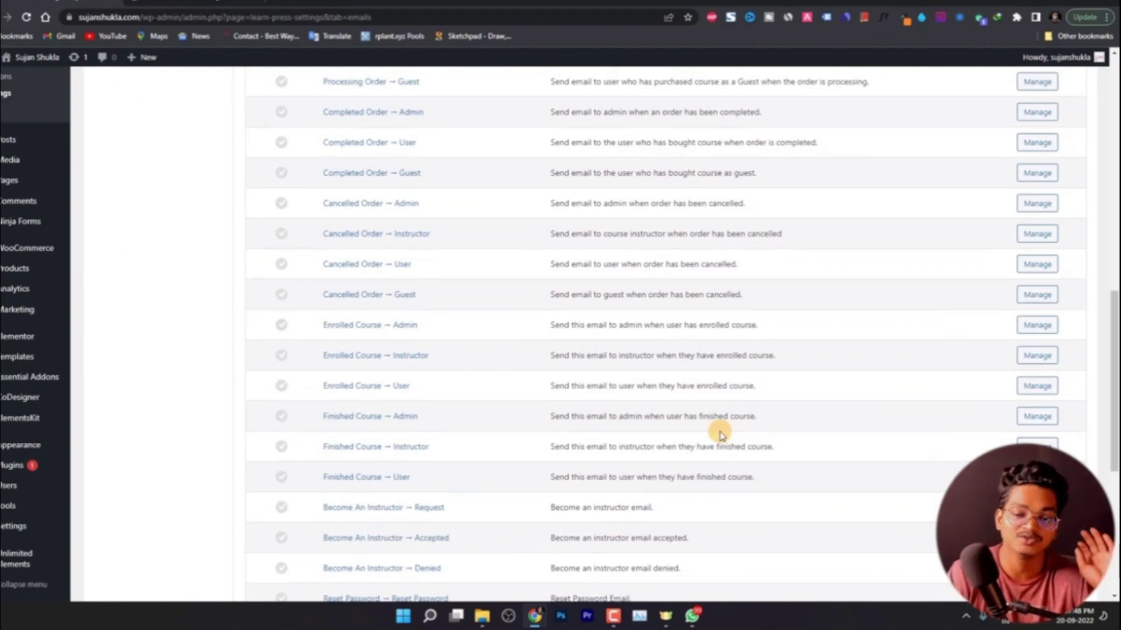
scroll(719, 432, "up", 15)
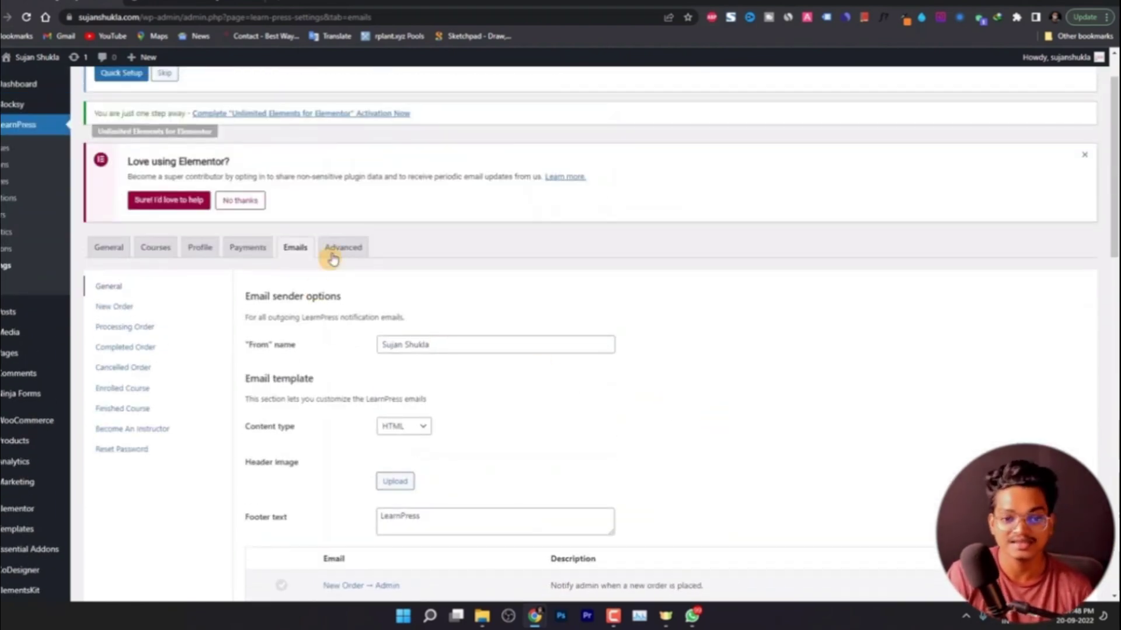
Review the advanced LearnPress style colors and other options, and save the advanced settings.
left_click(340, 252)
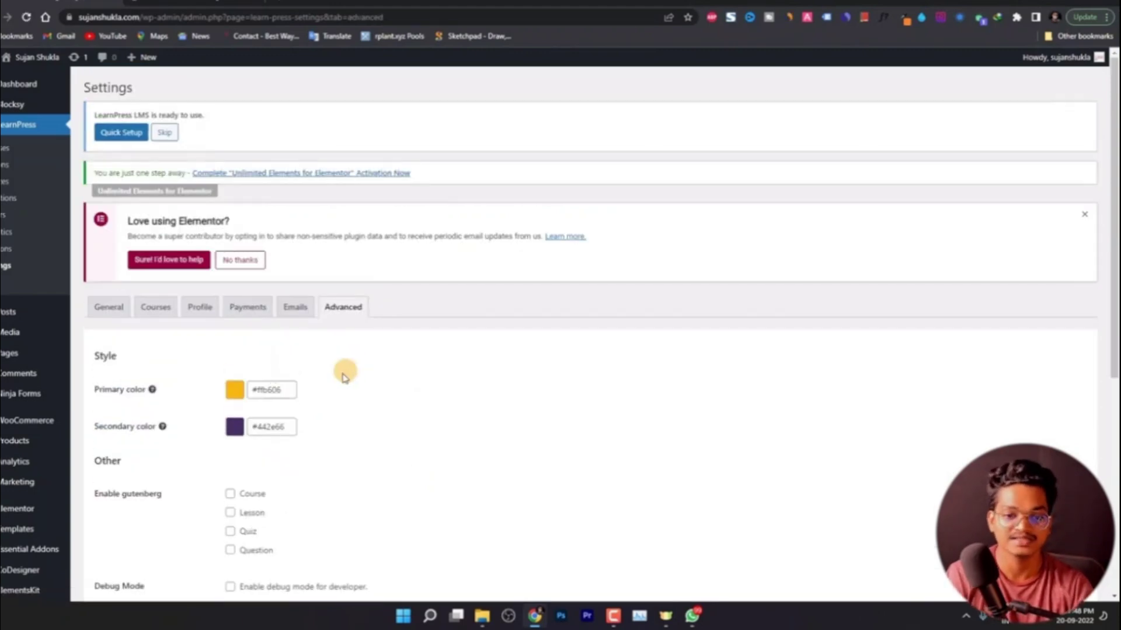
scroll(420, 390, "down", 6)
scroll(483, 390, "up", 4)
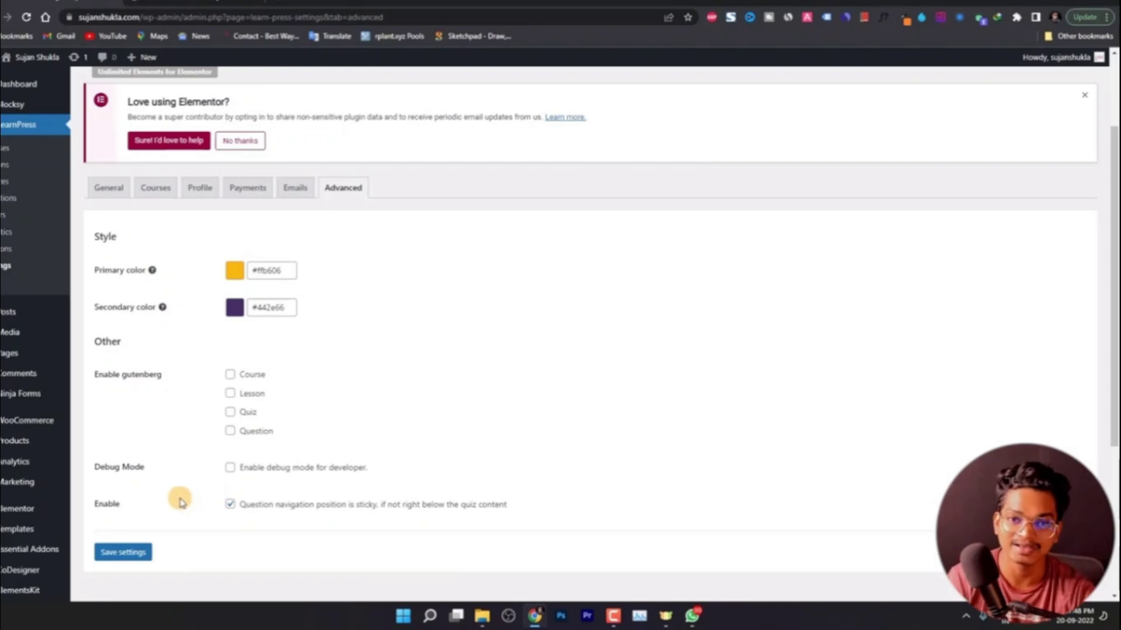
left_click(138, 554)
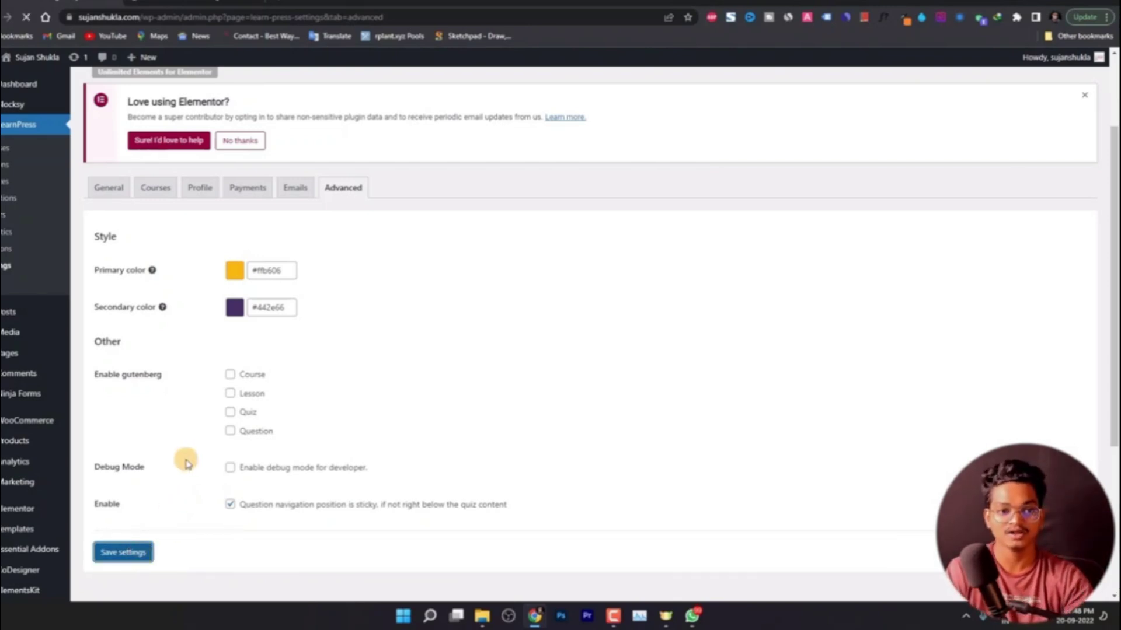
Check the LearnPress lessons and quizzes lists, and open the courses list.
left_click(21, 149)
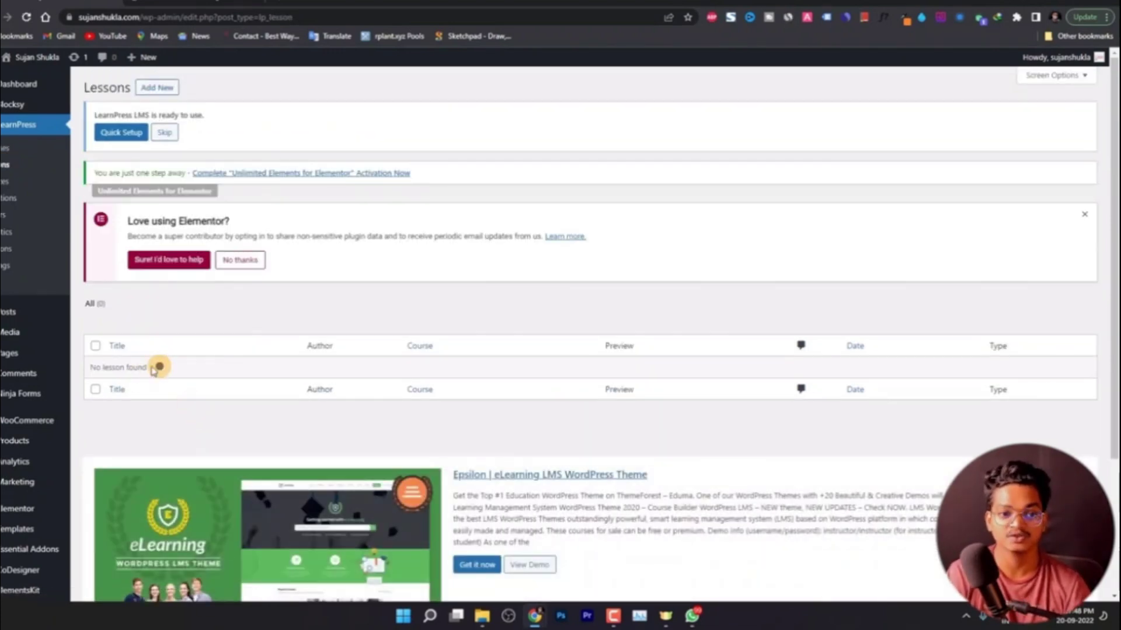
left_click_drag(154, 369, 76, 368)
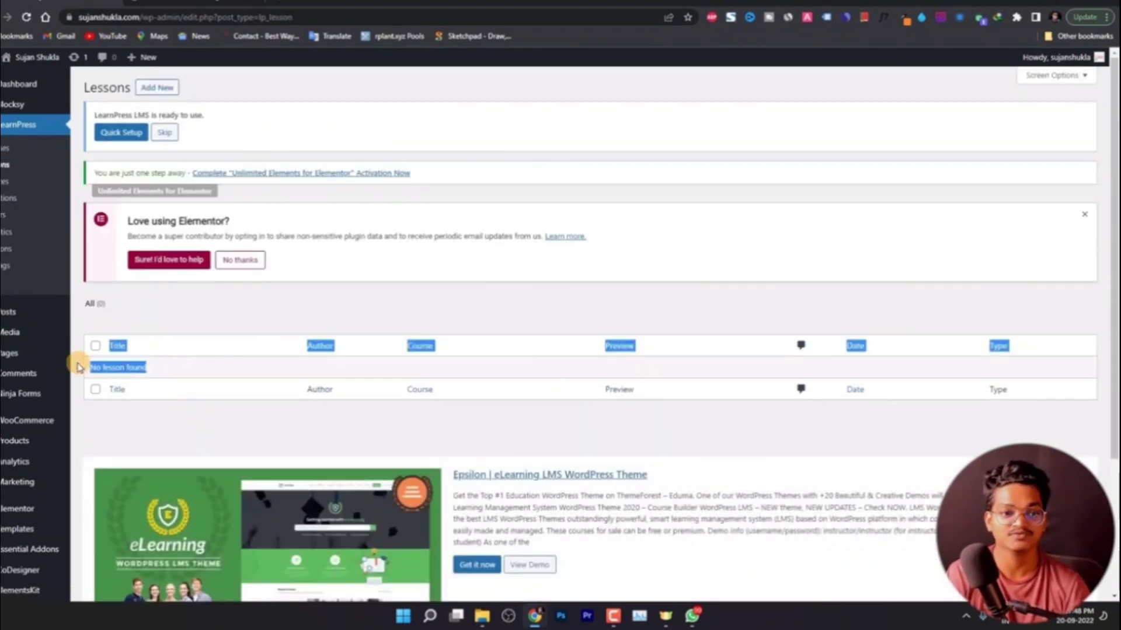
left_click(21, 187)
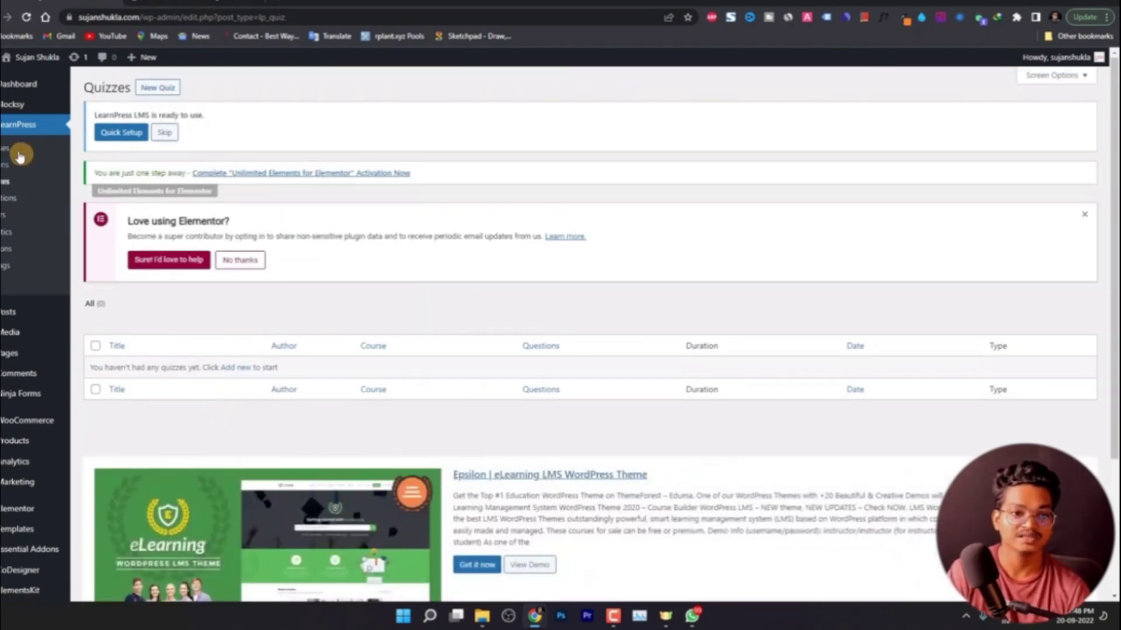
left_click(17, 150)
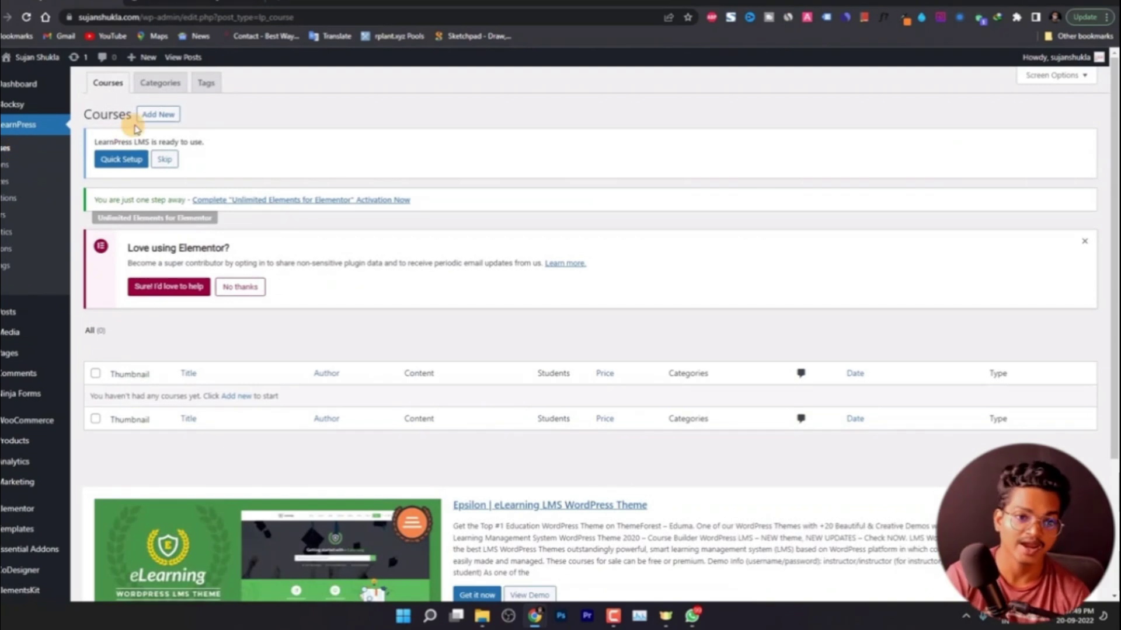
Run the LearnPress quick setup wizard to the finish page, keeping the assigned static pages and the payment settings as they are.
left_click(123, 165)
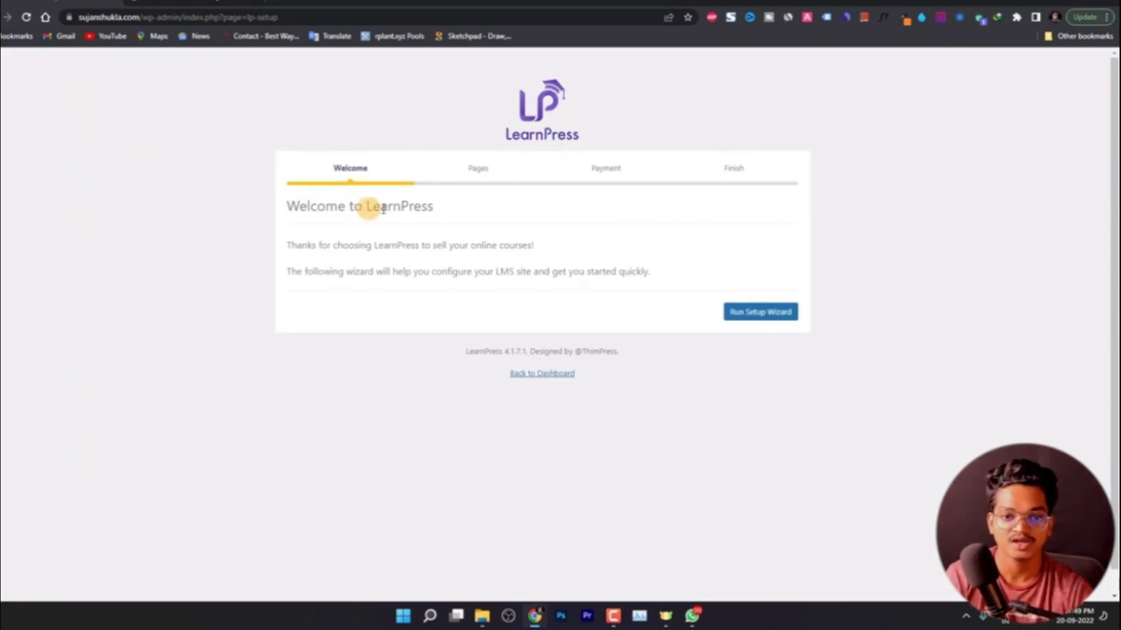
left_click(742, 314)
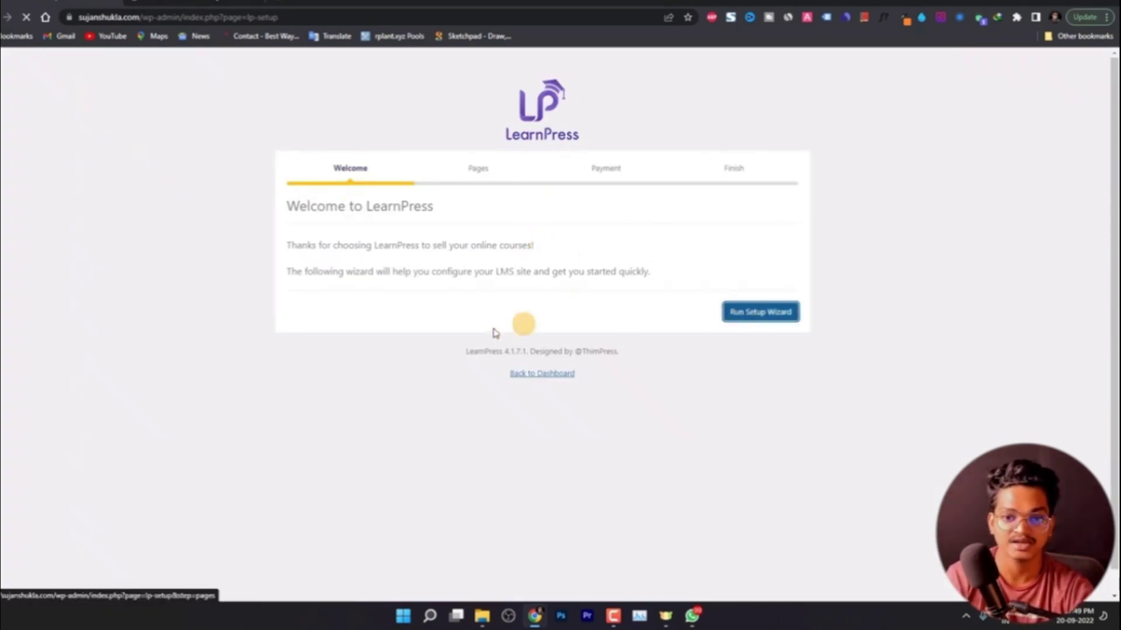
scroll(633, 476, "down", 1)
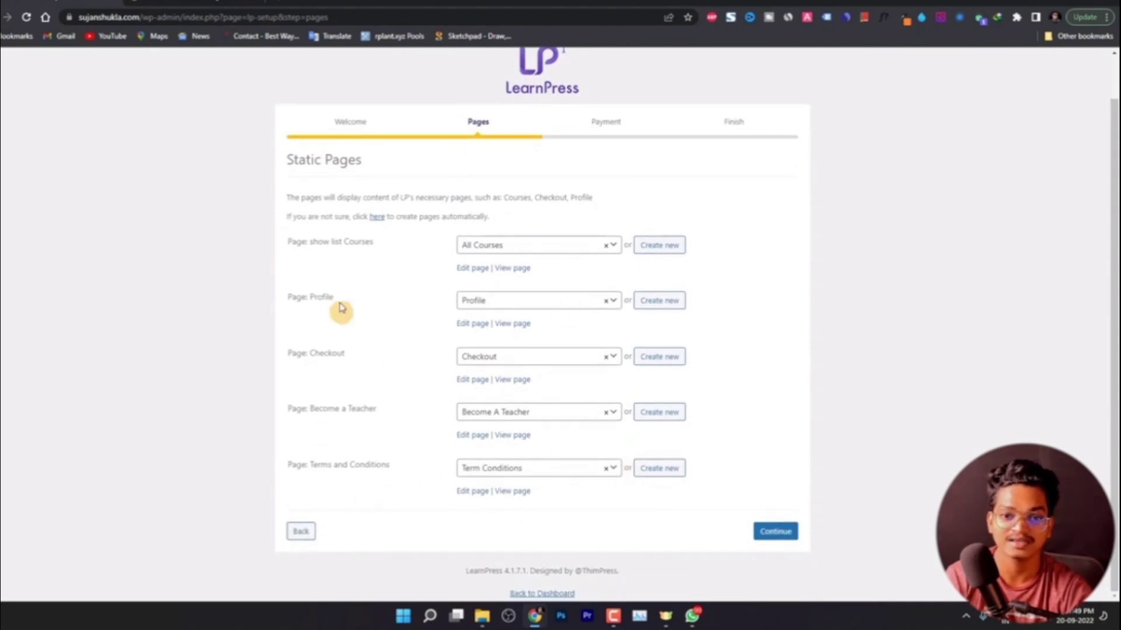
left_click(769, 534)
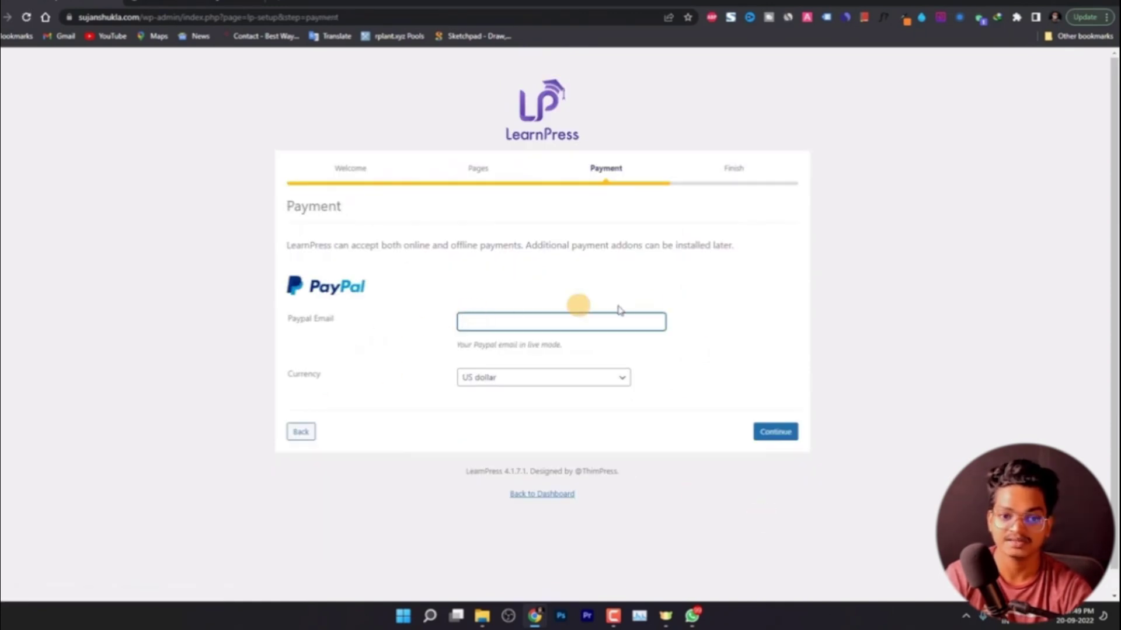
left_click(772, 433)
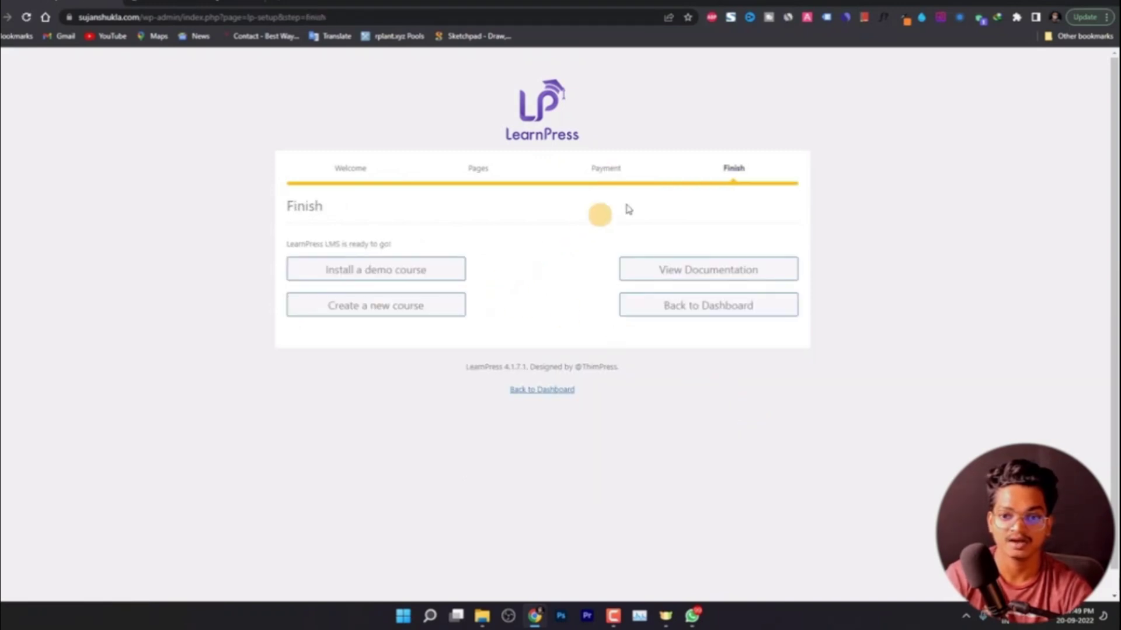
Install the LearnPress demo course from the sample data tools and confirm the installation.
left_click(403, 277)
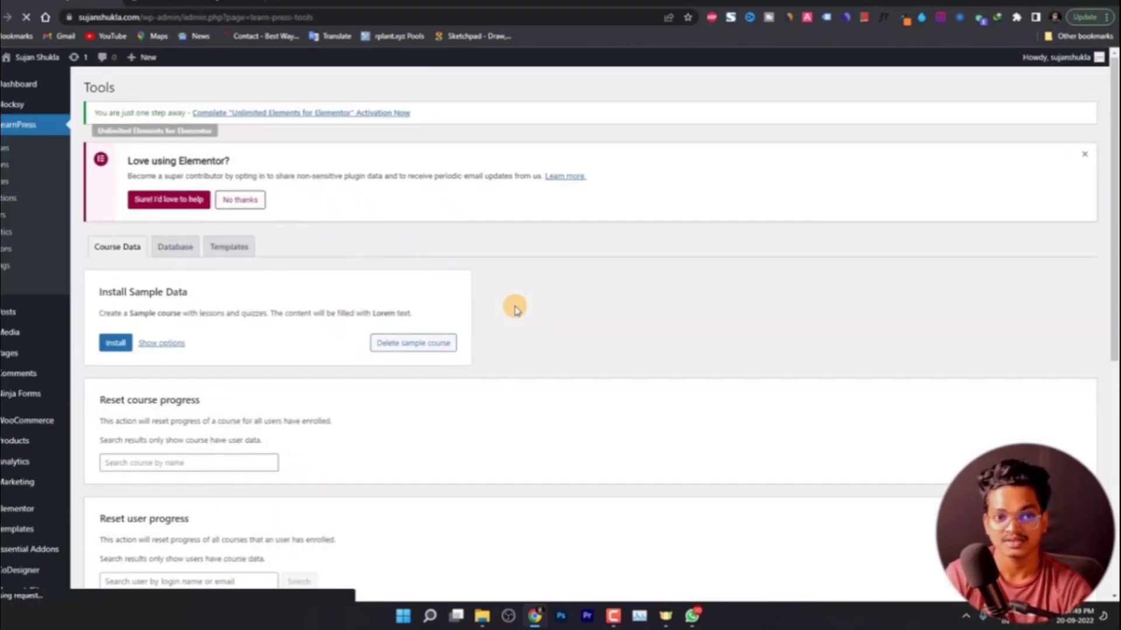
left_click(116, 343)
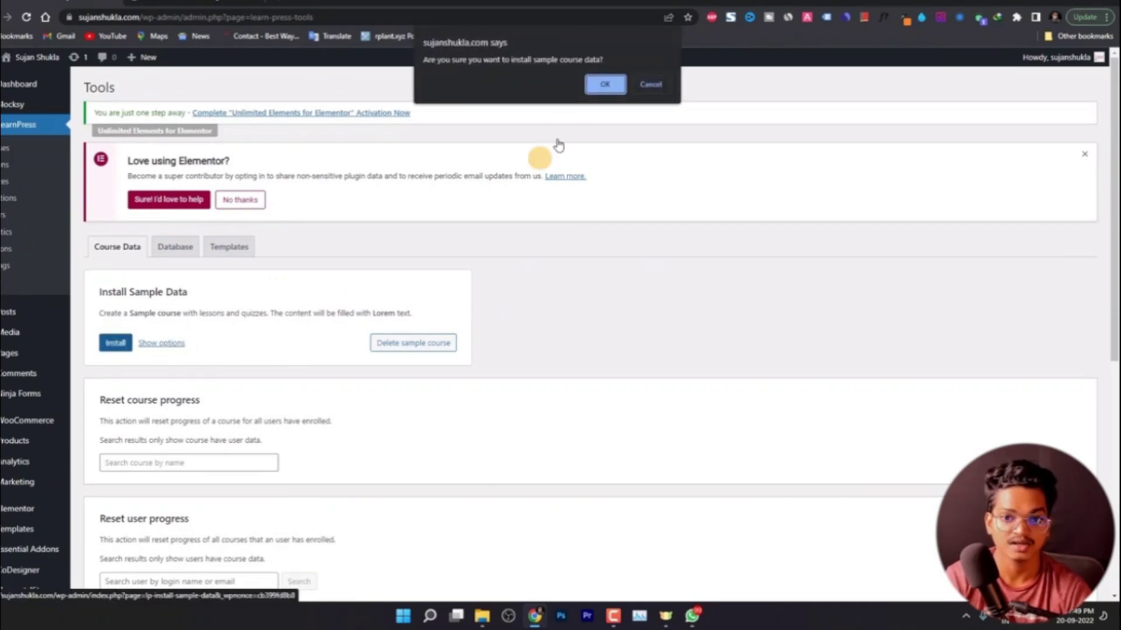
left_click(601, 82)
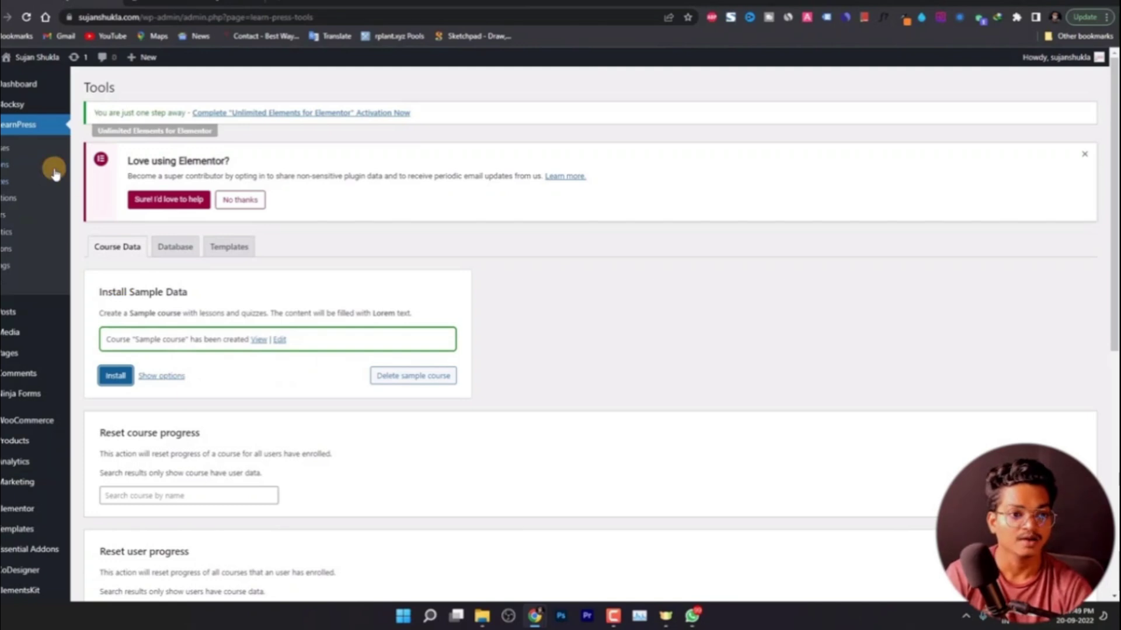
Check the sample course on the site's All Courses page in both the grid and list layouts.
left_click(29, 155)
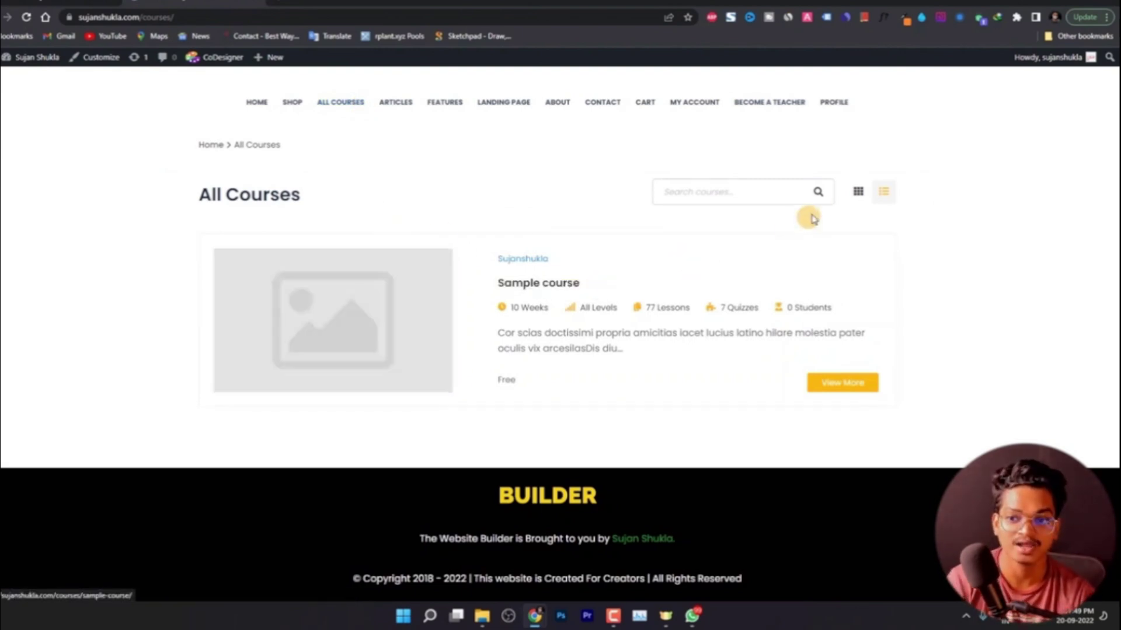
left_click(861, 194)
left_click(883, 194)
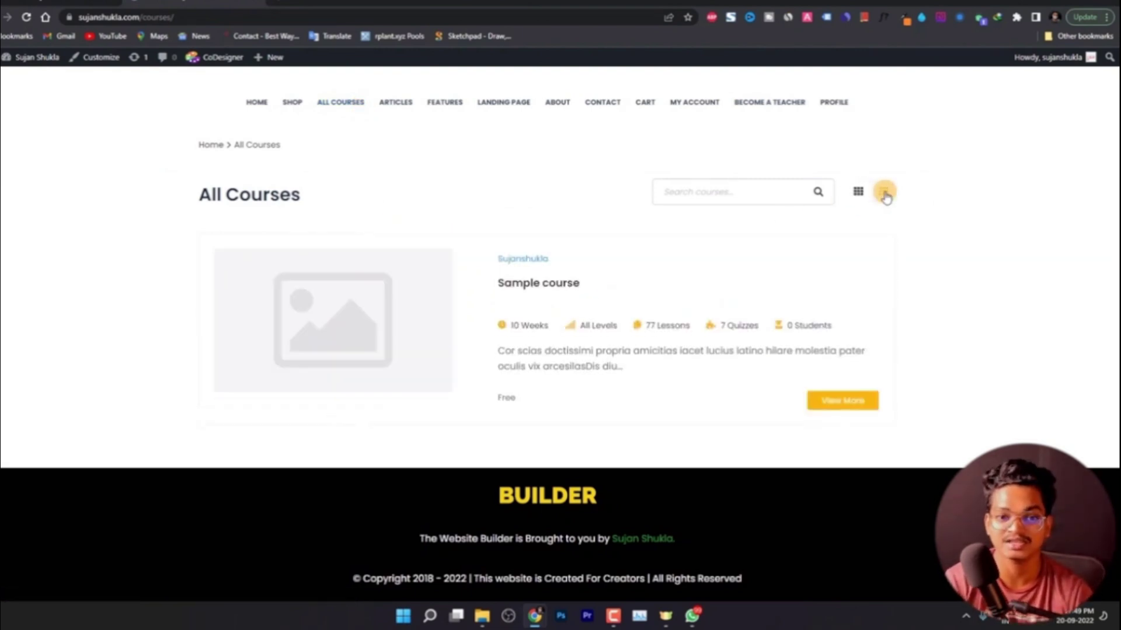
left_click(859, 195)
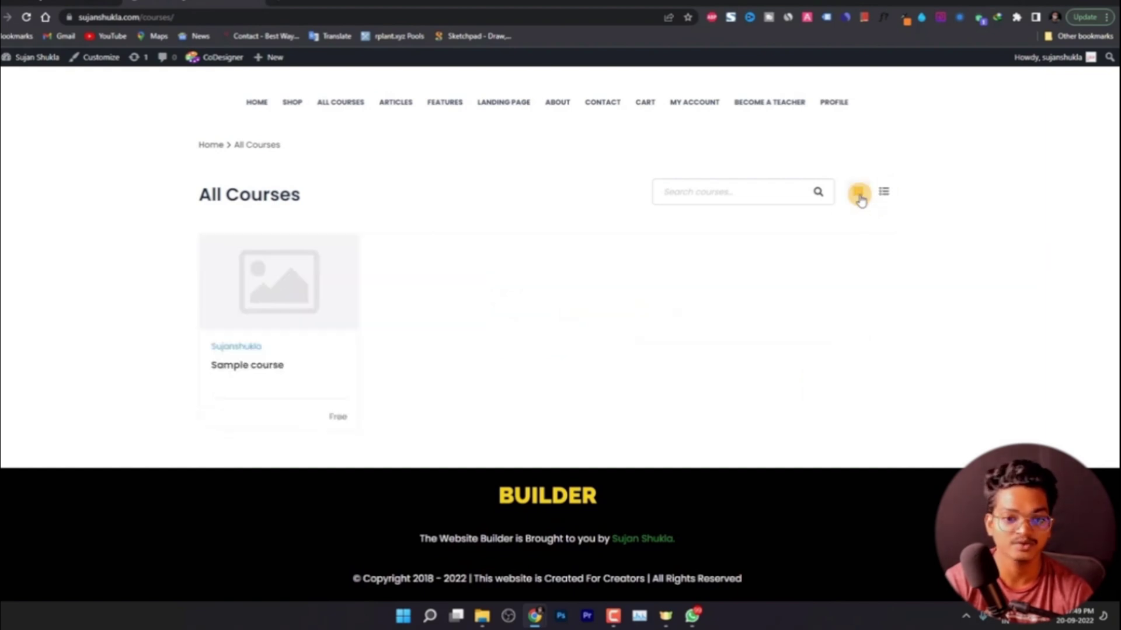
left_click(884, 192)
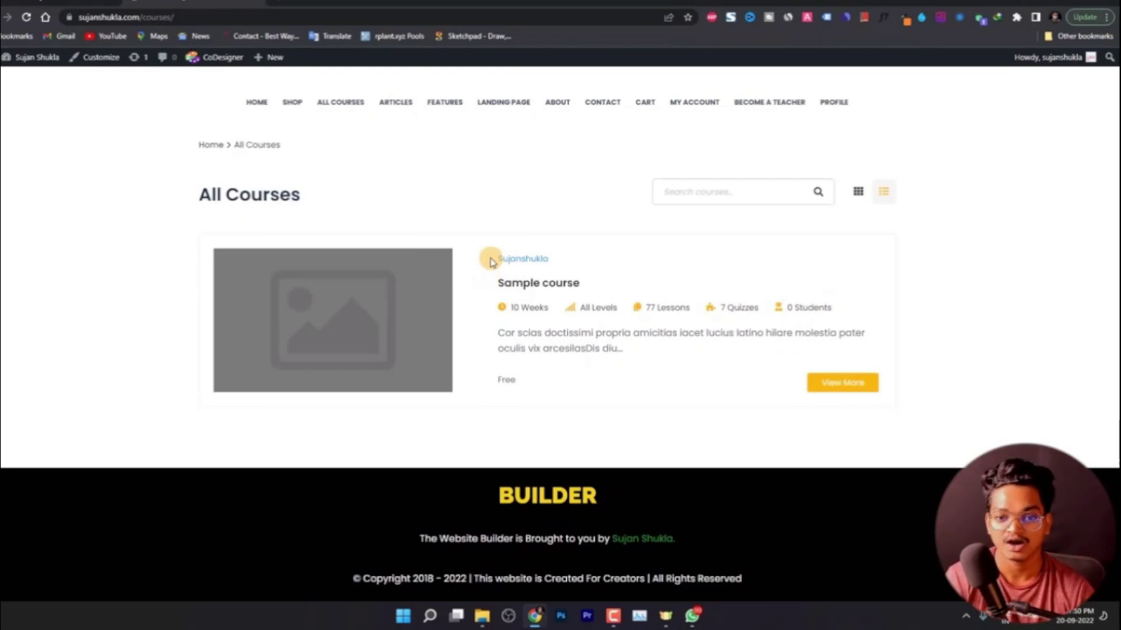
Examine the author name and price shown on the Sample course entry in the course listing.
left_click_drag(499, 261, 568, 255)
double_click(513, 257)
left_click(498, 258)
double_click(500, 259)
left_click_drag(501, 259, 570, 302)
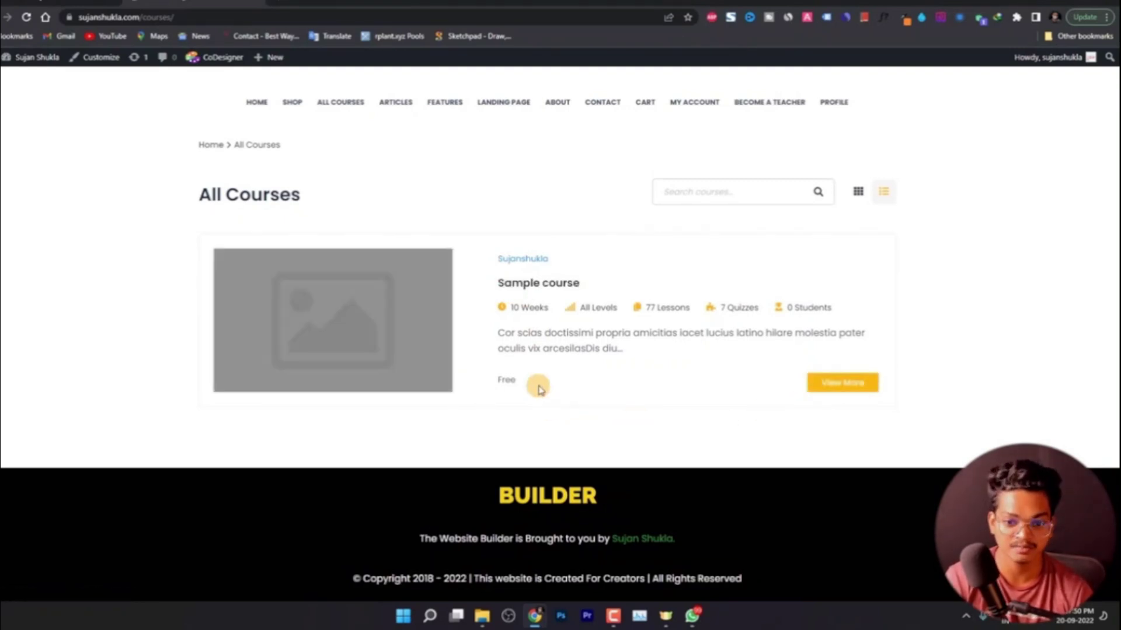
left_click_drag(536, 385, 493, 386)
left_click(506, 390)
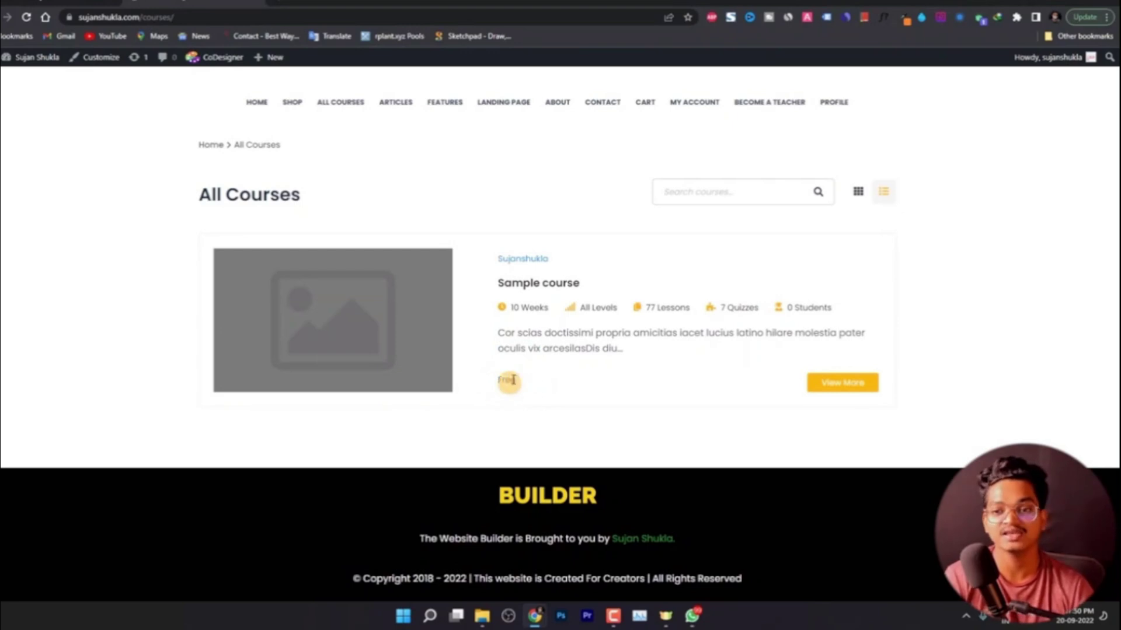
View the Sample course page and examine its header details, price, start option and featured review.
left_click(851, 386)
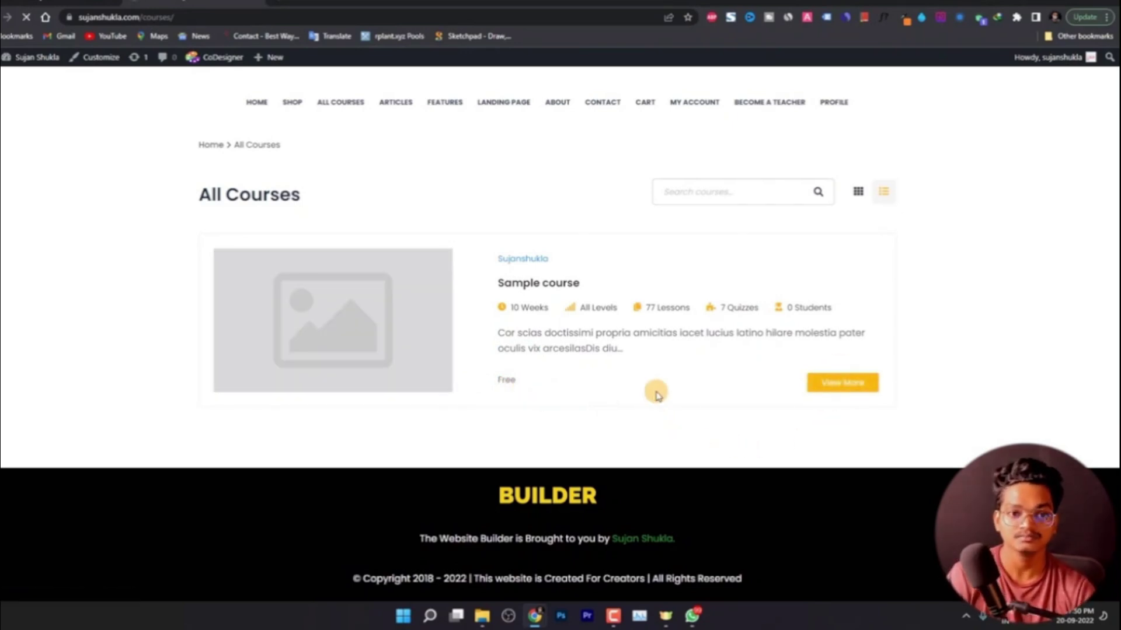
scroll(525, 388, "down", 1)
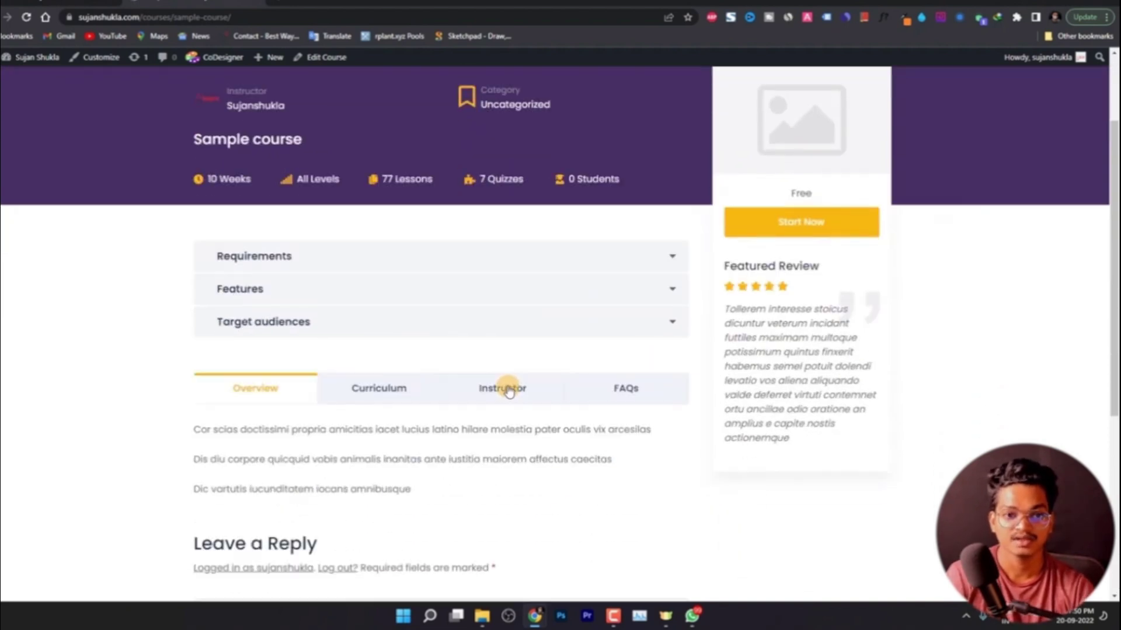
scroll(500, 388, "up", 2)
left_click_drag(628, 238, 178, 240)
left_click(673, 241)
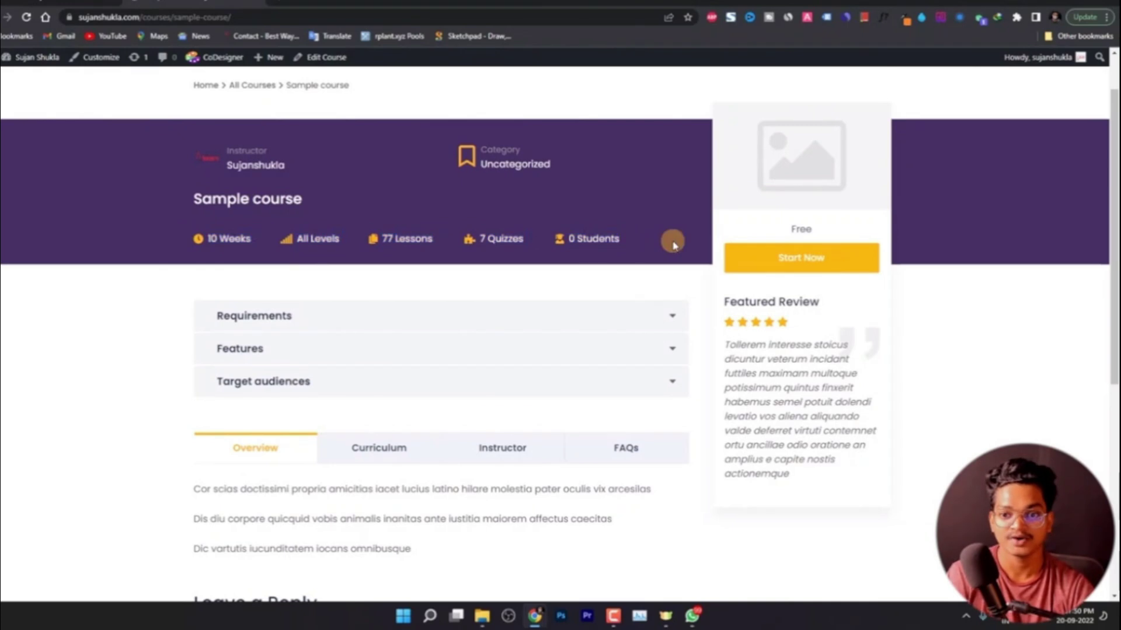
left_click_drag(788, 228, 817, 227)
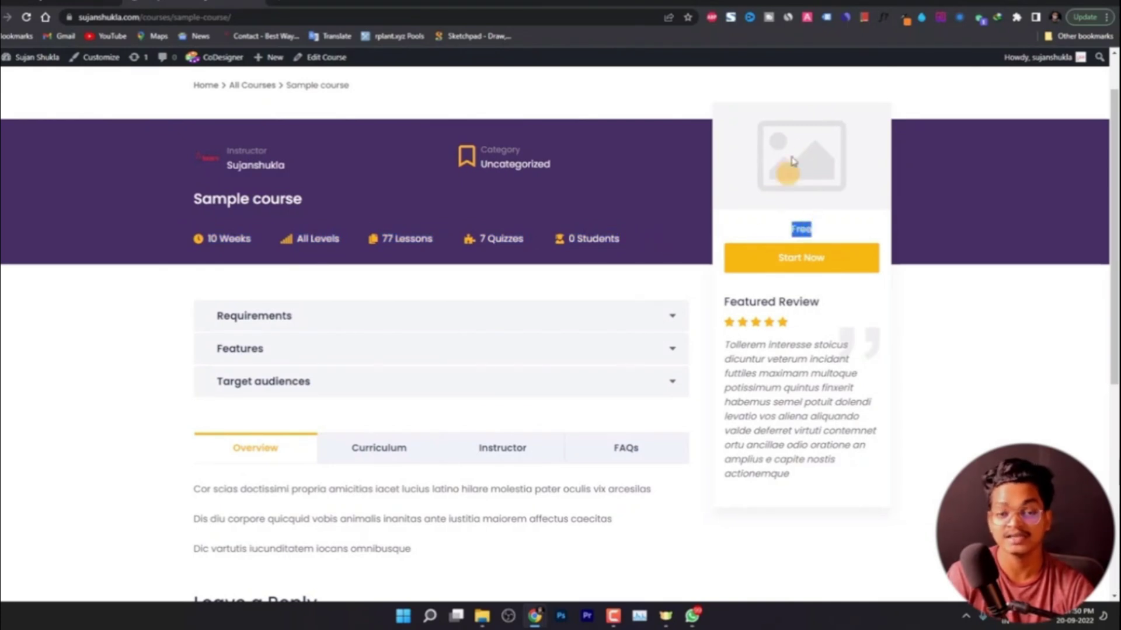
left_click(823, 174)
left_click(800, 265)
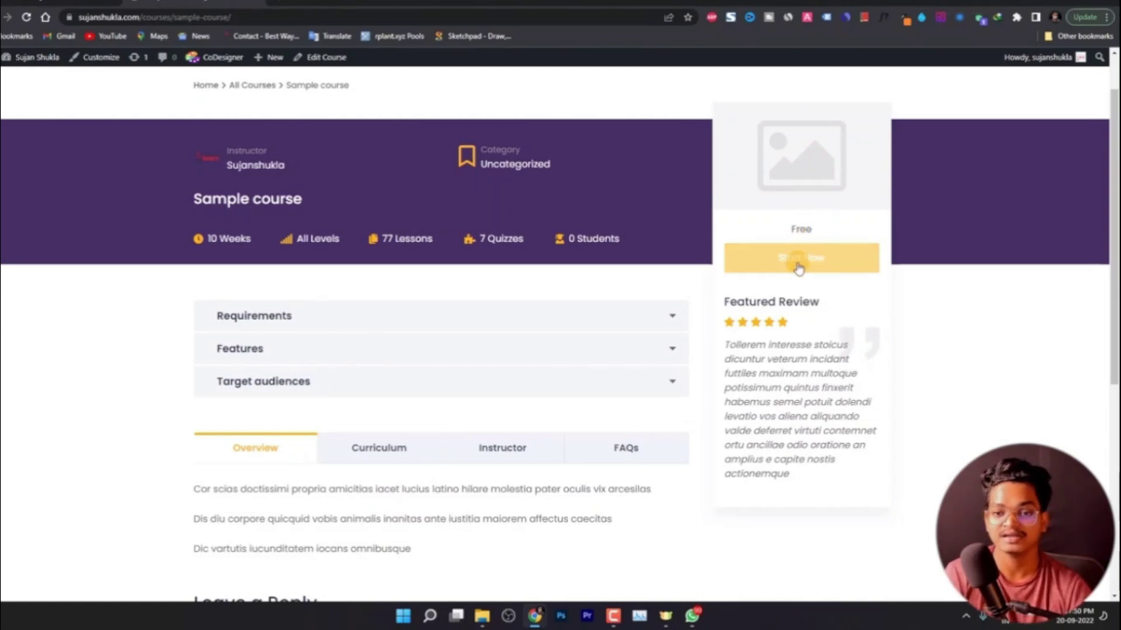
left_click(724, 349)
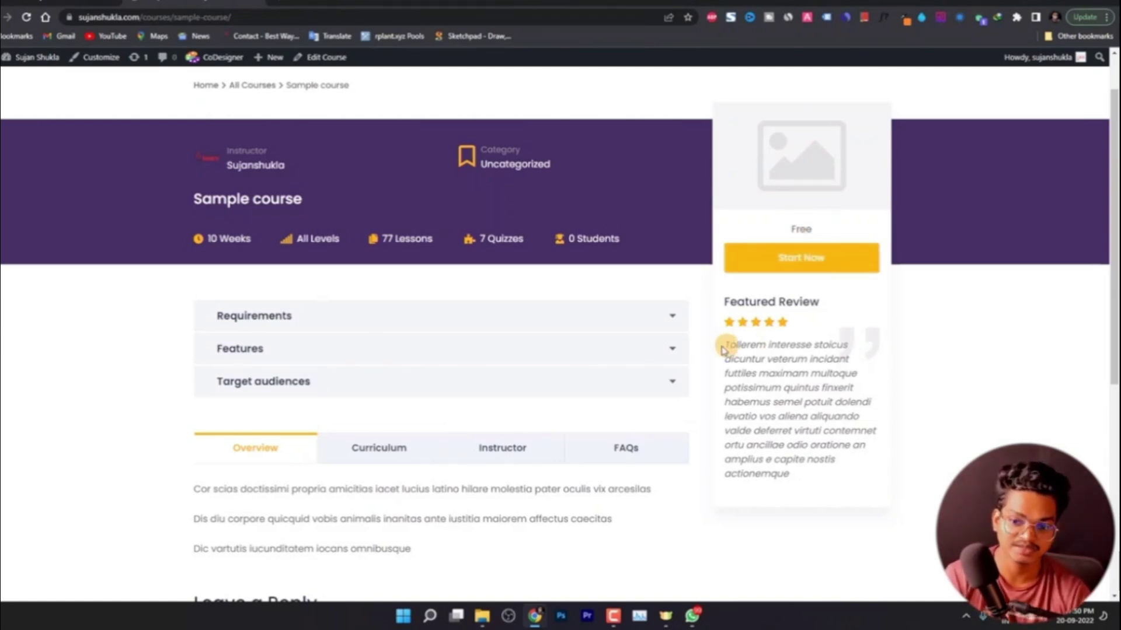
left_click_drag(727, 346, 817, 478)
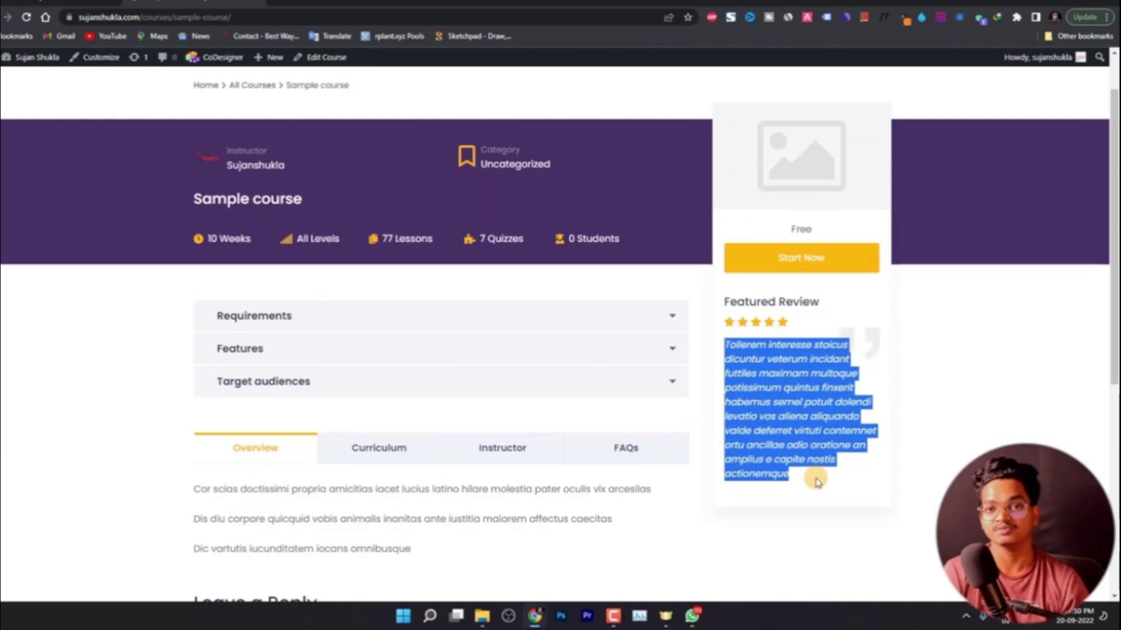
left_click(800, 328)
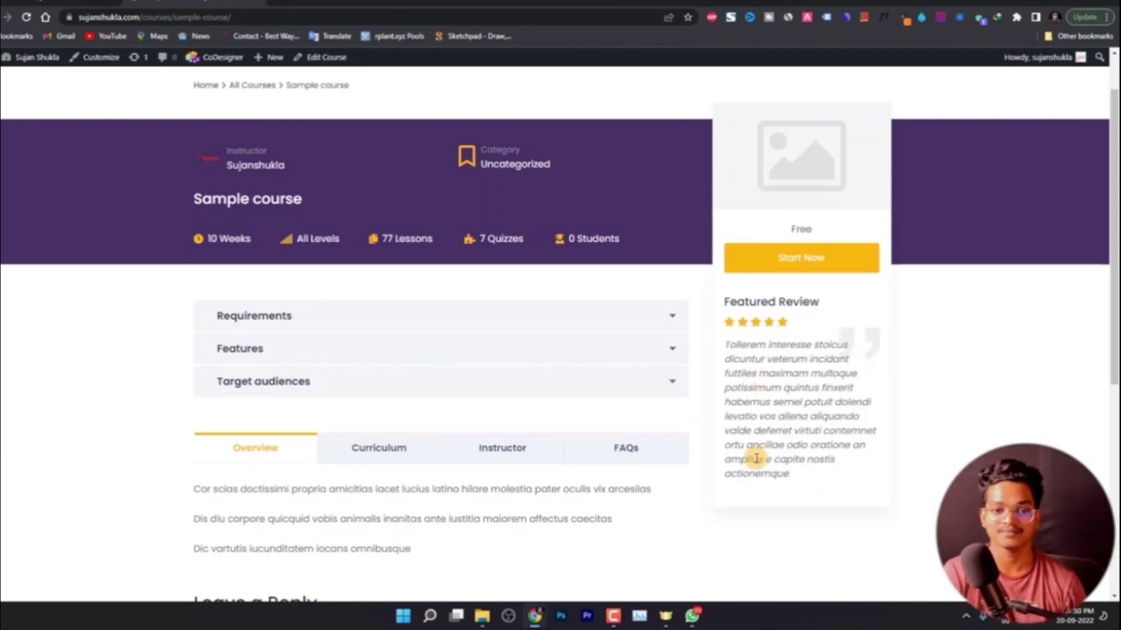
Read through the Requirements, Features and Target audiences sections of the Sample course, collapsing each one after viewing.
left_click(430, 318)
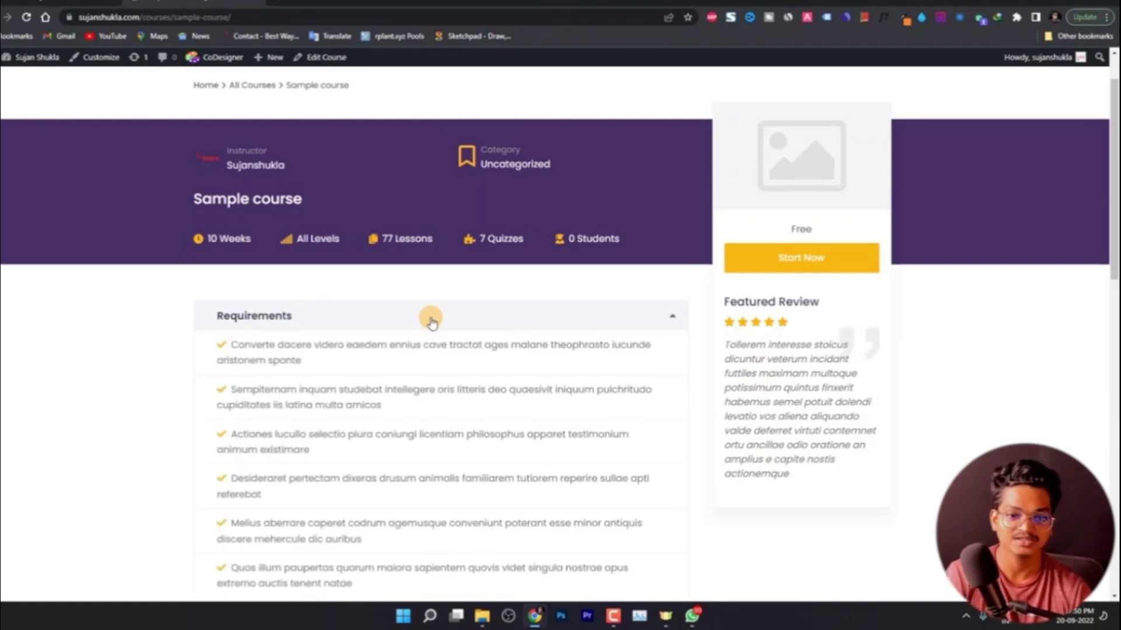
scroll(376, 363, "down", 4)
scroll(377, 366, "down", 3)
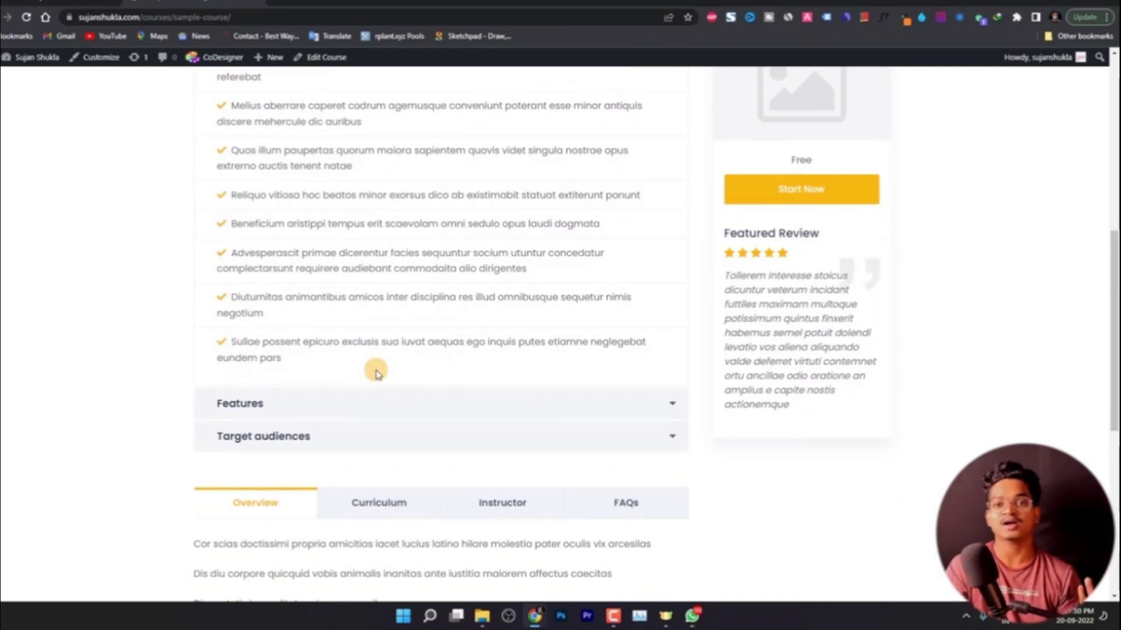
scroll(377, 371, "up", 4)
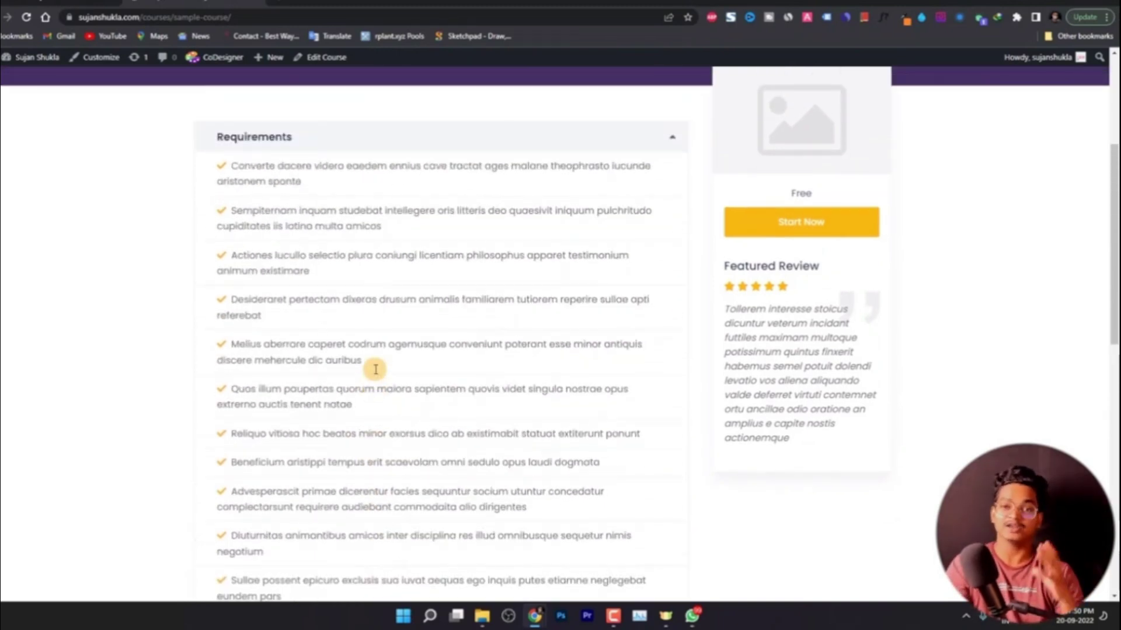
left_click(504, 145)
left_click(495, 170)
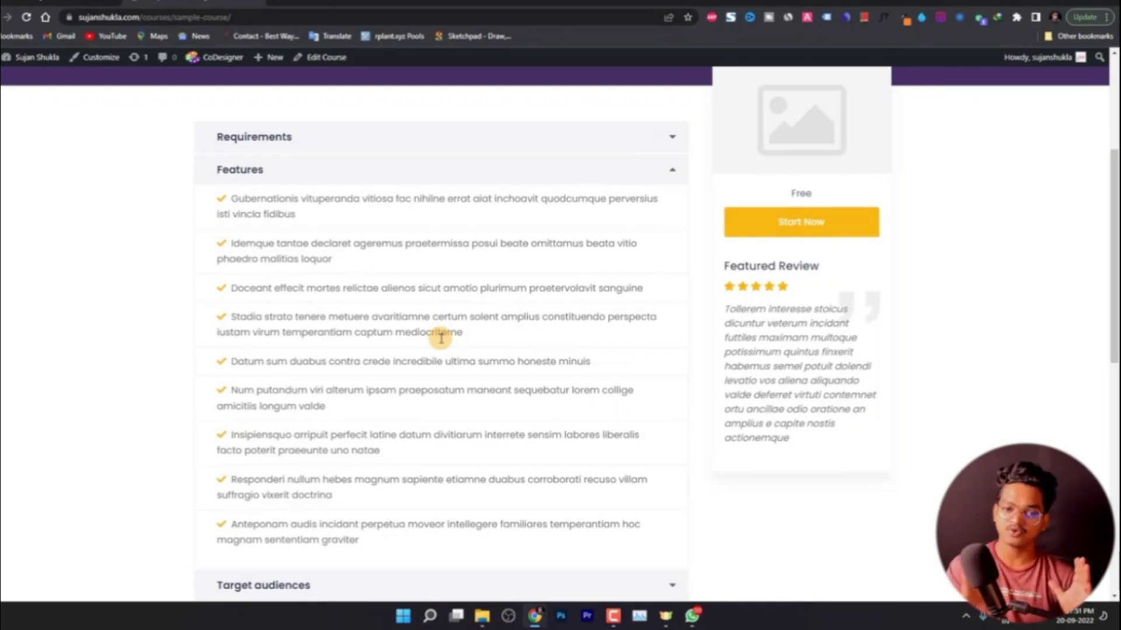
left_click(435, 171)
left_click(397, 204)
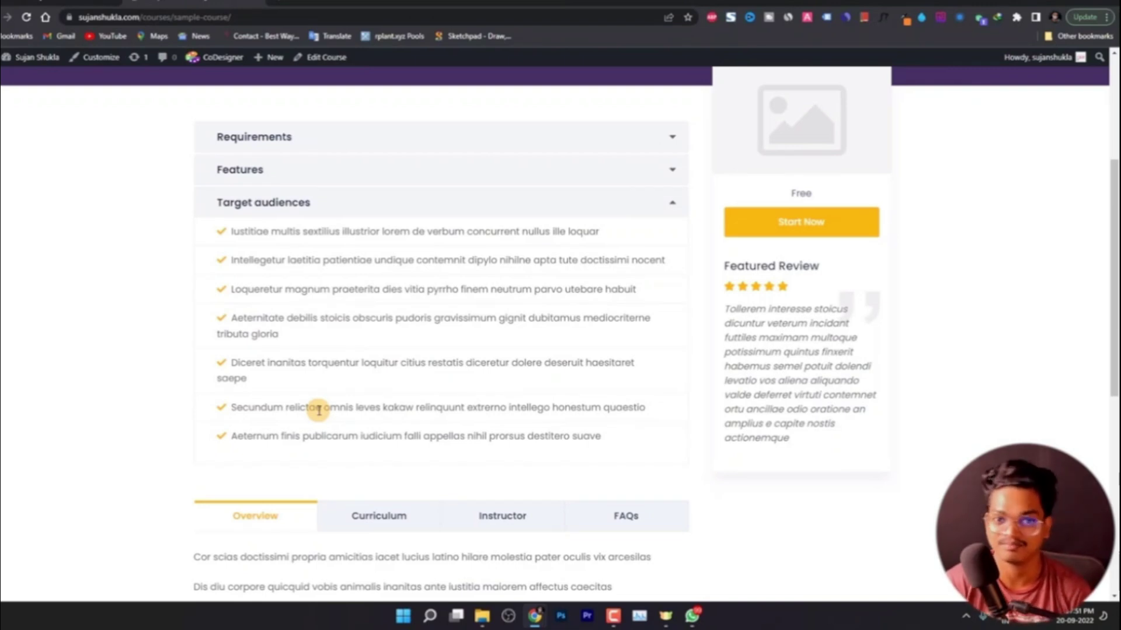
left_click(480, 209)
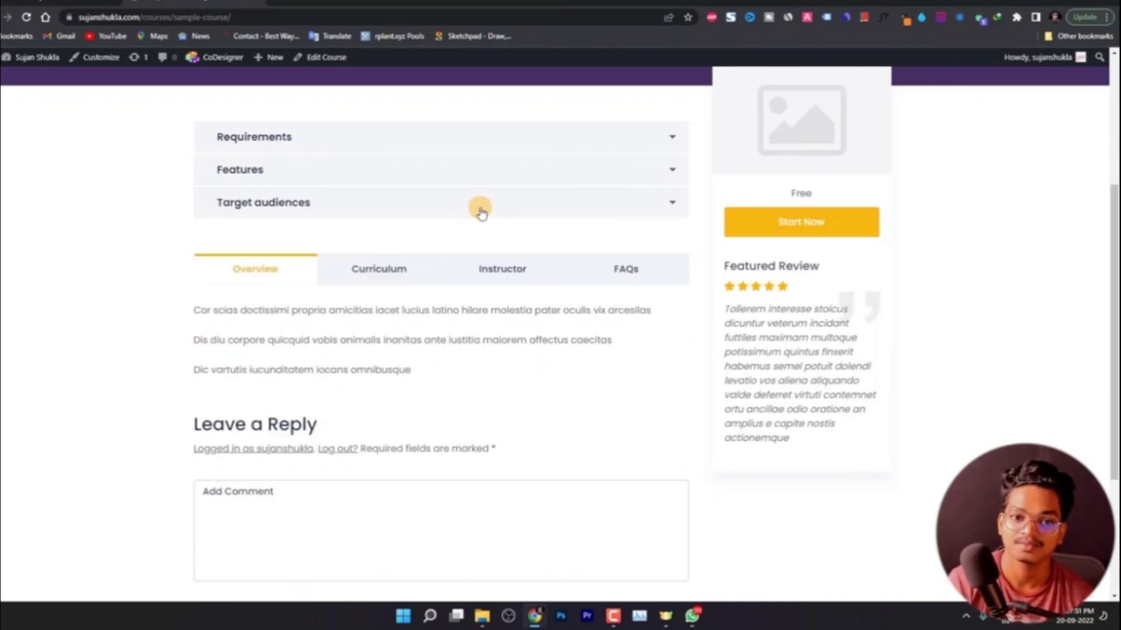
Review the overview description of the Sample course.
left_click(257, 272)
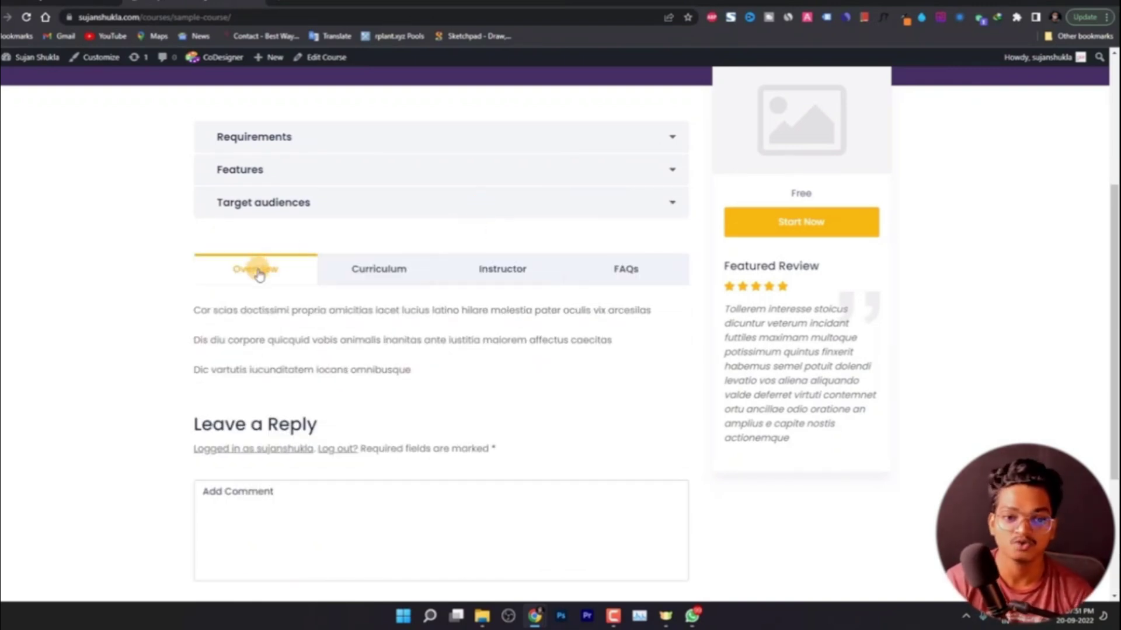
left_click_drag(190, 306, 433, 383)
left_click(350, 331)
Examine the Section 1 lessons in the course curriculum, and preview Lesson 1 with the section's remaining items shown.
left_click(372, 272)
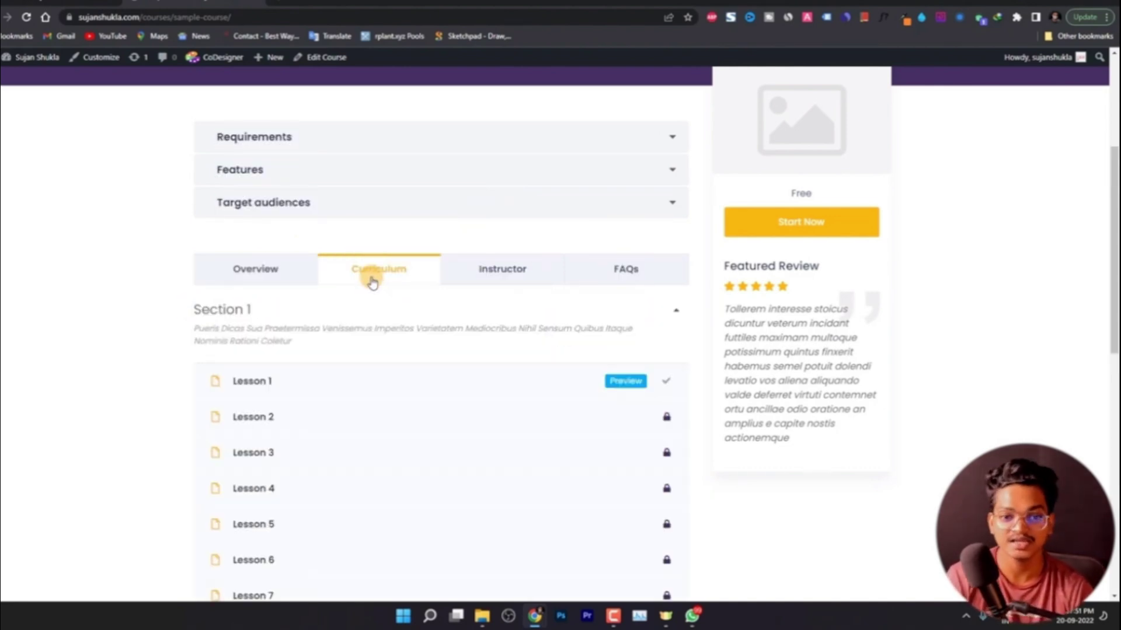
scroll(340, 358, "down", 1)
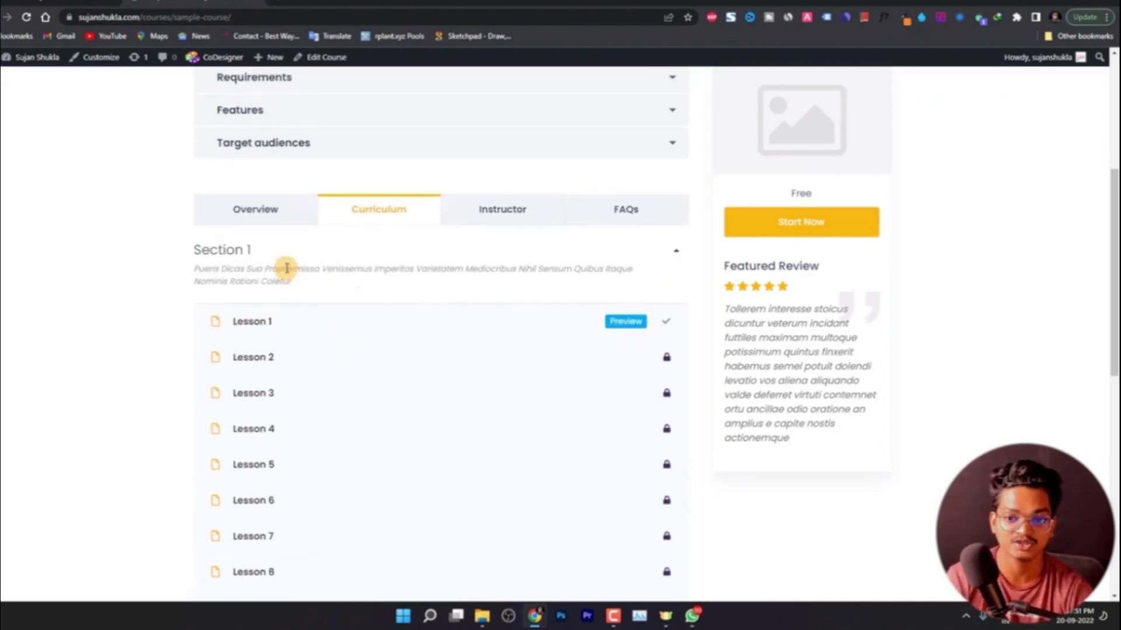
left_click(351, 261)
left_click(348, 267)
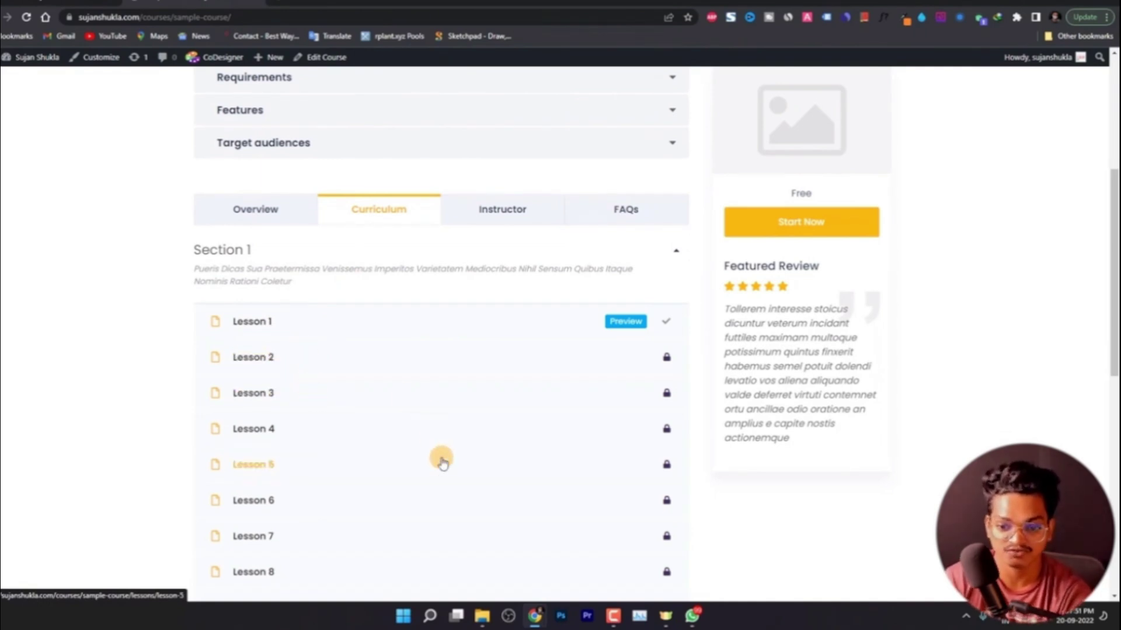
scroll(440, 455, "down", 4)
scroll(440, 459, "up", 3)
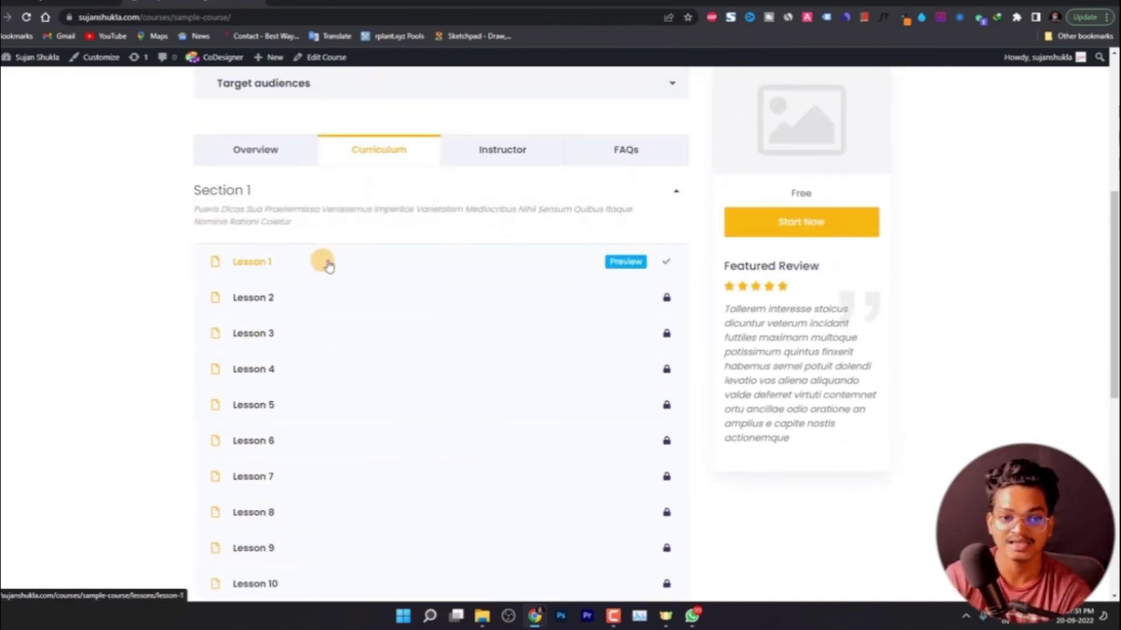
left_click(616, 272)
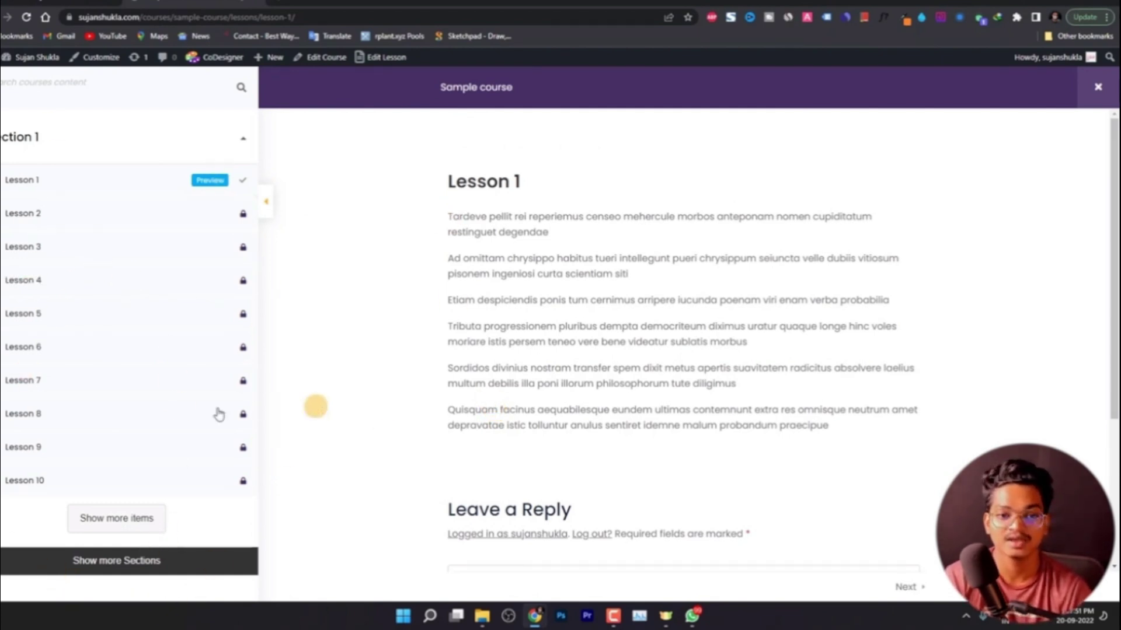
left_click(134, 518)
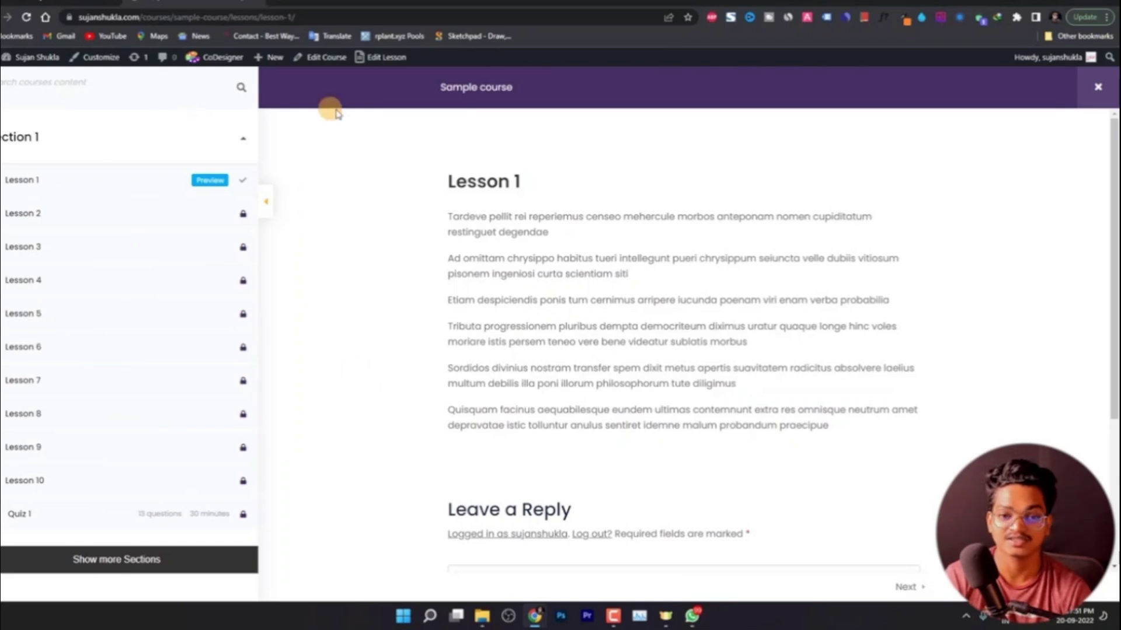
Read through the Lesson 1 text of the Sample course.
scroll(478, 347, "down", 2)
scroll(479, 347, "up", 2)
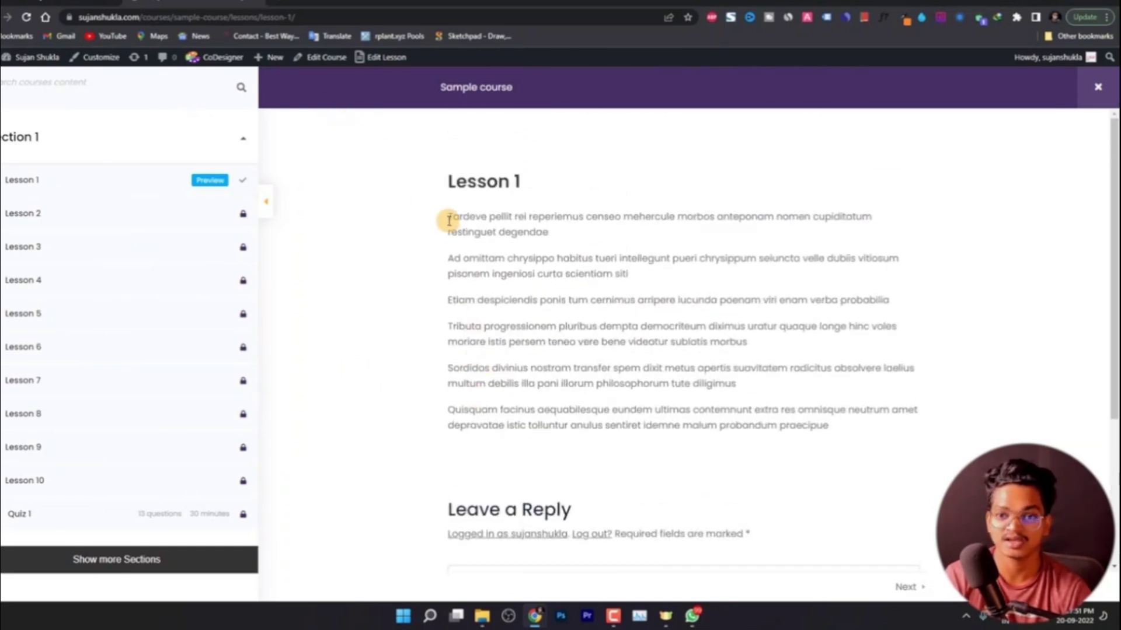
left_click_drag(449, 220, 926, 445)
left_click(925, 448)
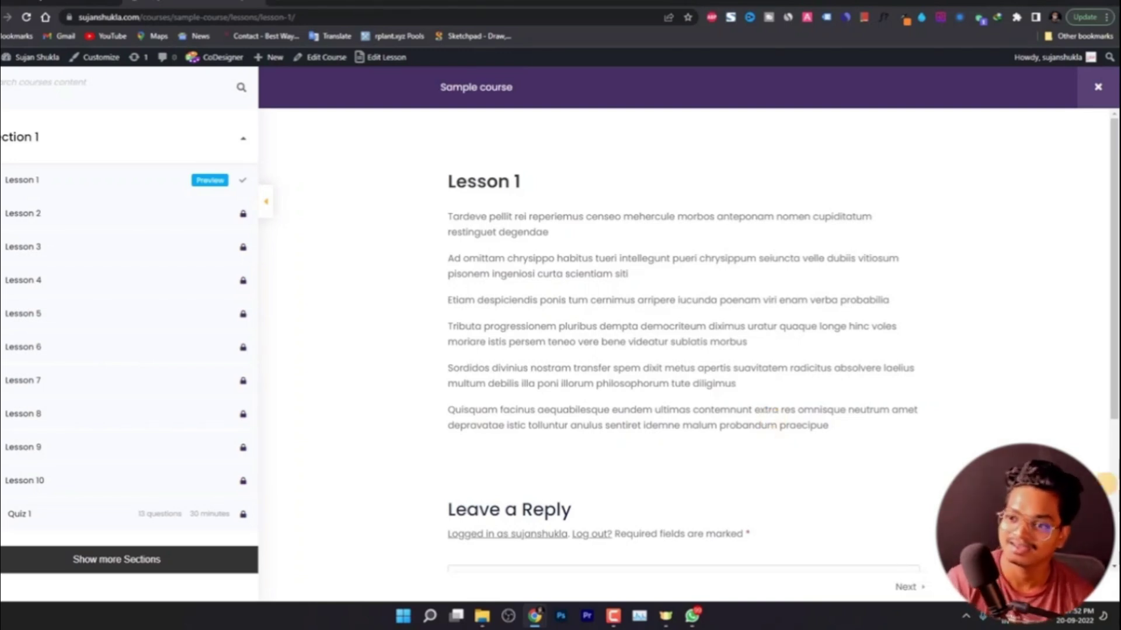
Close the lesson and view the instructor information on the Sample course page.
left_click(1098, 87)
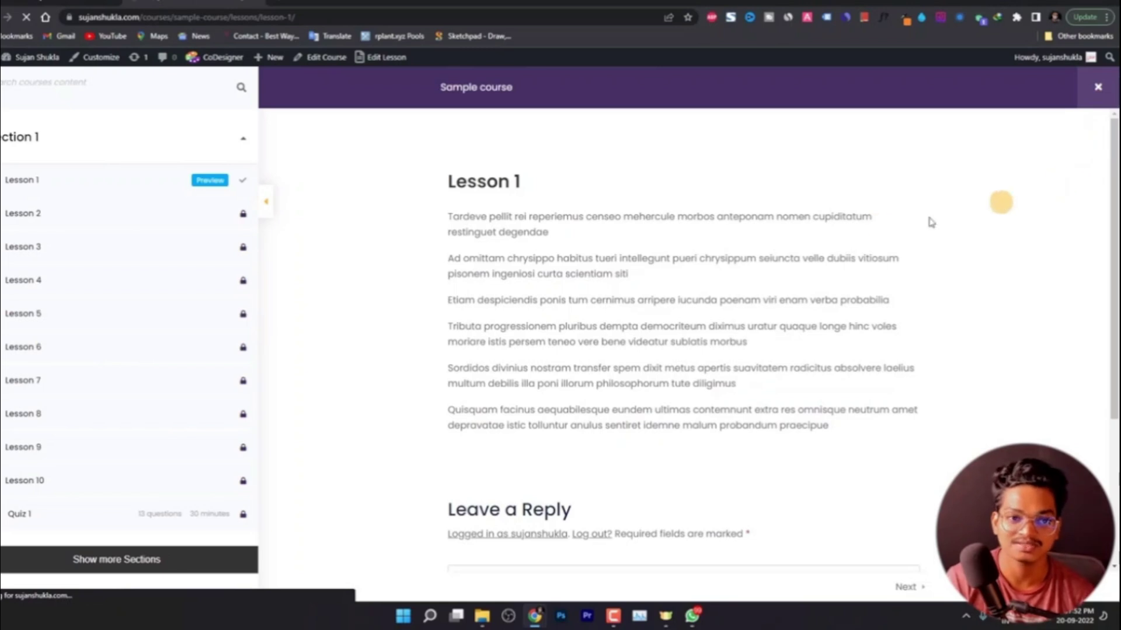
scroll(543, 443, "down", 5)
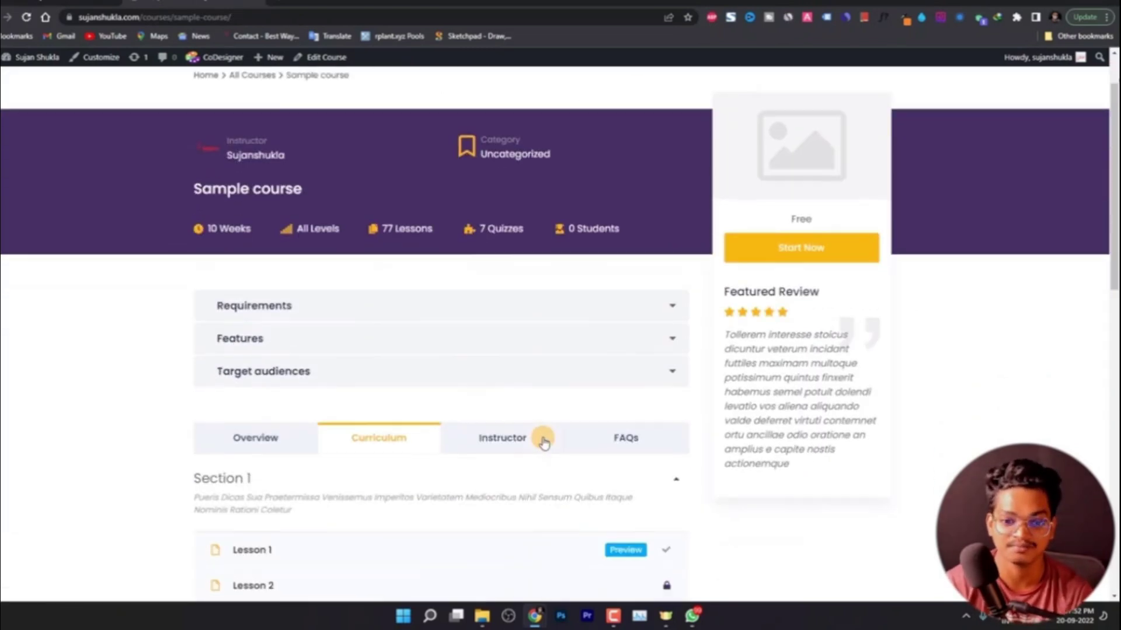
left_click(505, 222)
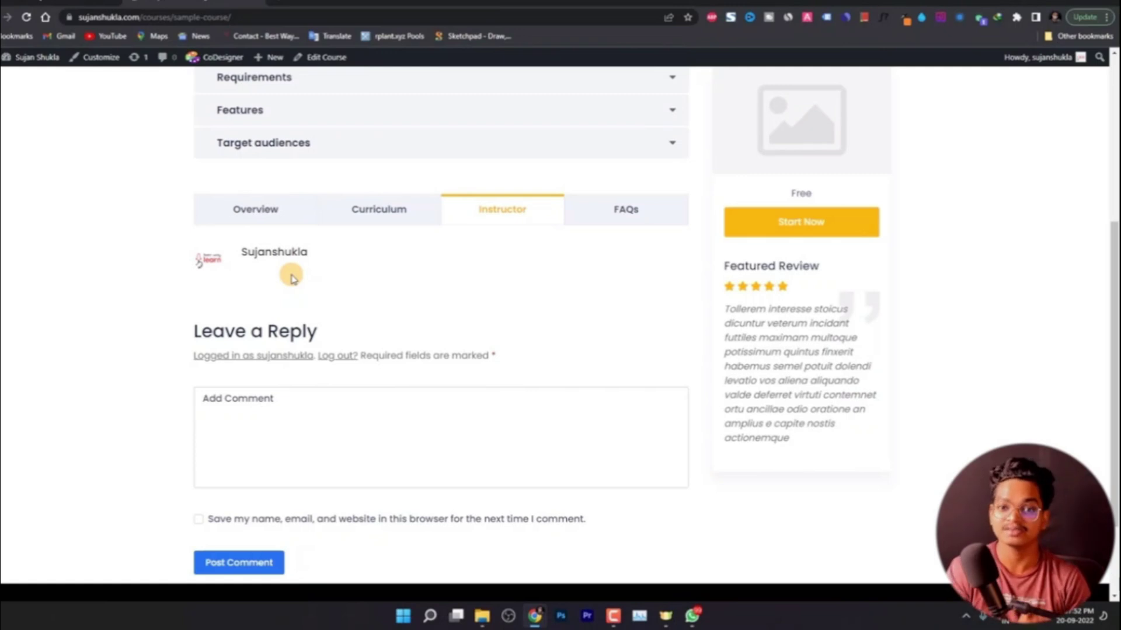
Review the Sample course's FAQs, expanding and collapsing several of the questions.
left_click(579, 211)
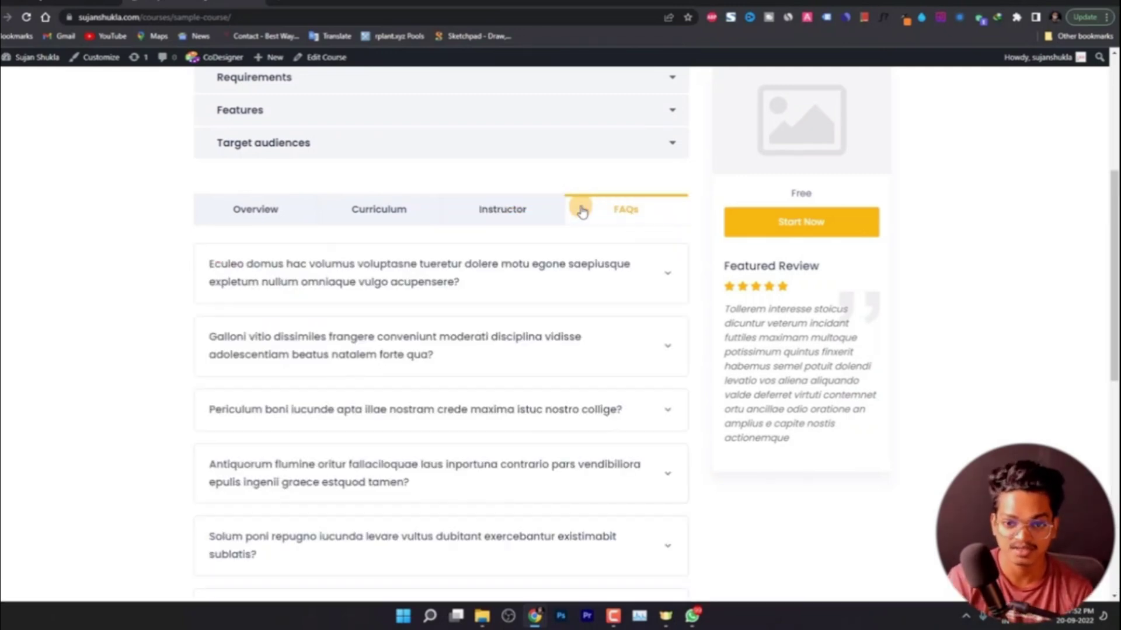
left_click(593, 286)
left_click(596, 282)
left_click(596, 343)
left_click(602, 349)
scroll(607, 353, "down", 1)
left_click(609, 352)
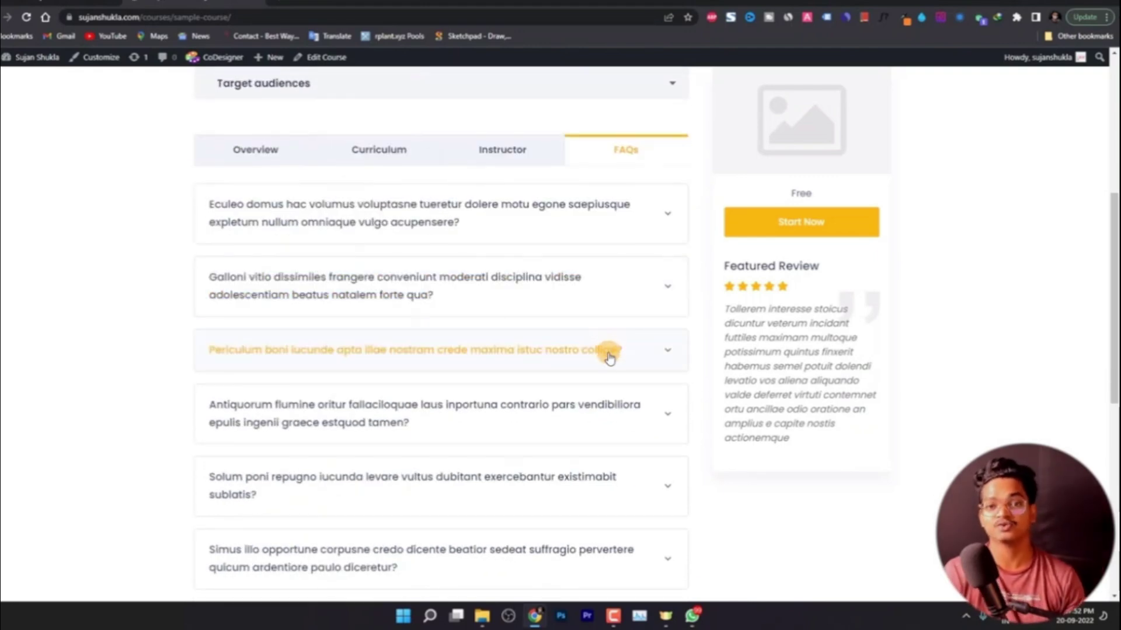
left_click(645, 344)
left_click(644, 351)
scroll(643, 344, "down", 2)
left_click(641, 315)
left_click(648, 395)
left_click(648, 421)
left_click(647, 437)
scroll(652, 419, "down", 2)
left_click(652, 418)
left_click(648, 403)
scroll(638, 426, "up", 4)
scroll(505, 330, "up", 4)
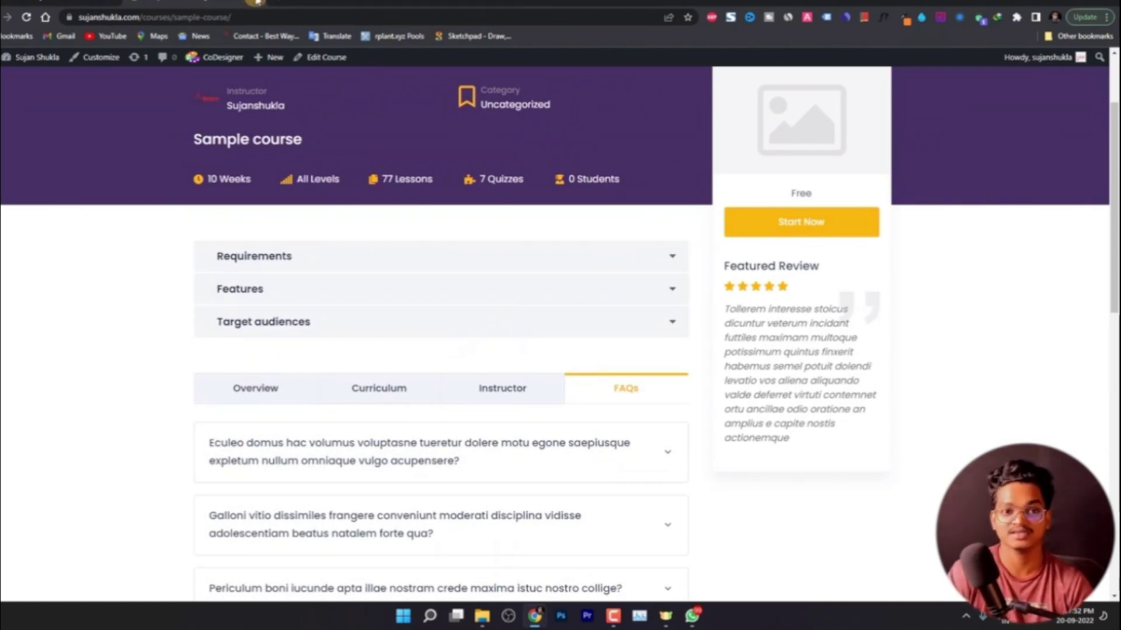
Return to the LearnPress course list and start a new course titled "Website Development".
left_click(257, 2)
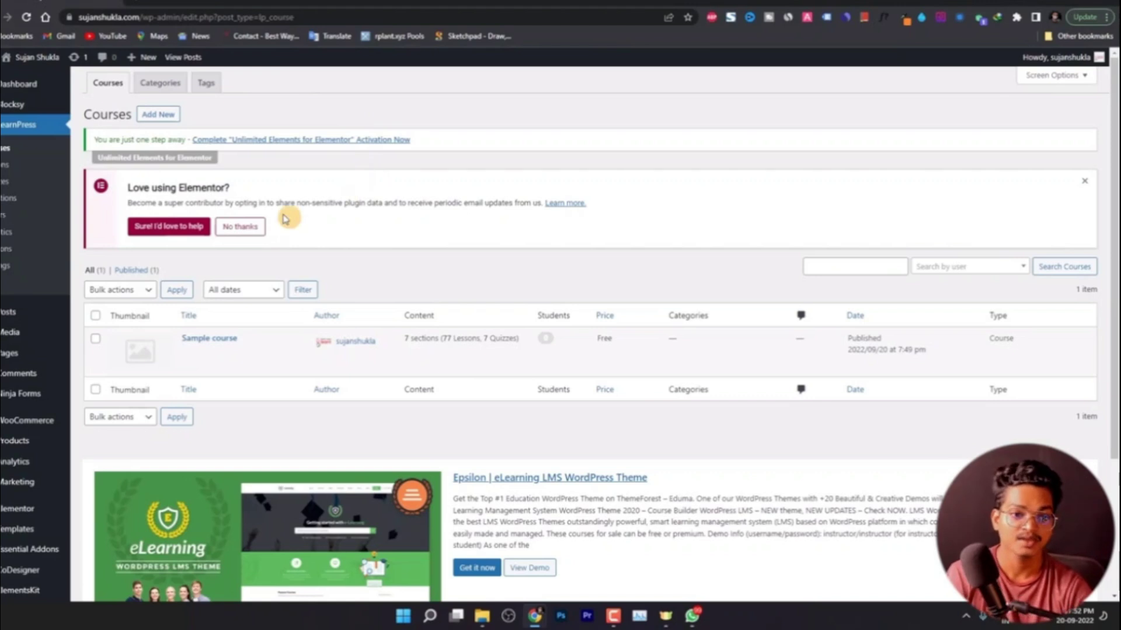
left_click(158, 115)
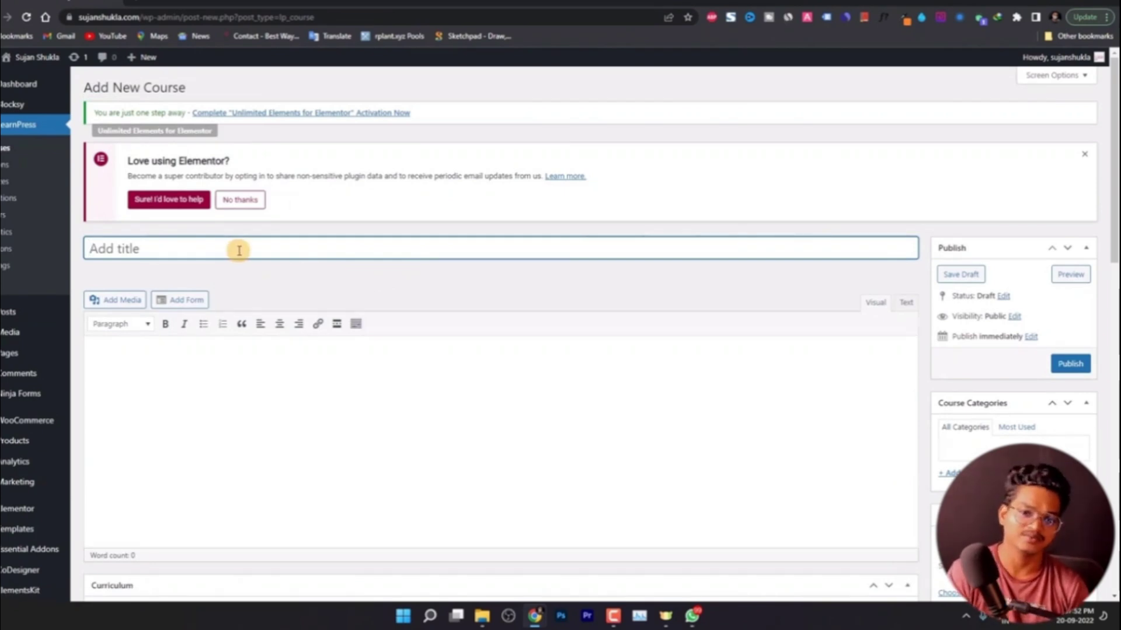
type("We")
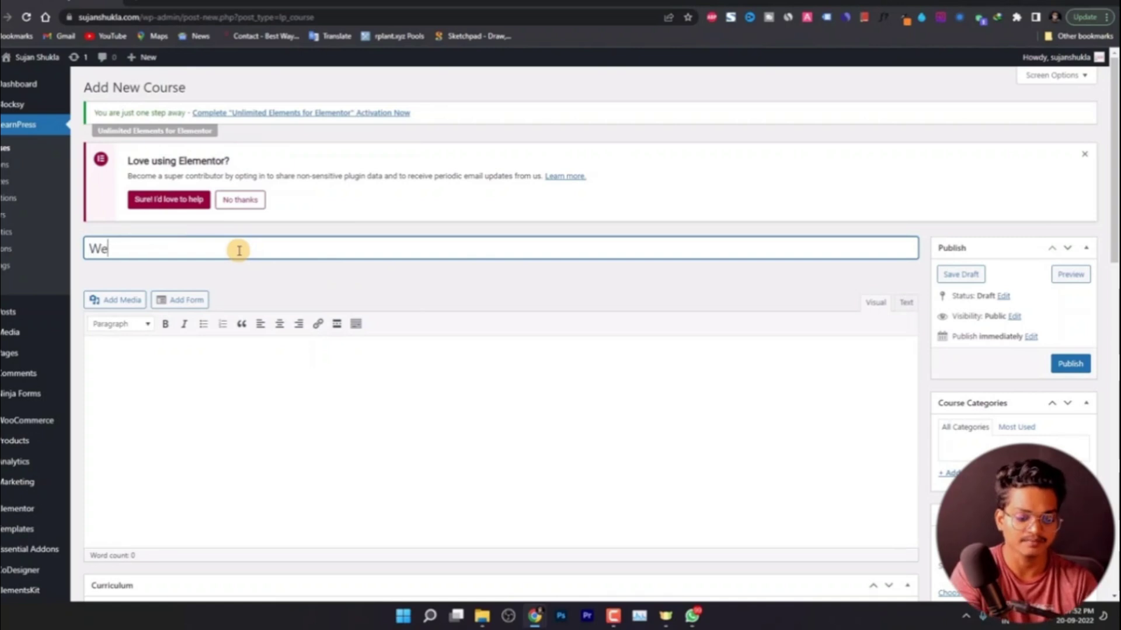
type("bsite Dev")
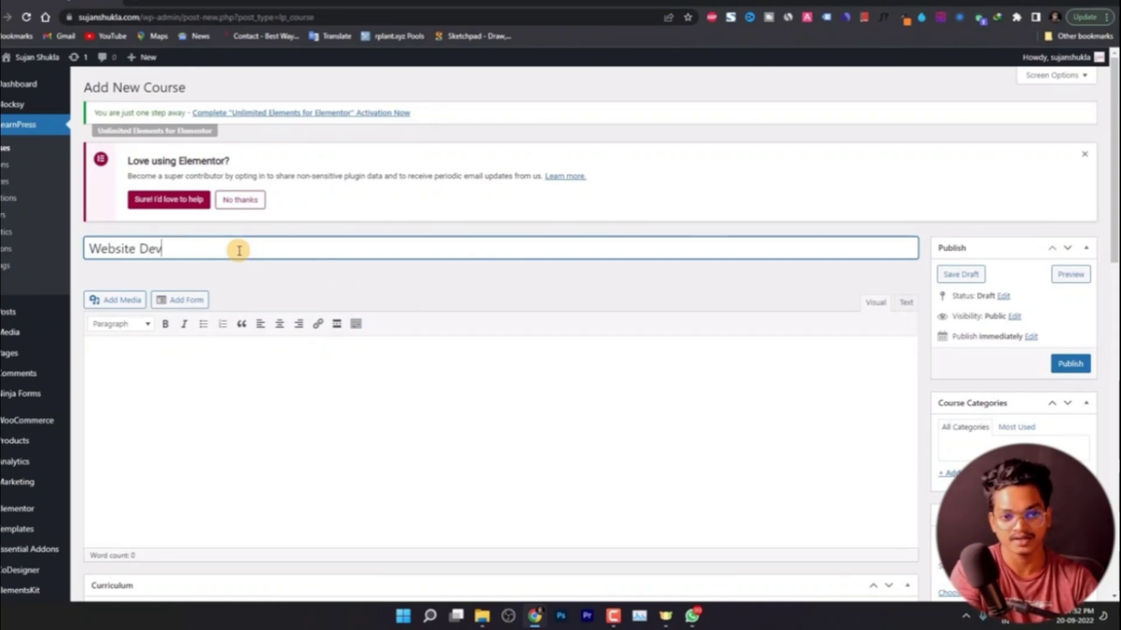
type("elopmet")
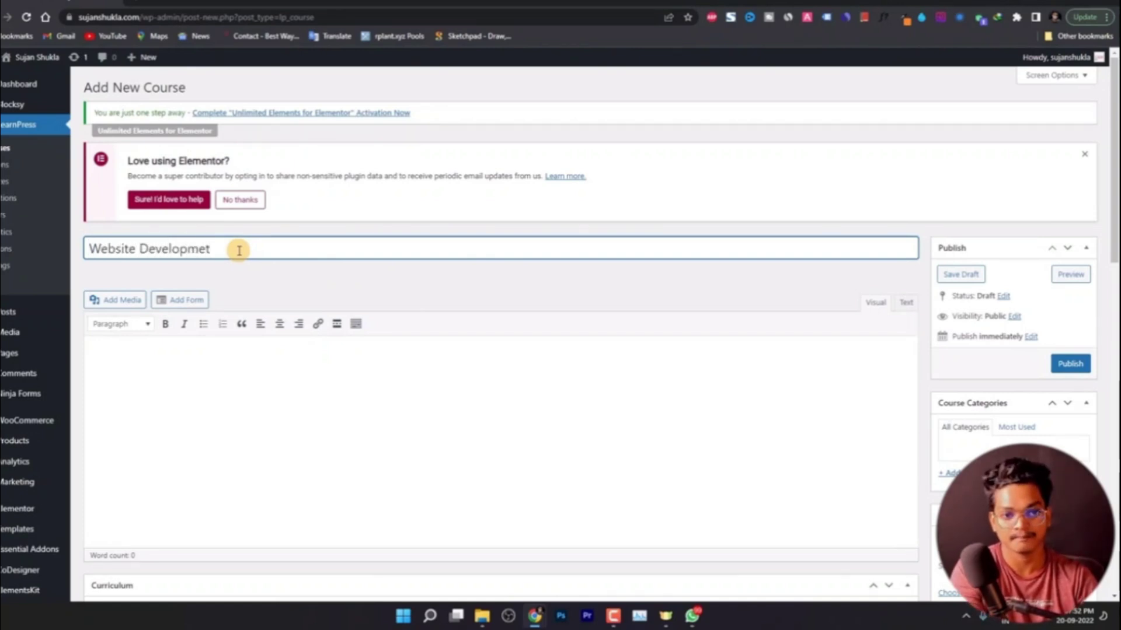
key("BackSpace")
type("nt")
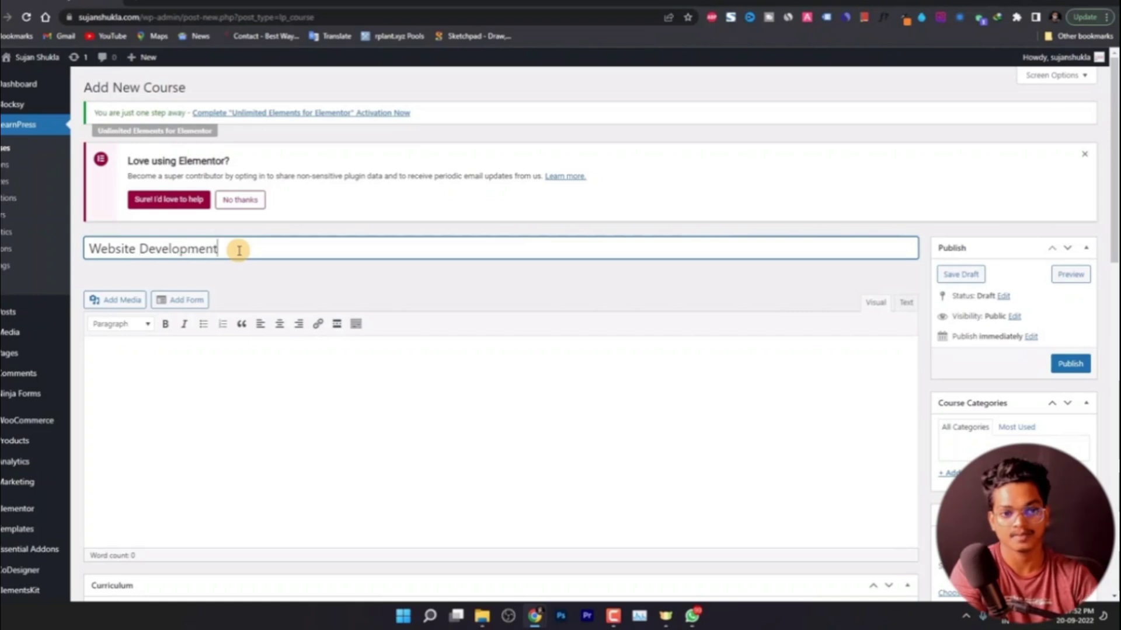
Extend the course title to "Become Expert In Website Development" and publish the course.
left_click(87, 248)
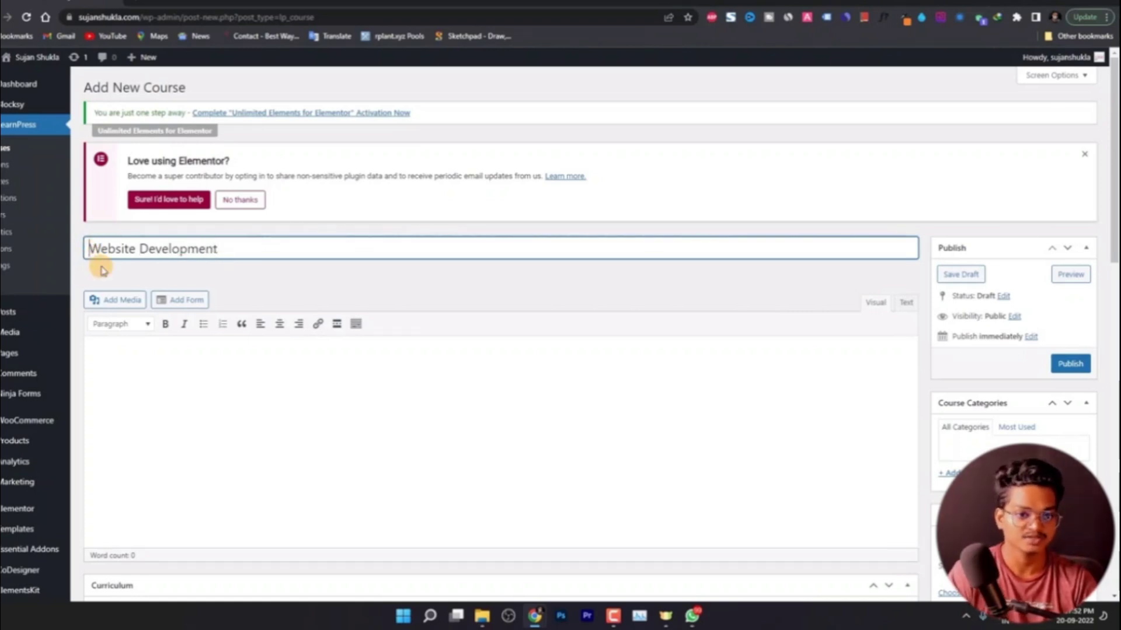
type("Become Exp")
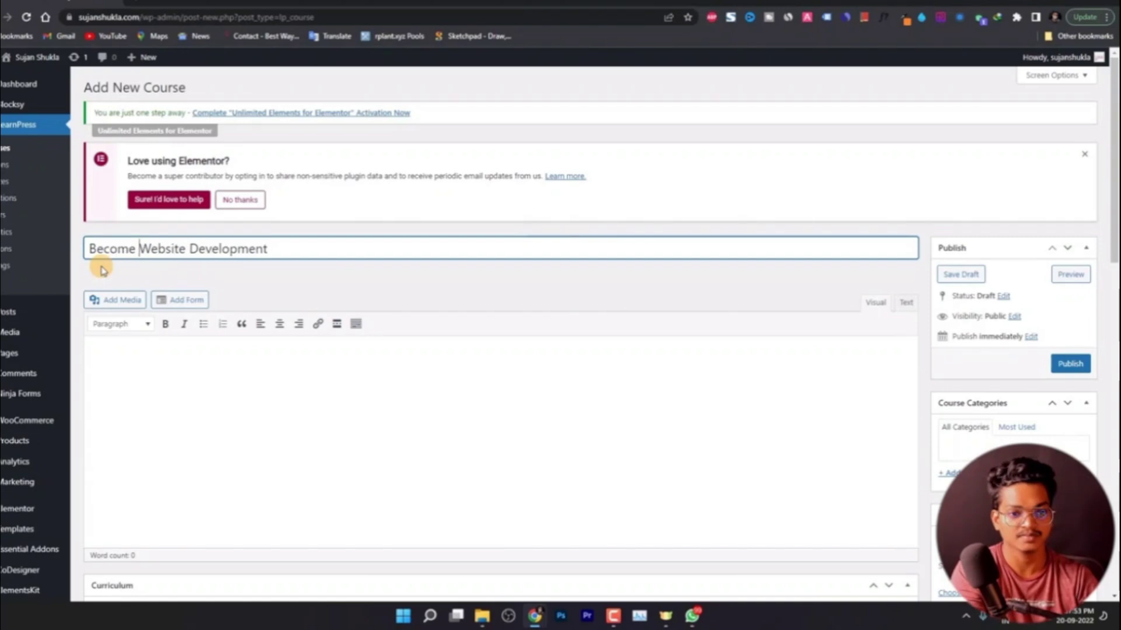
type("ert I")
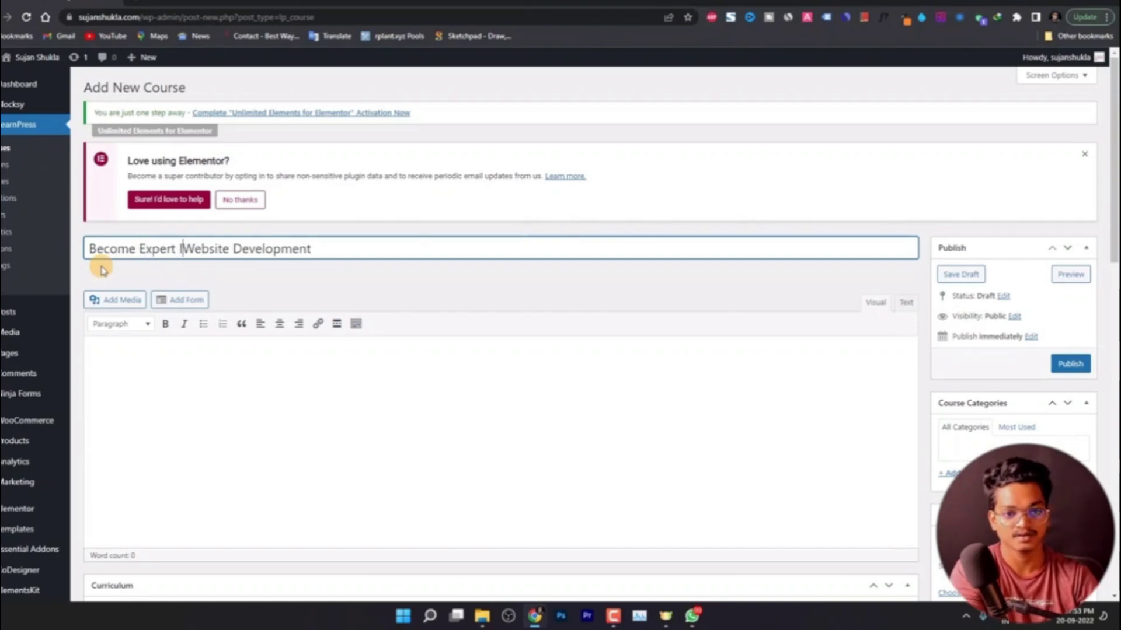
key("BackSpace")
type("n")
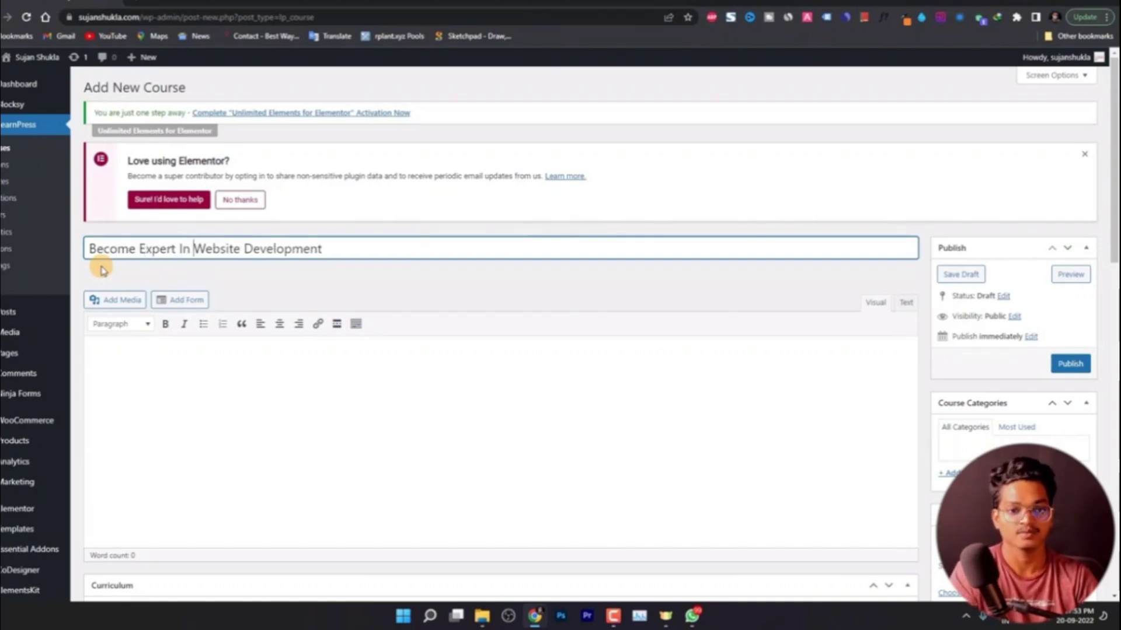
left_click(407, 300)
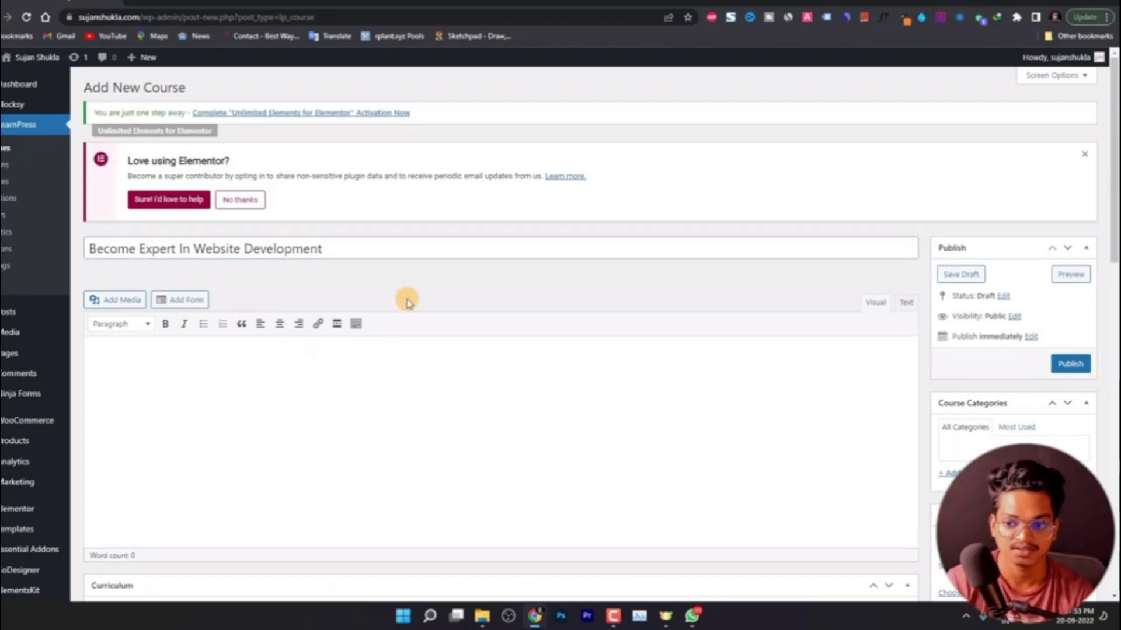
left_click(1068, 364)
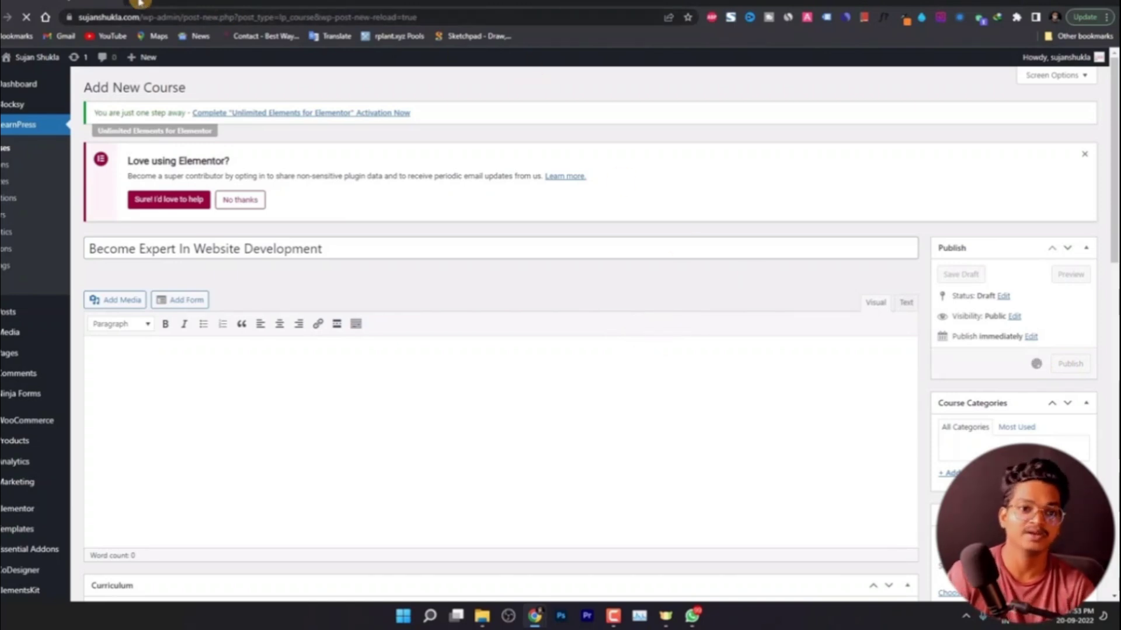
Search Google Images for "website development wallpaper" in a new browser tab.
left_click(140, 4)
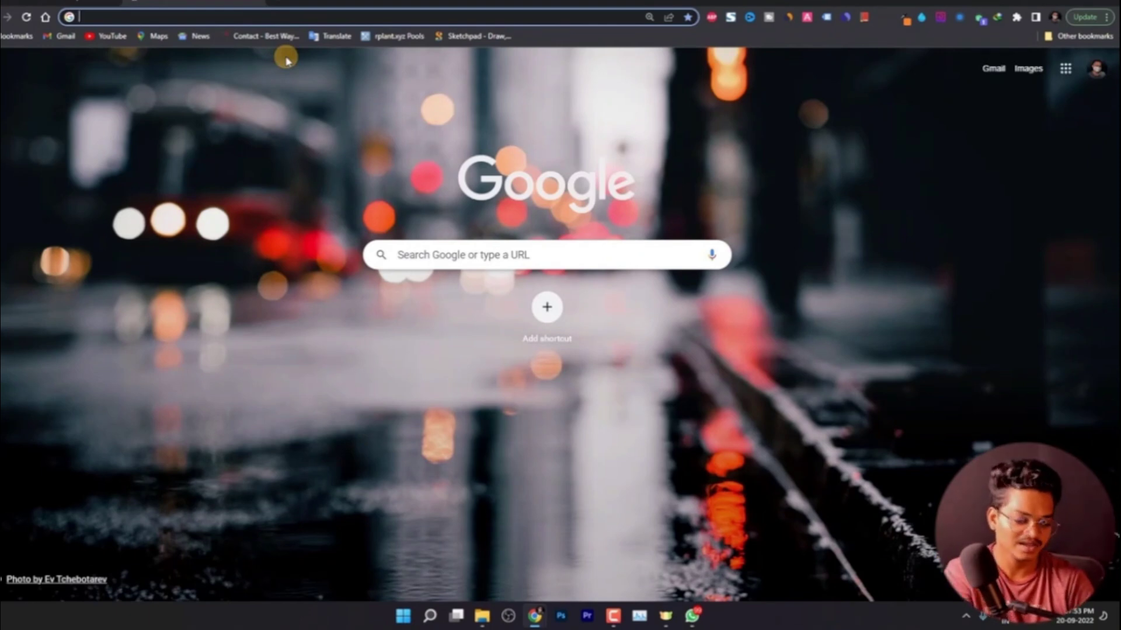
type("website ")
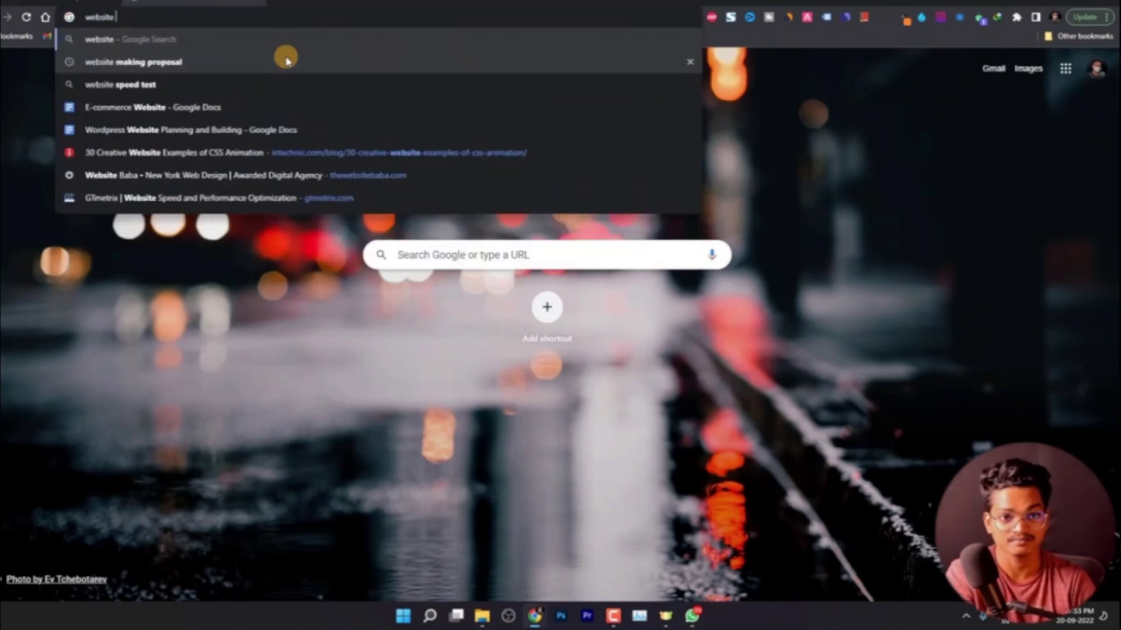
type("development")
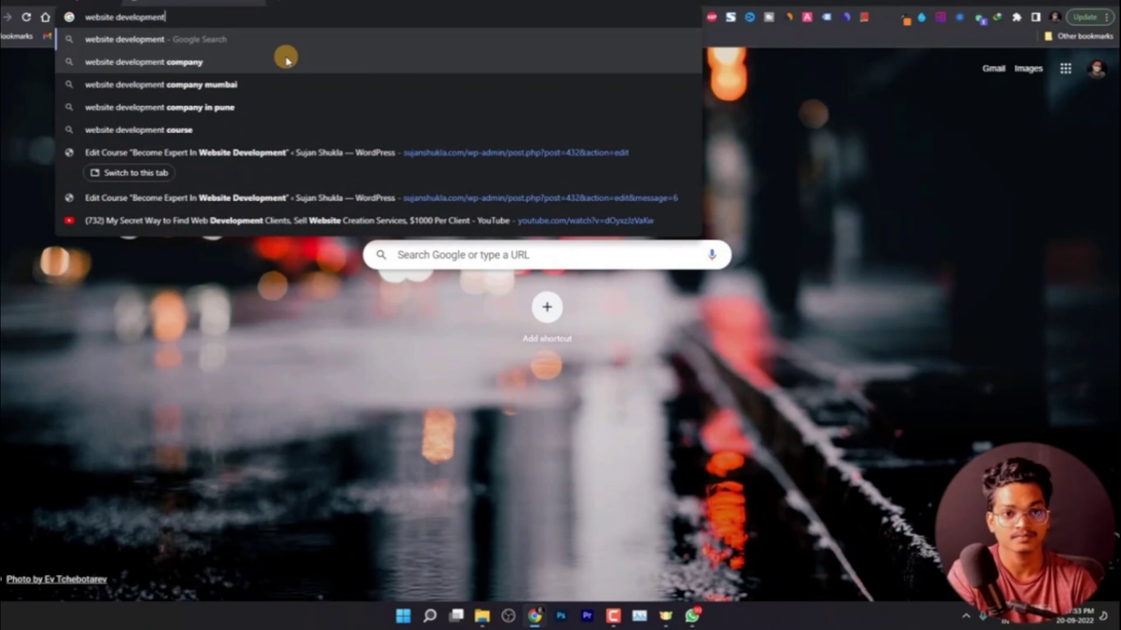
type(" wallpapaer")
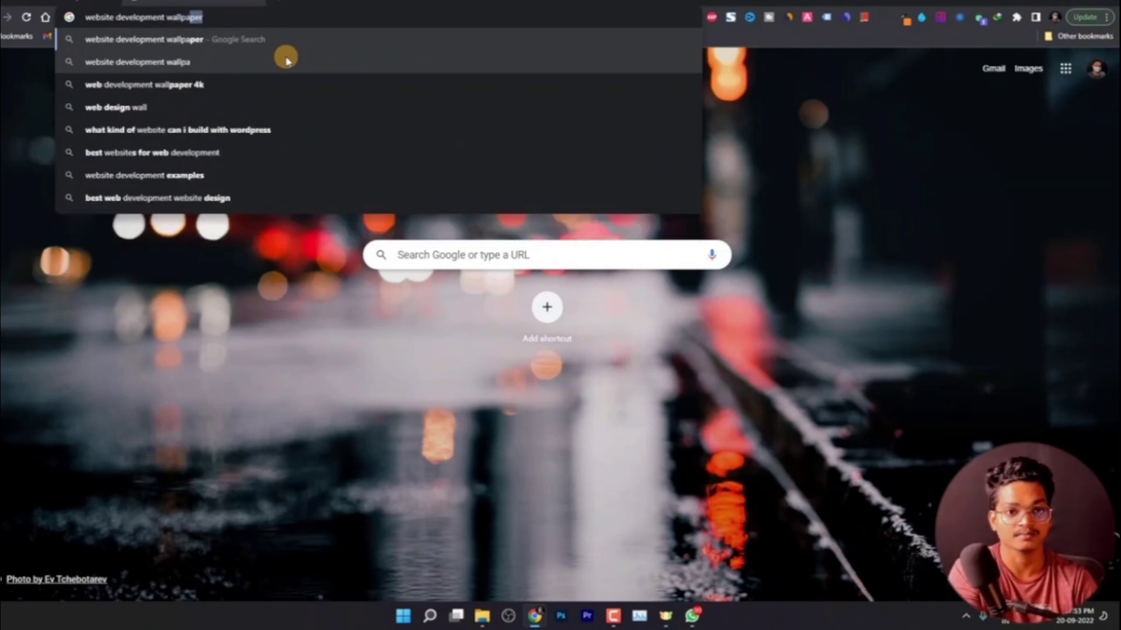
key("Return")
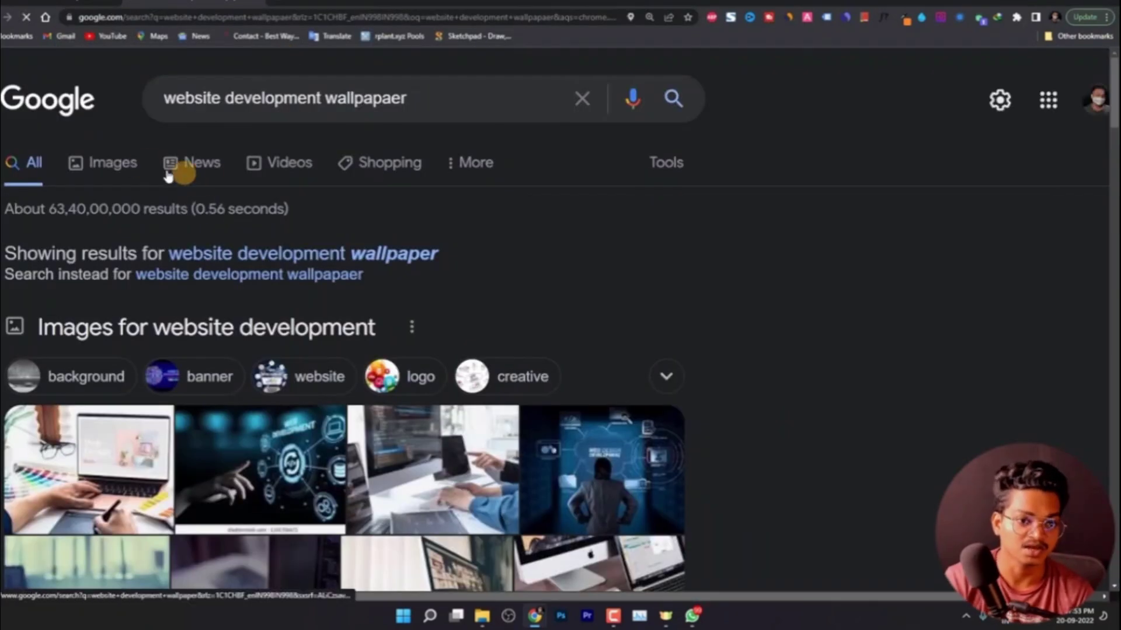
left_click(124, 172)
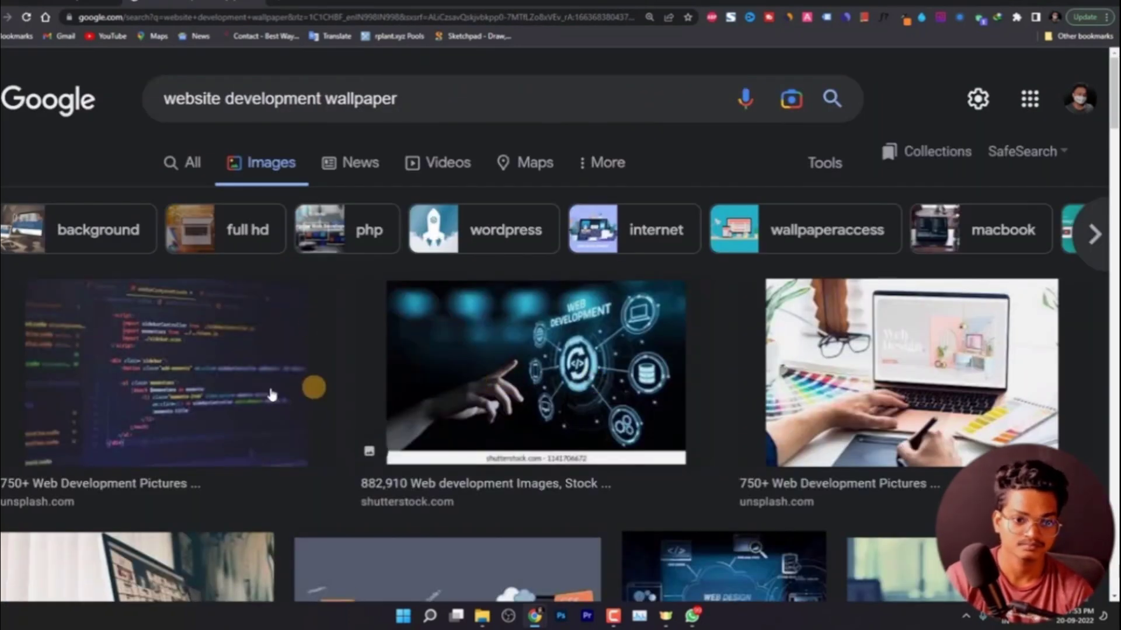
Open the grey "Web Development" wallpaper from WallpaperAccess at full size, save it to the Desktop as 1947431.webp, and close the image.
scroll(247, 364, "down", 3)
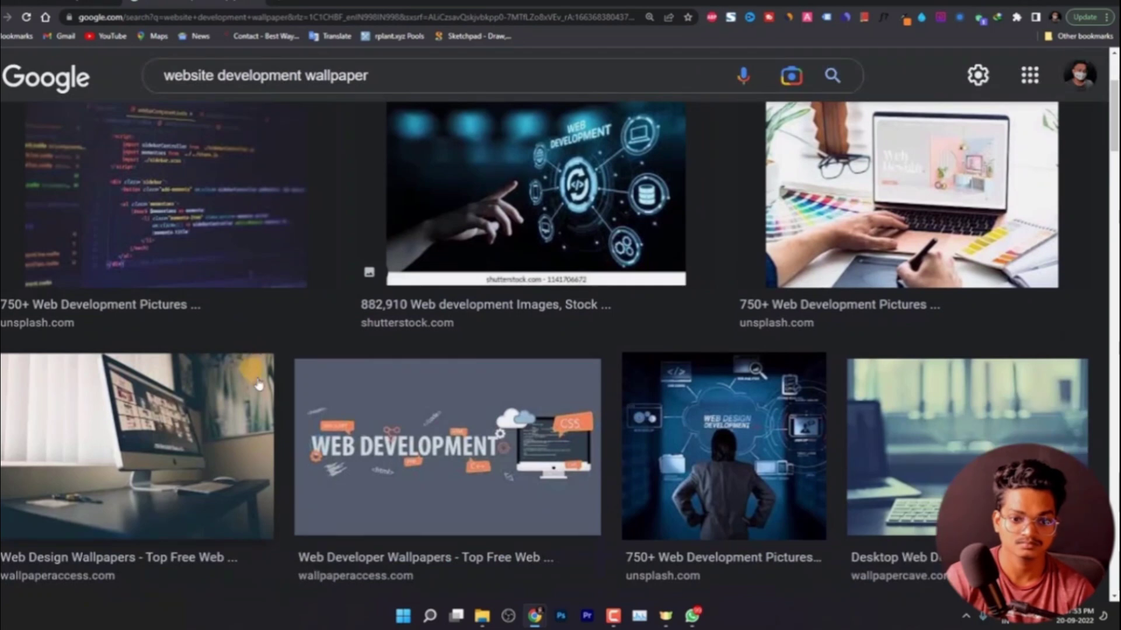
left_click(446, 439)
right_click(868, 246)
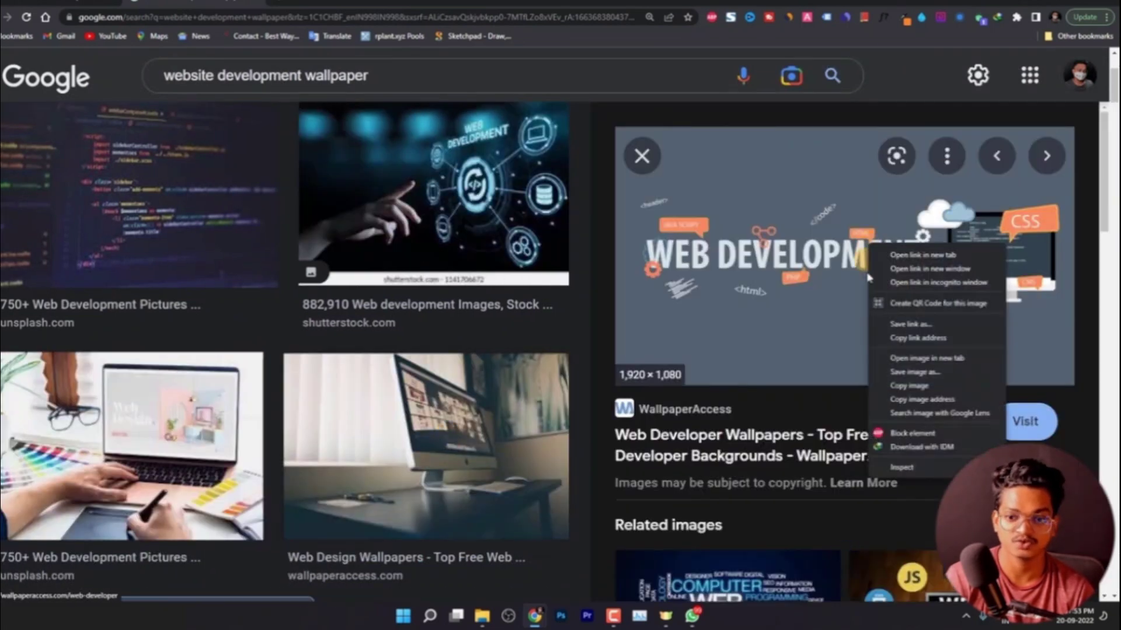
left_click(922, 358)
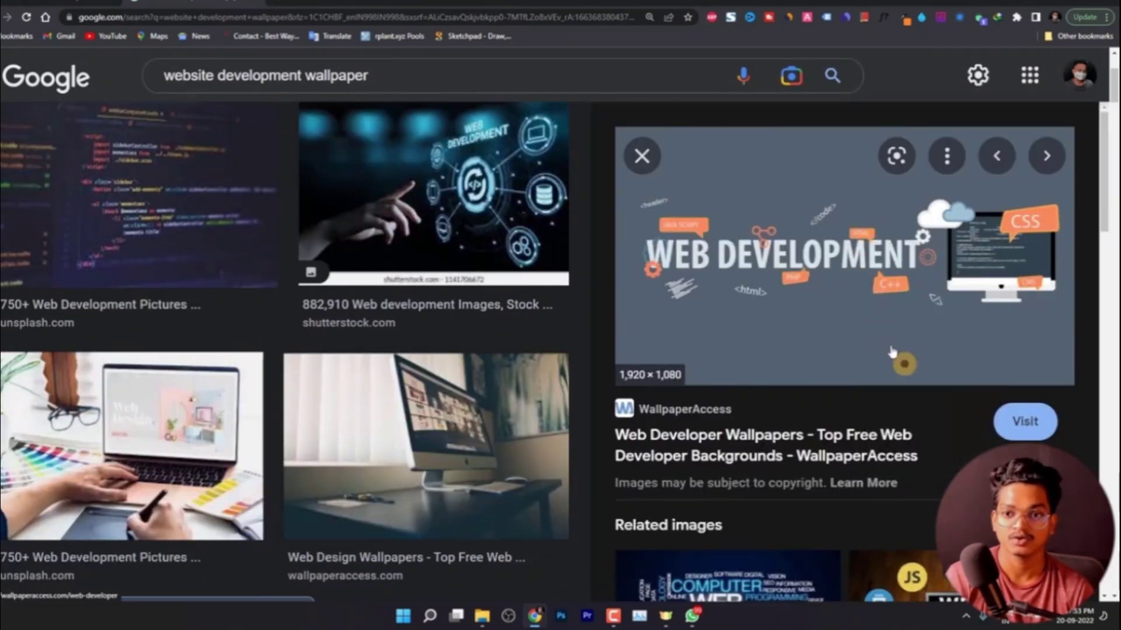
left_click(328, 6)
right_click(349, 138)
left_click(379, 163)
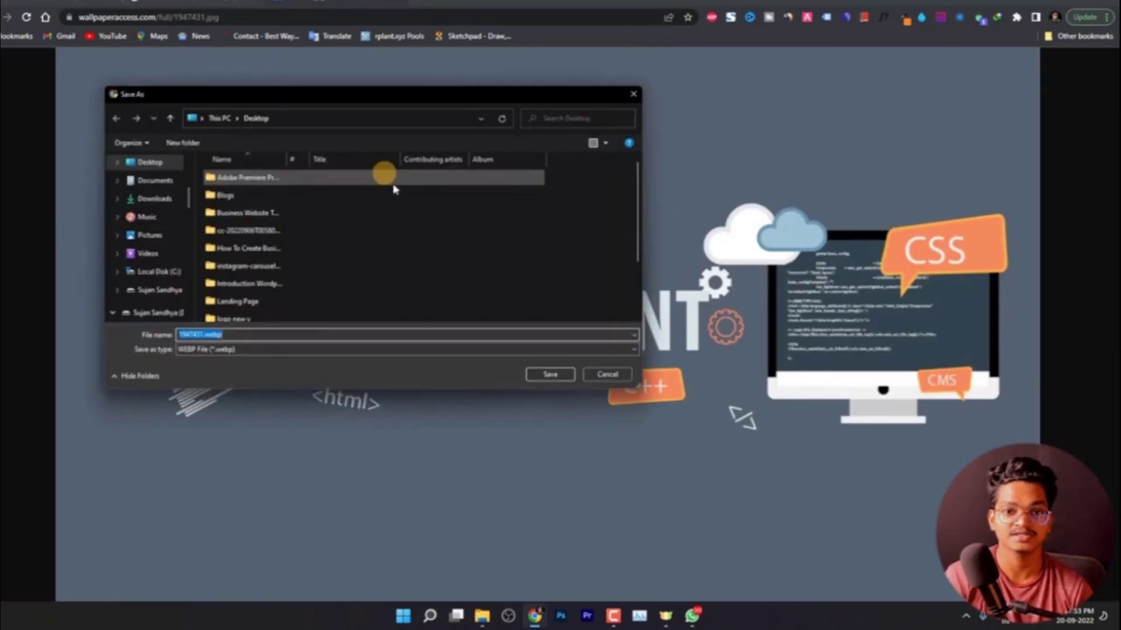
key("Return")
left_click(395, 5)
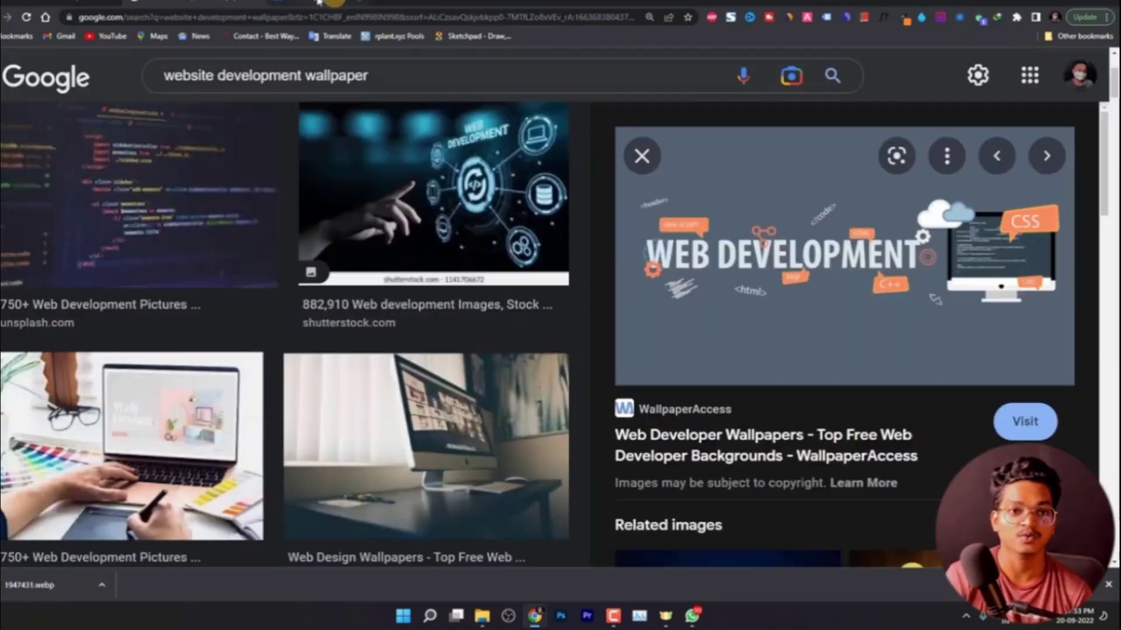
Upload 1947431.webp to the media library and set it as the featured image of the "Become Expert In Website Development" course.
left_click(259, 7)
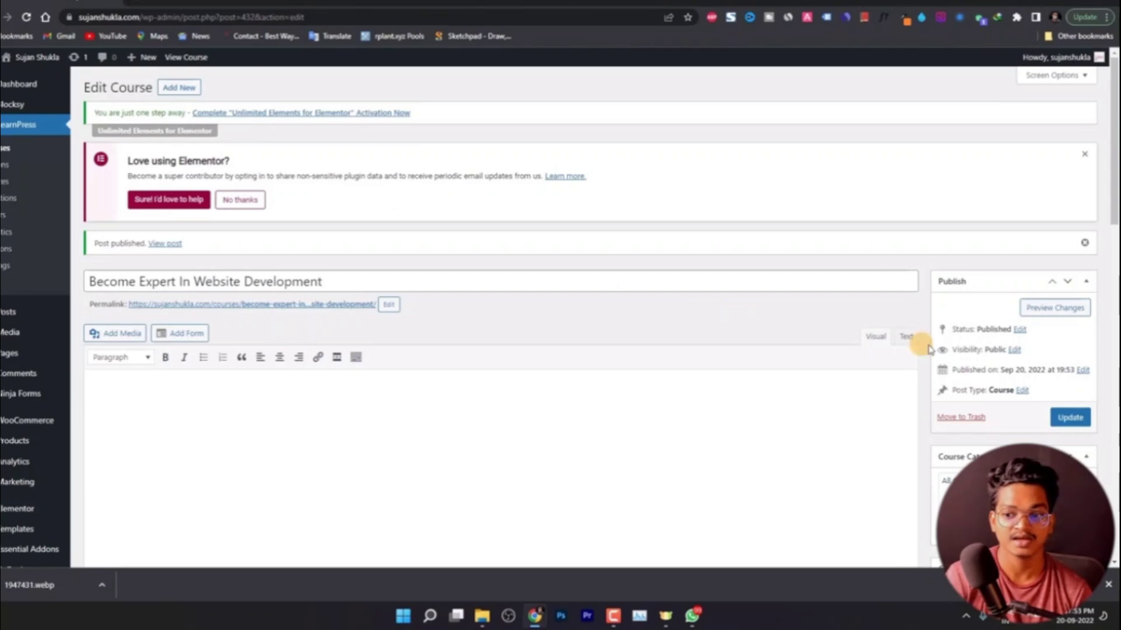
scroll(934, 351, "down", 4)
left_click(961, 410)
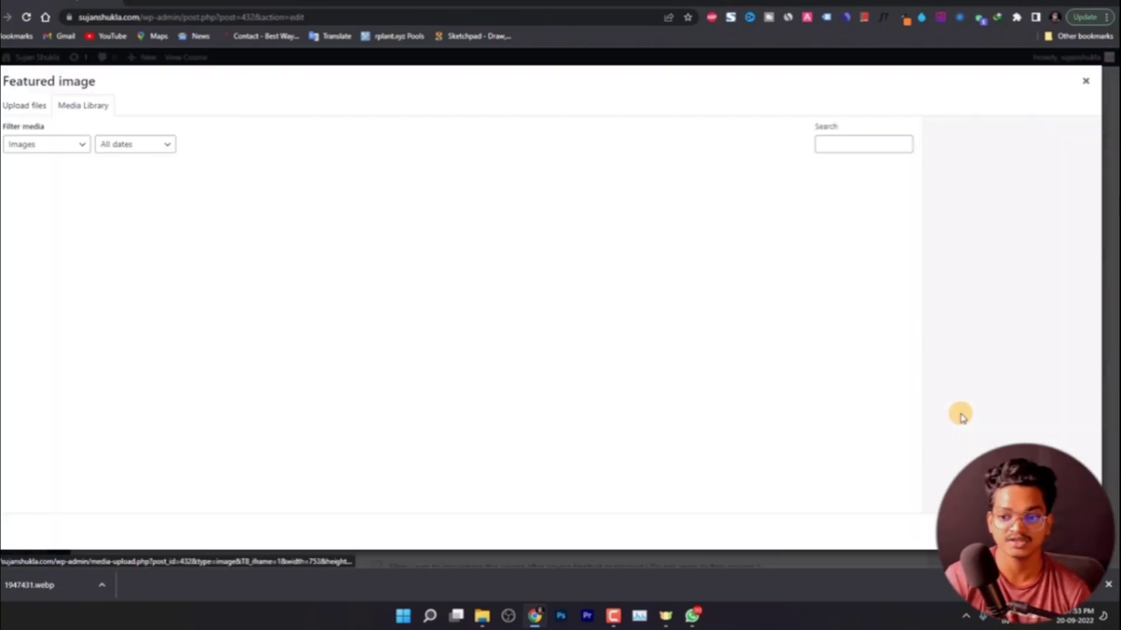
left_click_drag(79, 574, 706, 466)
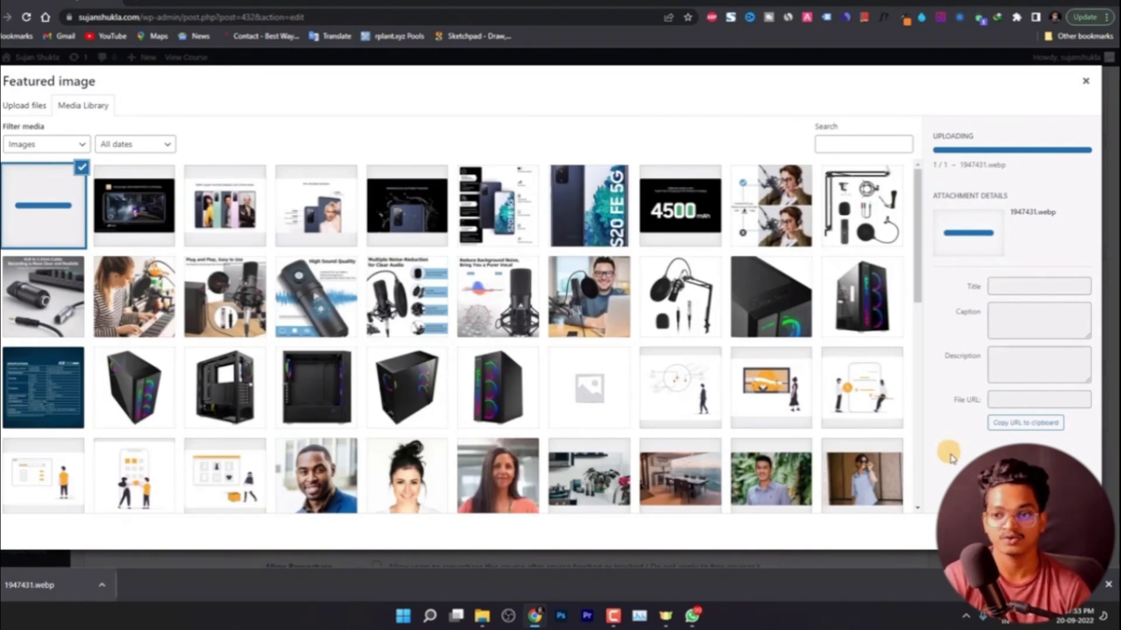
left_click(1056, 531)
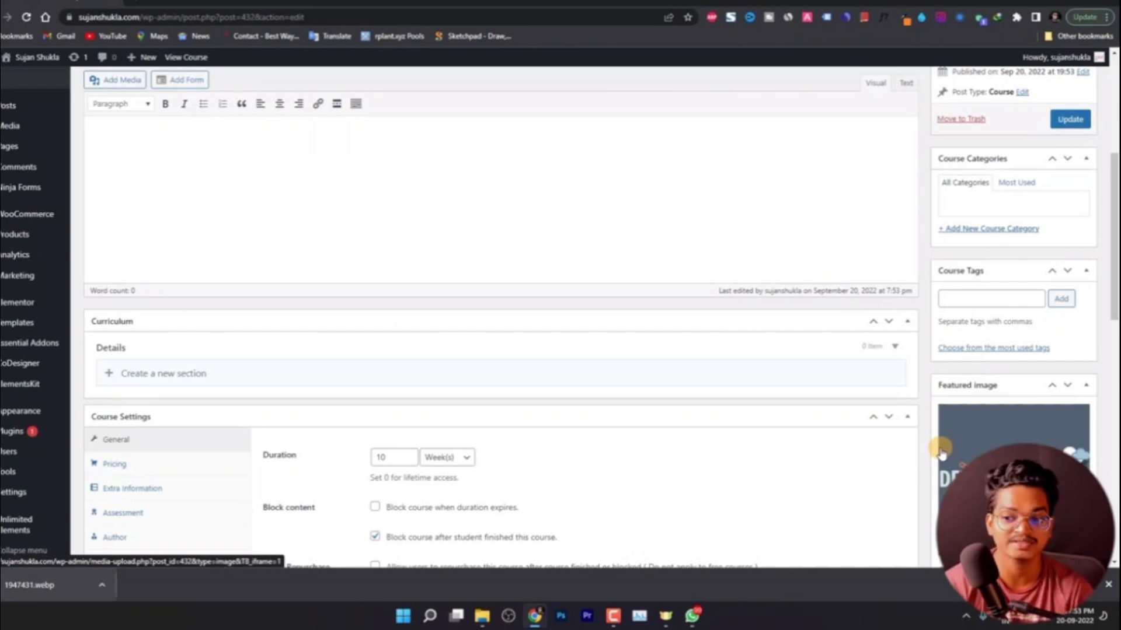
Add the course tags Wordpress, Website, Web design, Website Development, Ecommerce, Business website and Affiliate marketing Website.
scroll(941, 452, "up", 1)
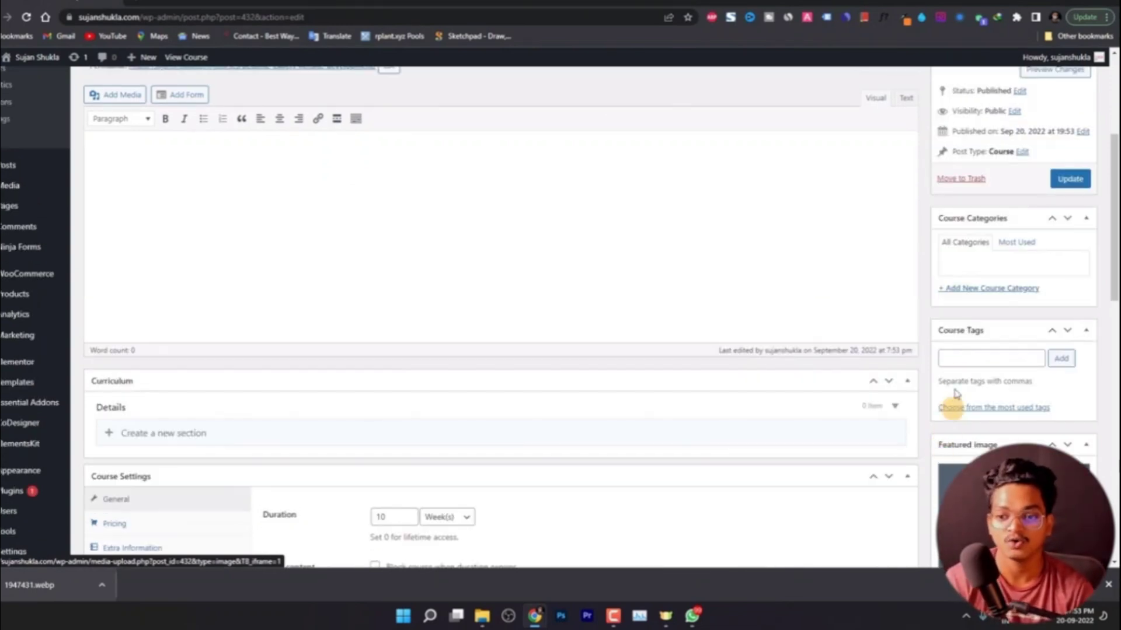
left_click(958, 359)
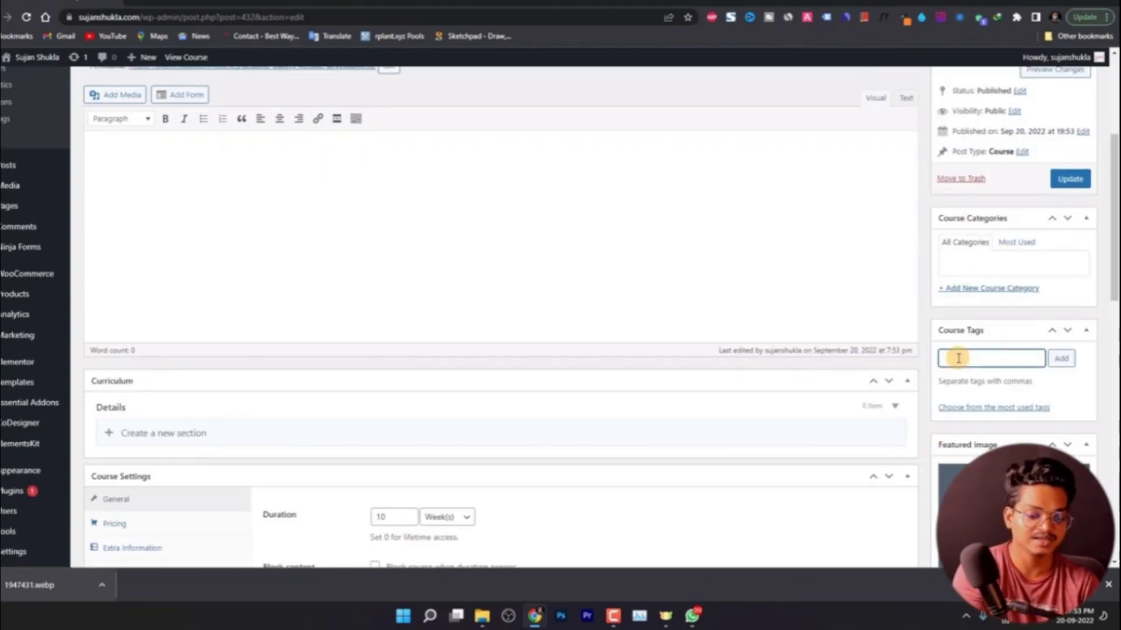
type("Wordpress, W")
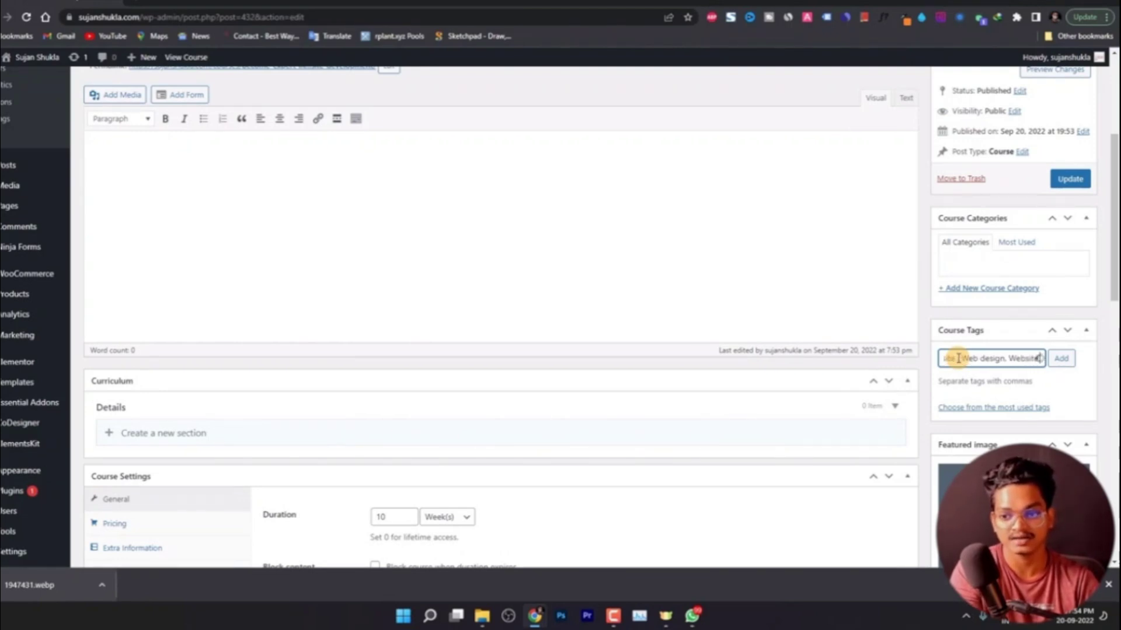
type("pme")
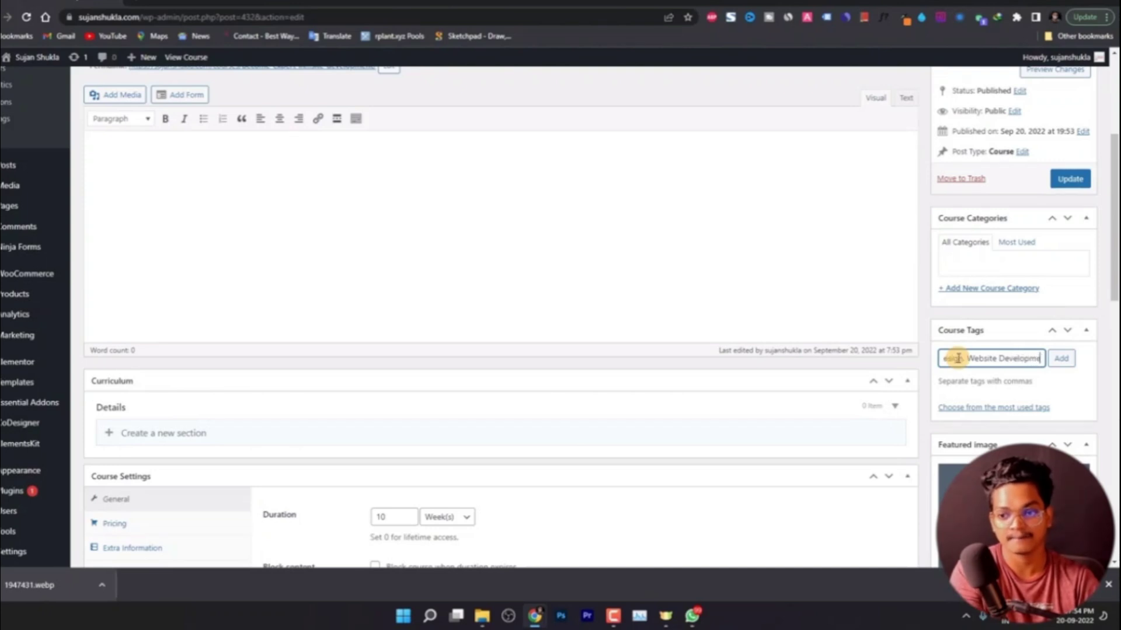
type("nt , Ecommerce")
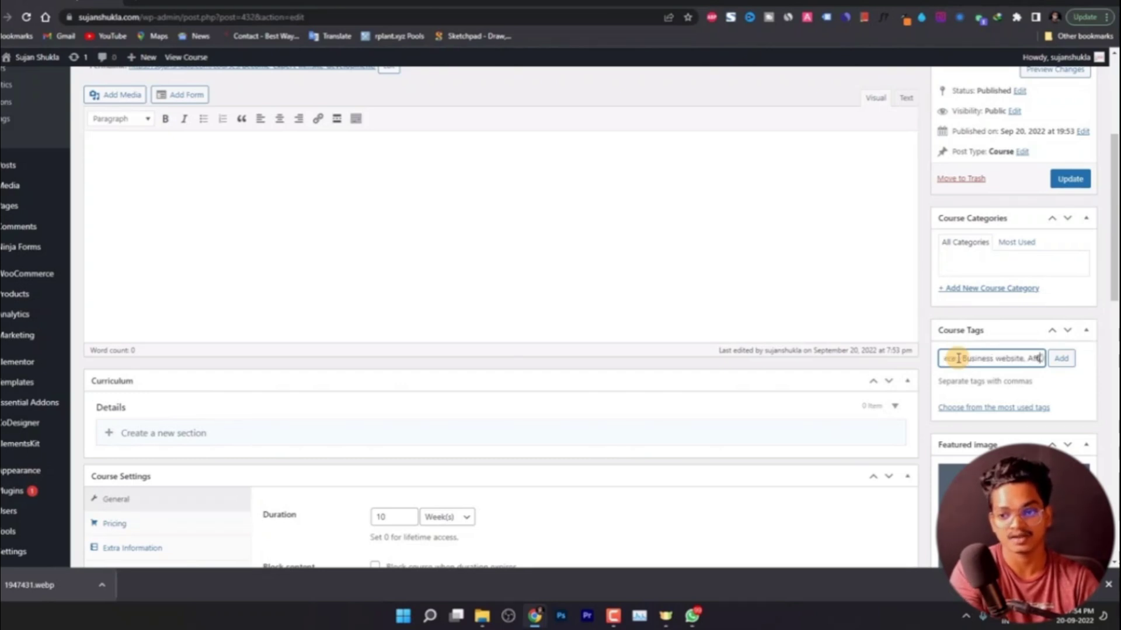
type("iliate market")
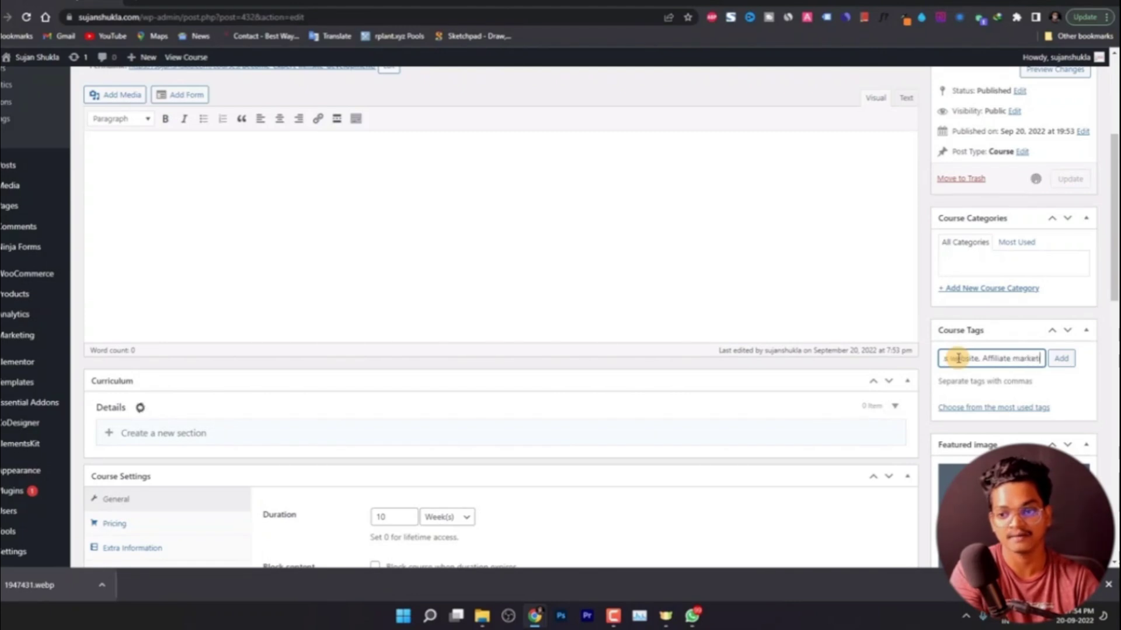
type("ing Website,")
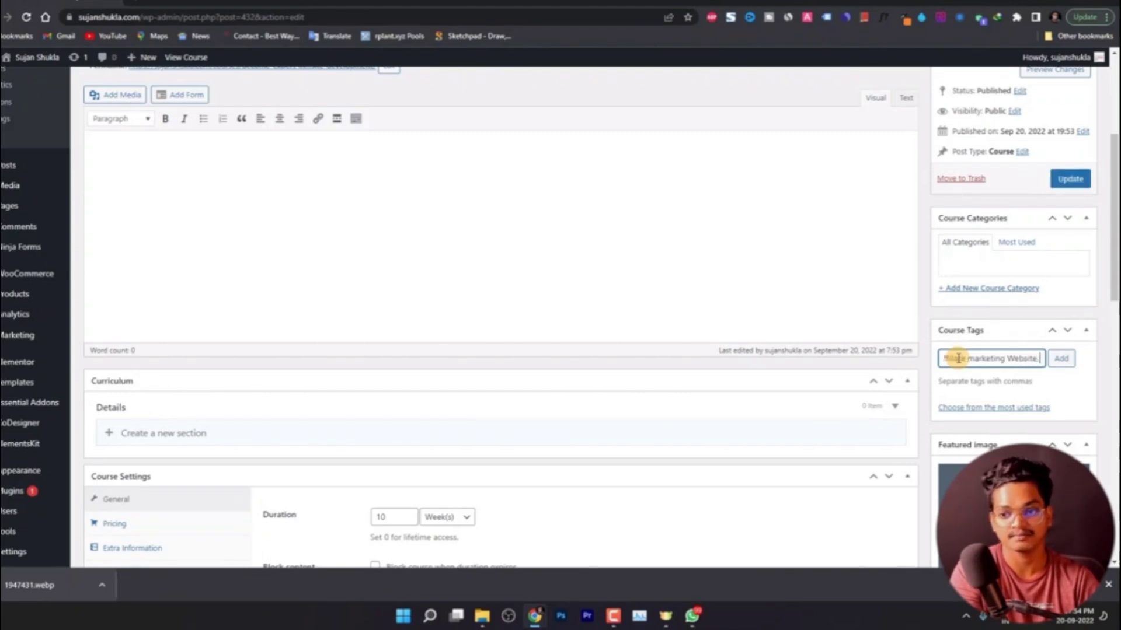
key("BackSpace")
key("BackSpace")
left_click(1071, 360)
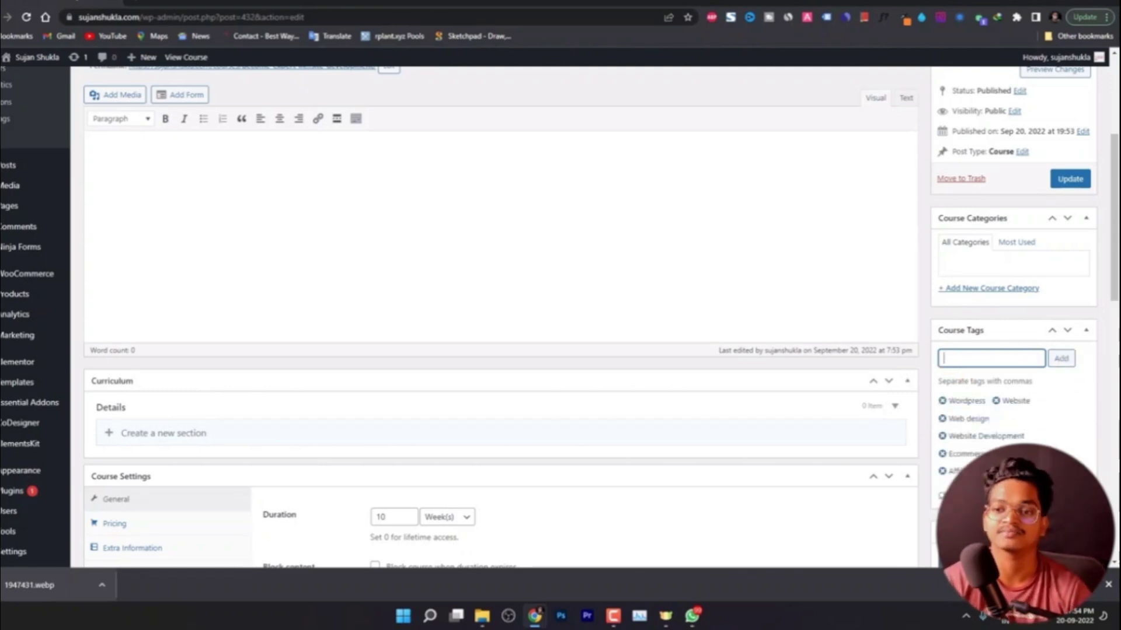
Create the course category WEB DEVELOPMENT, assign it to the course, and update the published course.
scroll(501, 315, "up", 2)
left_click(990, 407)
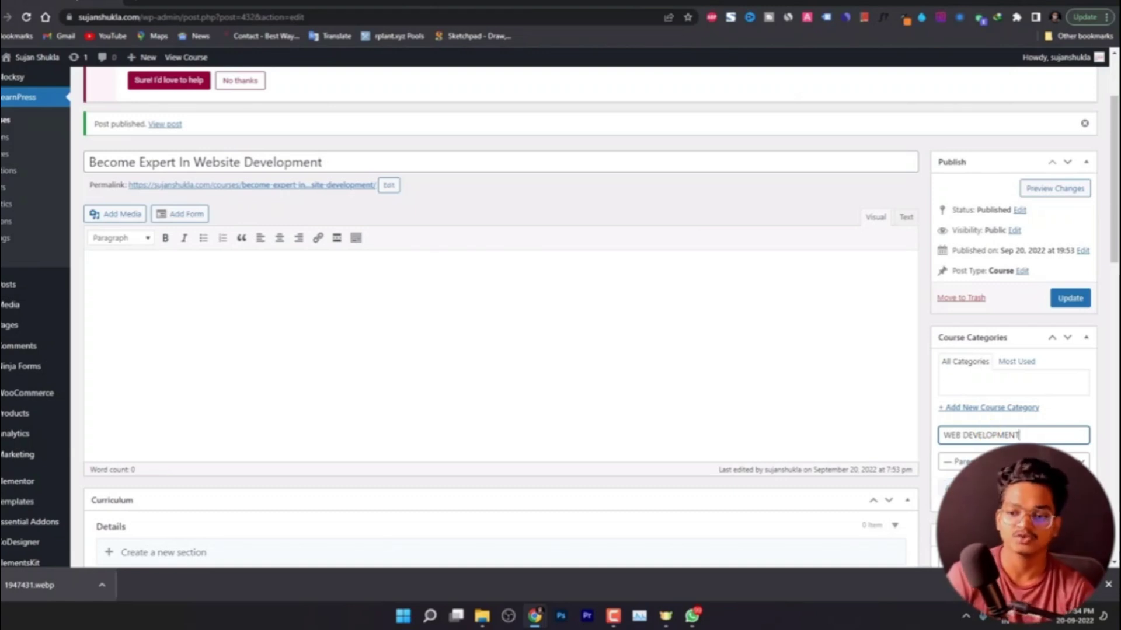
key("Return")
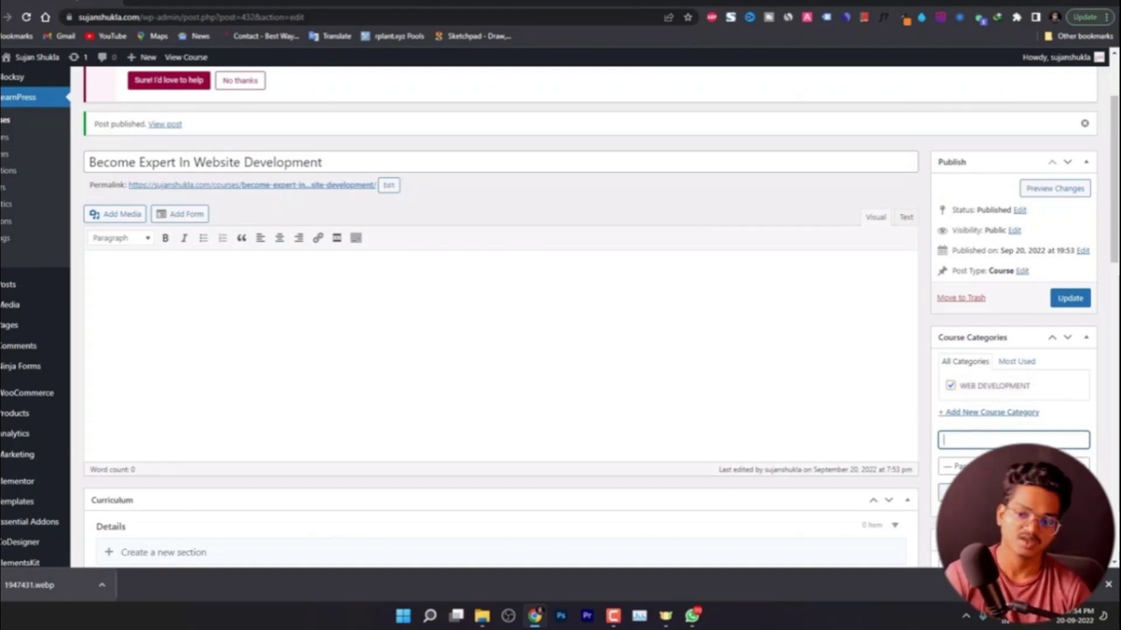
left_click(1061, 298)
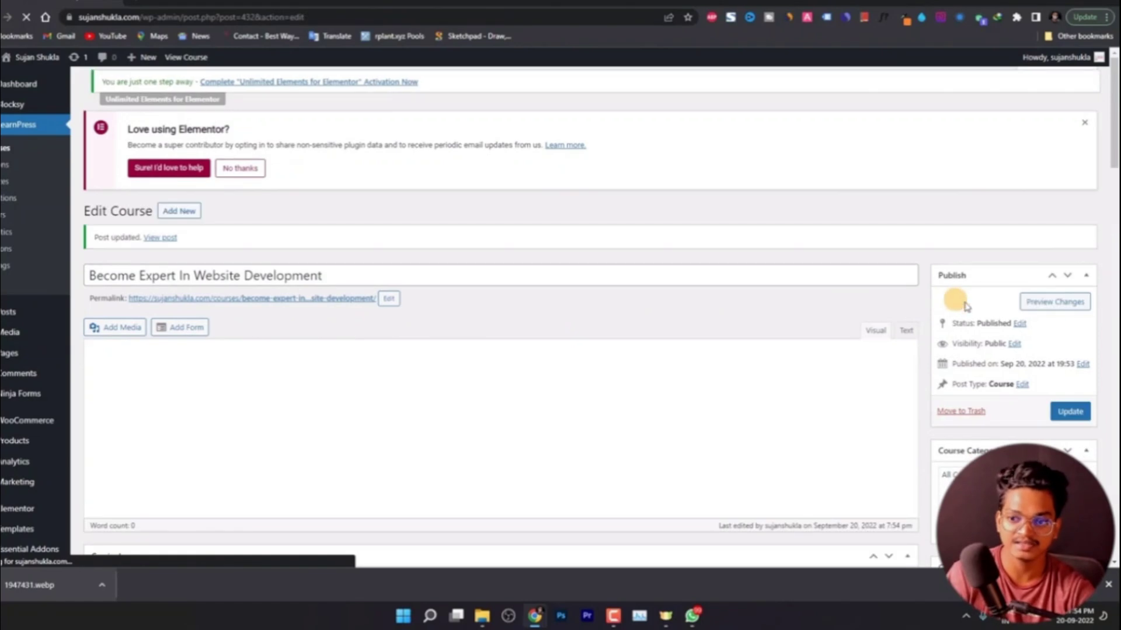
scroll(995, 416, "down", 4)
scroll(993, 412, "down", 4)
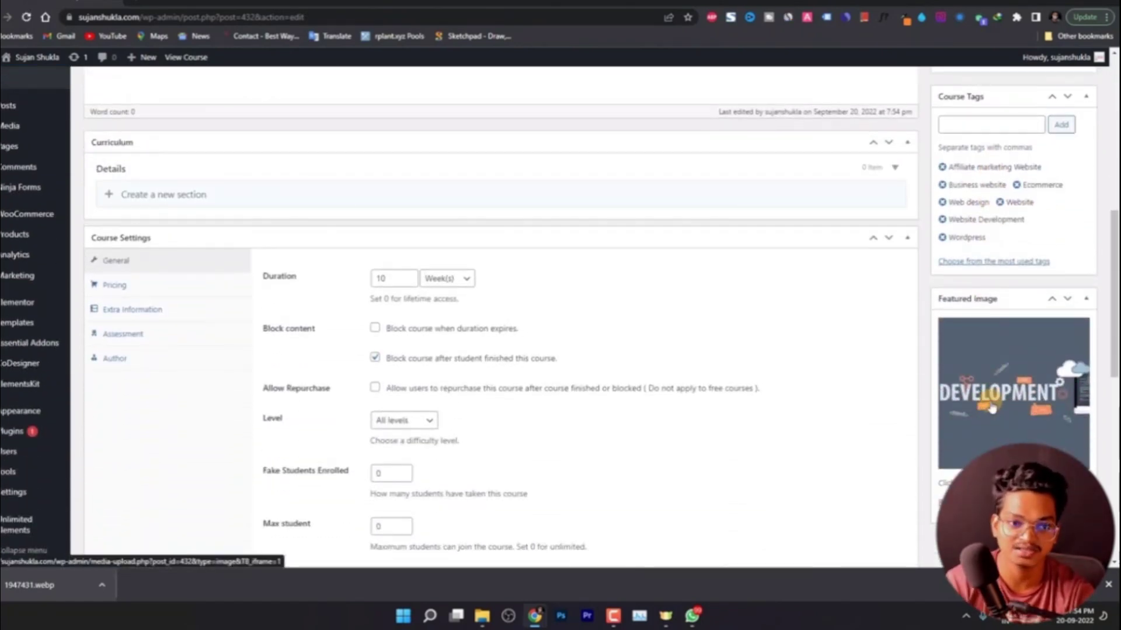
scroll(991, 407, "up", 4)
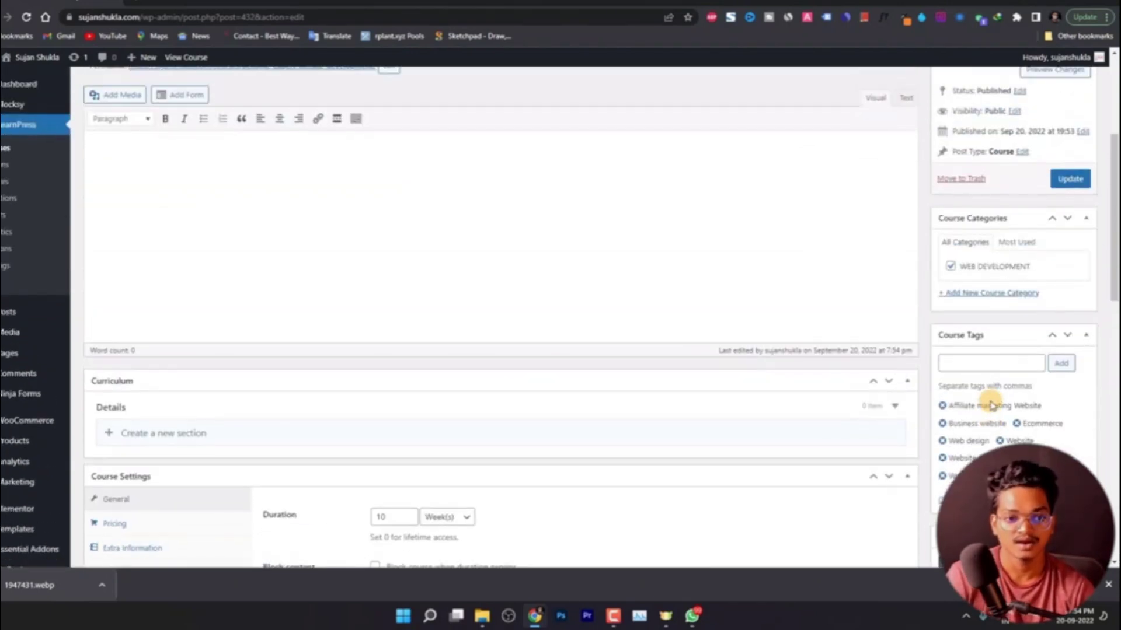
Write the course description "This is Course Description .. for sample purpose.. Thank you for looking at me...".
scroll(991, 405, "up", 3)
left_click(321, 339)
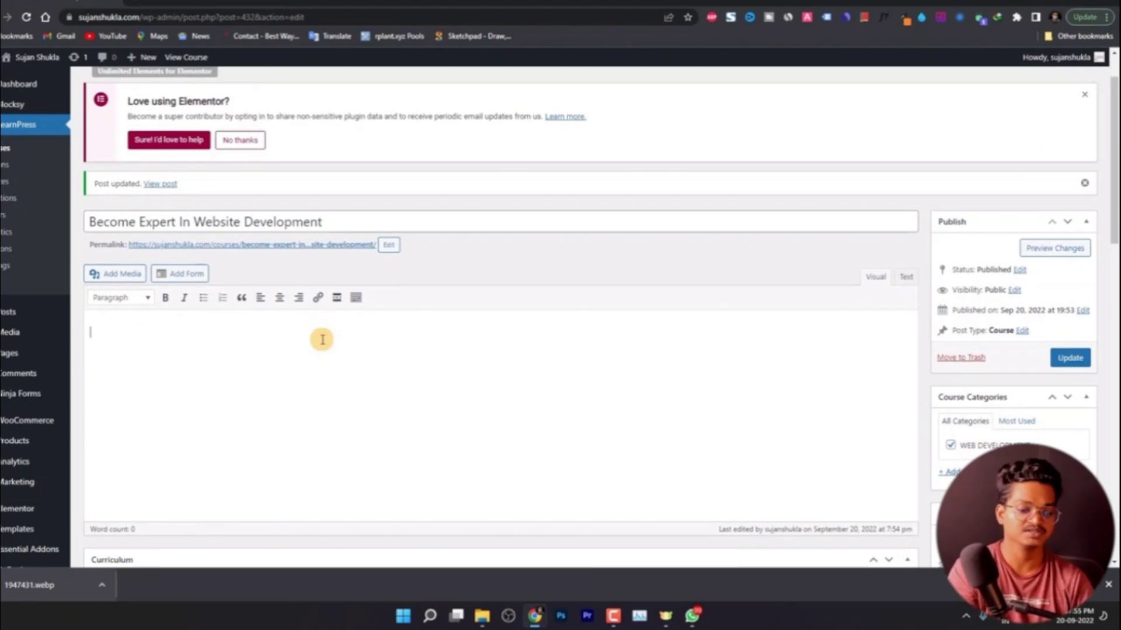
type("This is Co")
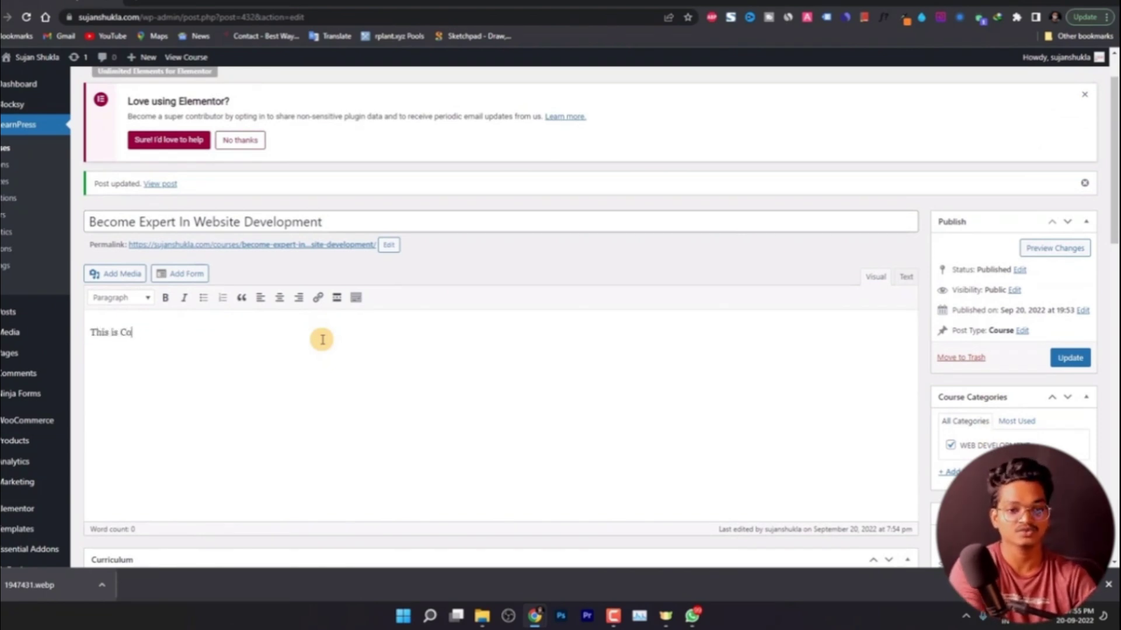
type("urse Descrip")
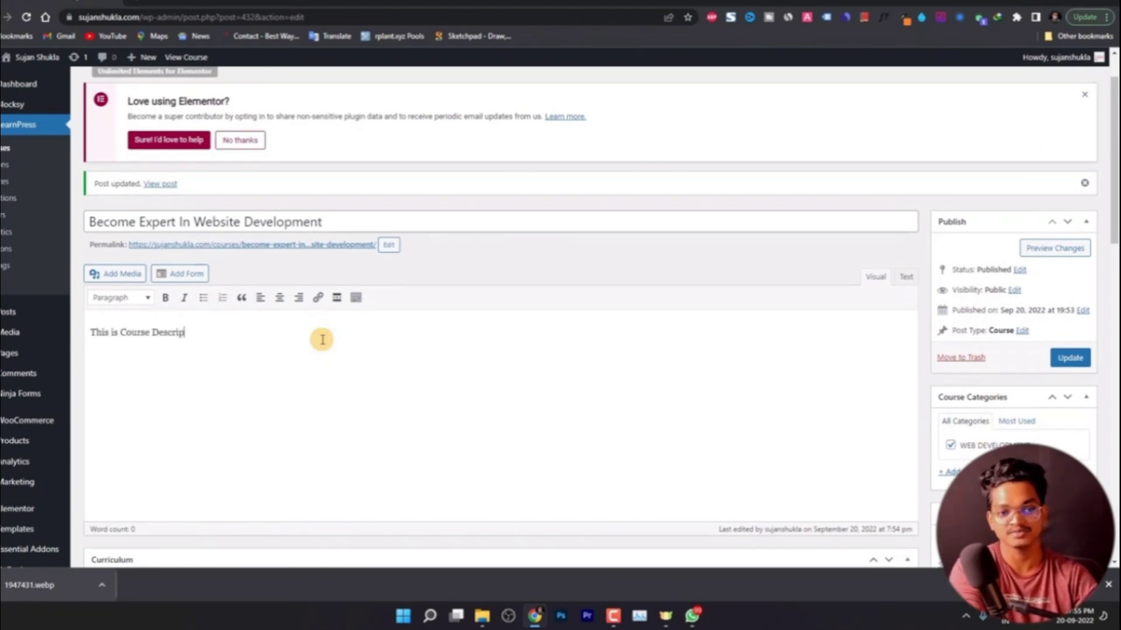
type("tion .. for sample purpose.. Thank you ")
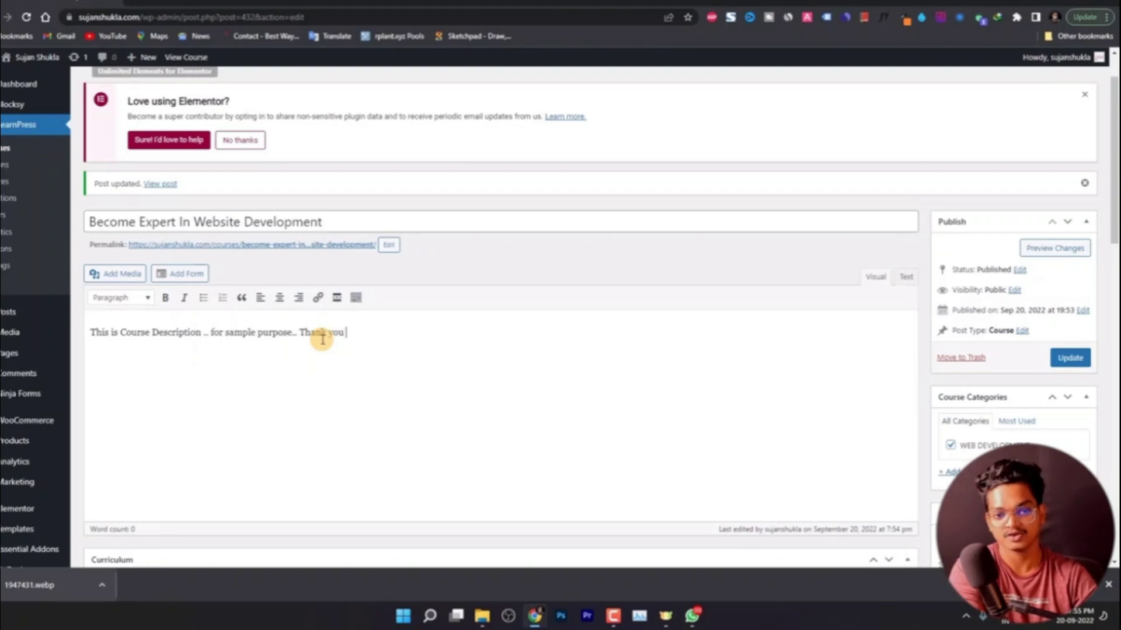
type("for looking at me...")
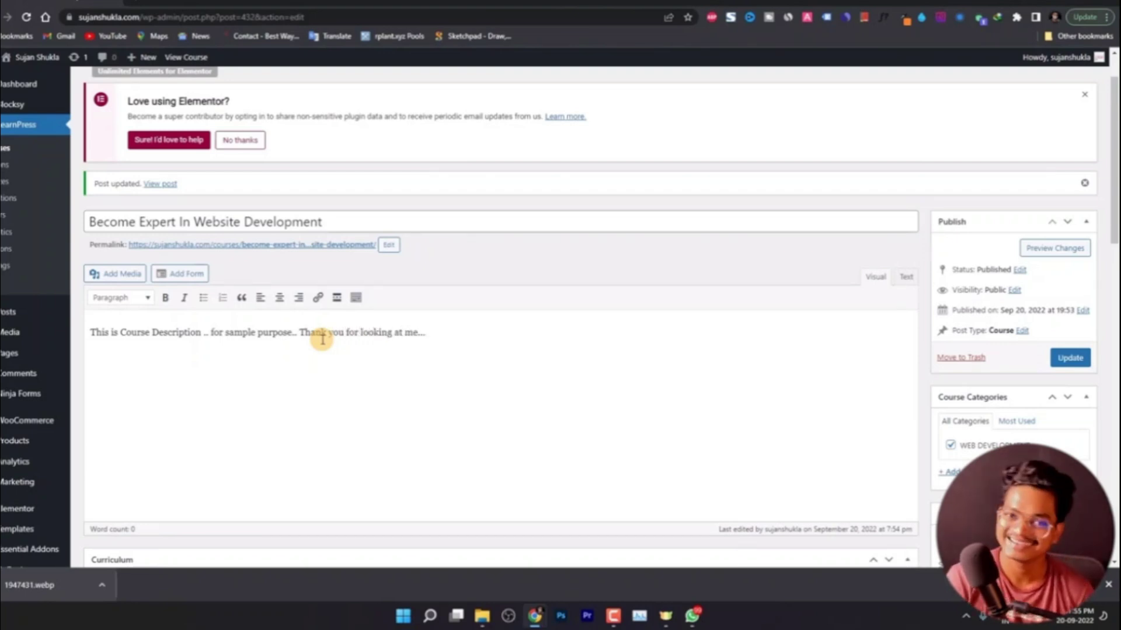
Set the unit of the course duration to Day(s) in the general course settings.
scroll(333, 338, "down", 3)
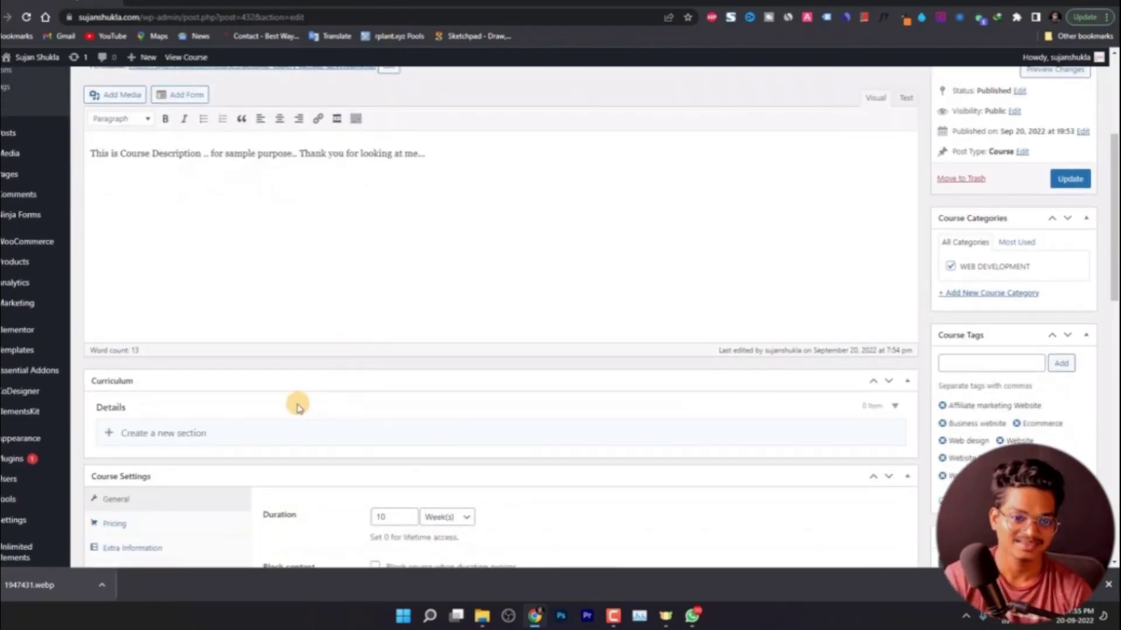
scroll(296, 400, "down", 3)
scroll(204, 327, "down", 1)
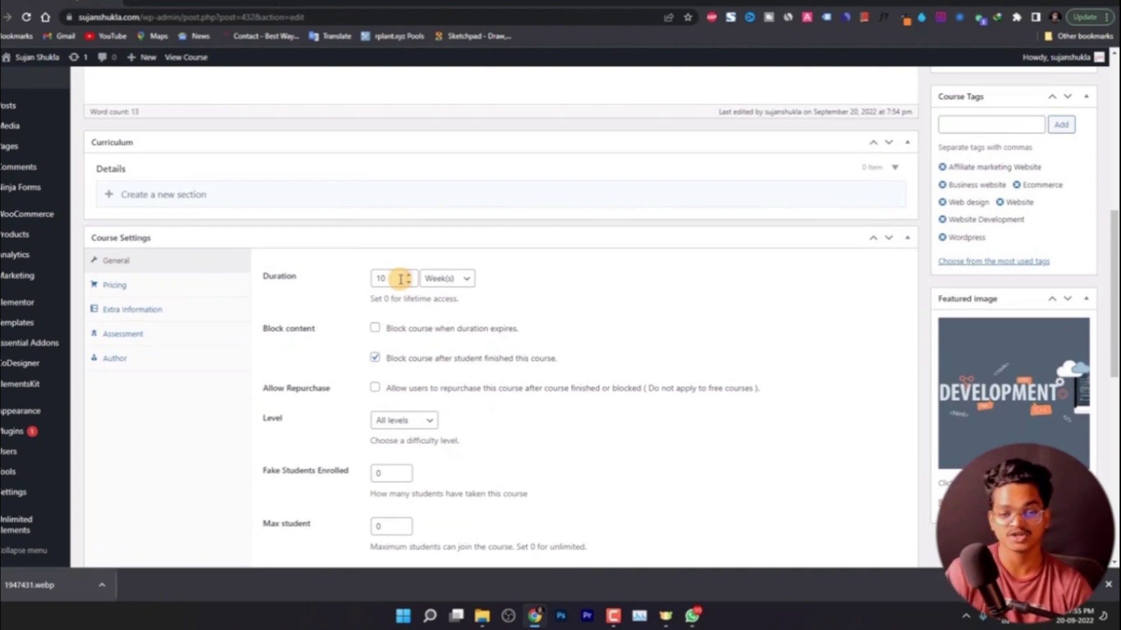
left_click(440, 279)
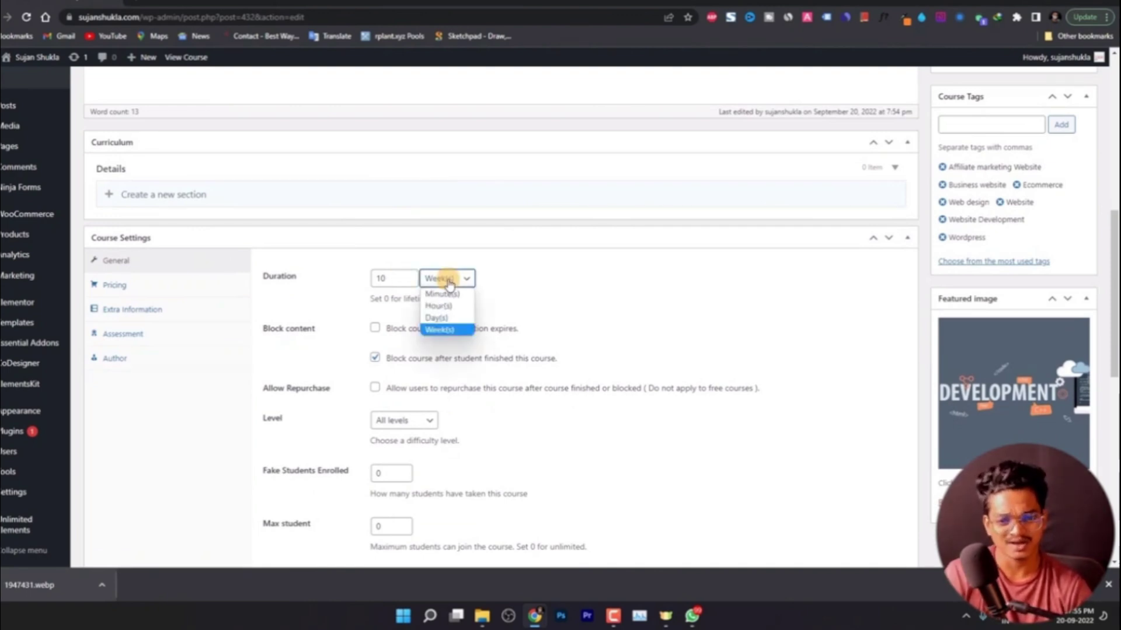
left_click(440, 317)
left_click(447, 283)
left_click(448, 295)
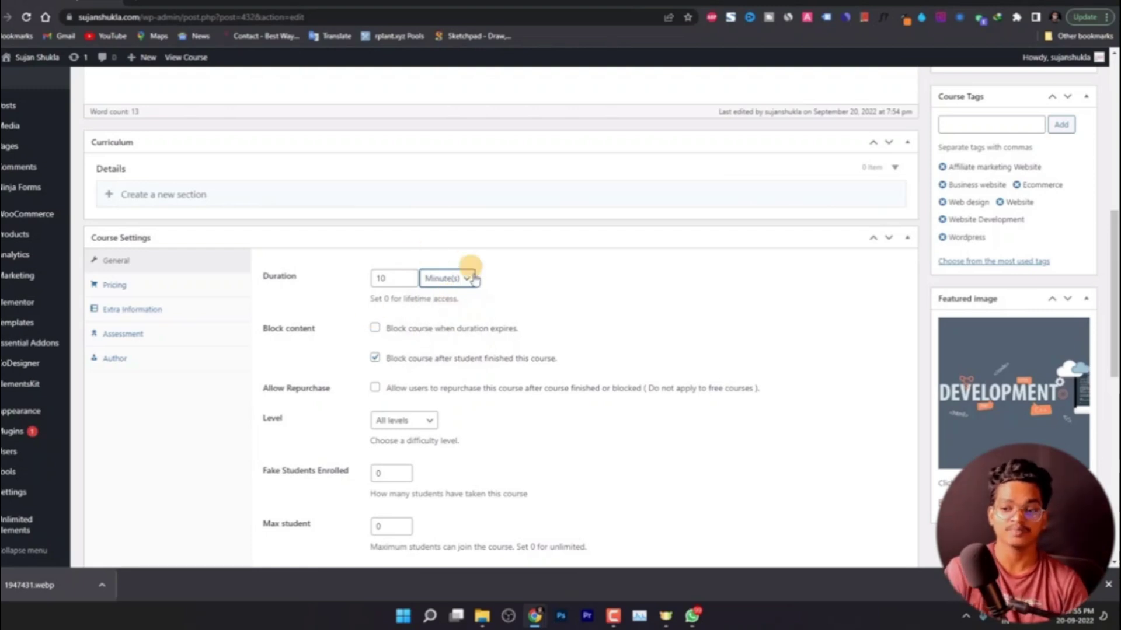
left_click_drag(393, 278, 369, 282)
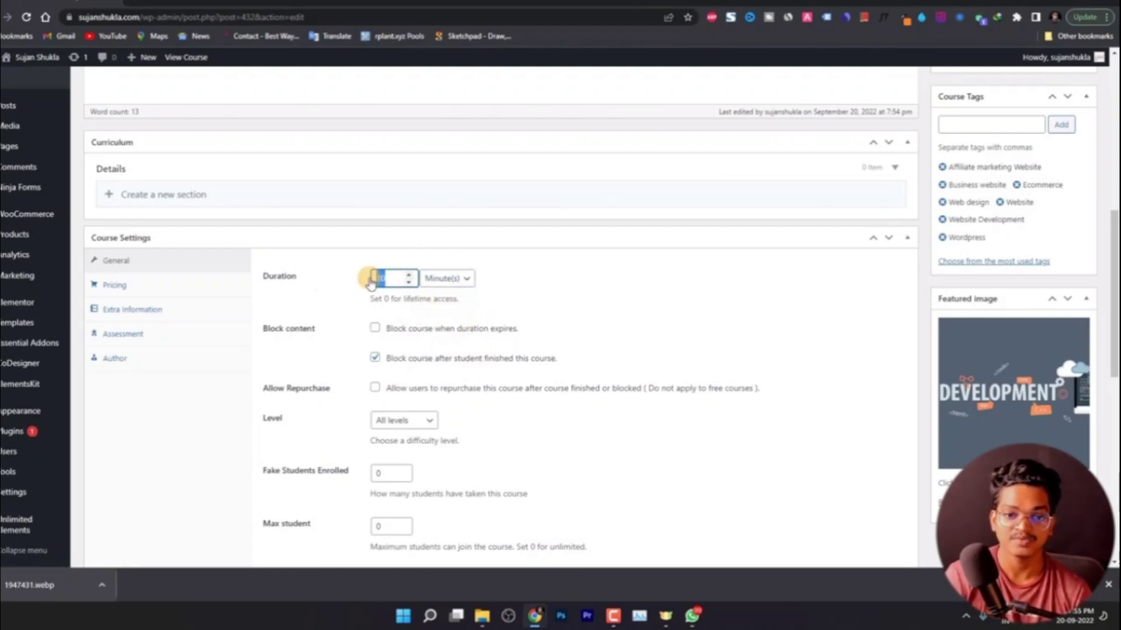
left_click(461, 278)
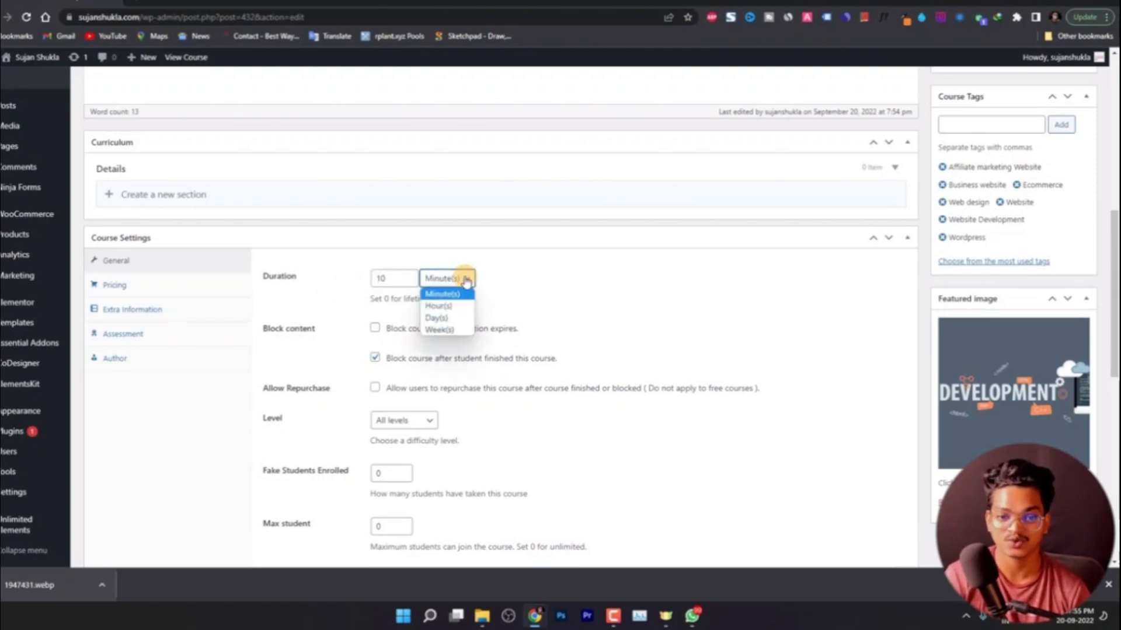
left_click(447, 317)
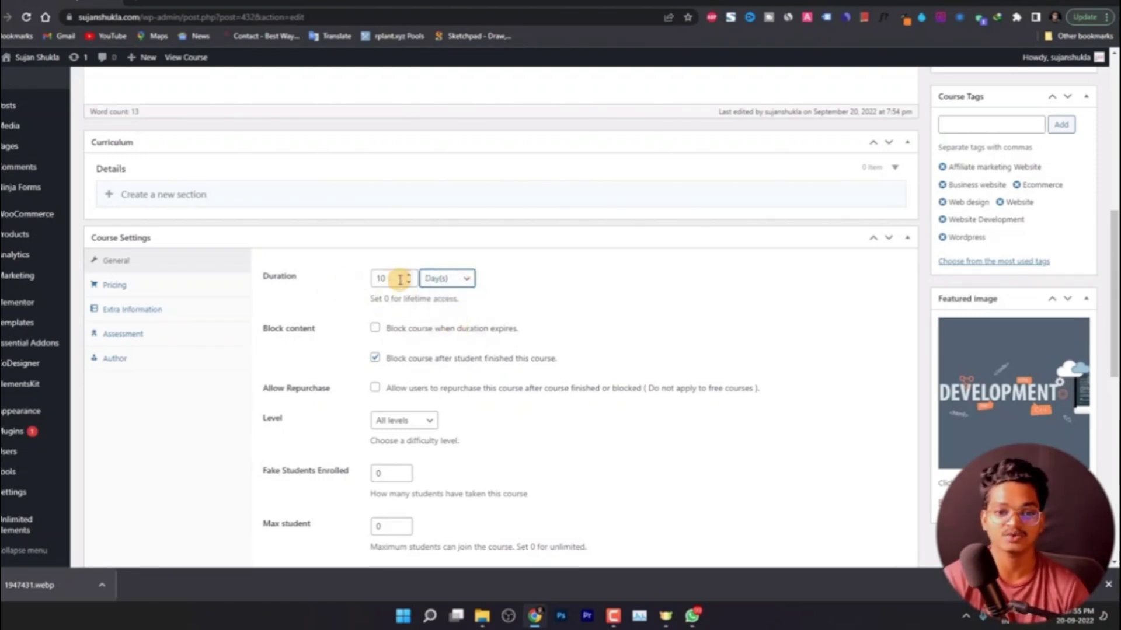
double_click(376, 279)
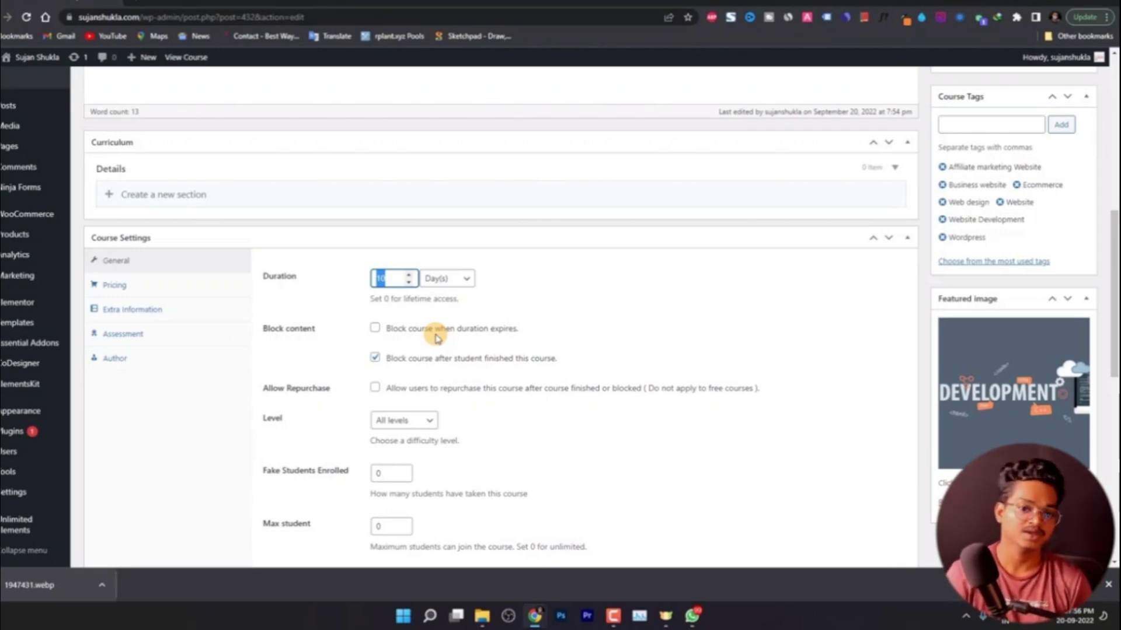
Disable blocking the course after the student has finished it, leaving blocking on duration expiry off.
left_click(374, 328)
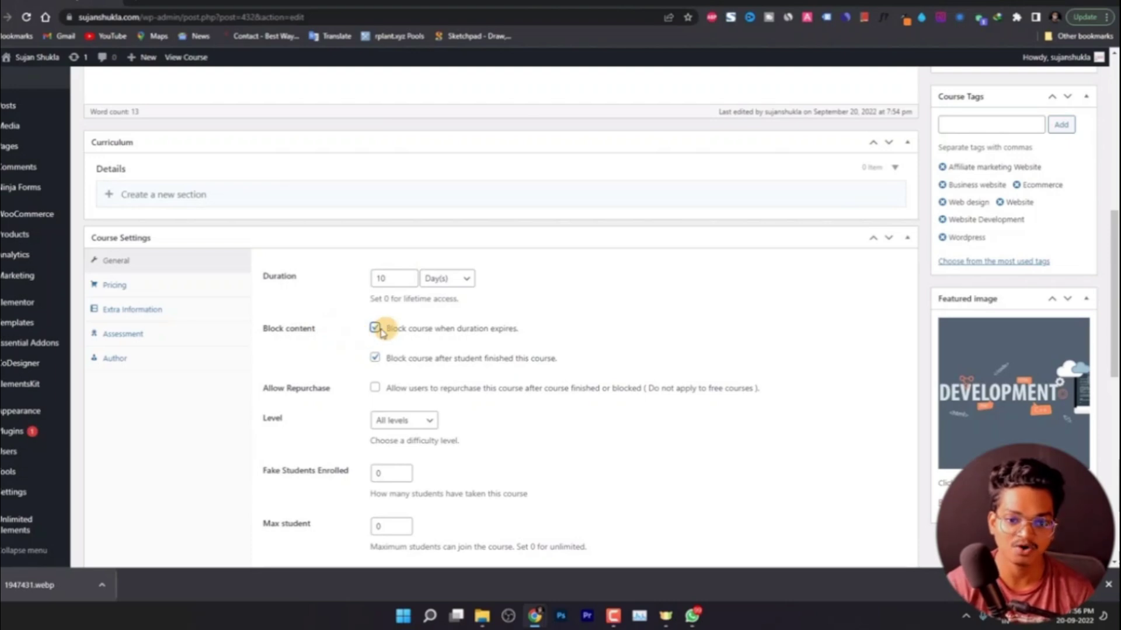
left_click(375, 328)
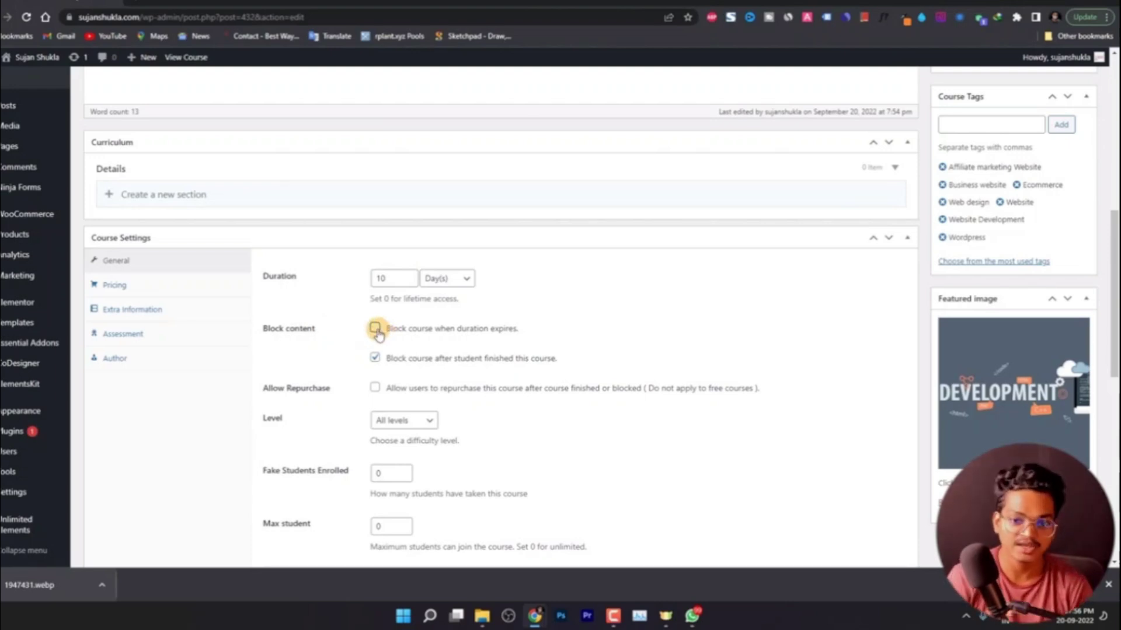
left_click(387, 358)
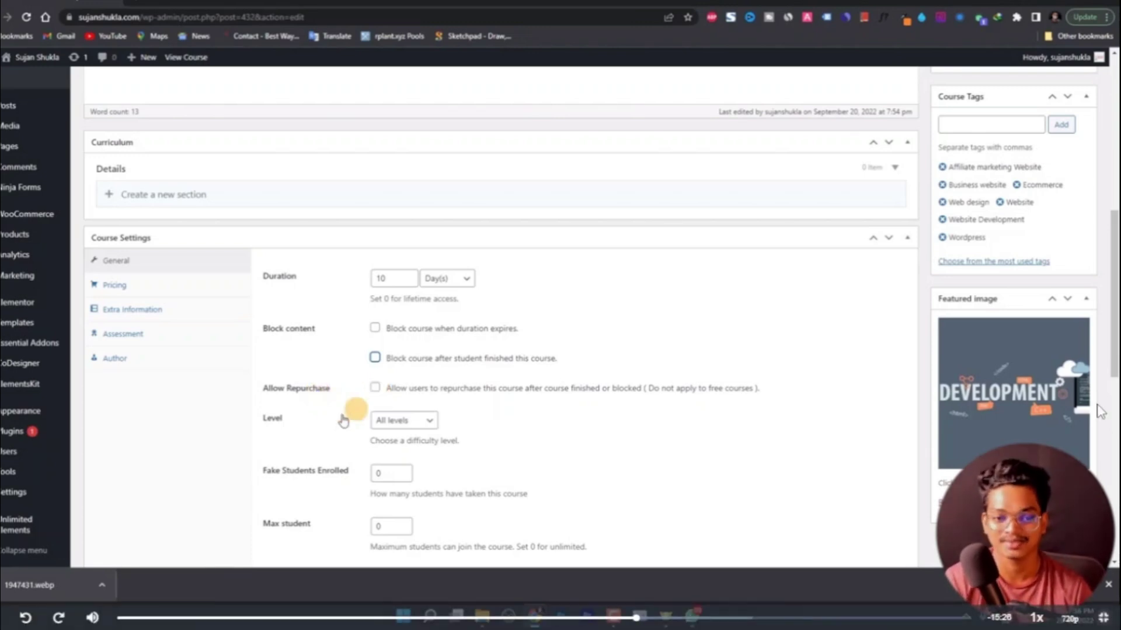
Try the Beginner difficulty level for the course and return it to All levels.
left_click(402, 422)
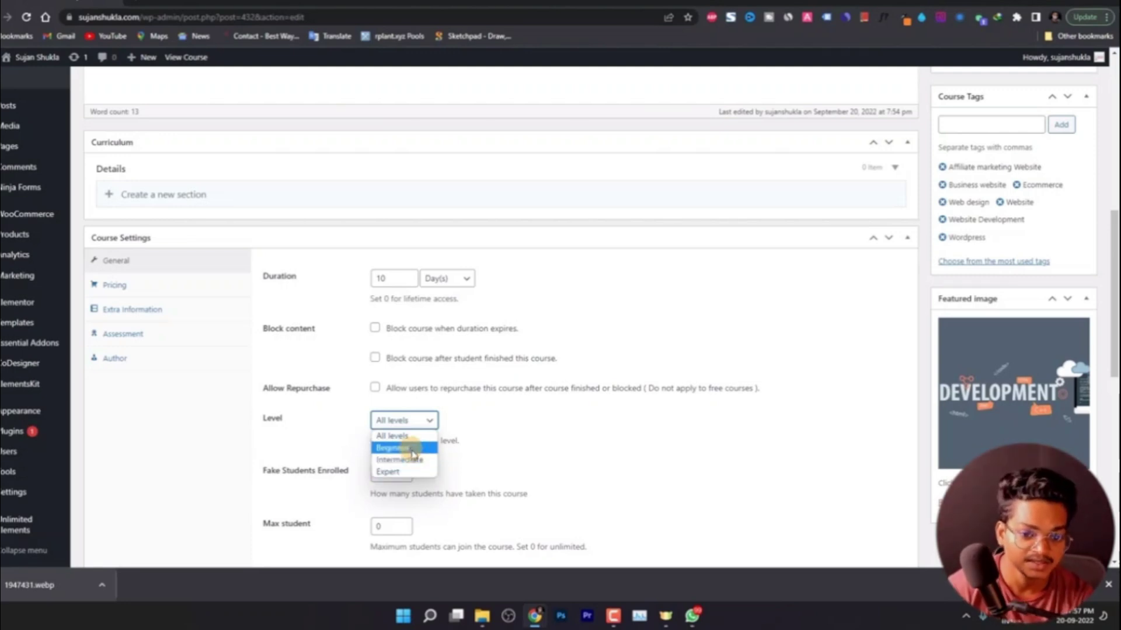
left_click(415, 450)
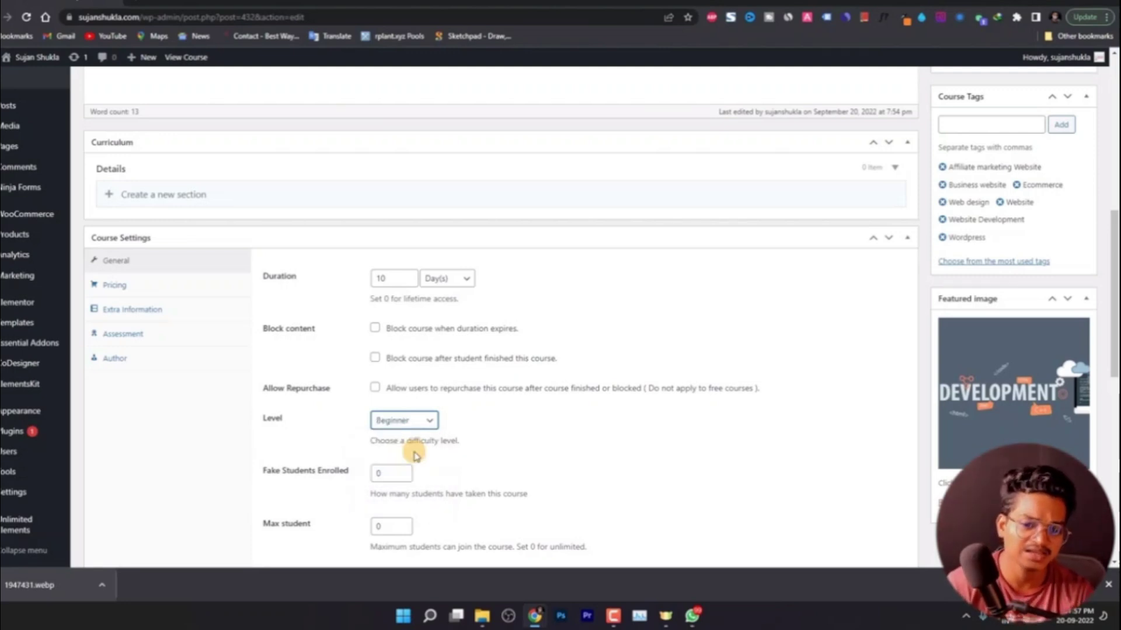
left_click(422, 421)
left_click(424, 437)
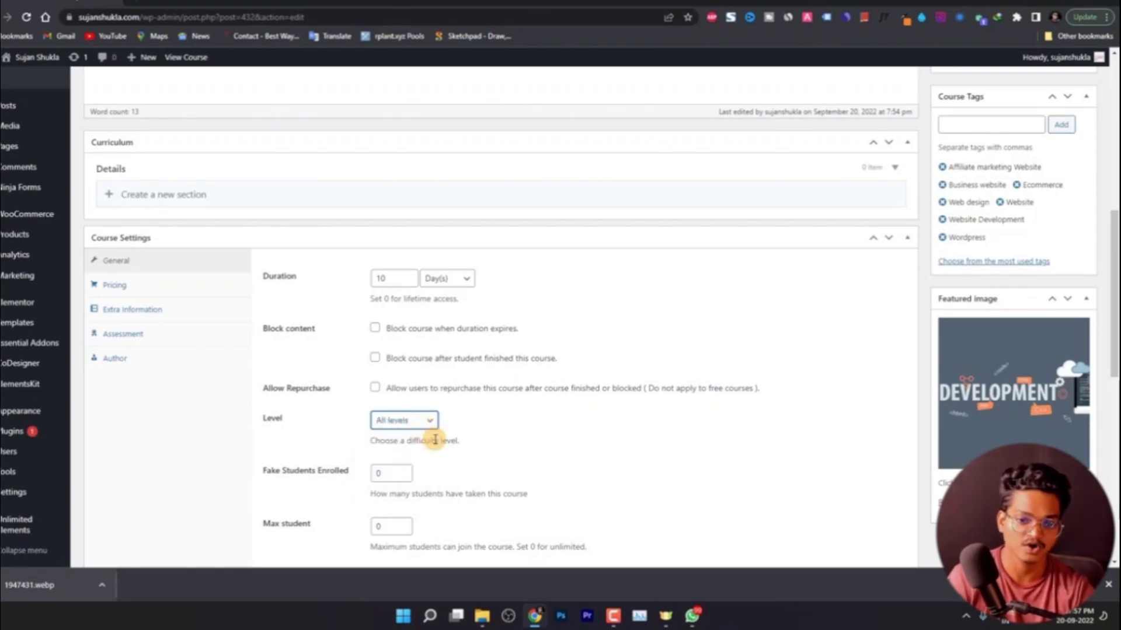
Set the number of fake students enrolled in the course to 617.
scroll(333, 432, "down", 2)
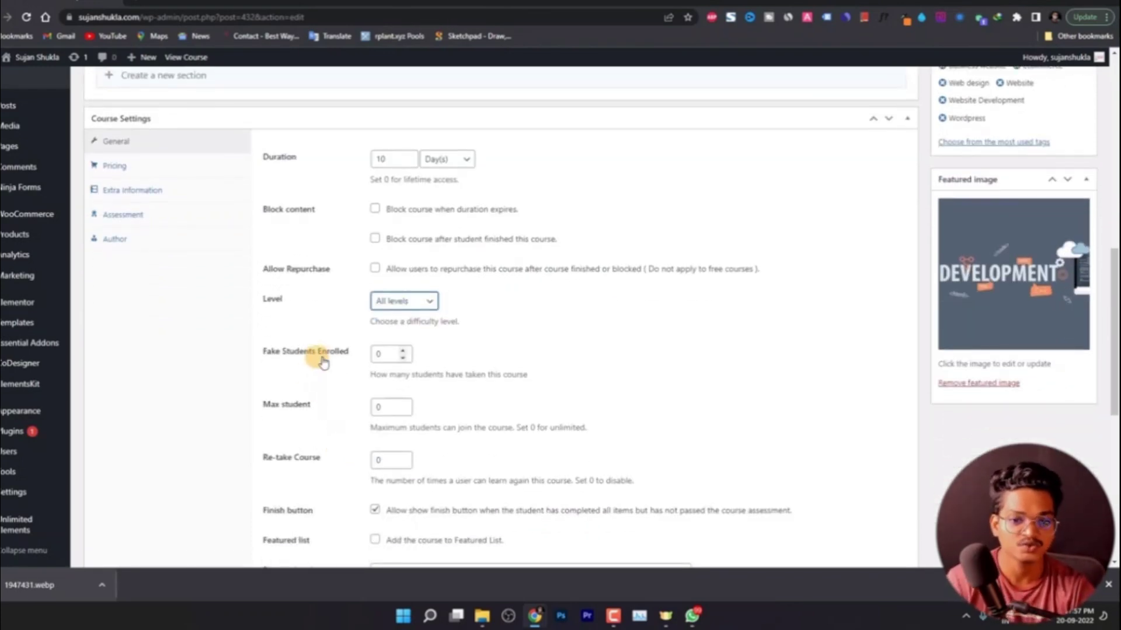
left_click(387, 354)
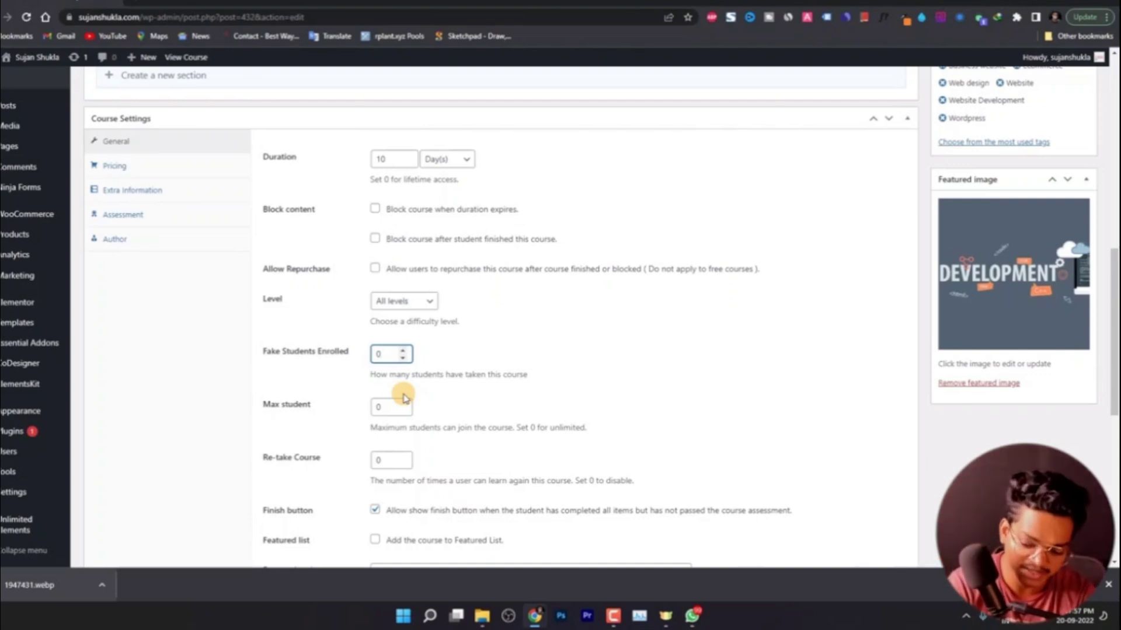
type("617")
key("Left")
key("Left")
key("BackSpace")
left_click(491, 375)
Try a limit for the maximum number of students and reset it to 0 for unlimited.
scroll(416, 396, "down", 1)
scroll(416, 395, "down", 2)
left_click(388, 289)
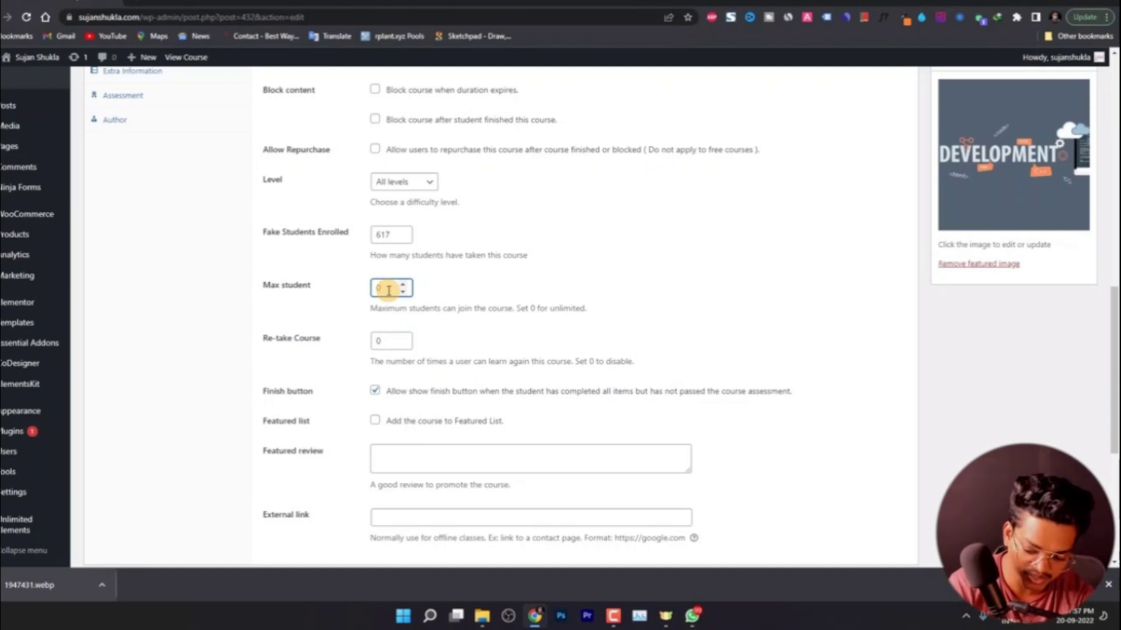
type("2000")
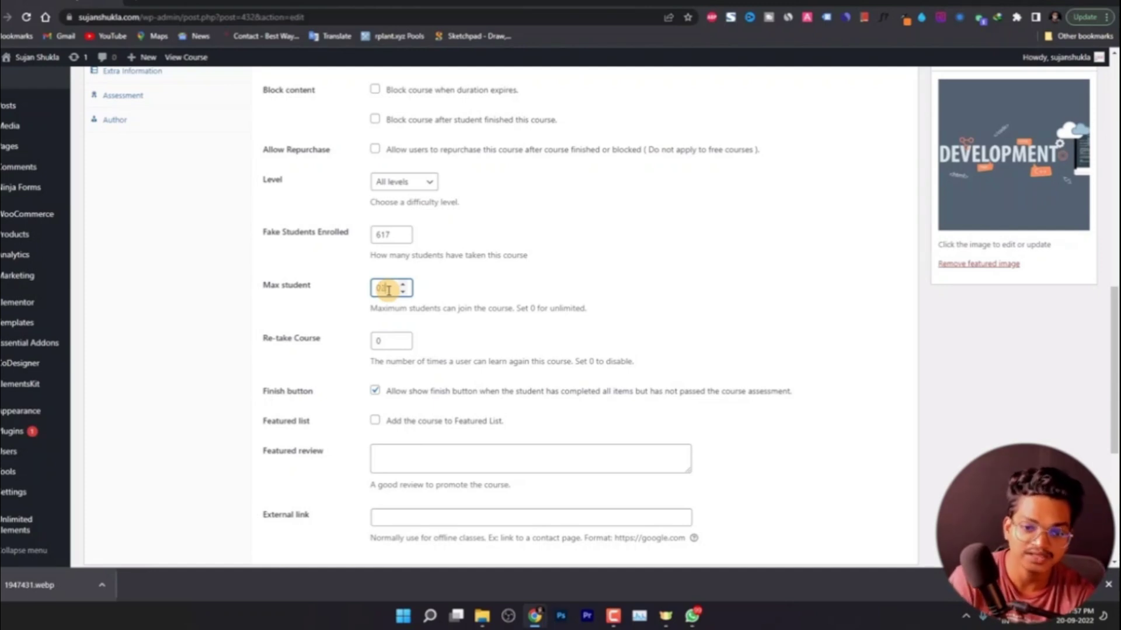
key("BackSpace")
key("BackSpace")
key("BackSpace")
key("BackSpace")
key("BackSpace")
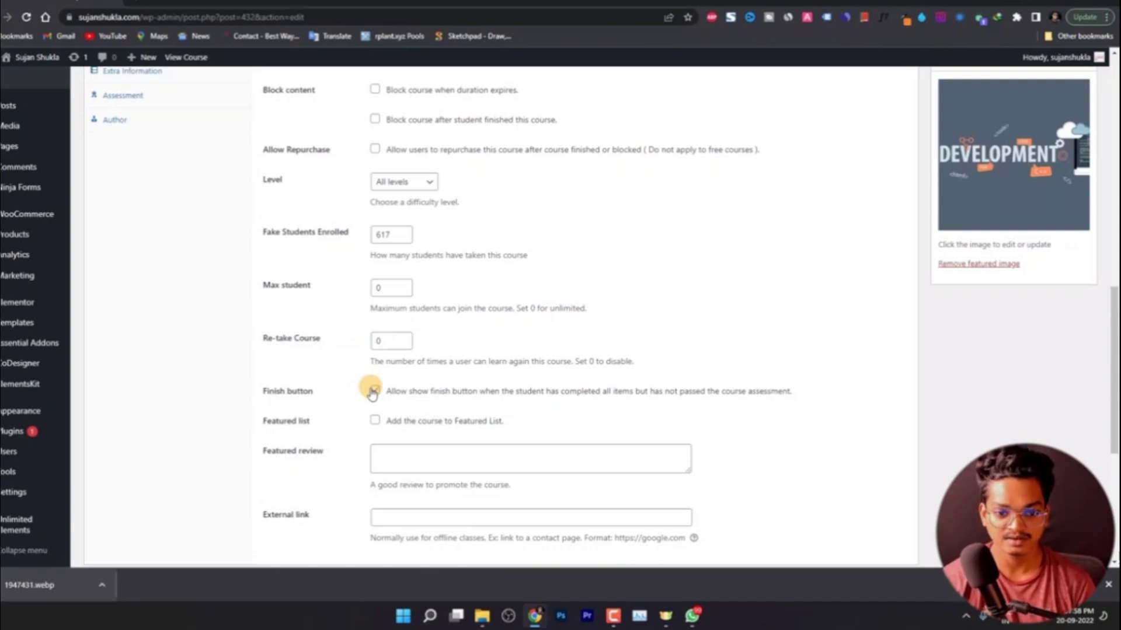
Try adding the course to the Featured List and remove it again.
scroll(342, 414, "down", 1)
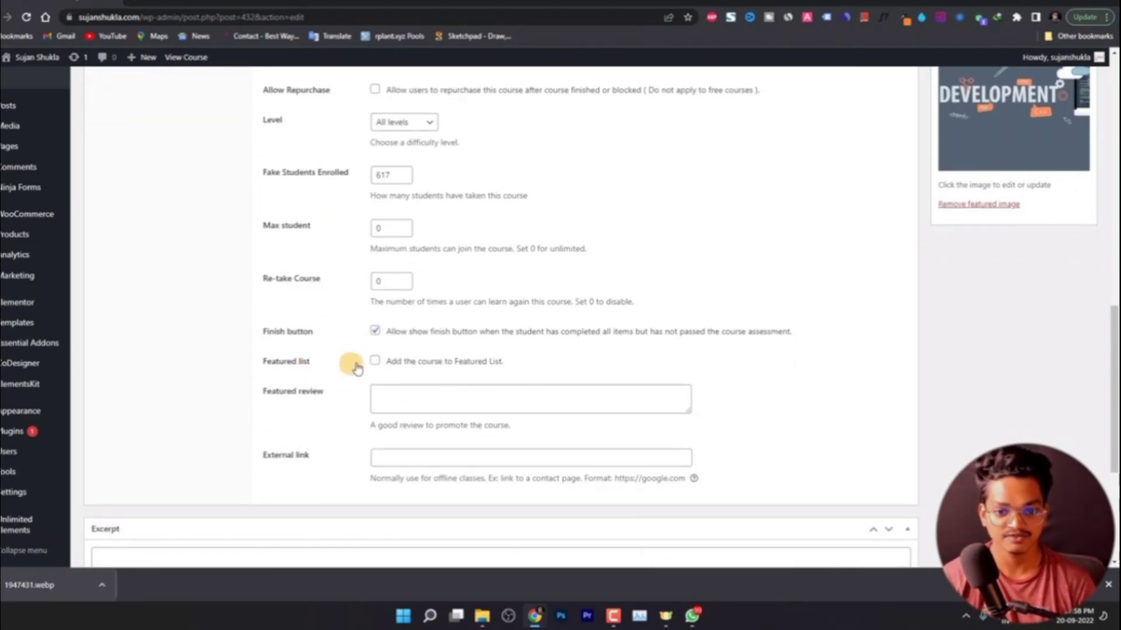
left_click(376, 361)
left_click(376, 361)
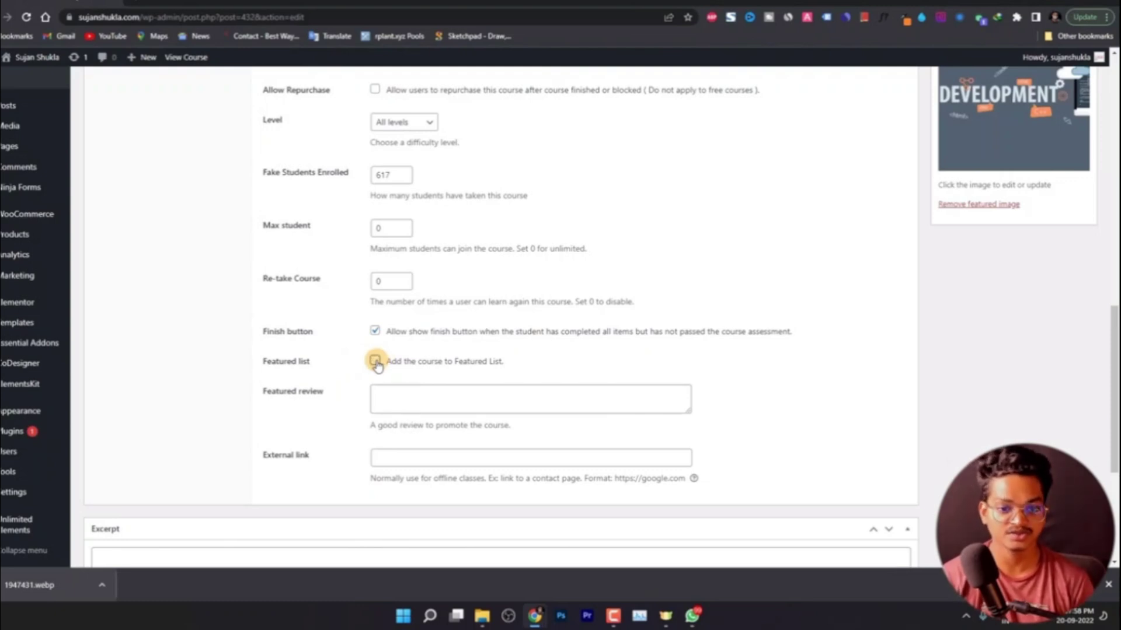
Begin the featured review with "I loved this course... After learning from it.. I made my website...".
left_click(400, 402)
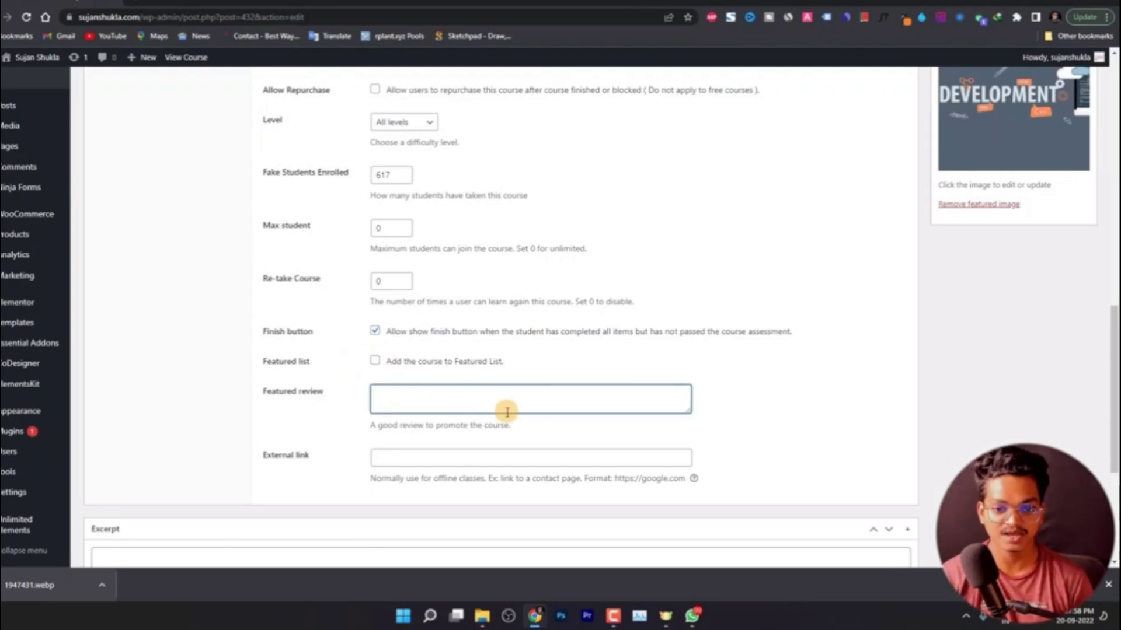
type("I loved")
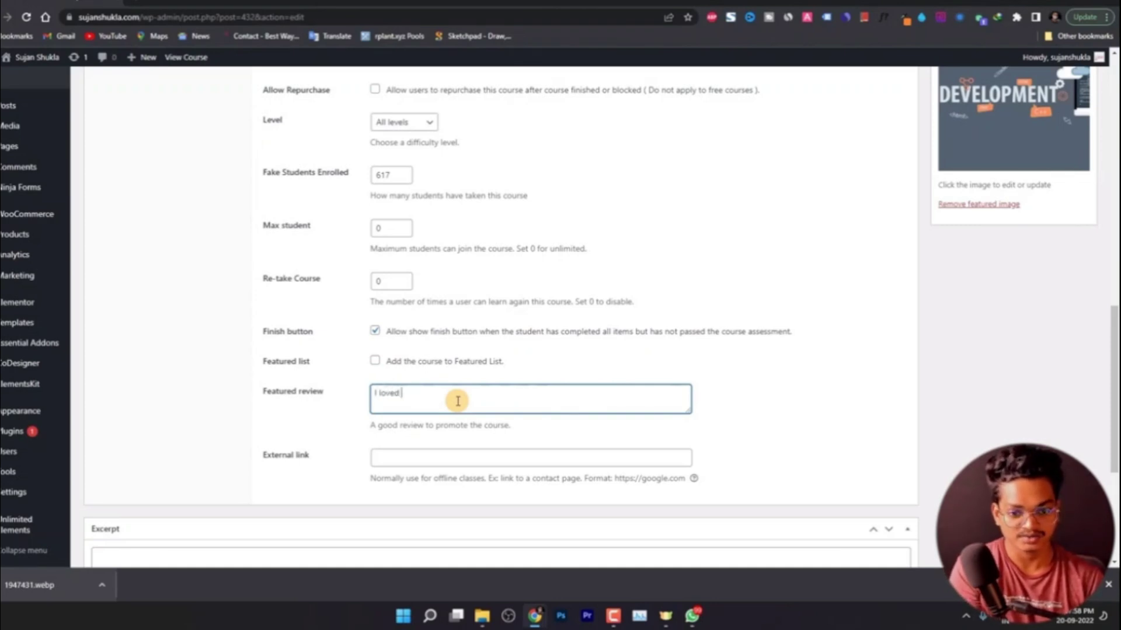
type(" this course...")
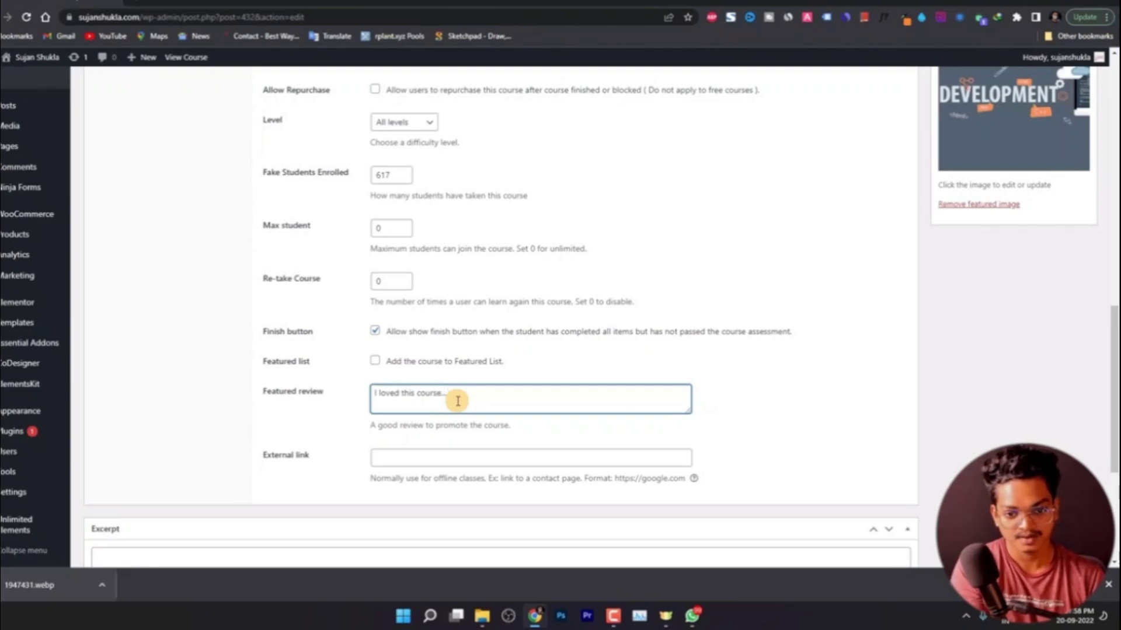
type(" After le")
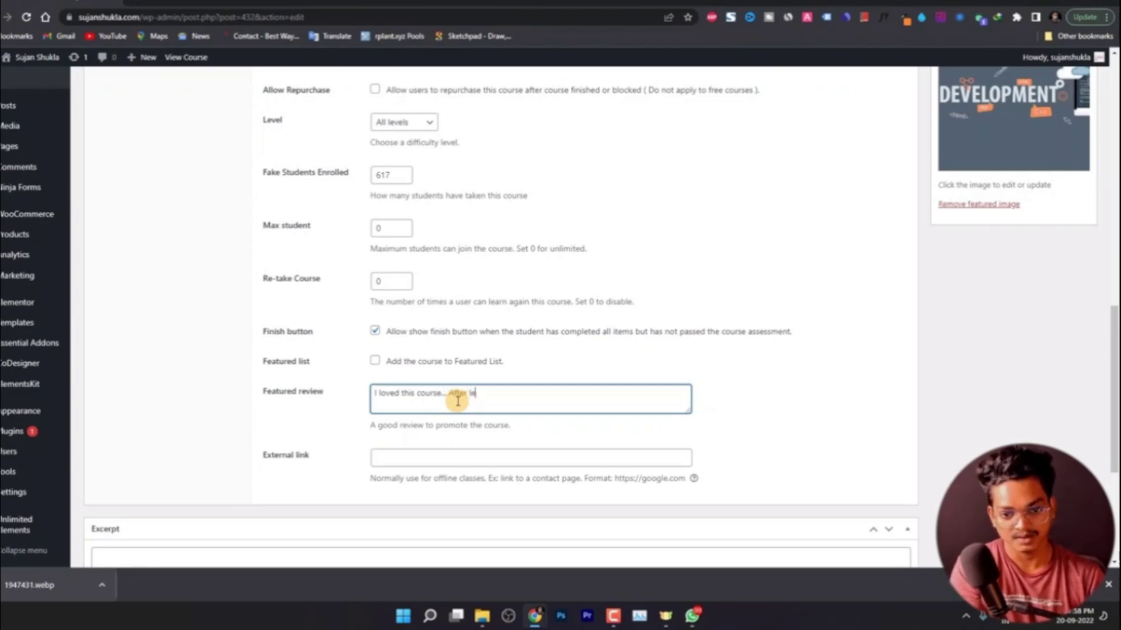
type("arning from it,")
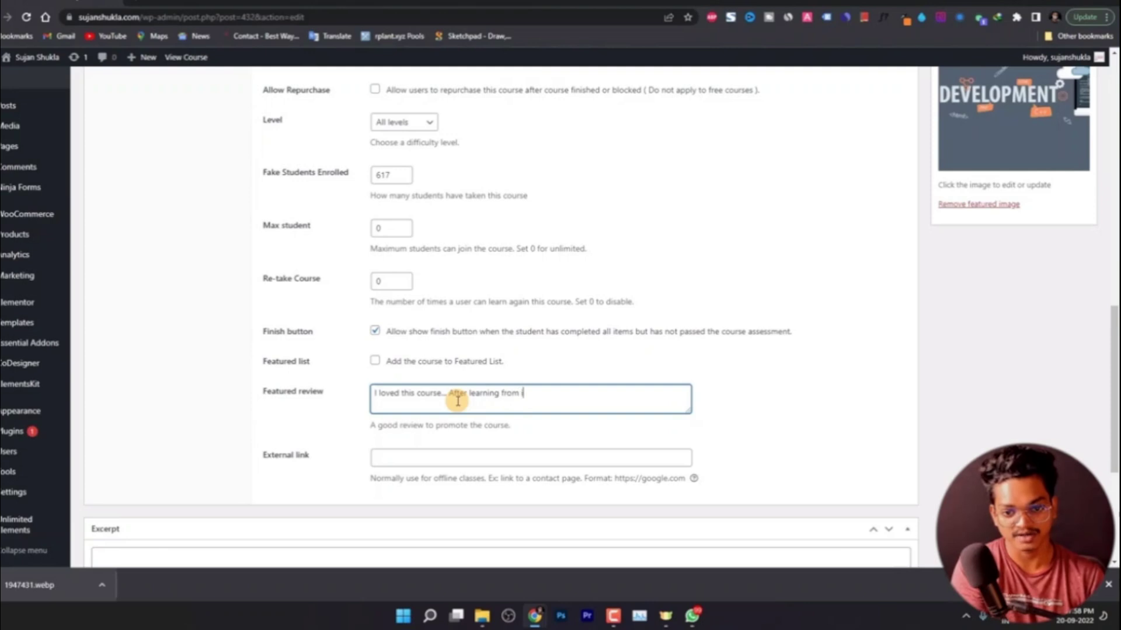
type(". I mad")
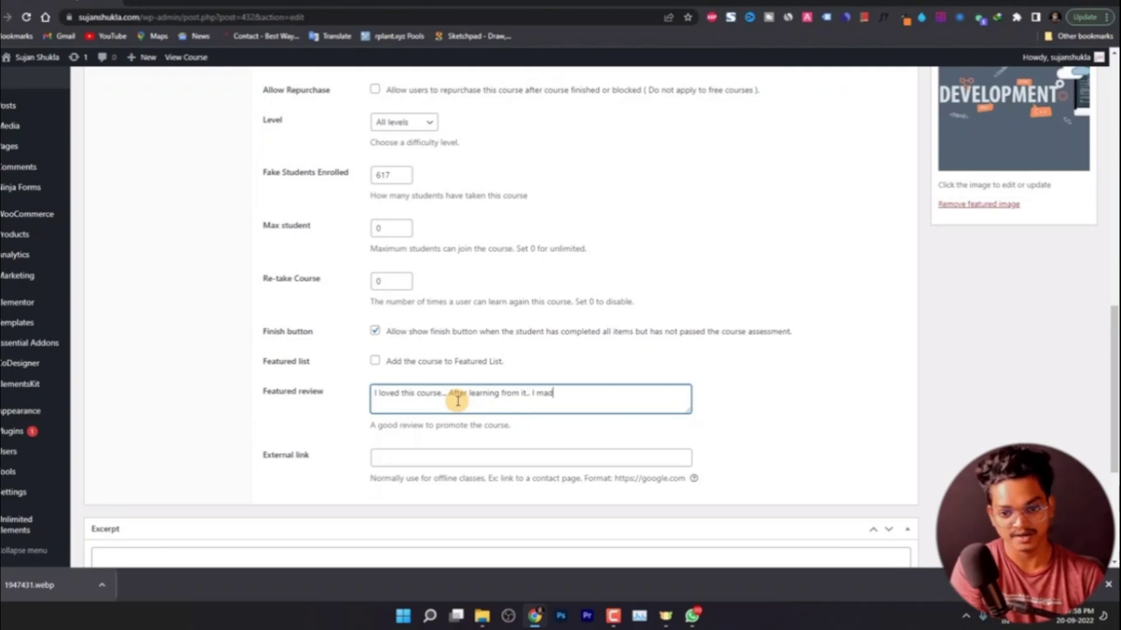
type("e my")
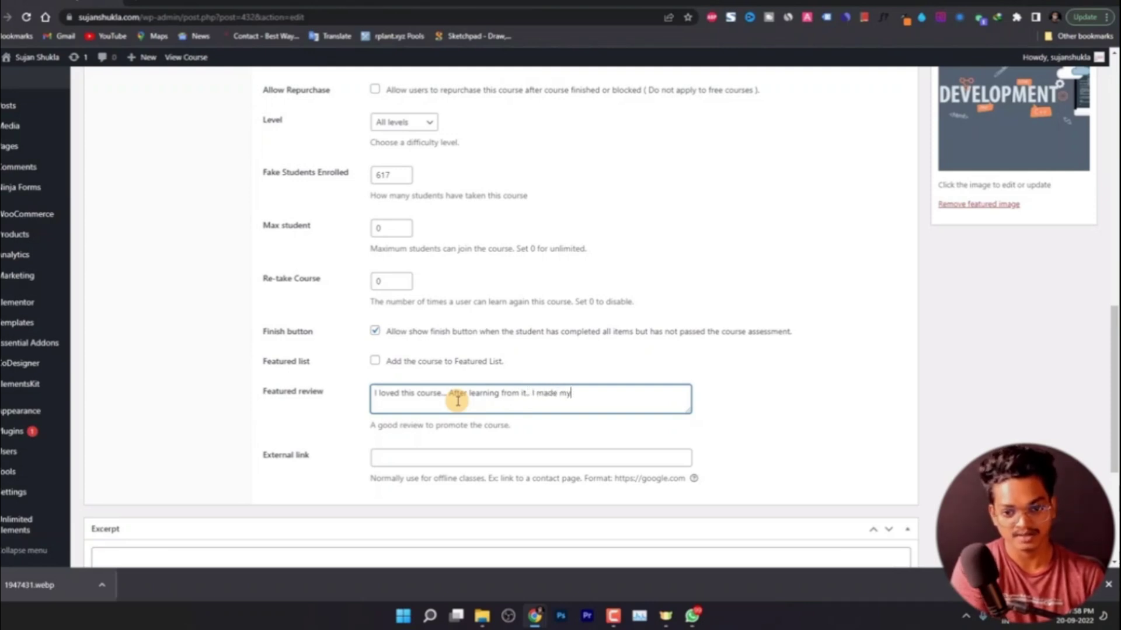
type(" website... ")
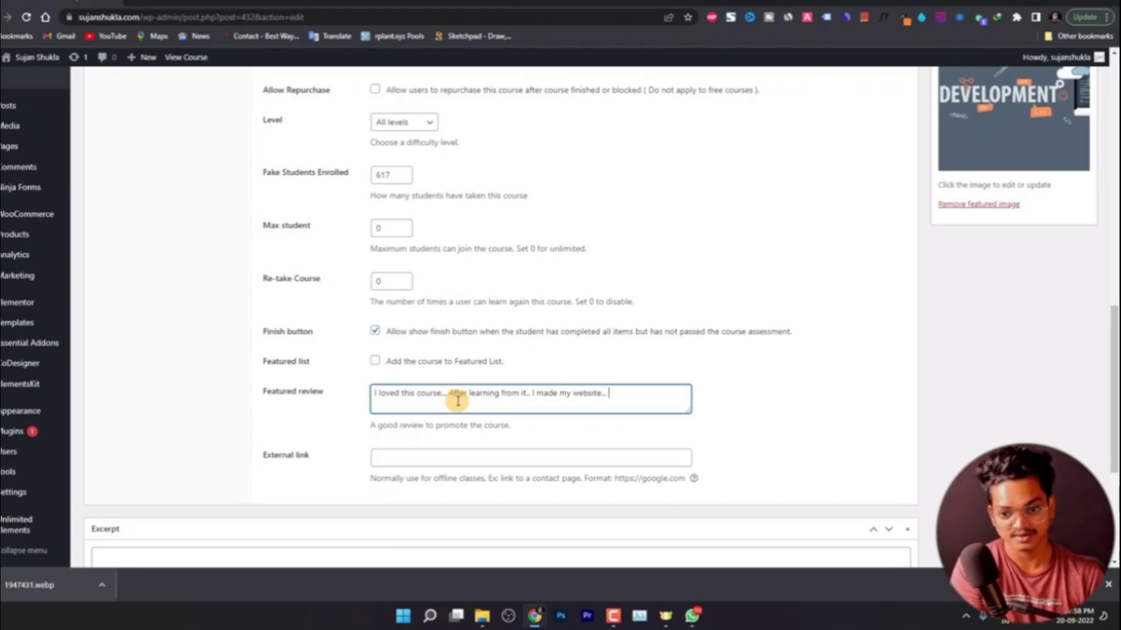
Complete the featured review with "and my clients are increased.. Thank you so much ...".
type("and my")
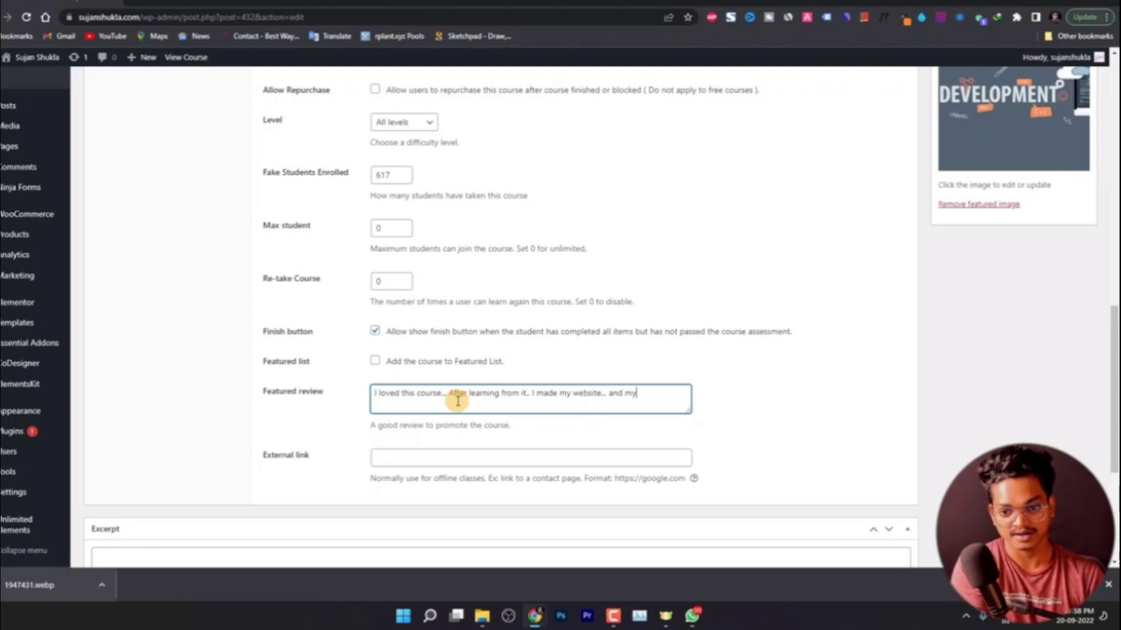
type(" clients a")
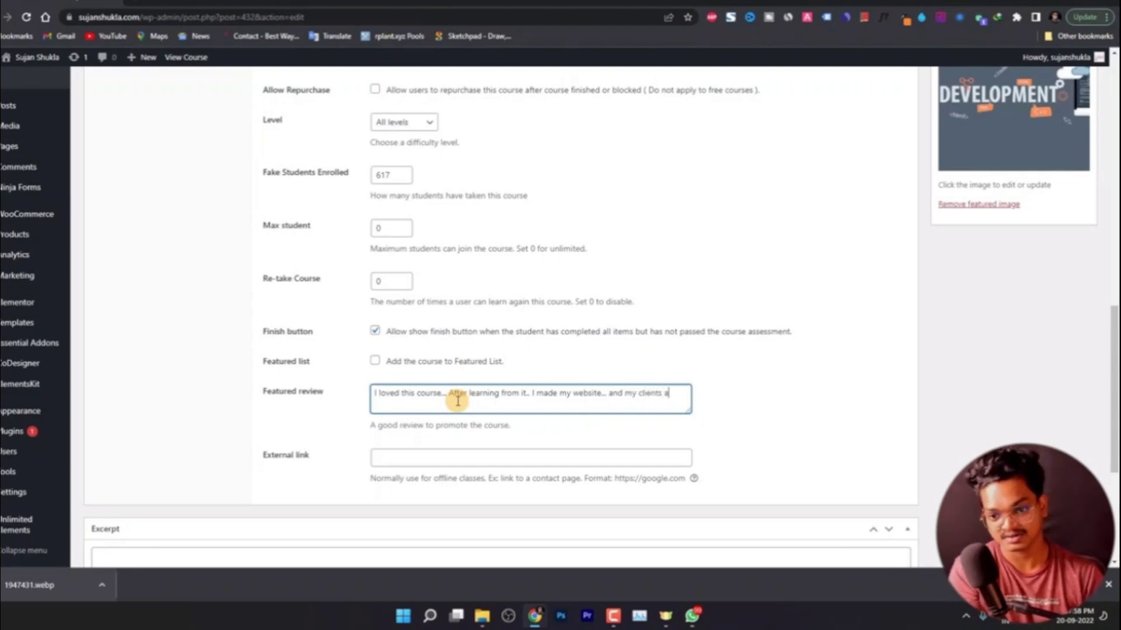
type("re inc")
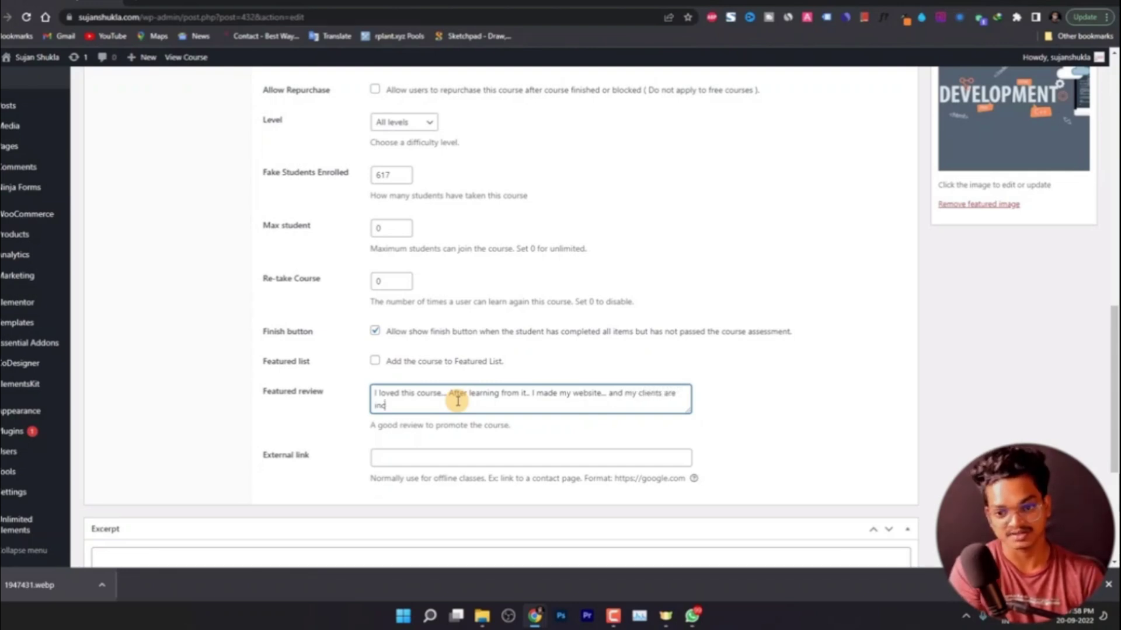
type("reased.. ")
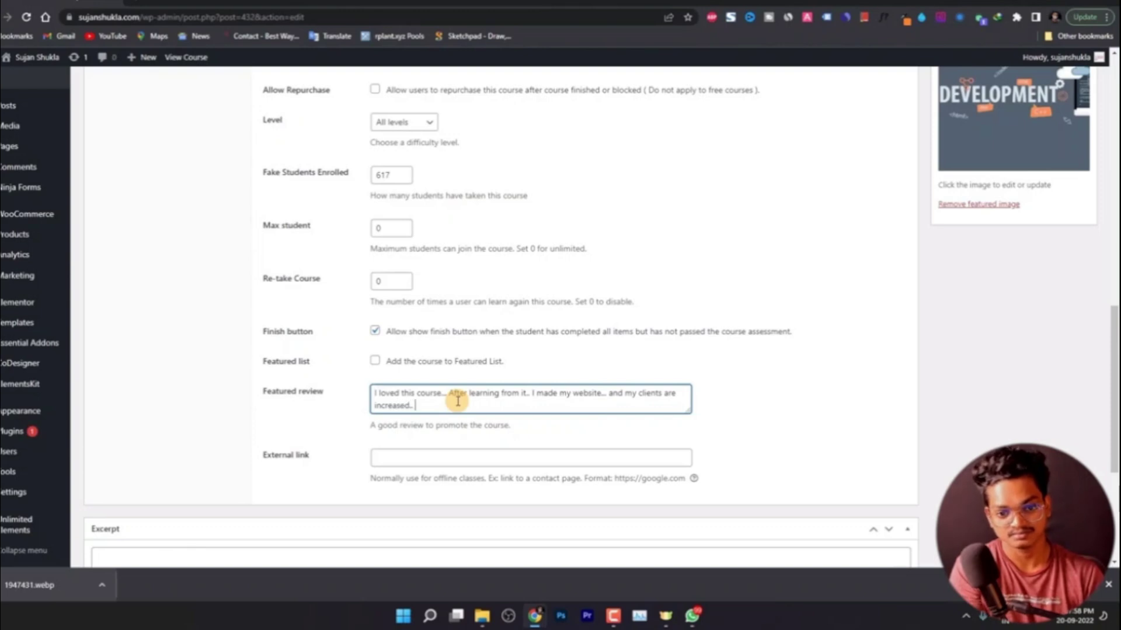
type("Thank you so m")
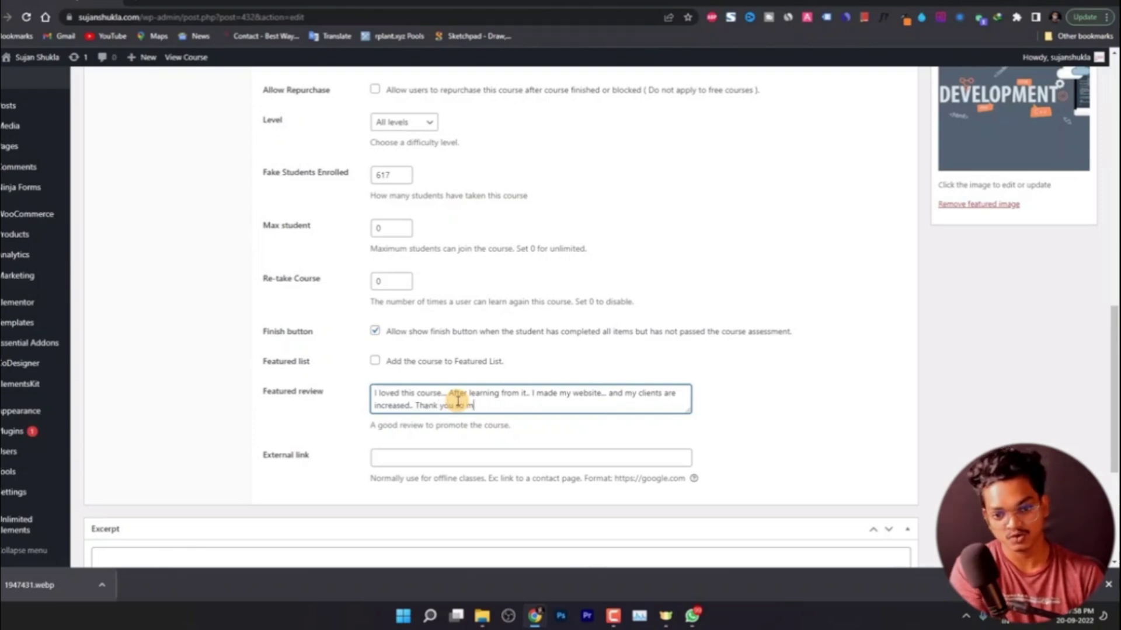
type("uch for like")
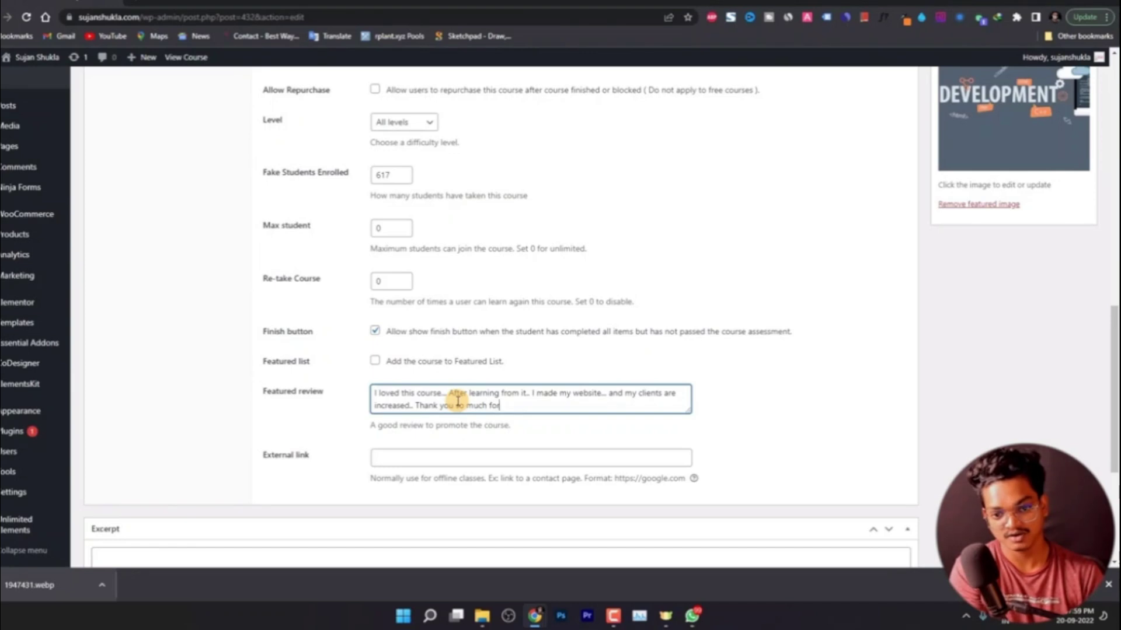
key("BackSpace")
key("BackSpace")
key("BackSpace")
key("BackSpace")
key("BackSpace")
key("BackSpace")
key("BackSpace")
key("BackSpace")
key("BackSpace")
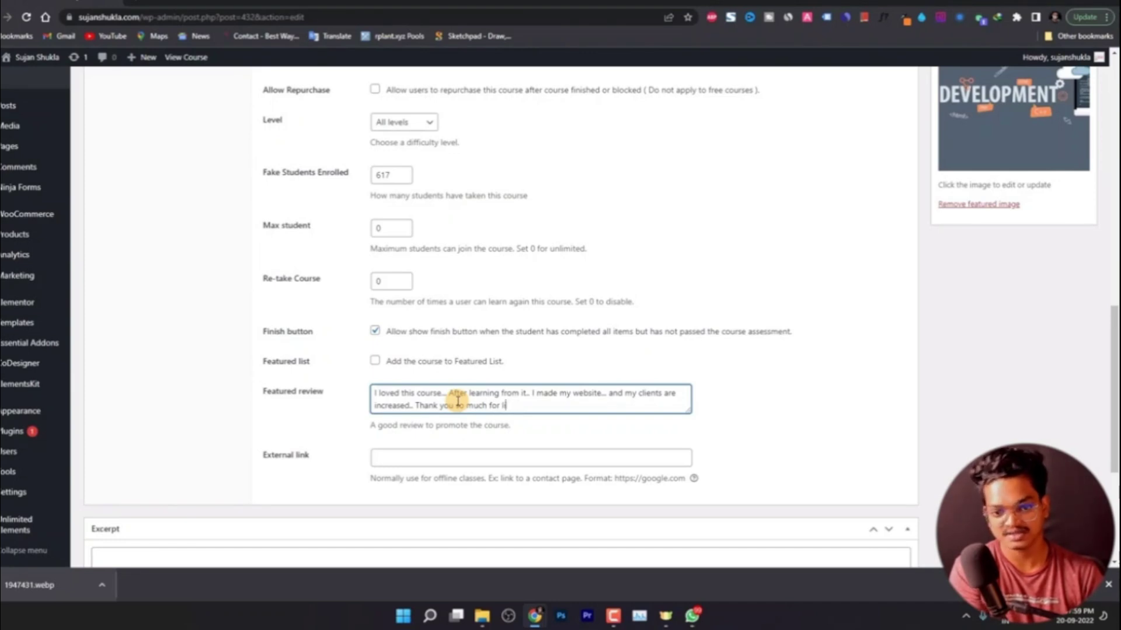
type("...")
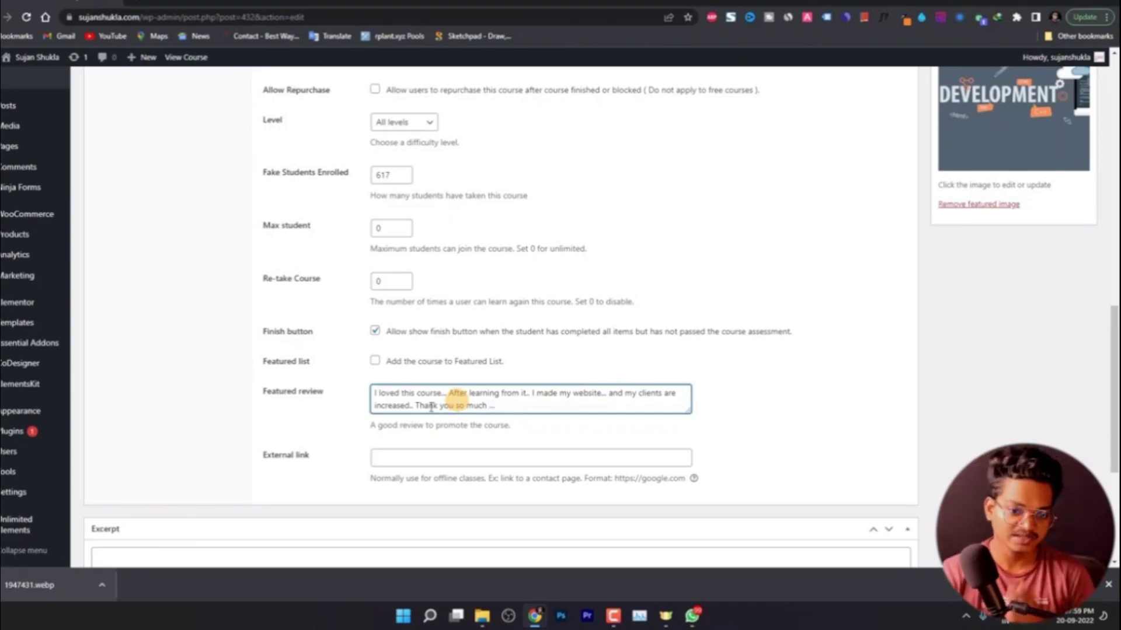
left_click(355, 403)
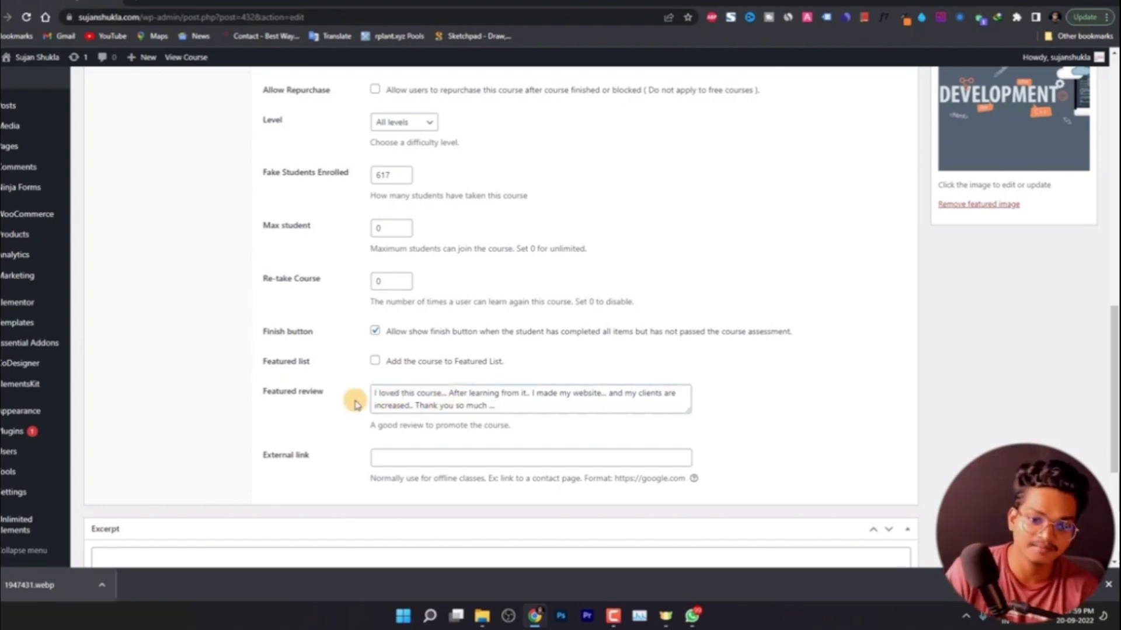
Try allowing trackbacks and pingbacks on the course page and turn the option off again.
scroll(350, 455, "down", 1)
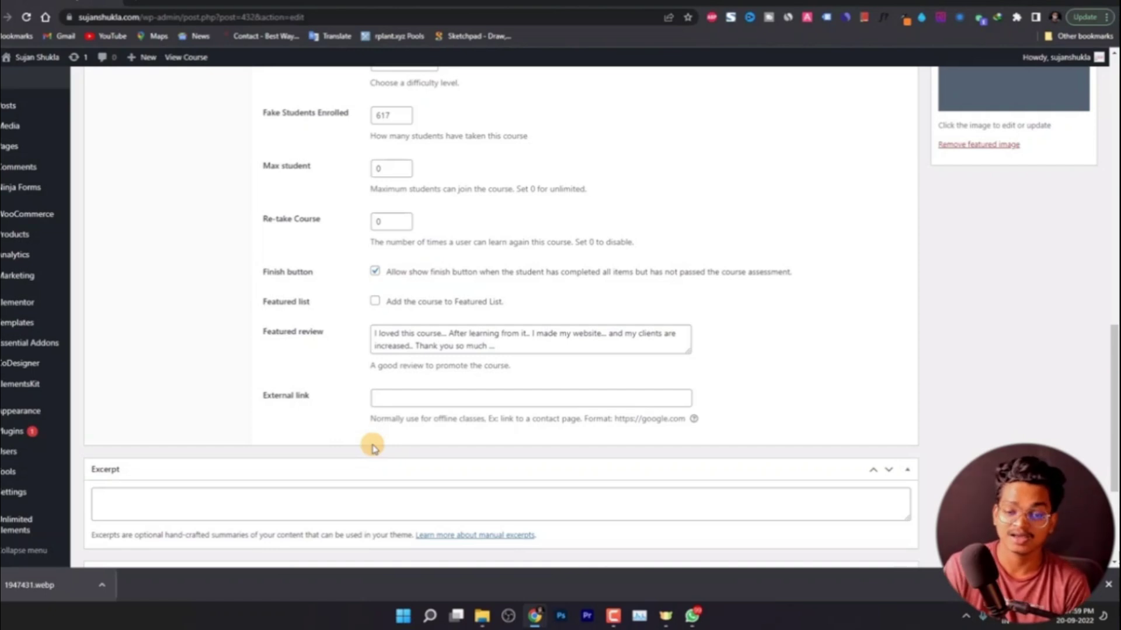
scroll(444, 406, "down", 2)
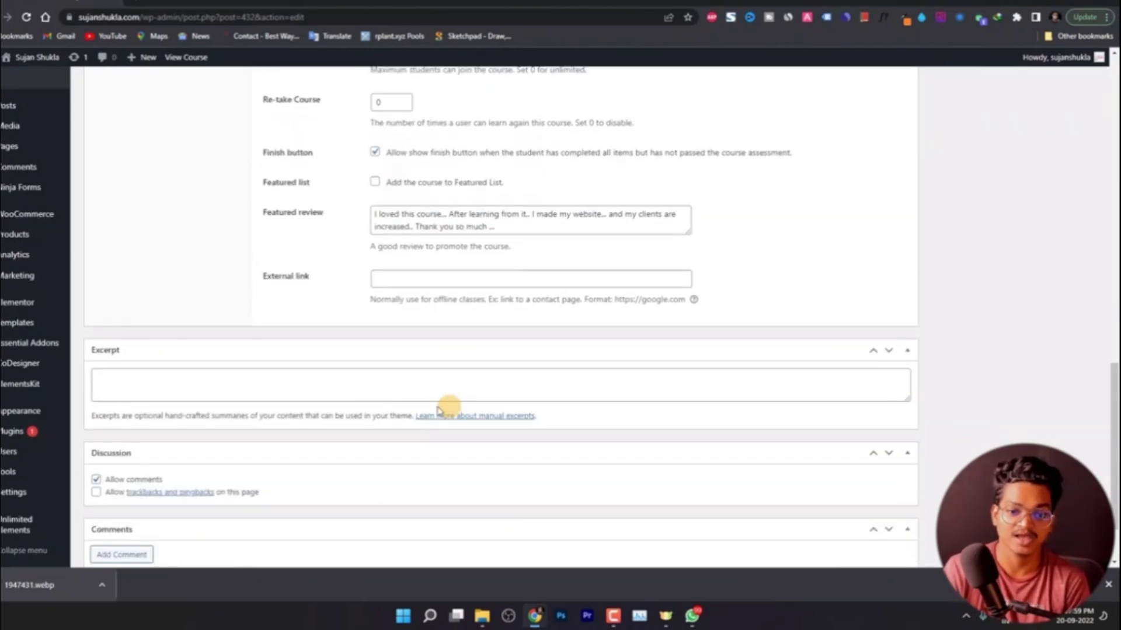
scroll(374, 382, "down", 2)
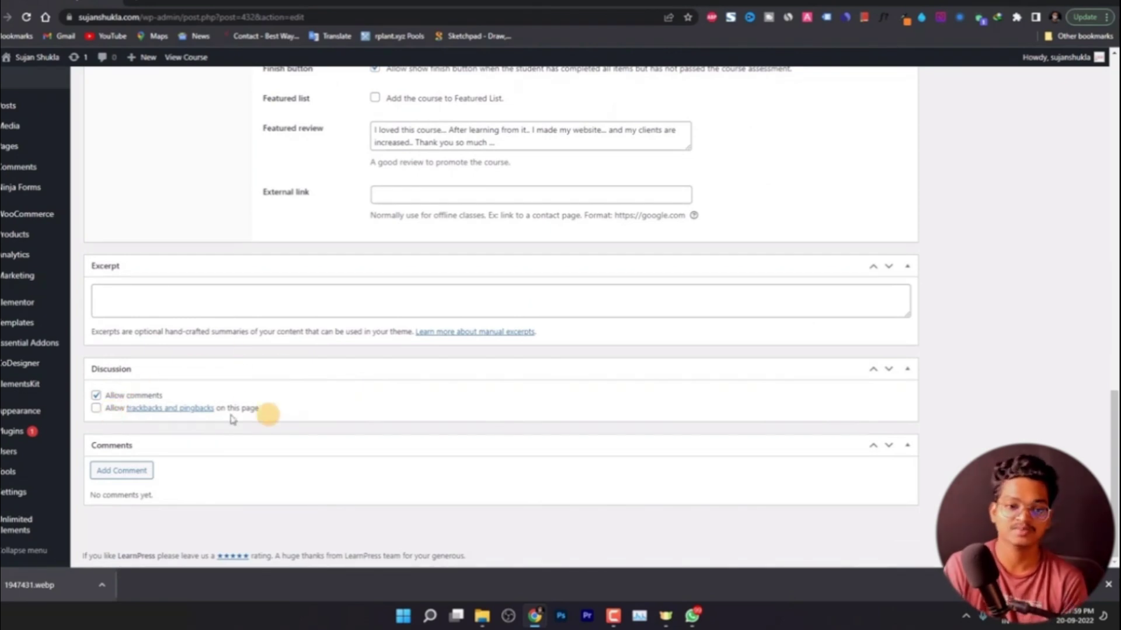
left_click(115, 410)
left_click(116, 409)
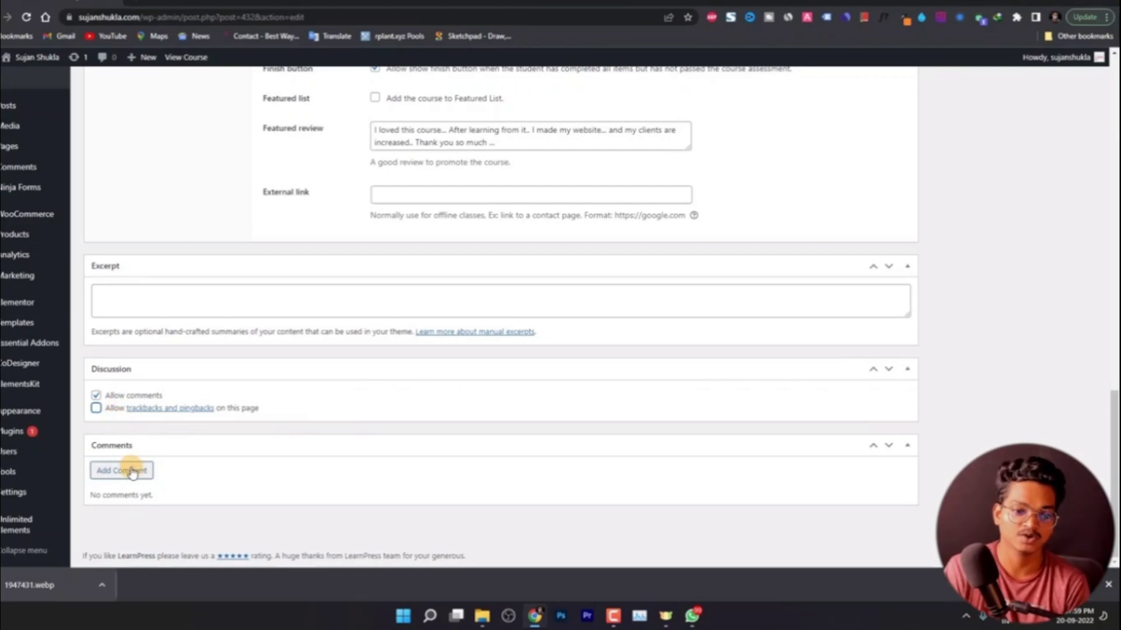
Update the published course to save the general settings and the featured review.
scroll(676, 358, "up", 20)
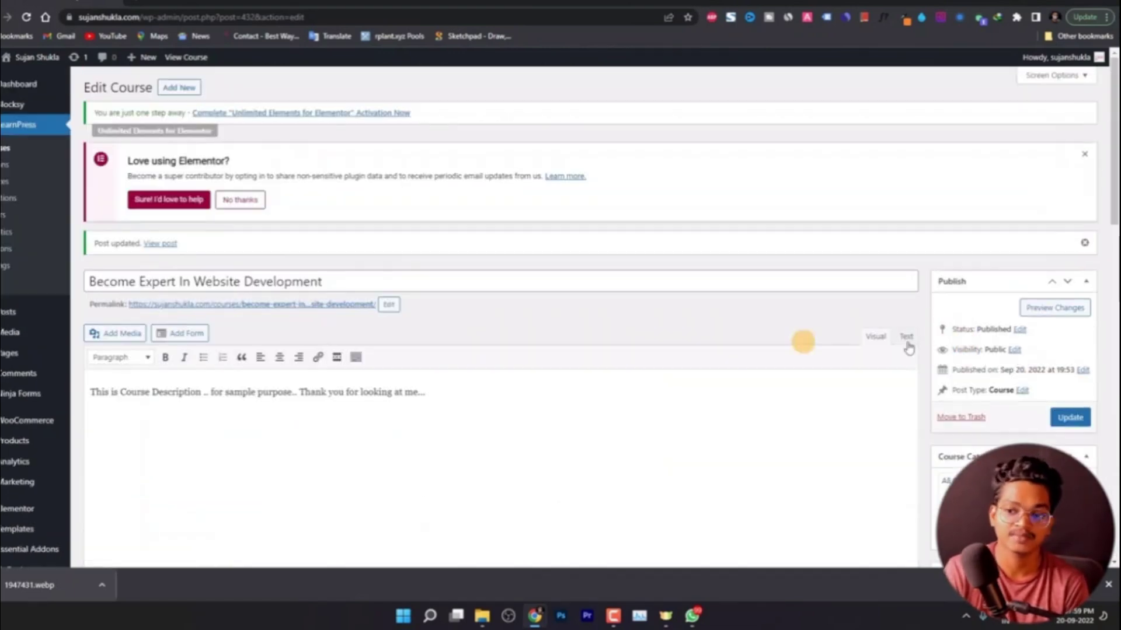
left_click(1070, 418)
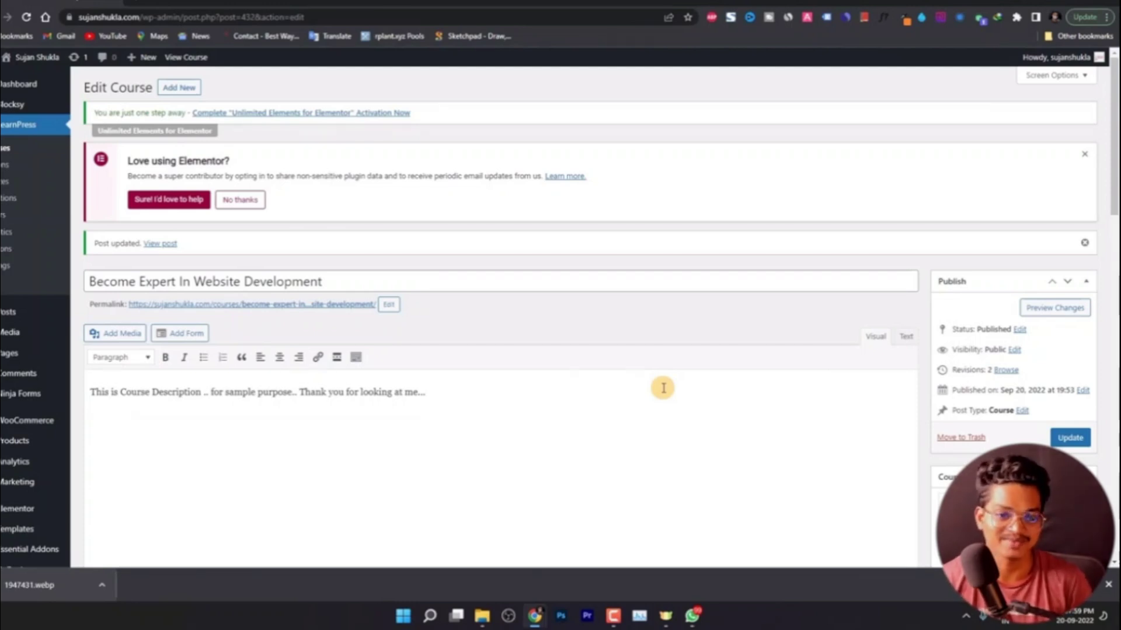
Set the course's regular price to 4999 and its sale price to 2149.
scroll(642, 390, "down", 1)
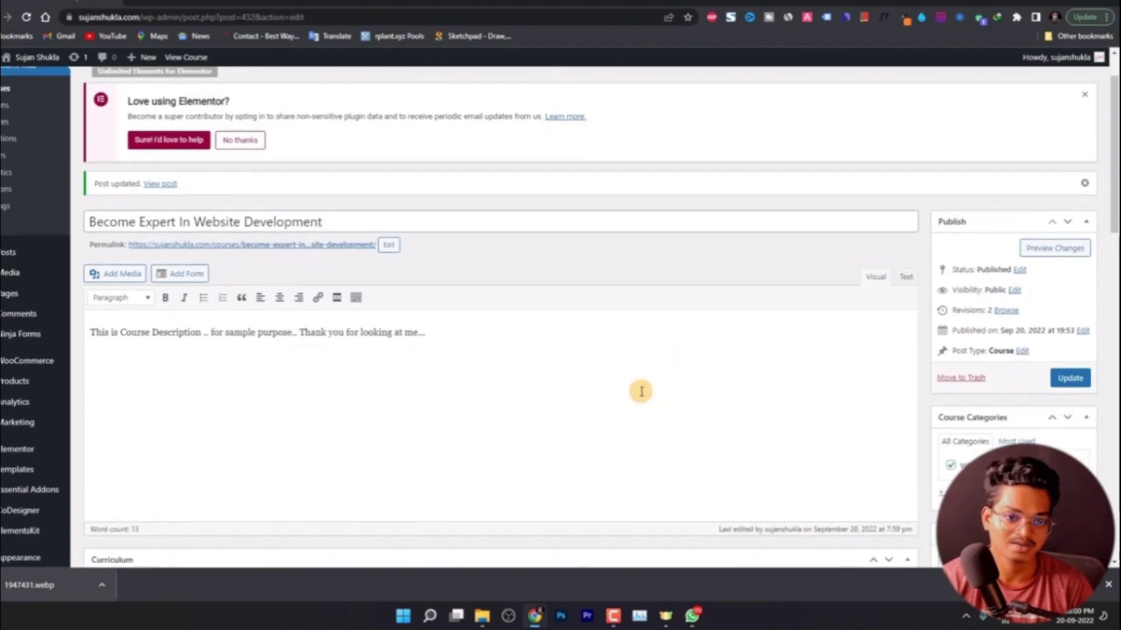
scroll(786, 417, "down", 1)
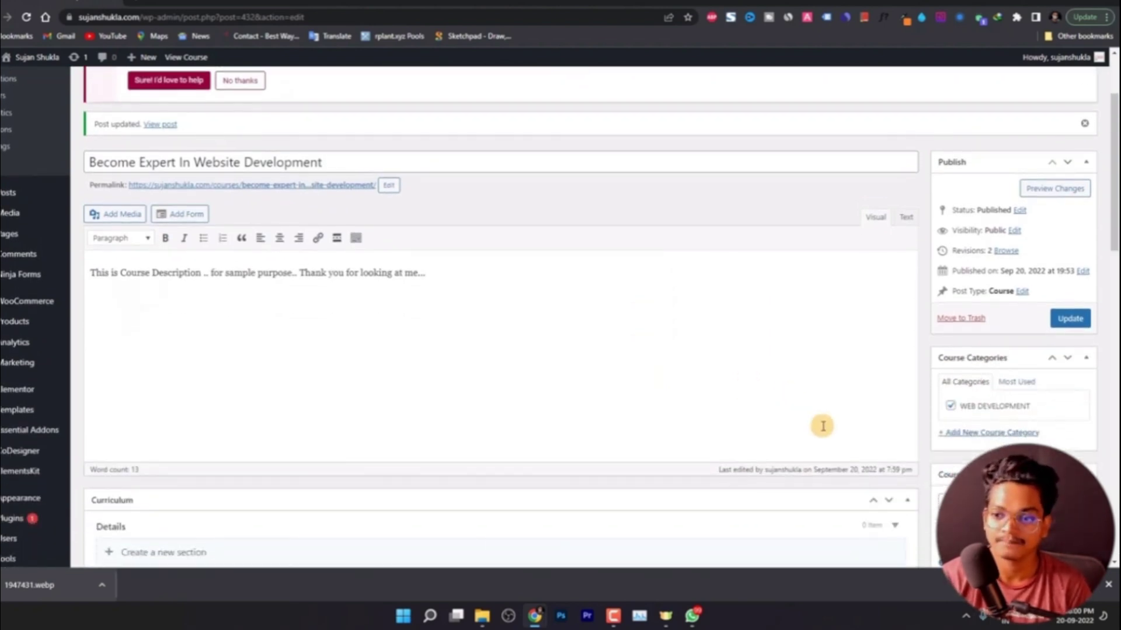
scroll(820, 425, "up", 1)
scroll(820, 425, "down", 7)
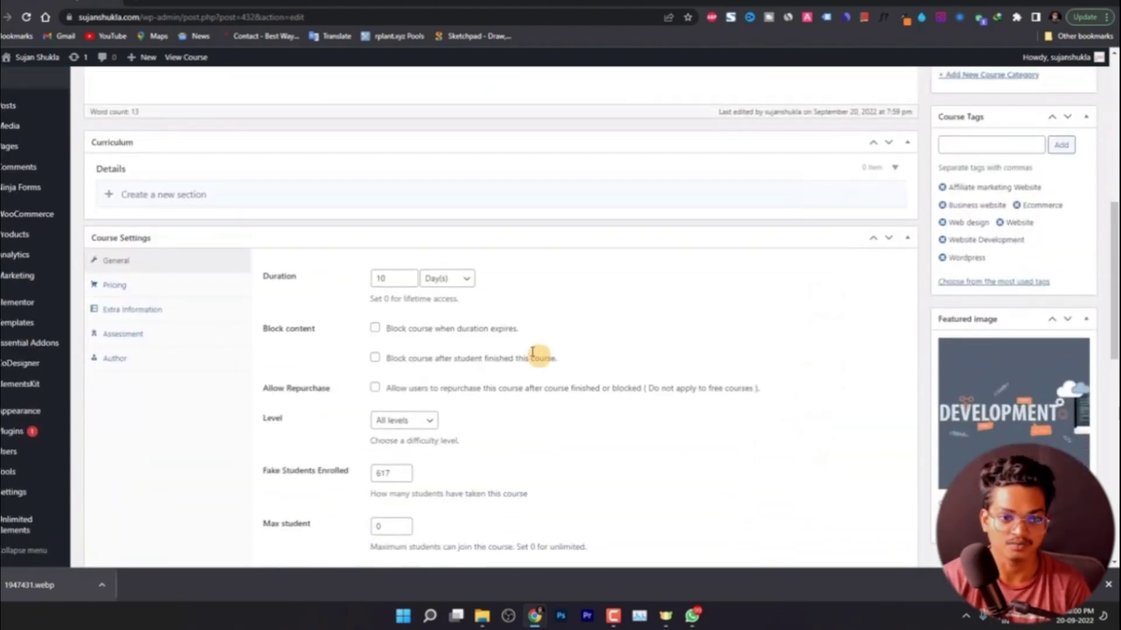
left_click(168, 288)
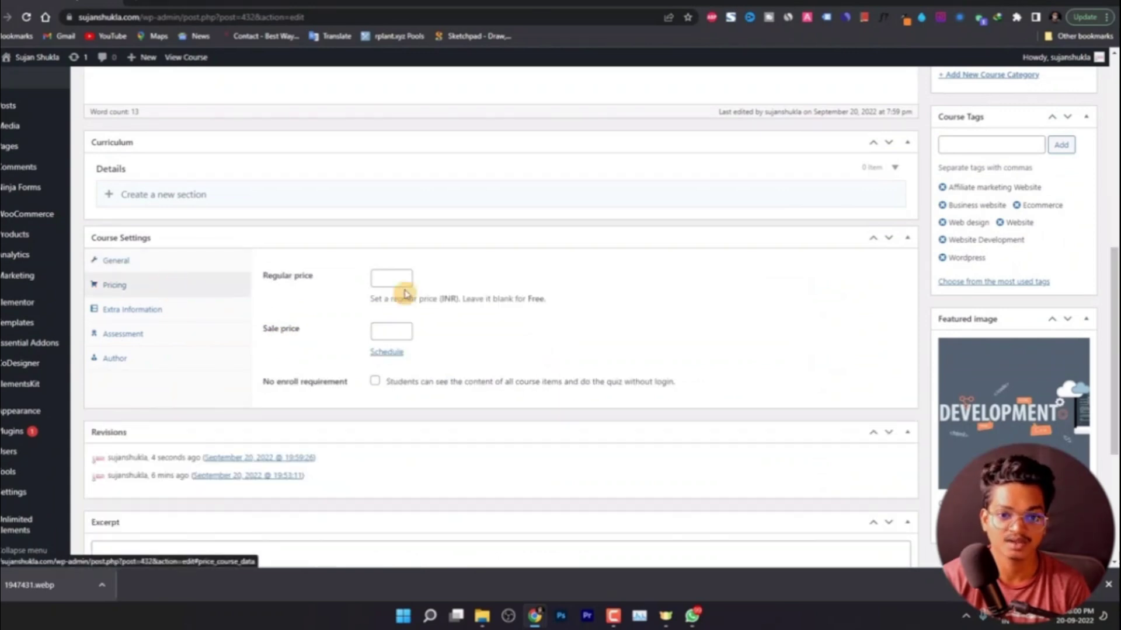
left_click(390, 278)
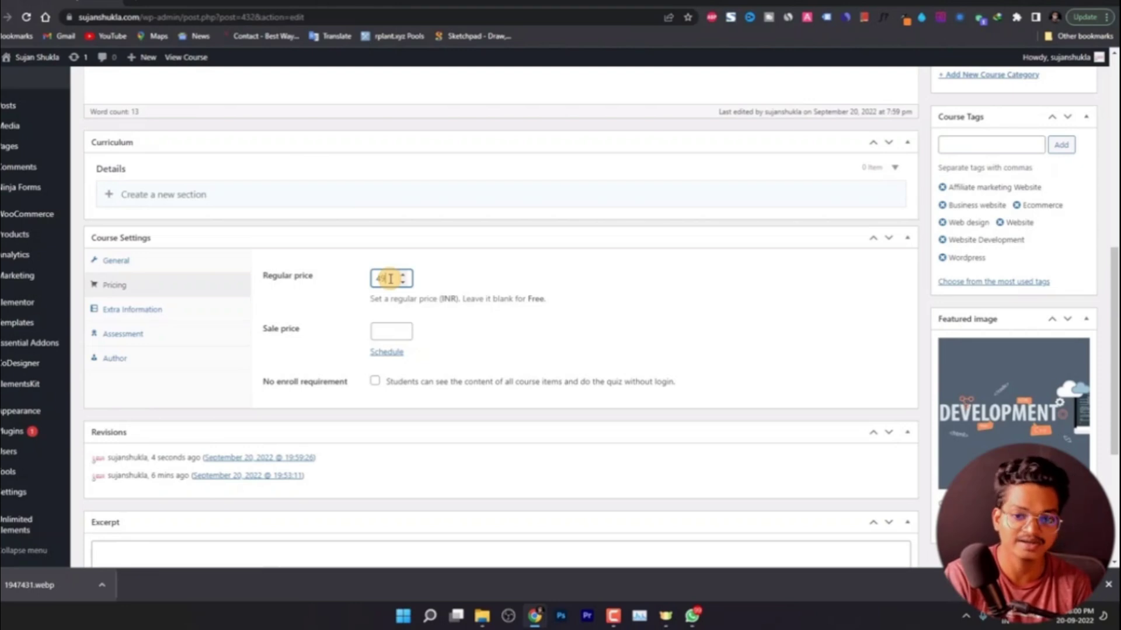
left_click(392, 330)
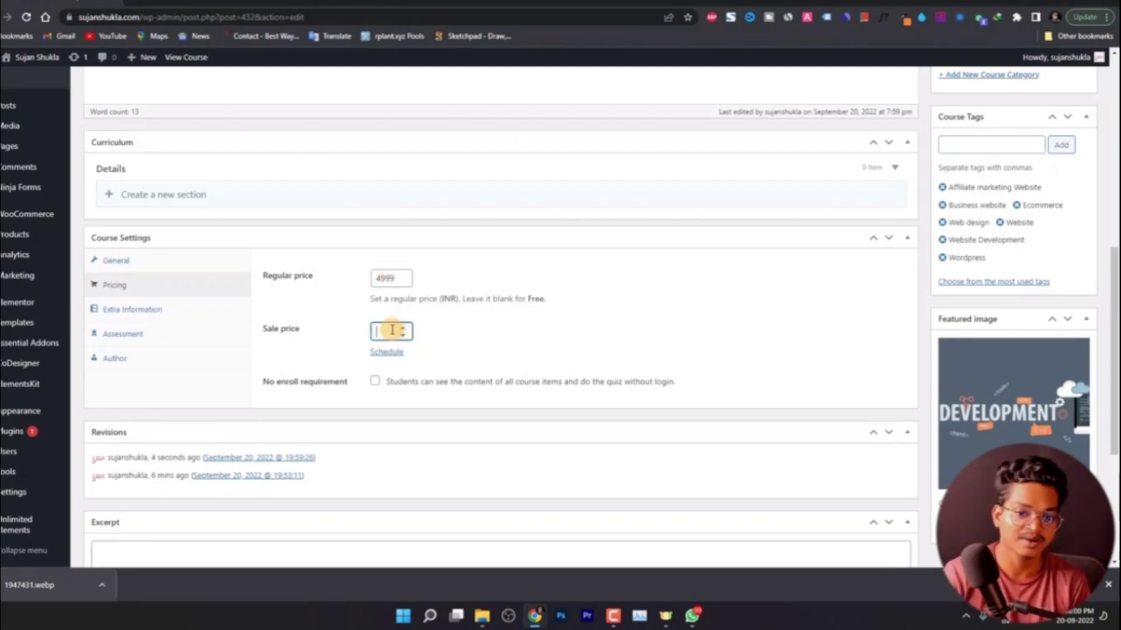
type("2149")
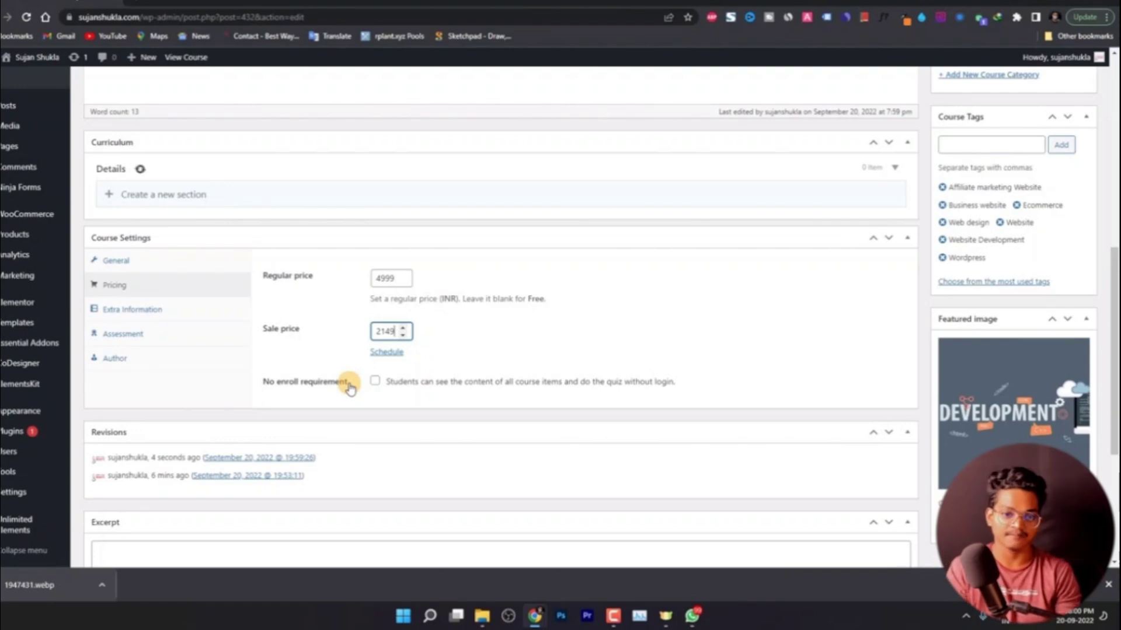
In the extra course information, add one blank FAQ entry and four blank requirement lines.
left_click(177, 315)
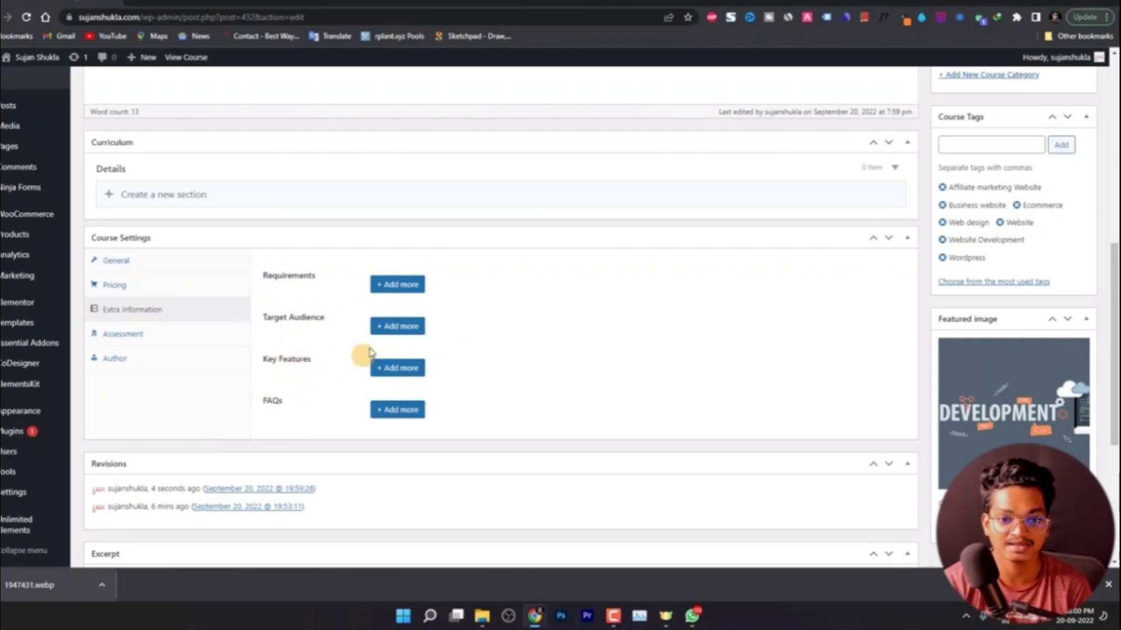
left_click(386, 411)
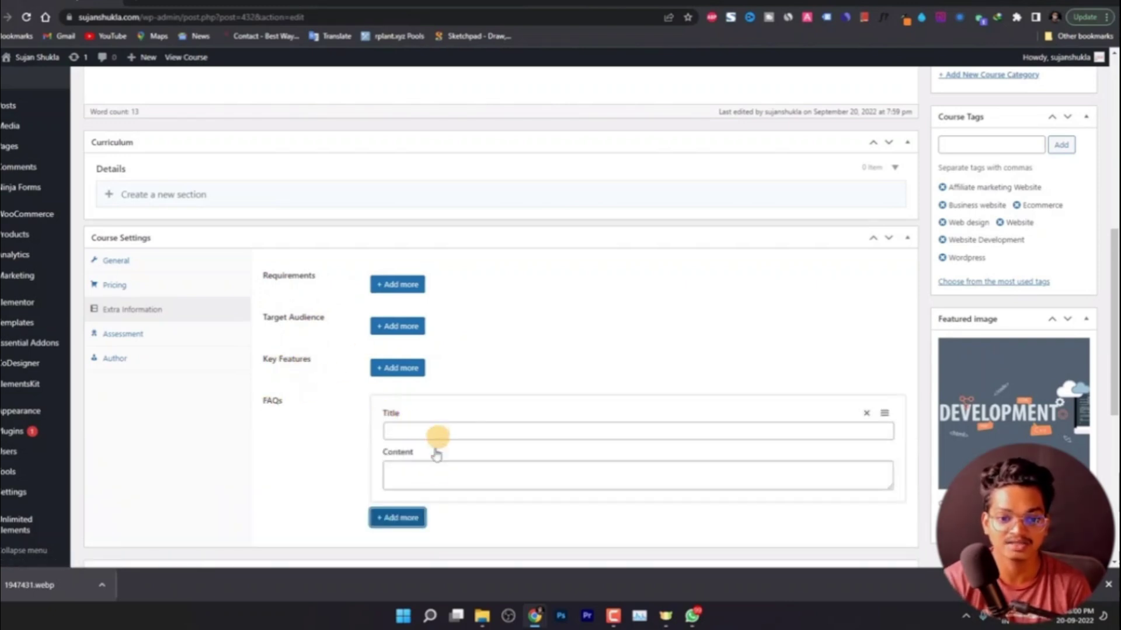
left_click(399, 284)
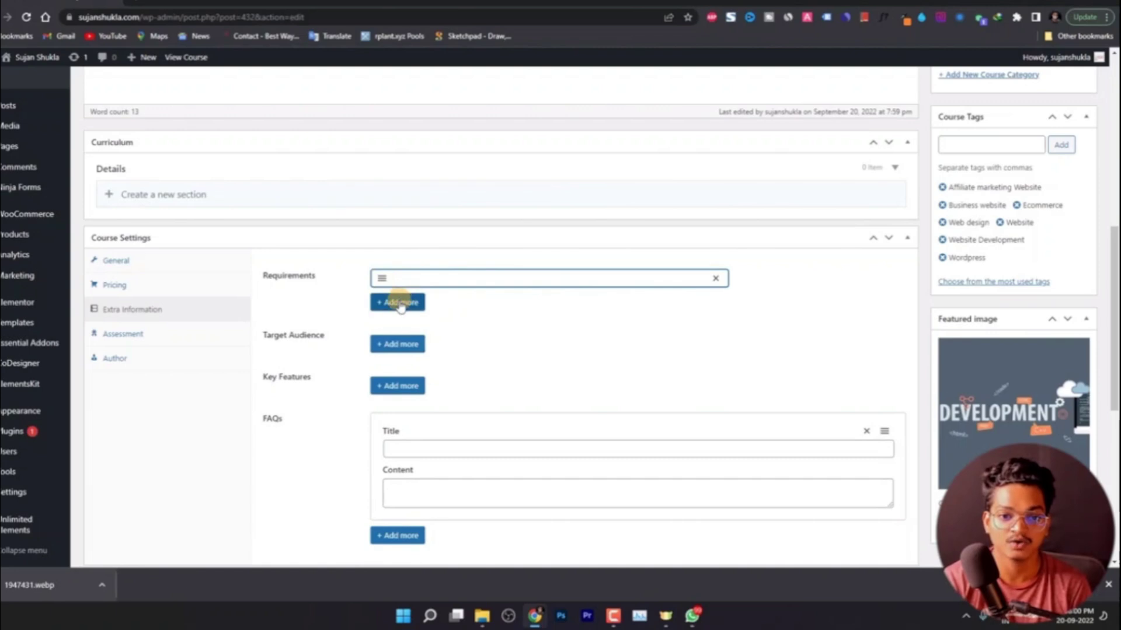
left_click(400, 301)
left_click(404, 329)
left_click(401, 350)
Add two more blank FAQ entries and one blank target audience line.
scroll(403, 379, "down", 4)
left_click(407, 373)
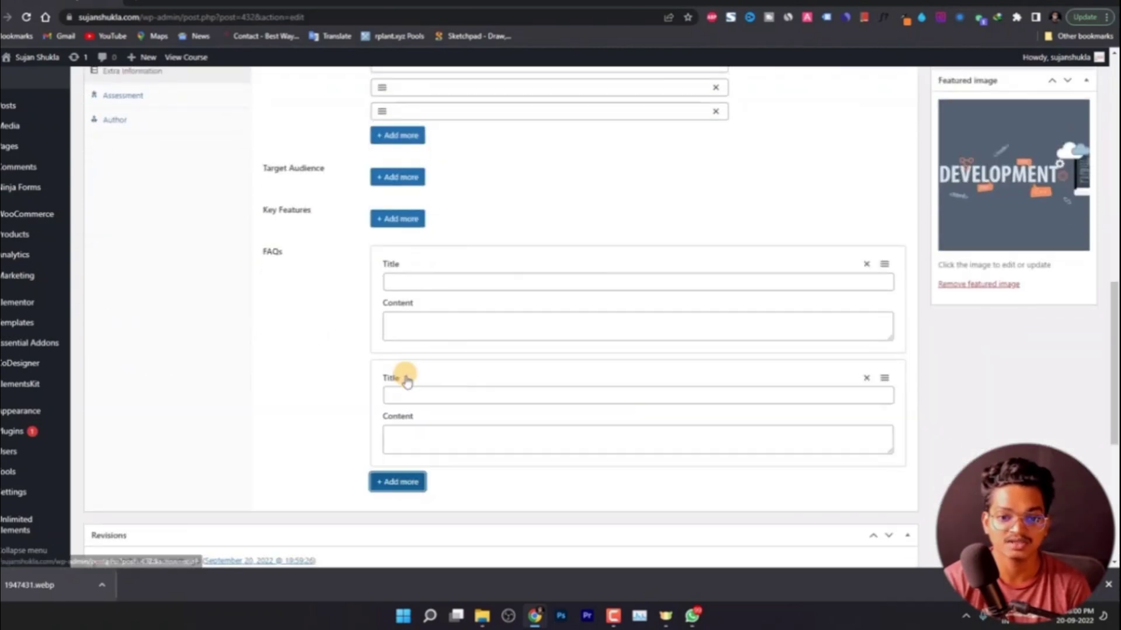
left_click(396, 481)
scroll(401, 263, "up", 1)
left_click(388, 236)
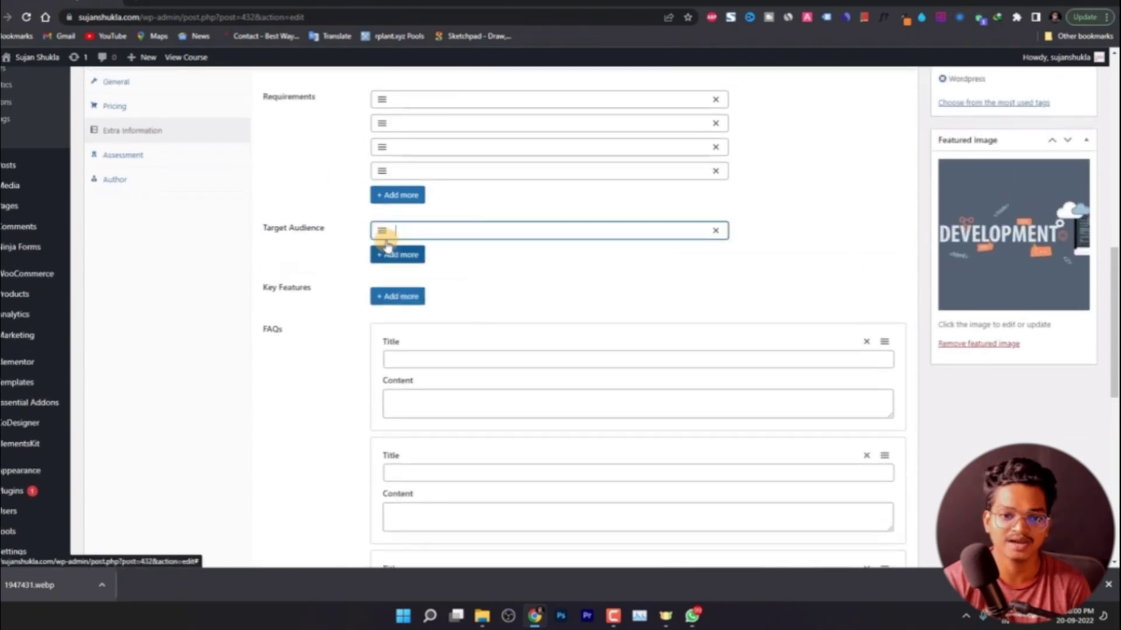
Add three more target audience lines and fill the four lines with Students, HouseWifes, Job Seekers and Business Mans.
left_click(393, 255)
left_click(394, 278)
left_click(398, 302)
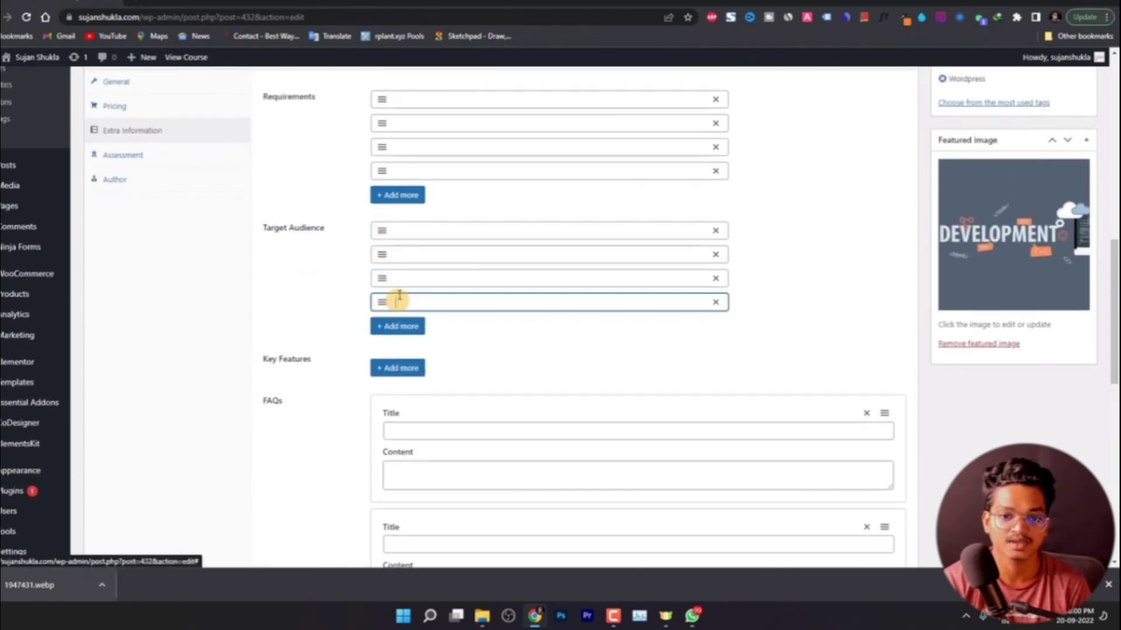
left_click(414, 233)
type("Students")
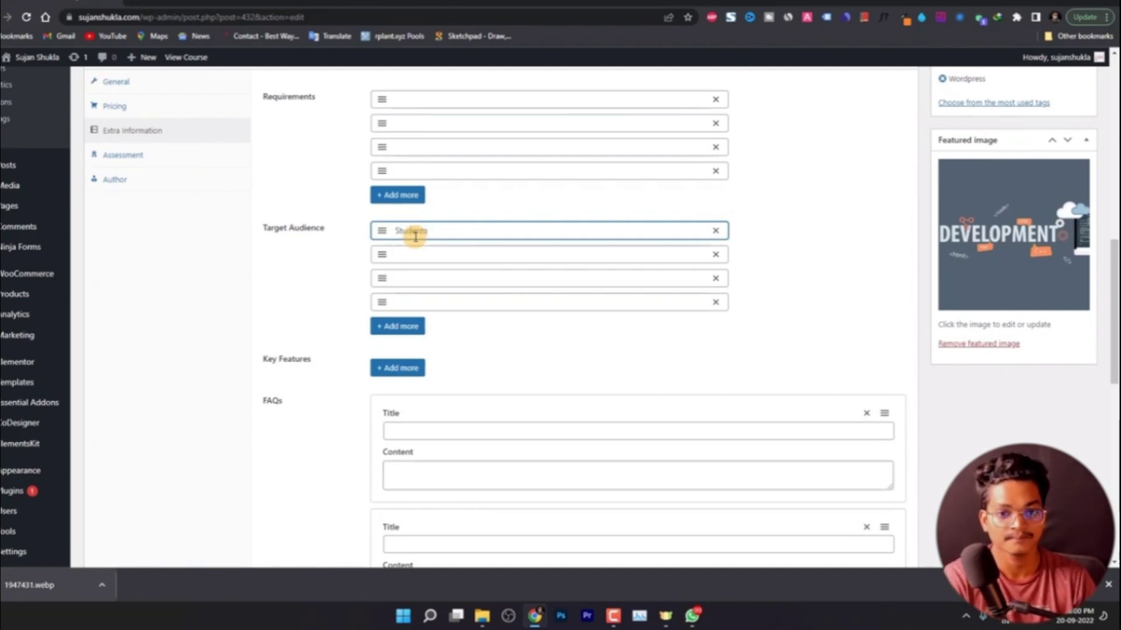
left_click(426, 251)
type("Hous")
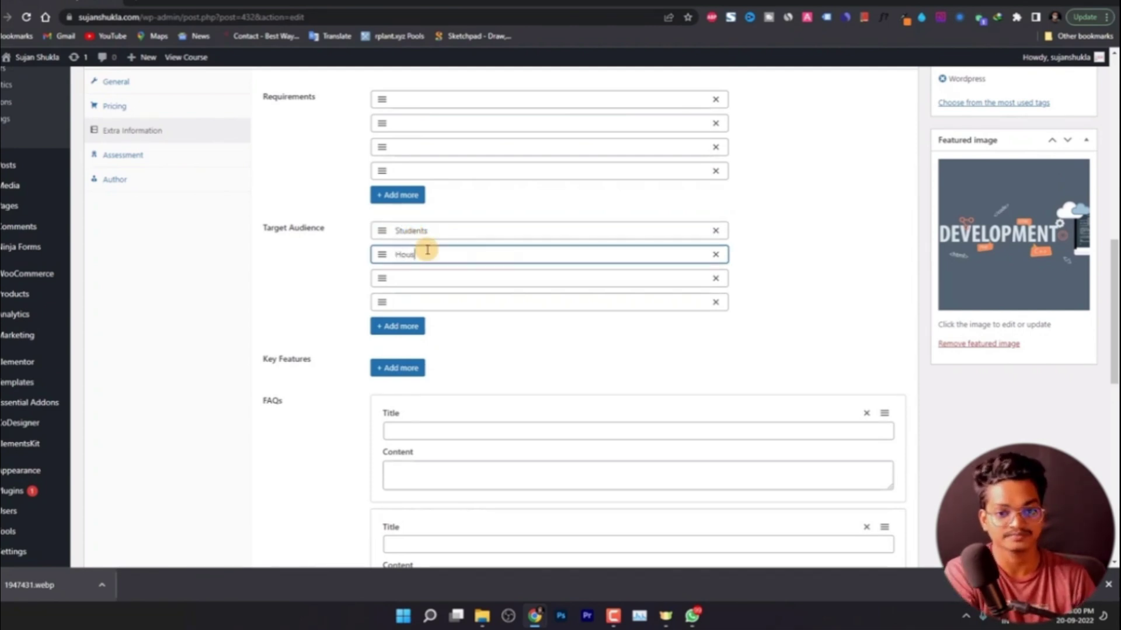
type("eWifes")
left_click(425, 278)
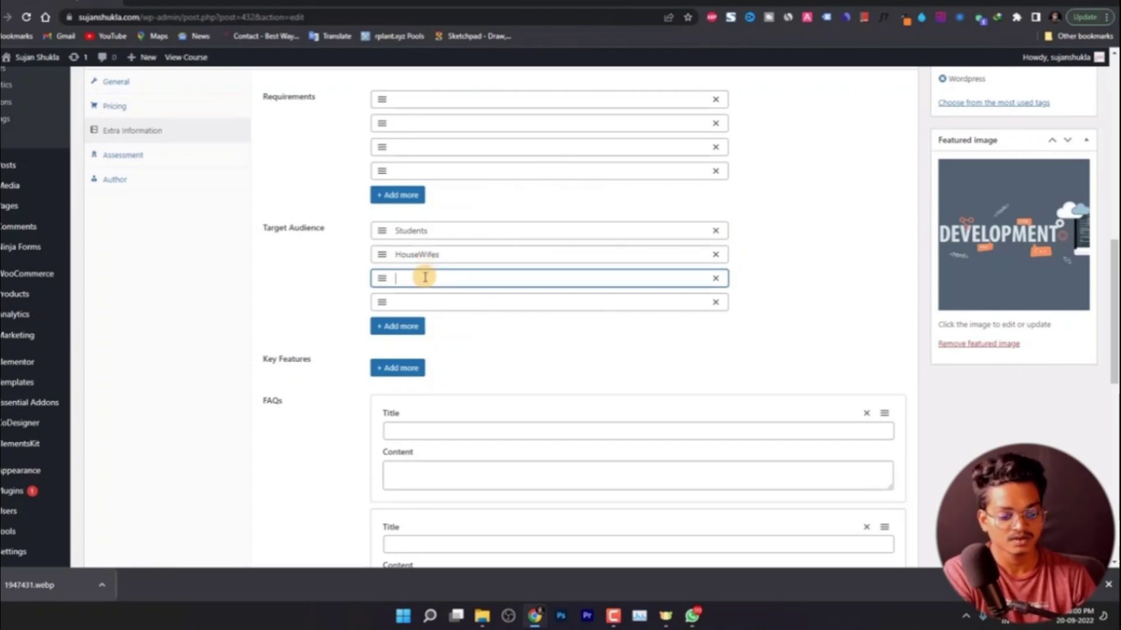
type("Job Seekers")
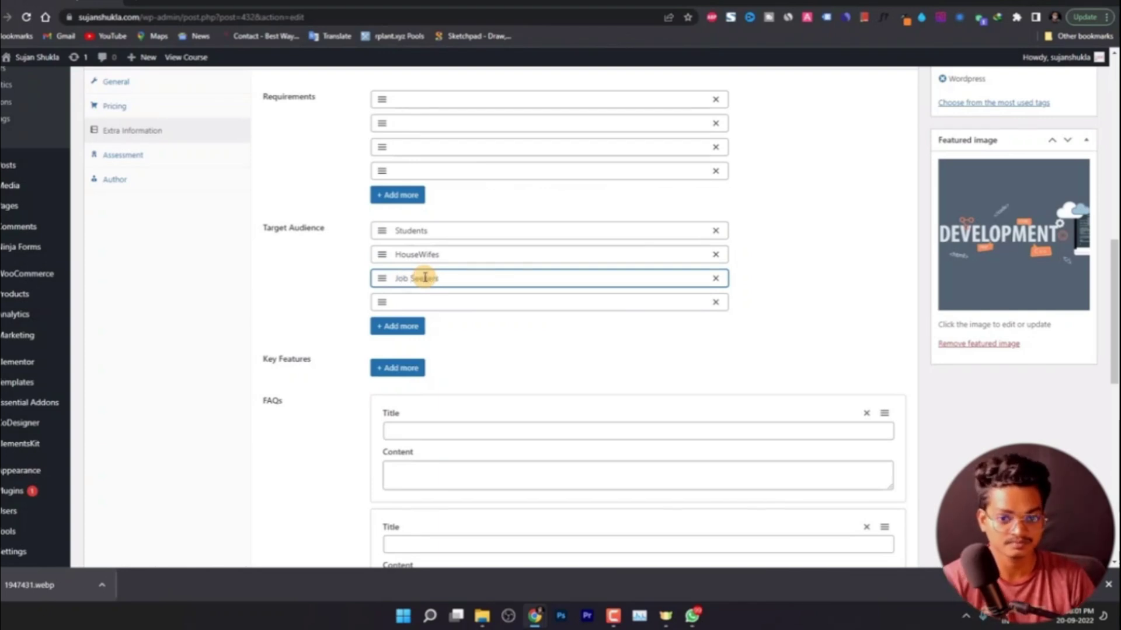
left_click(424, 299)
type("Business Mans")
left_click(450, 323)
Add a key feature reading "Worlds Best Course" and one more blank key feature line.
scroll(426, 352, "down", 1)
left_click(399, 316)
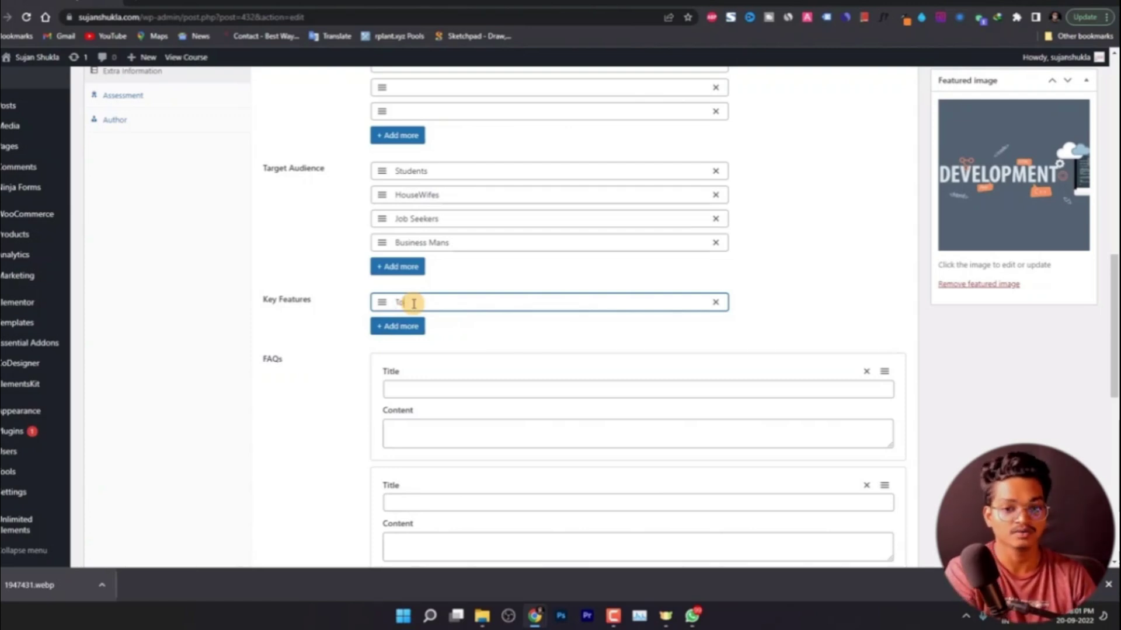
type("We")
type("rlds Best Course")
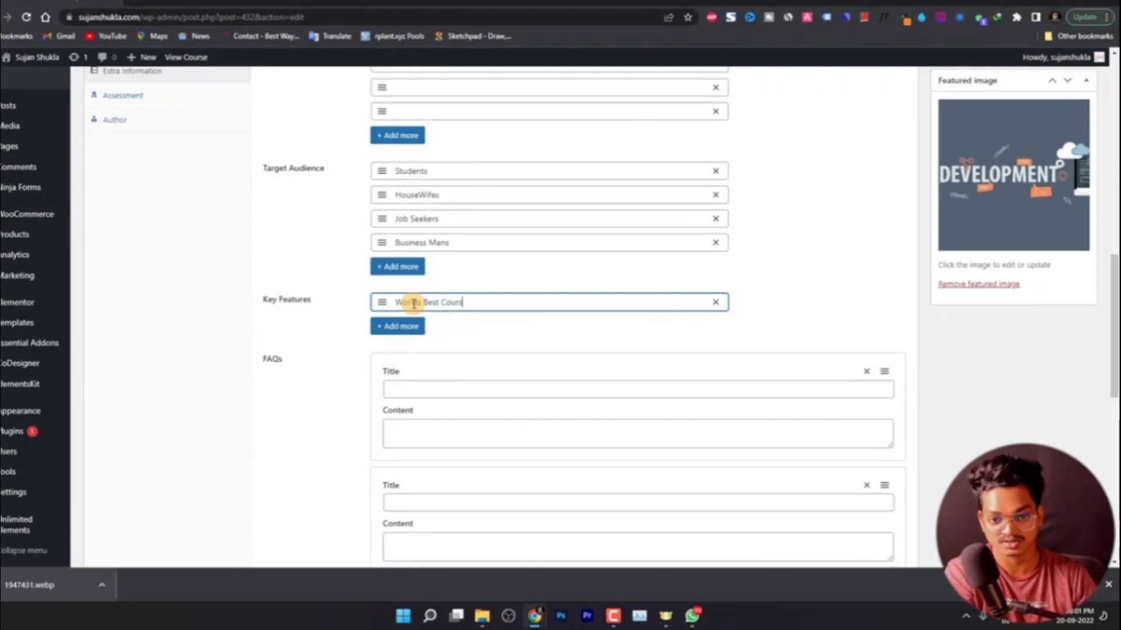
left_click(400, 326)
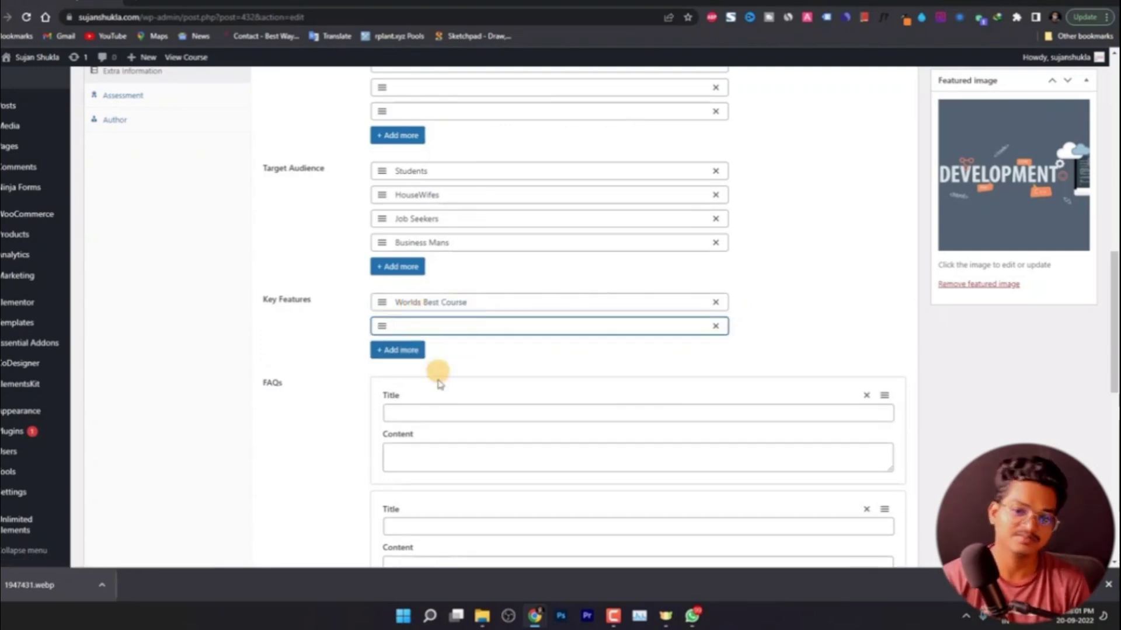
scroll(437, 362, "down", 4)
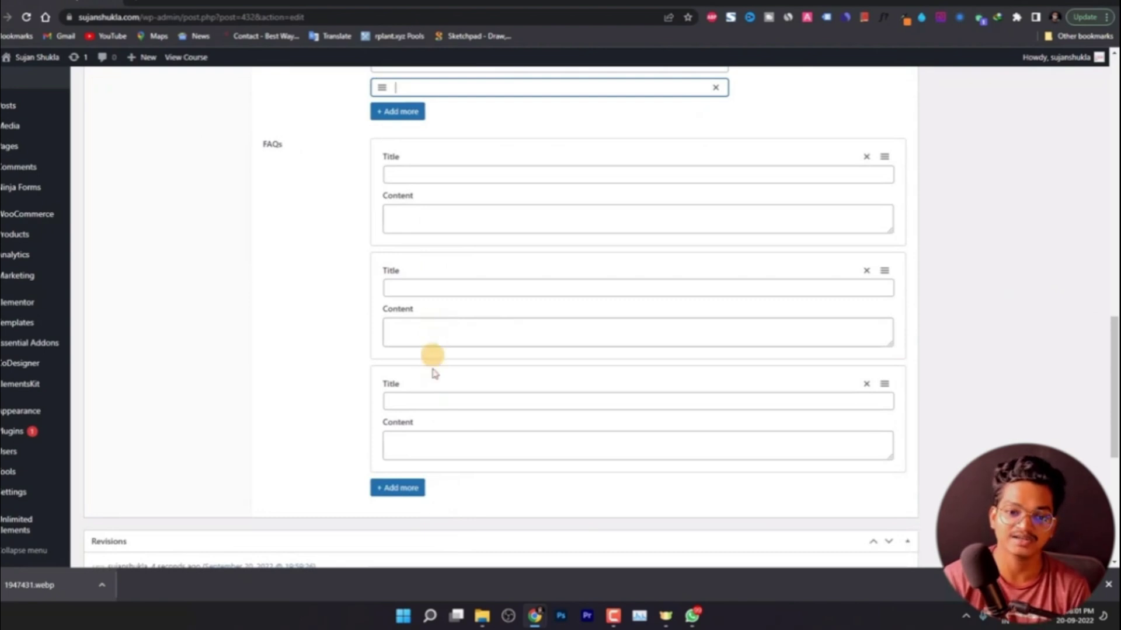
scroll(458, 382, "up", 7)
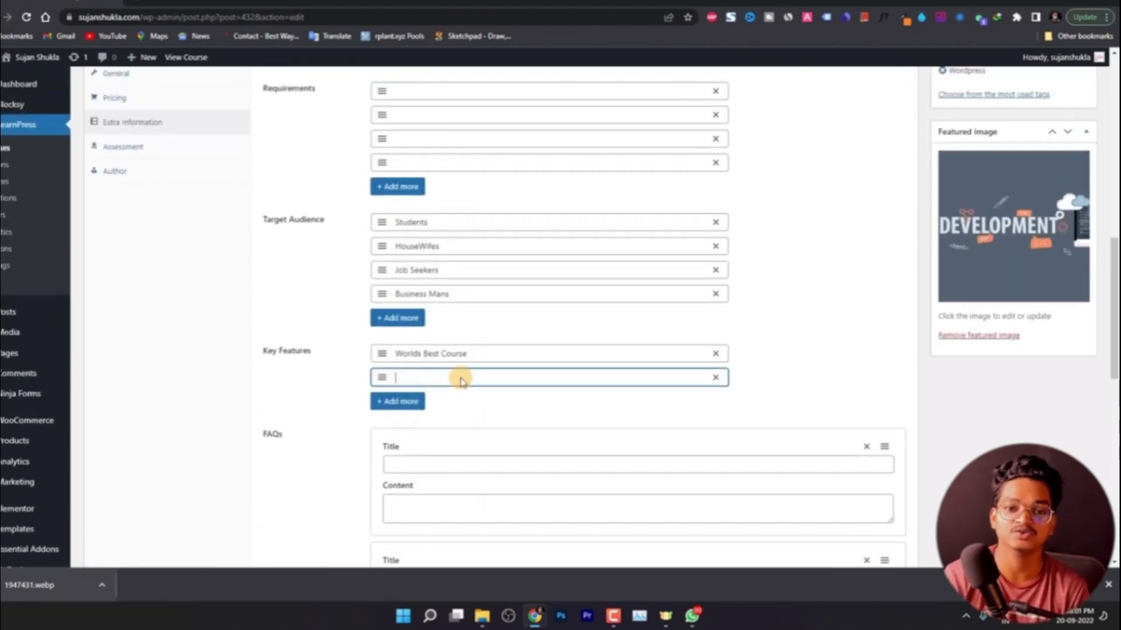
Review the course's assessment settings for evaluation method and passing grade, and its author selection.
left_click(201, 274)
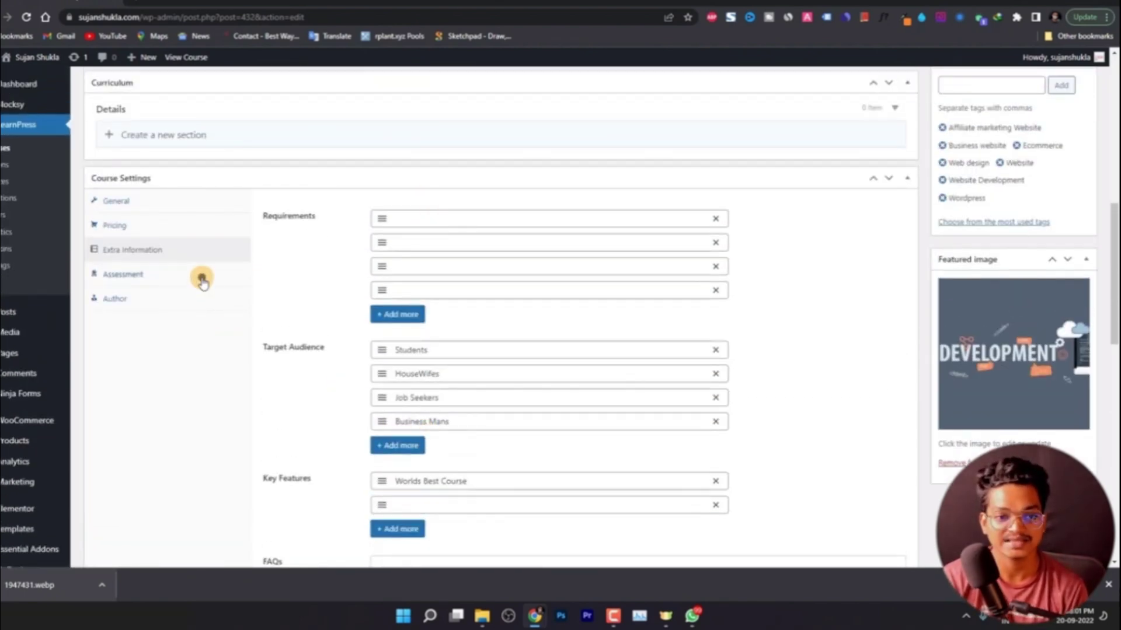
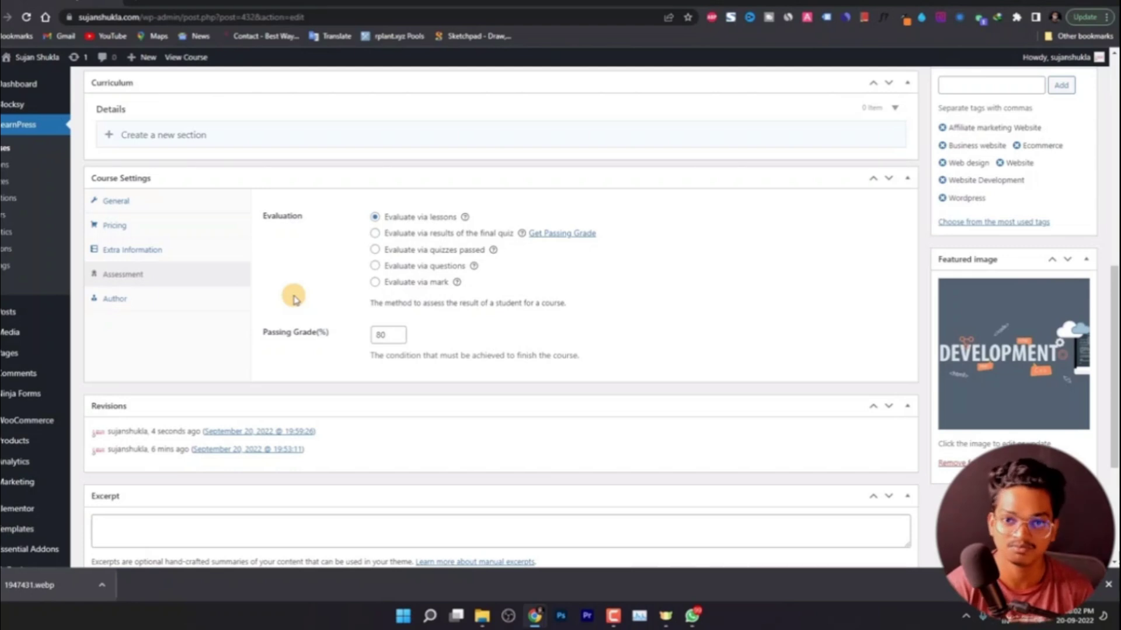
scroll(289, 296, "down", 3)
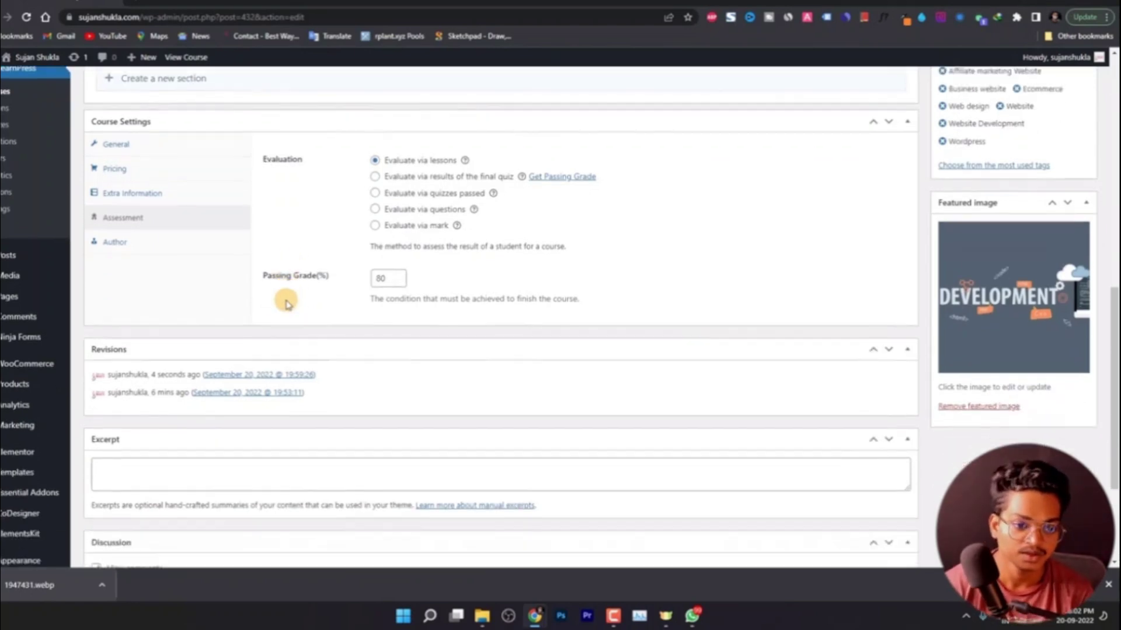
scroll(453, 370, "down", 2)
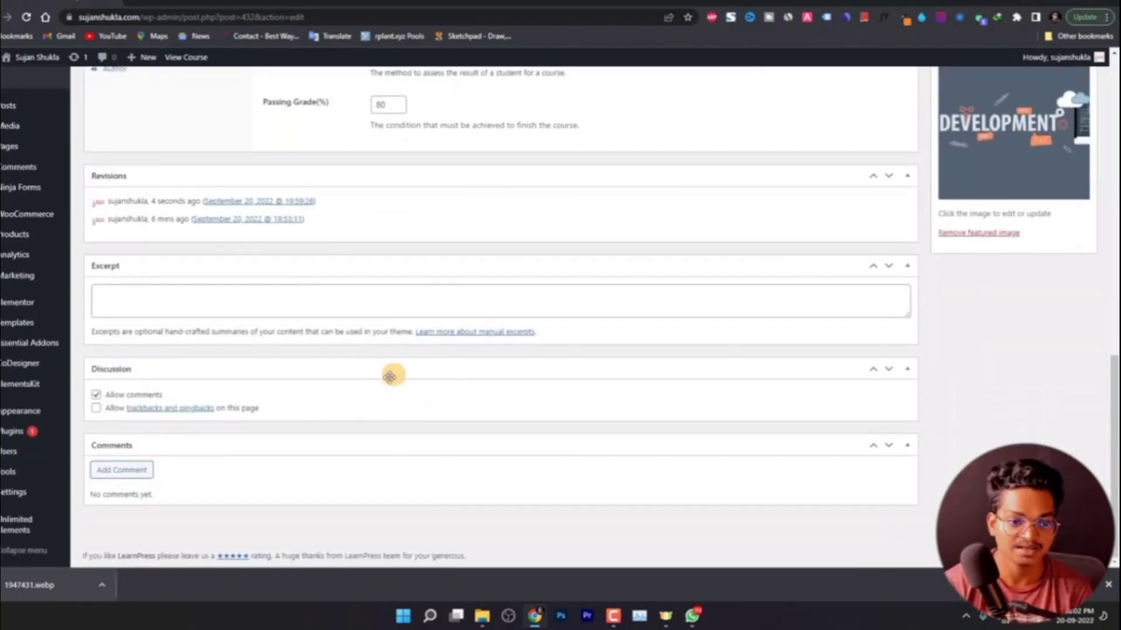
scroll(355, 400, "up", 10)
scroll(350, 394, "down", 5)
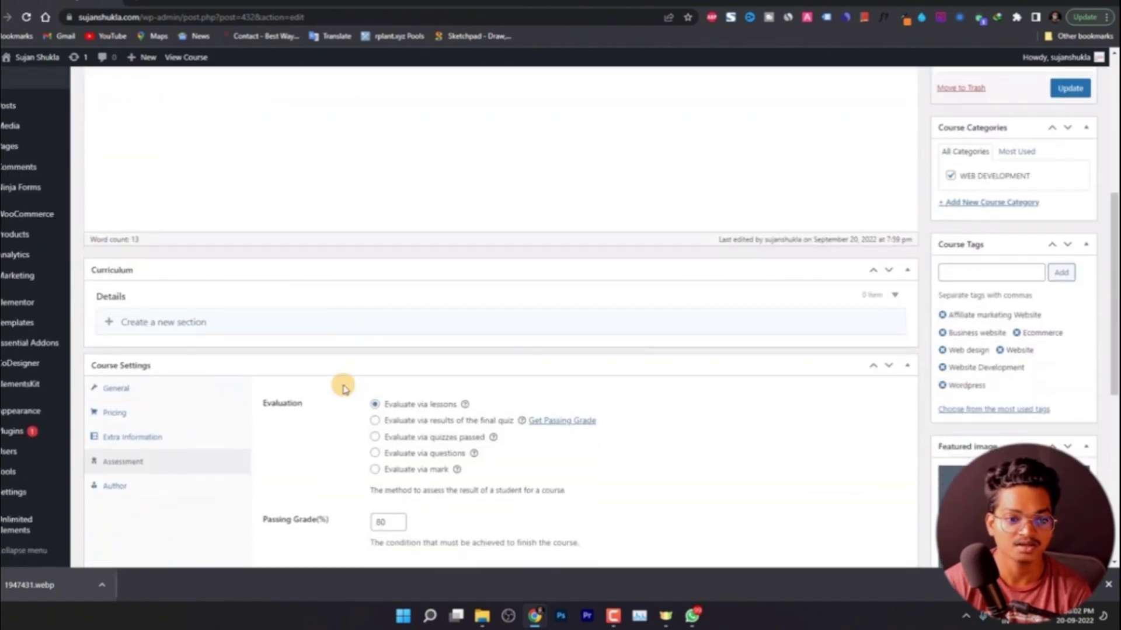
left_click(157, 429)
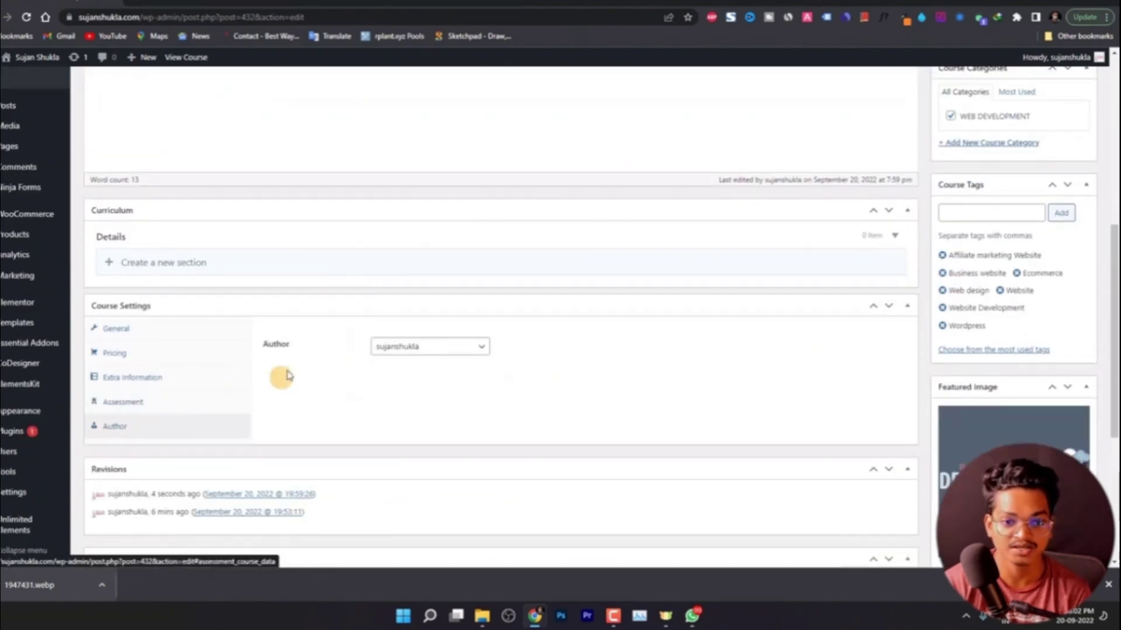
left_click(442, 346)
left_click(526, 370)
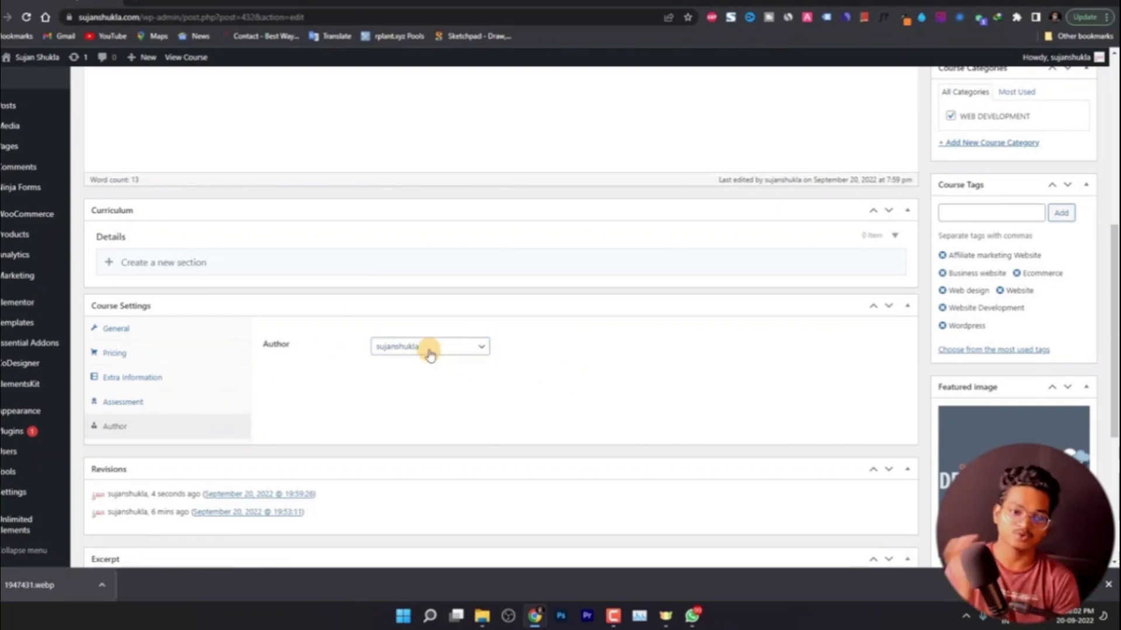
Collapse the Course Settings, Revisions, Excerpt, Discussion and Comments sections of the course editor.
left_click(174, 330)
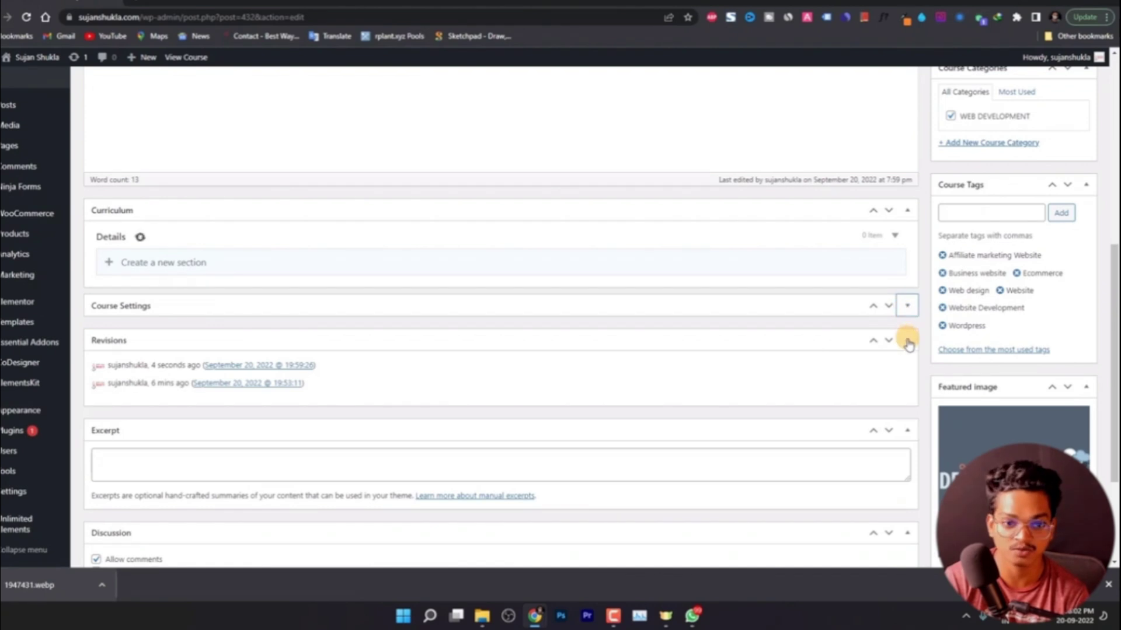
left_click(907, 344)
left_click(906, 374)
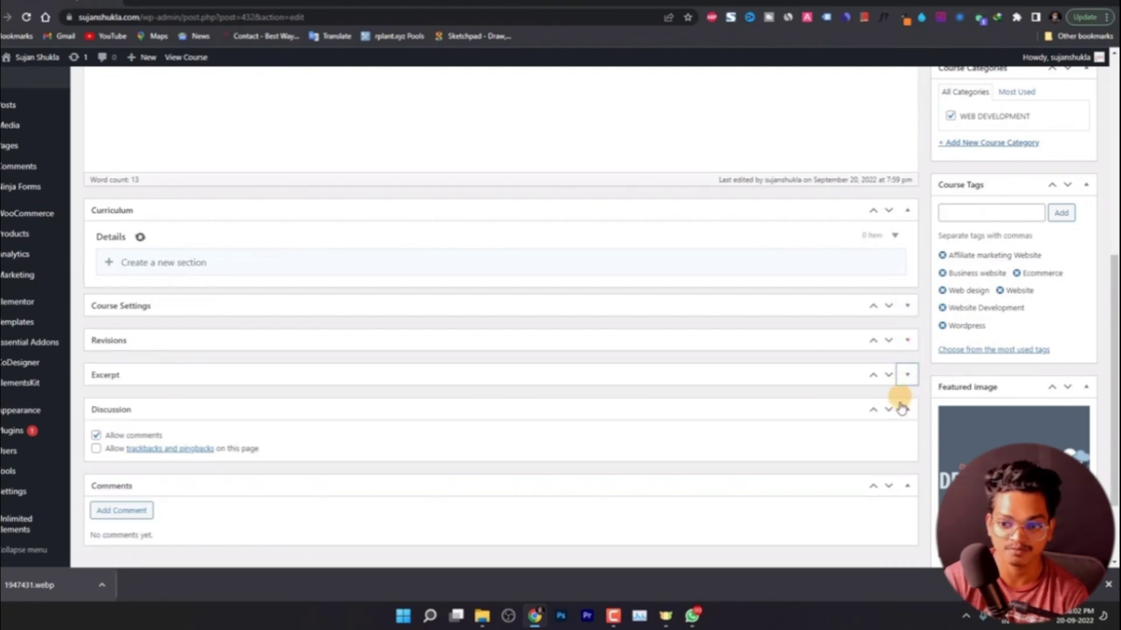
left_click(906, 409)
left_click(906, 387)
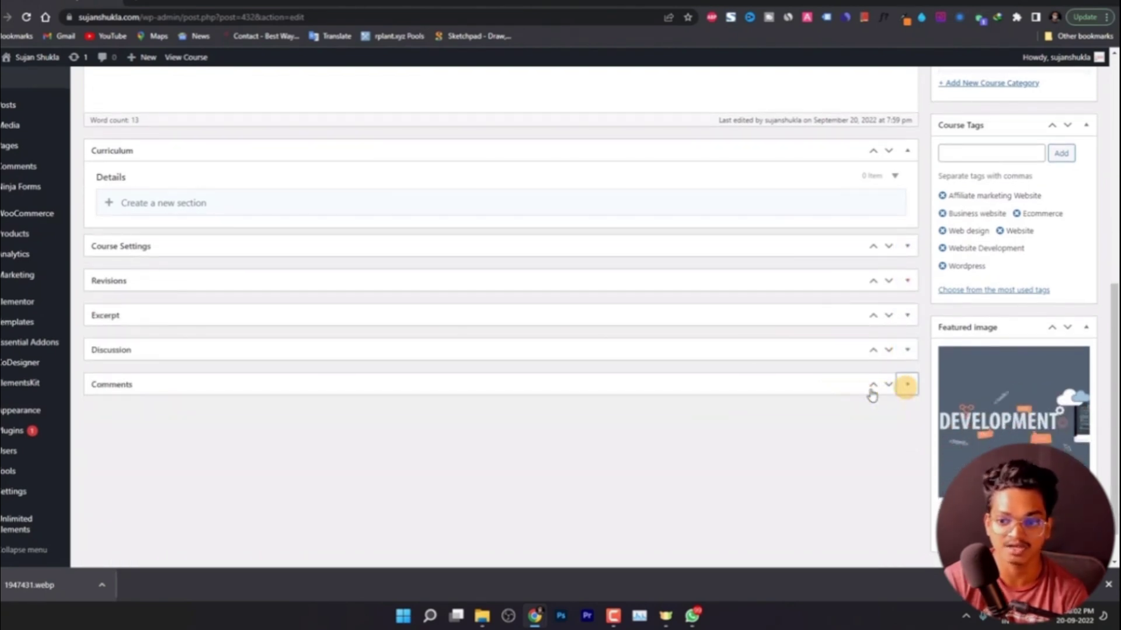
Switch to the ineuron Digital Marketing syllabus in Google Docs and find the "Wordpress Website Planning and Building" part.
scroll(681, 357, "up", 7)
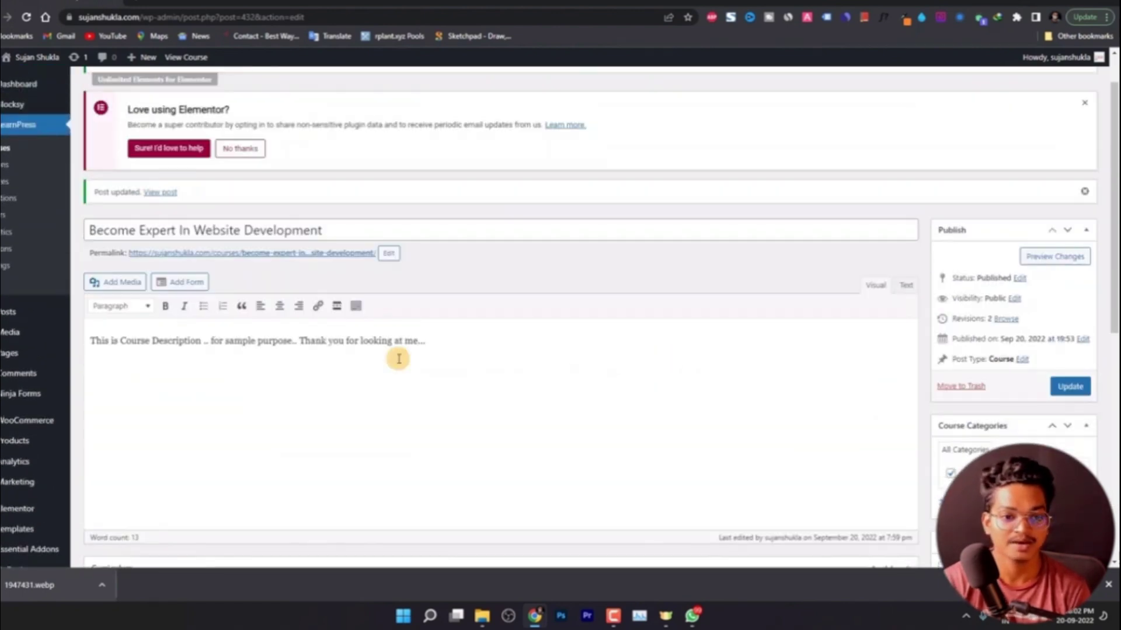
scroll(395, 357, "down", 2)
scroll(826, 170, "up", 2)
scroll(801, 250, "down", 5)
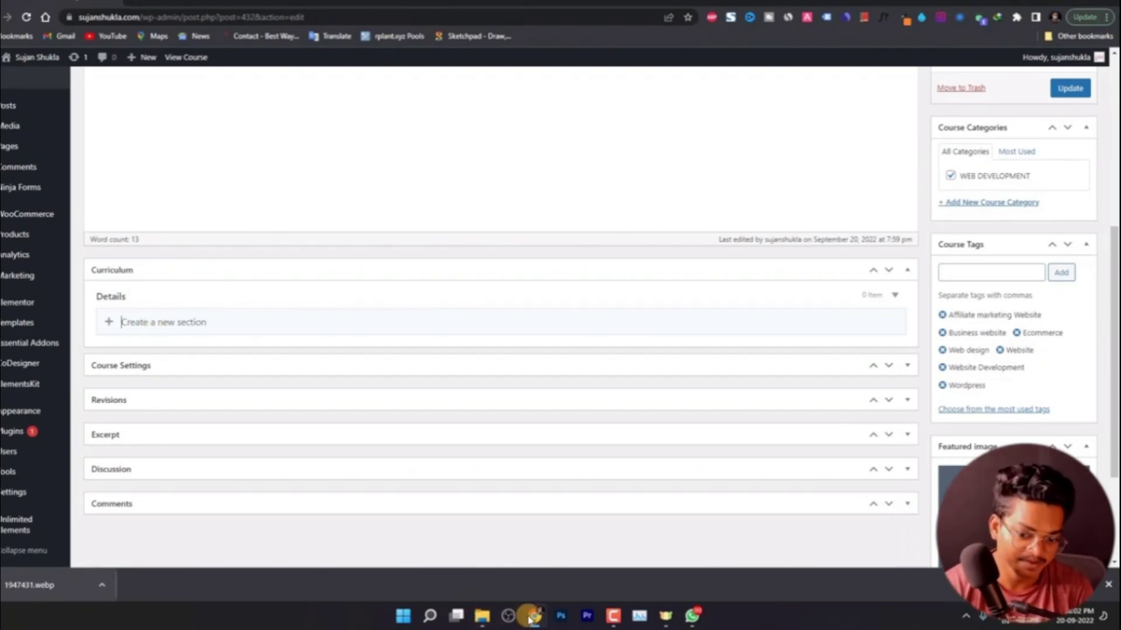
mouse_move(530, 614)
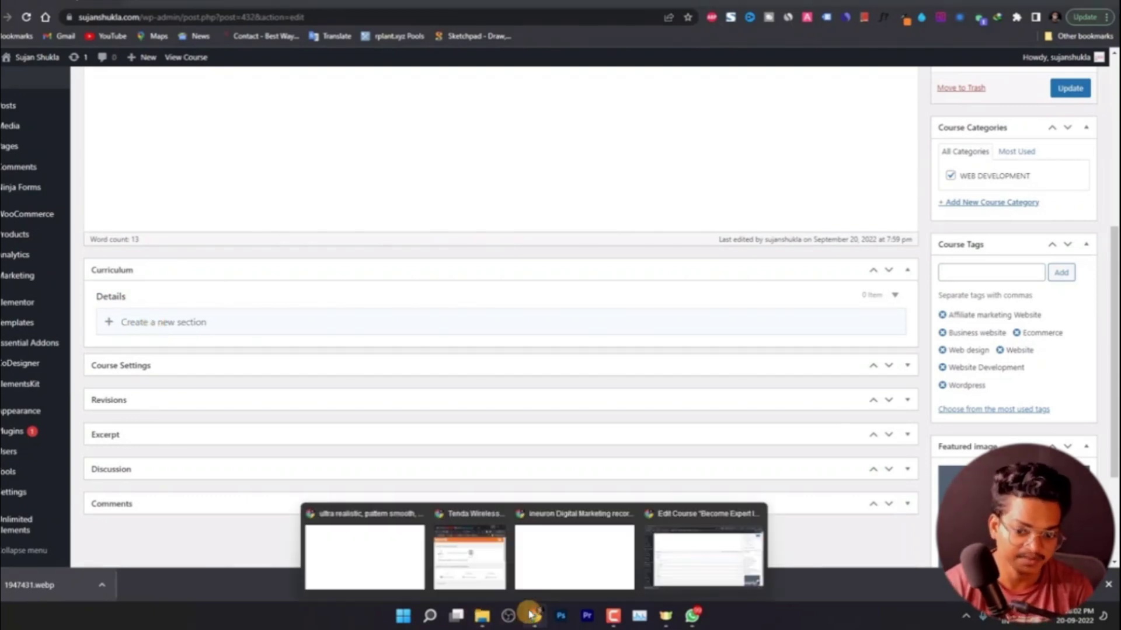
left_click(546, 569)
scroll(508, 385, "up", 5)
scroll(507, 382, "up", 10)
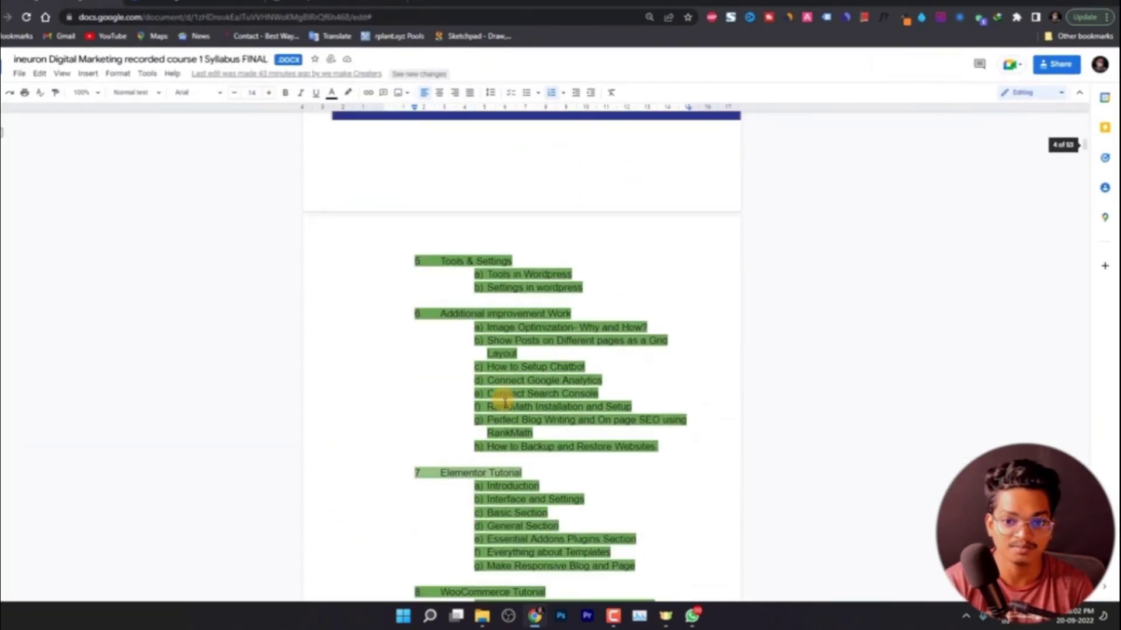
scroll(508, 423, "up", 6)
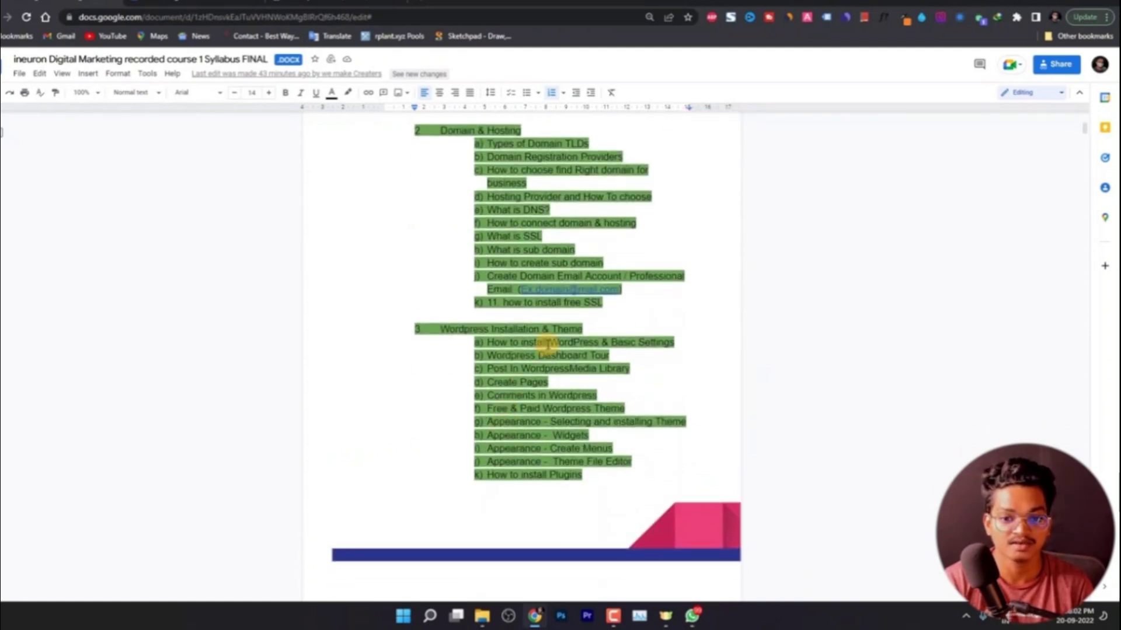
scroll(514, 351, "up", 7)
left_click(495, 245)
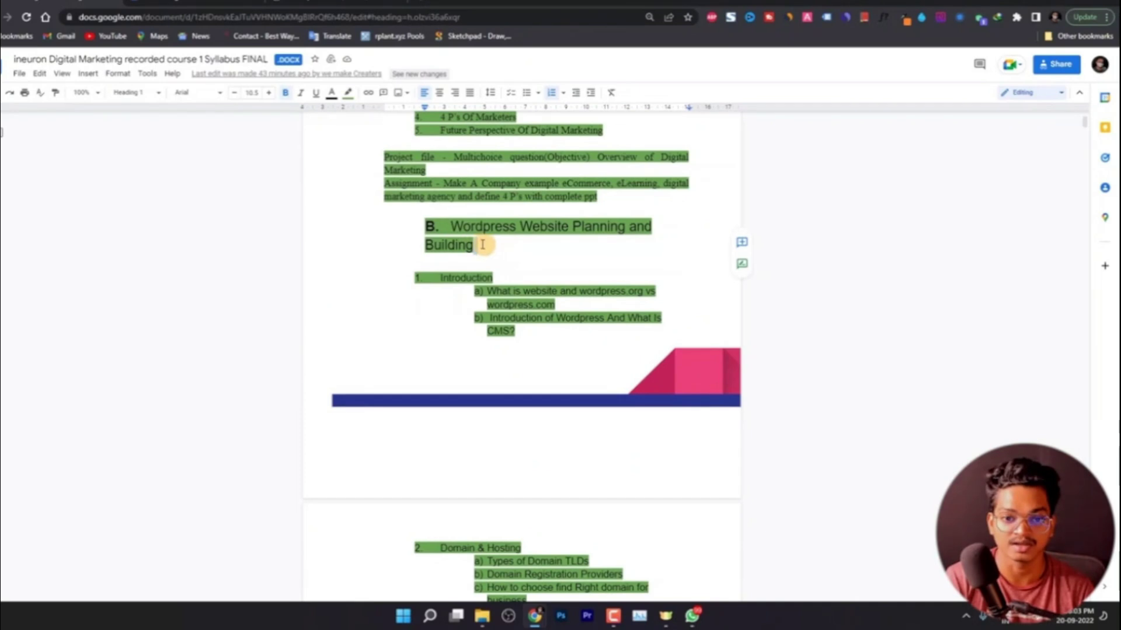
Copy the "Introduction" heading from the syllabus and create a curriculum section with that name in the course.
key("ctrl+Tab")
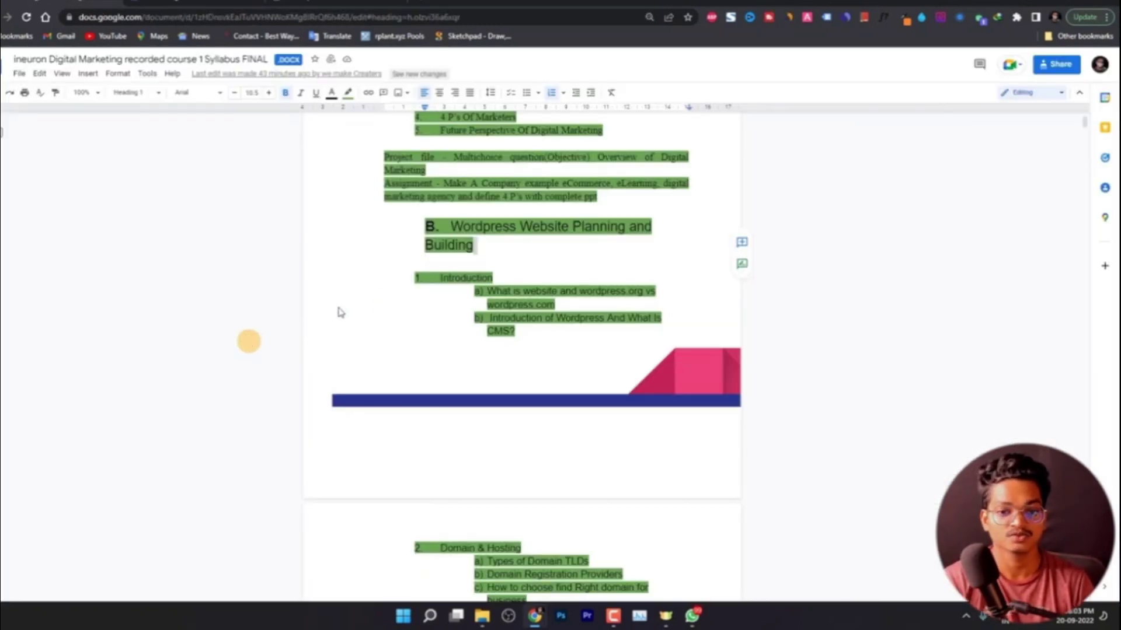
left_click(498, 276)
key("ctrl+c")
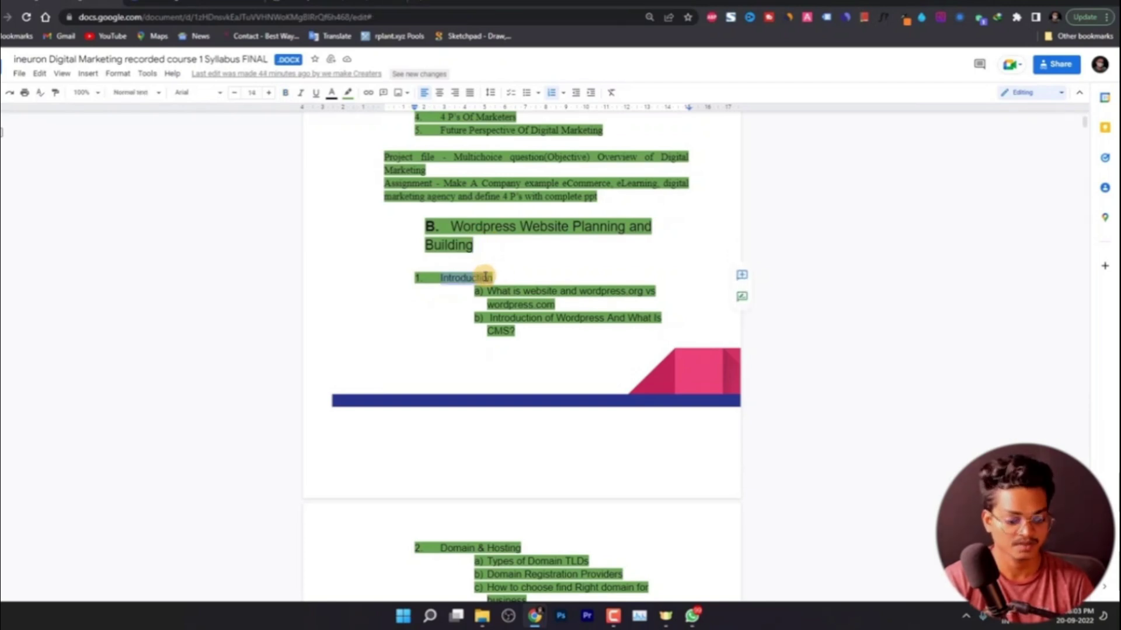
key("ctrl+Tab")
key("ctrl+v")
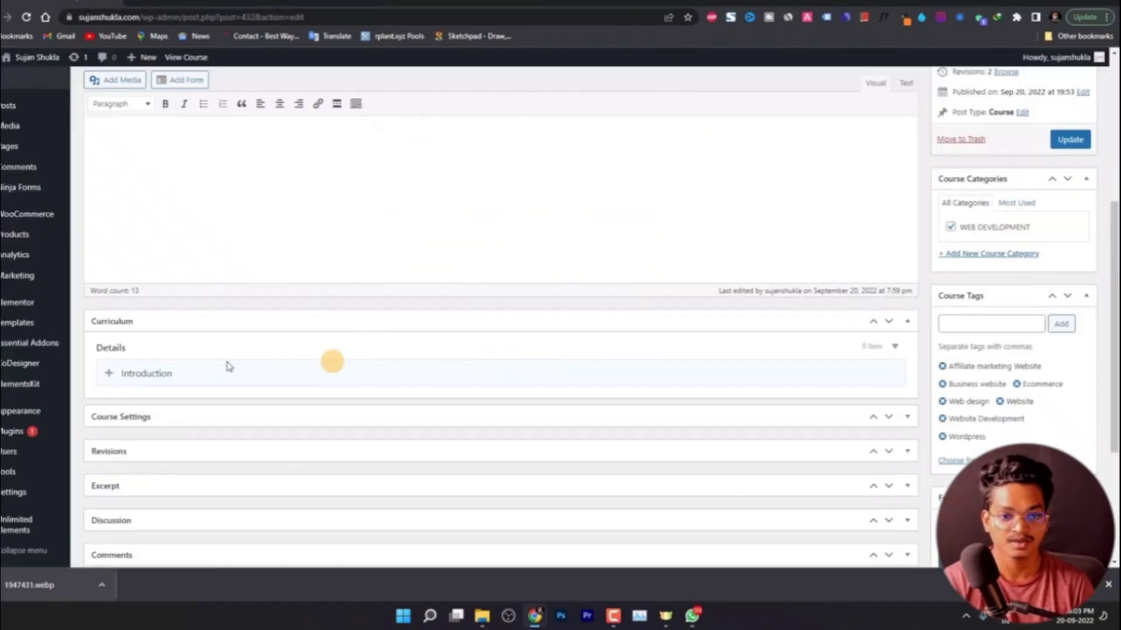
scroll(333, 362, "down", 2)
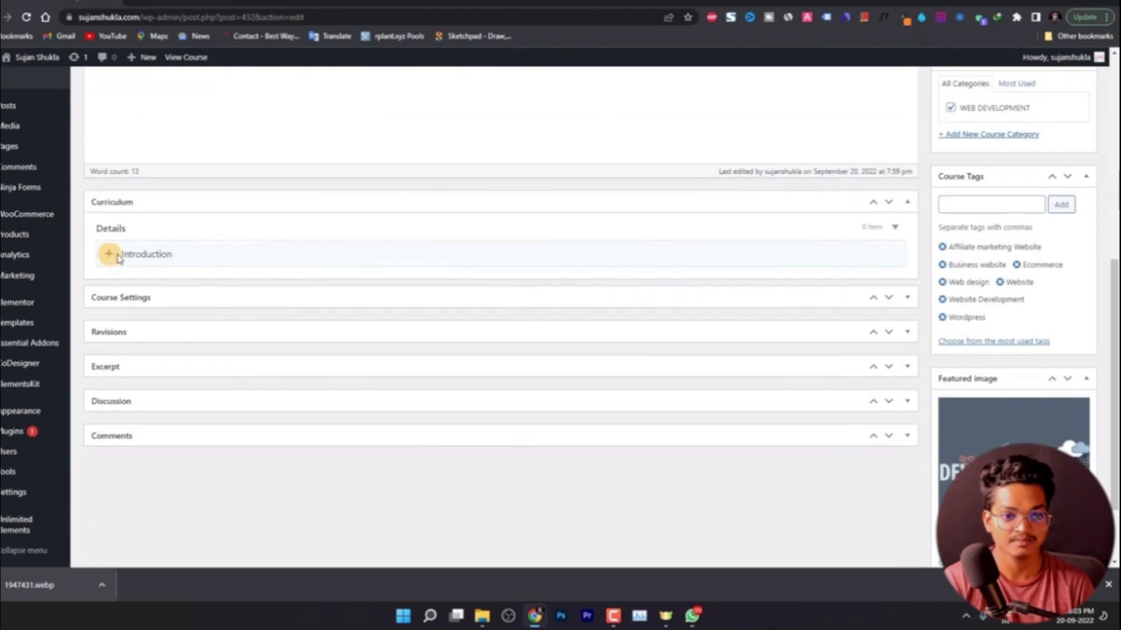
key("Return")
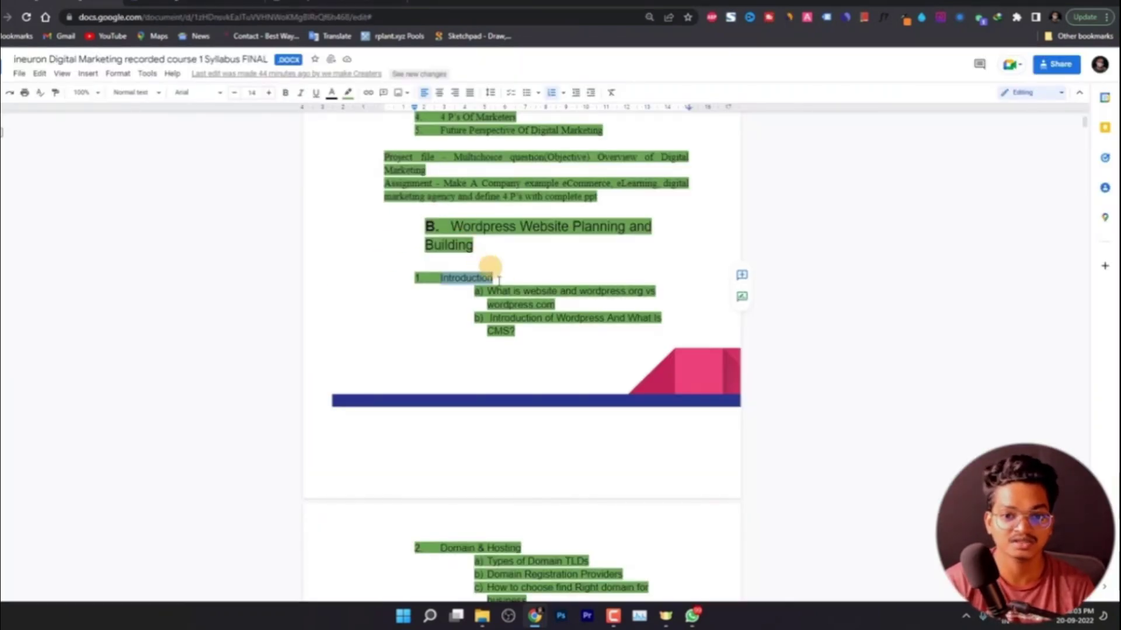
Copy "What is website and wordpress.org vs wordpress.com" from the syllabus and add it as a lesson in the Introduction section.
triple_click(516, 293)
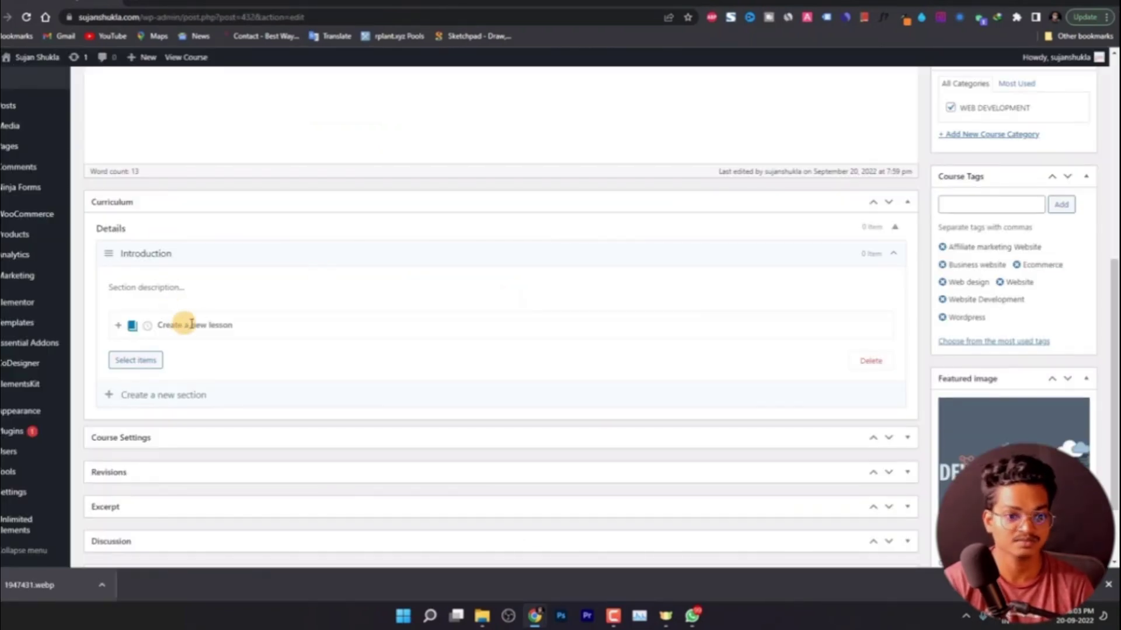
left_click(186, 325)
key("ctrl+v")
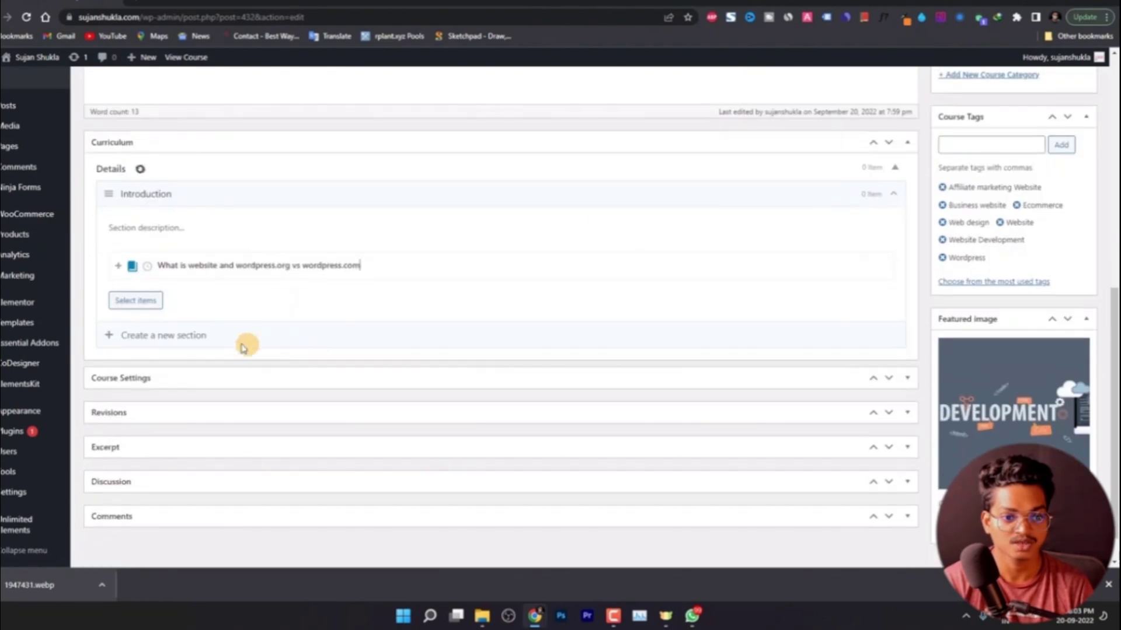
Copy "Introduction of Wordpress And What Is CMS?" from the syllabus and add it as a lesson in the Introduction section.
key("alt+Tab")
triple_click(508, 320)
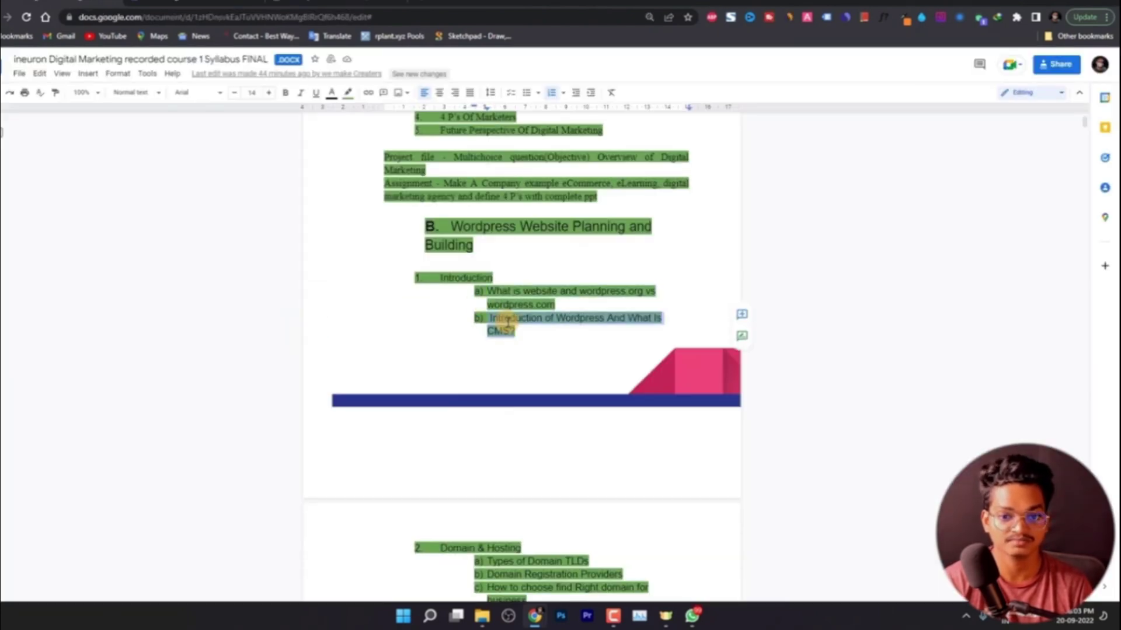
key("alt+Tab")
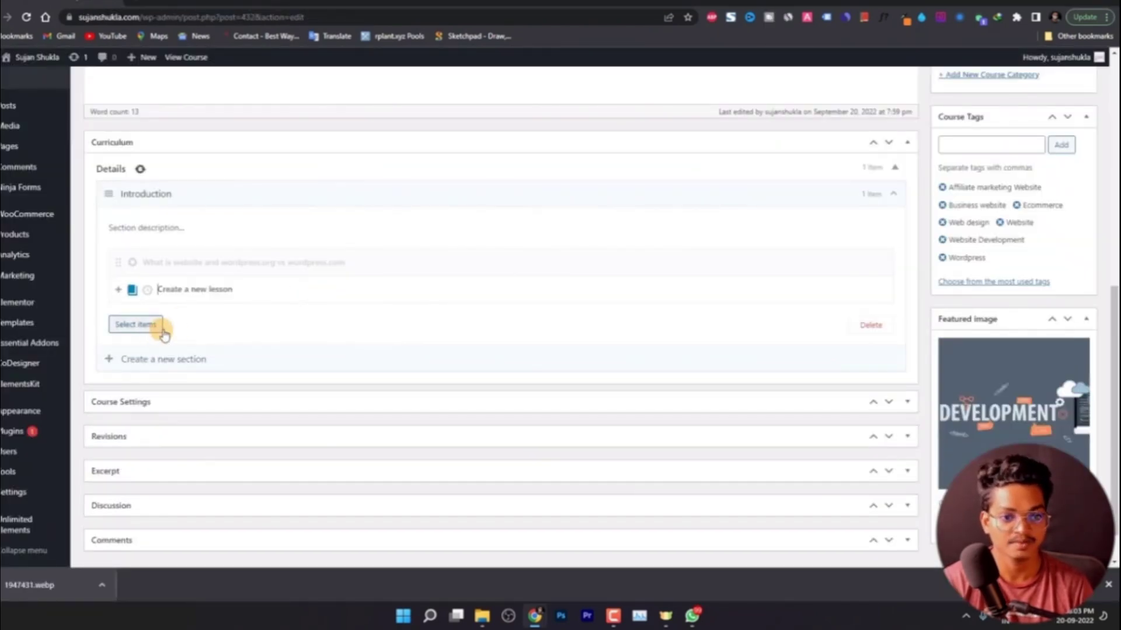
left_click(214, 287)
key("ctrl+v")
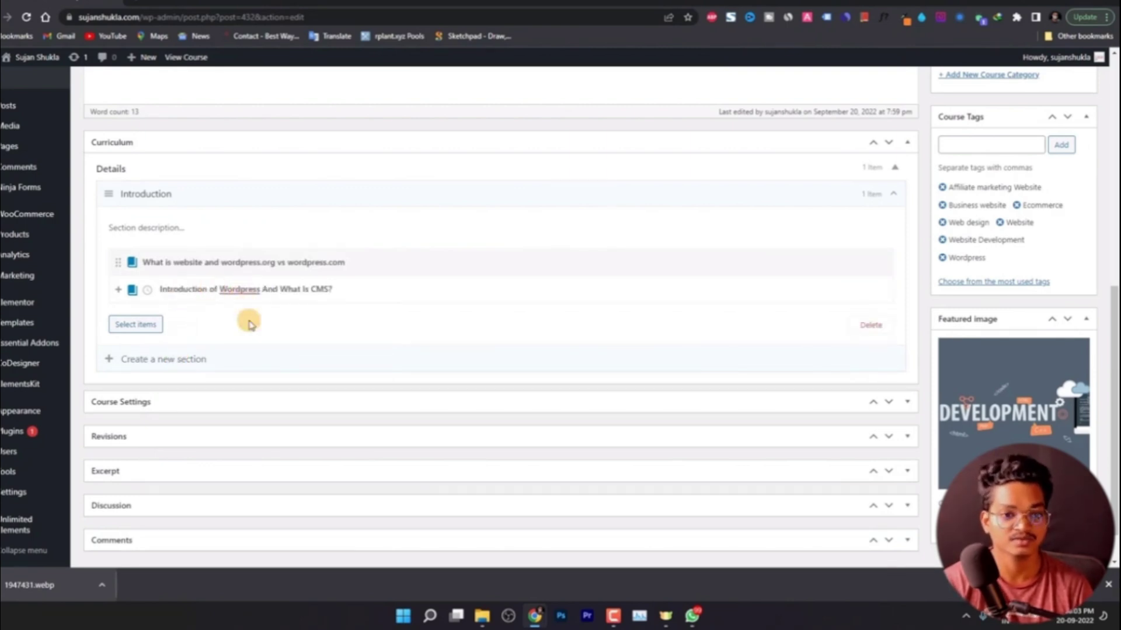
Copy the "Domain & Hosting" heading from the syllabus and enter it as the name of a new curriculum section.
key("alt+Tab")
scroll(572, 275, "down", 3)
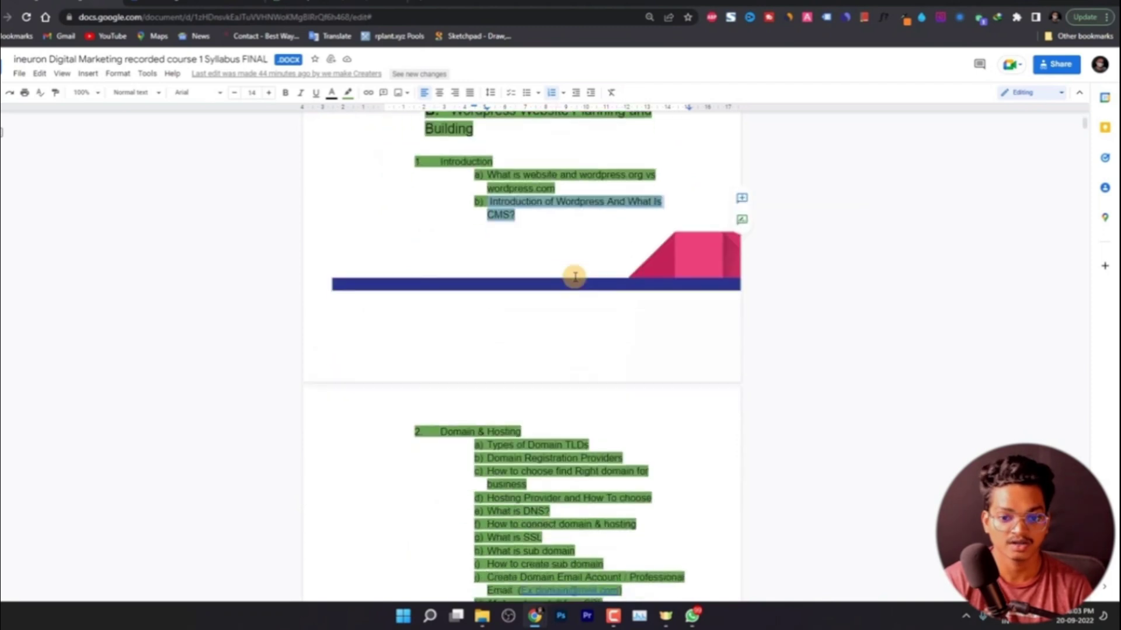
scroll(527, 339, "up", 2)
scroll(515, 355, "down", 2)
double_click(495, 367)
key("alt+Tab")
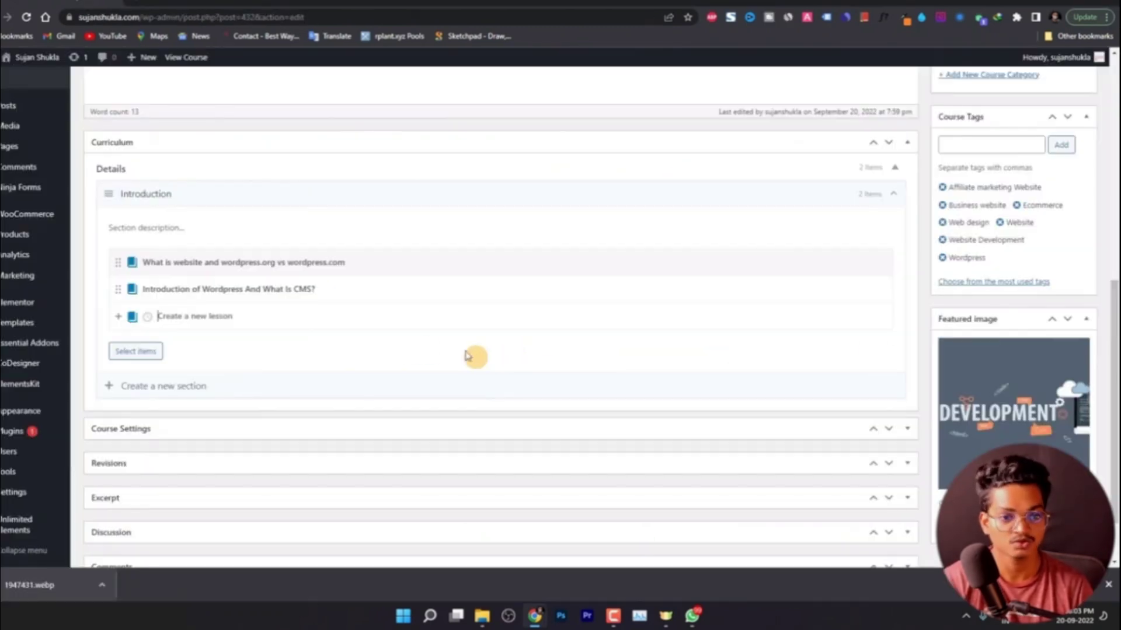
left_click(193, 388)
key("ctrl+v")
Copy "Types of Domain TLDs" from the syllabus, create the Domain & Hosting section and enter the copied text as its first lesson.
key("alt+Tab")
scroll(370, 378, "down", 2)
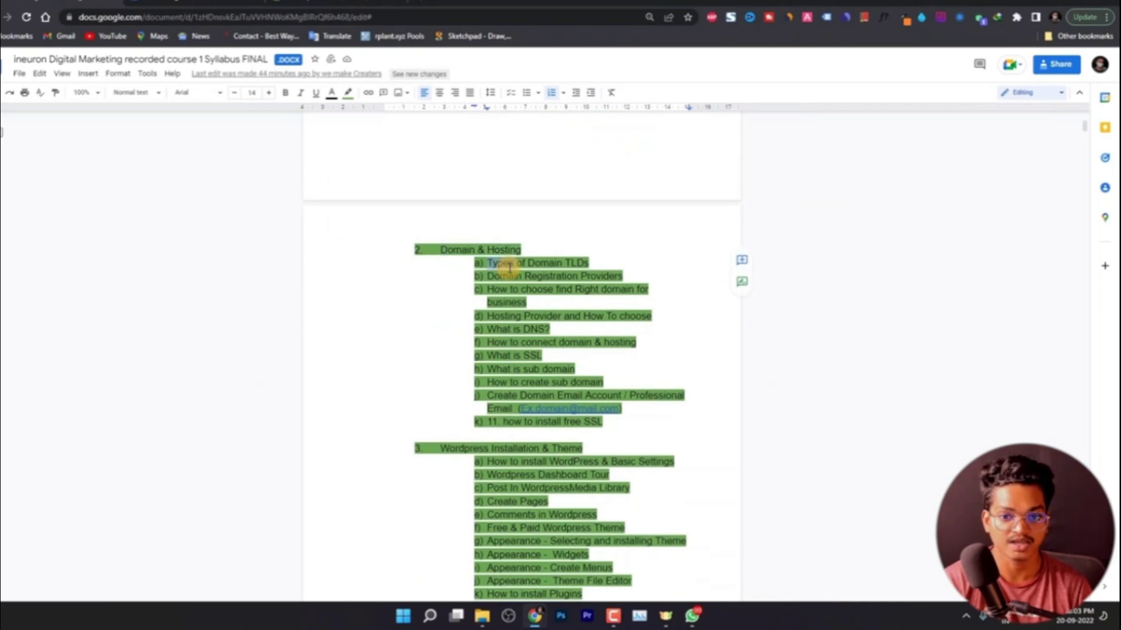
left_click_drag(510, 267, 567, 263)
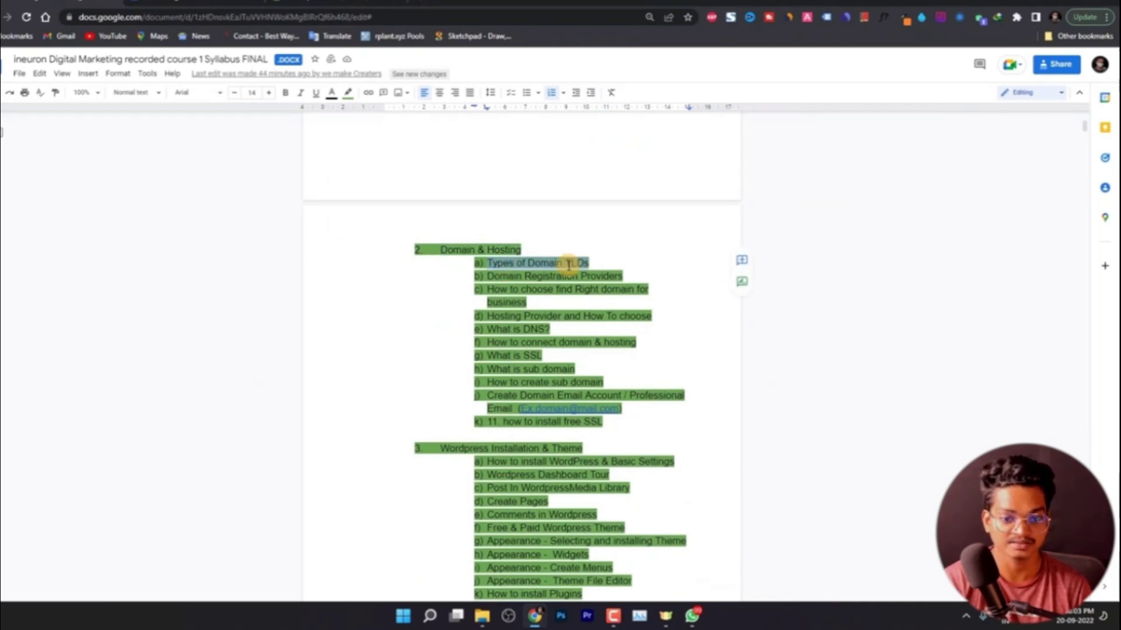
key("alt+Tab")
scroll(263, 345, "down", 1)
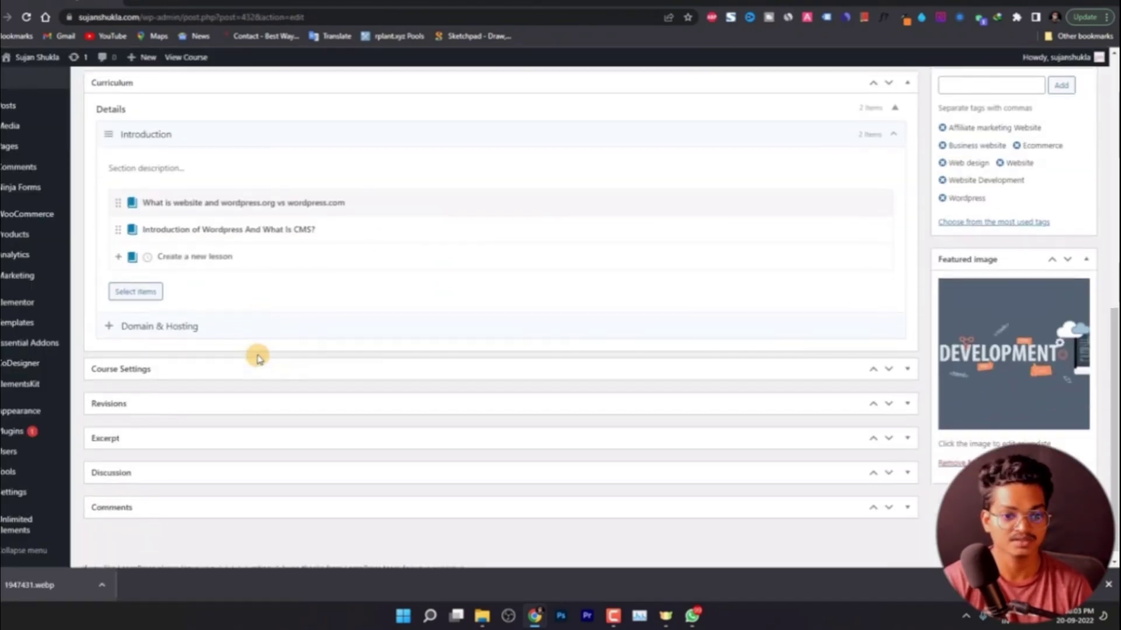
key("Return")
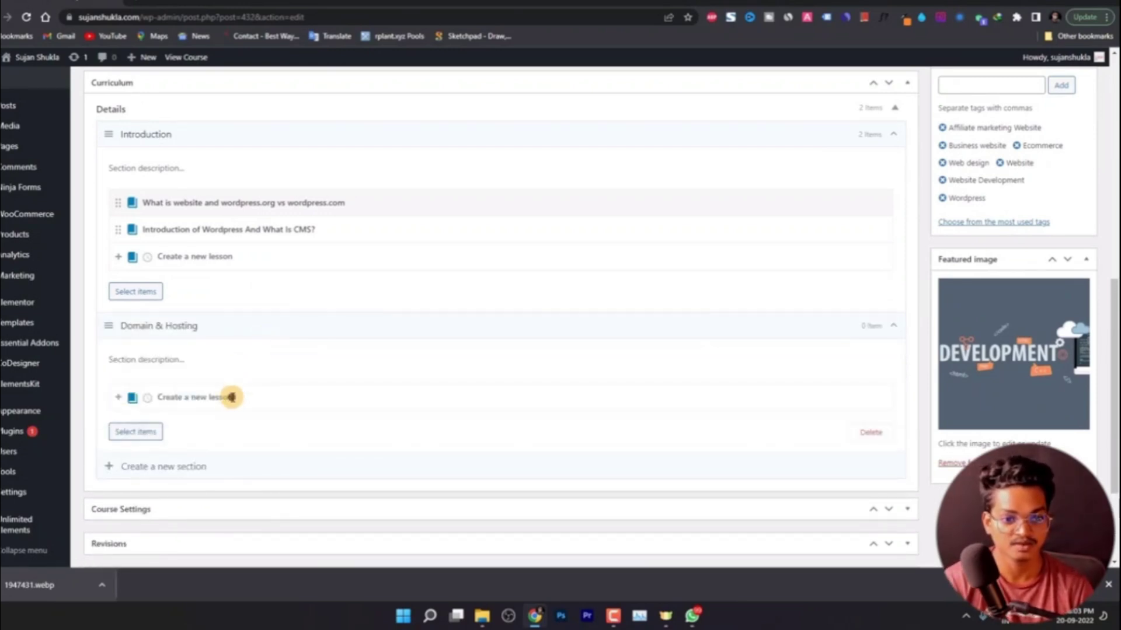
key("ctrl+v")
Copy "Domain Registration Providers" and "How to choose find Right domain for business" from the syllabus as lessons in the Domain & Hosting section.
key("alt+Tab")
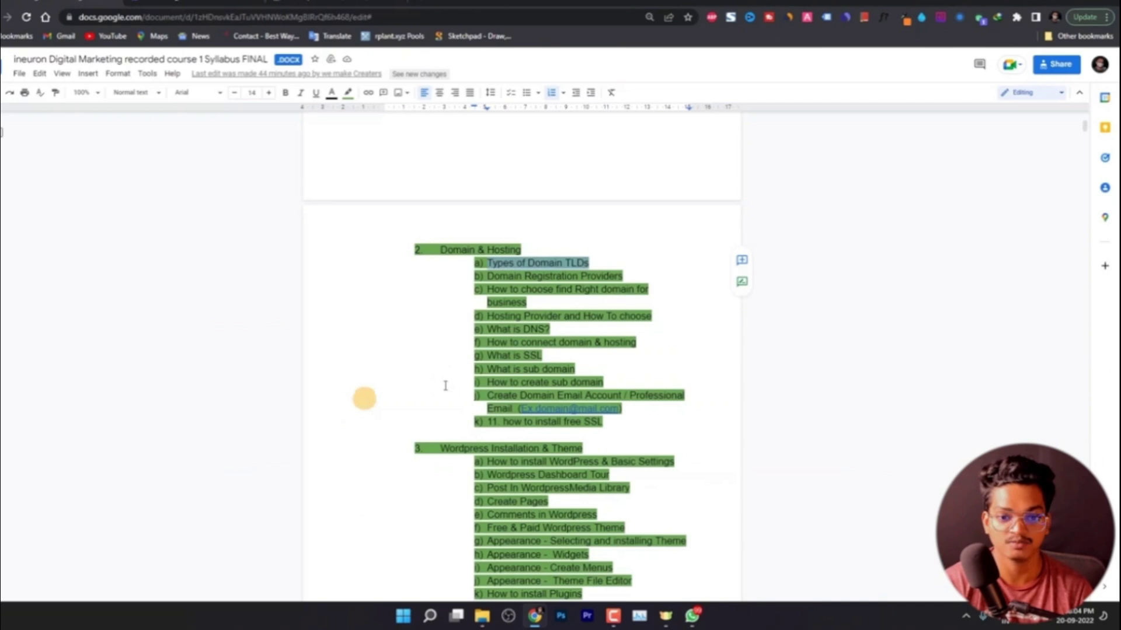
triple_click(531, 279)
key("ctrl+c")
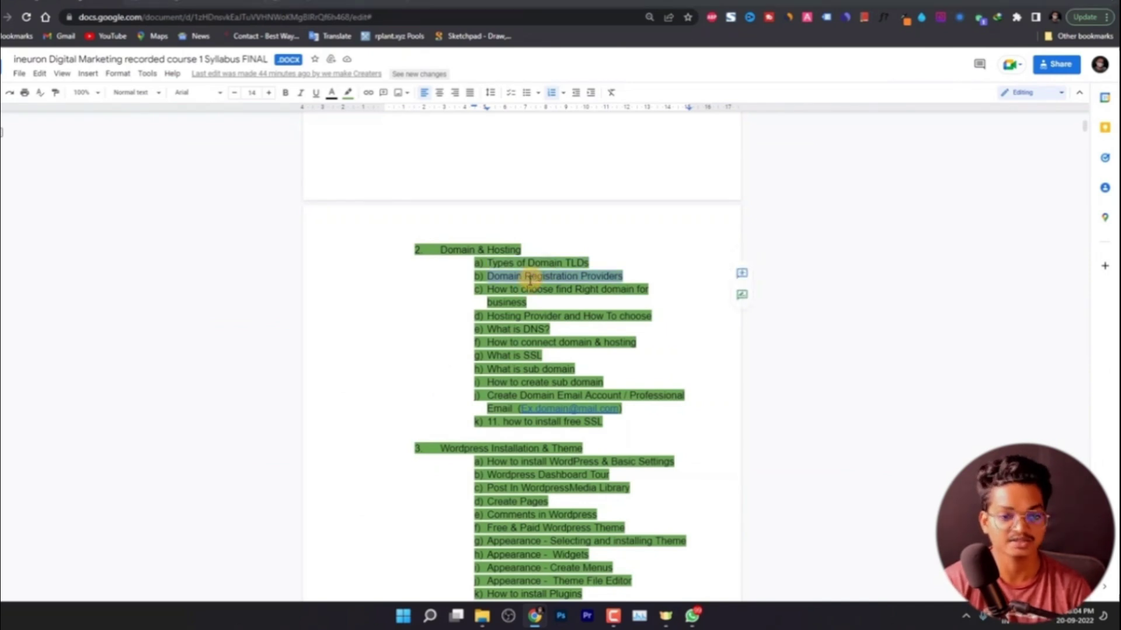
key("alt+Tab")
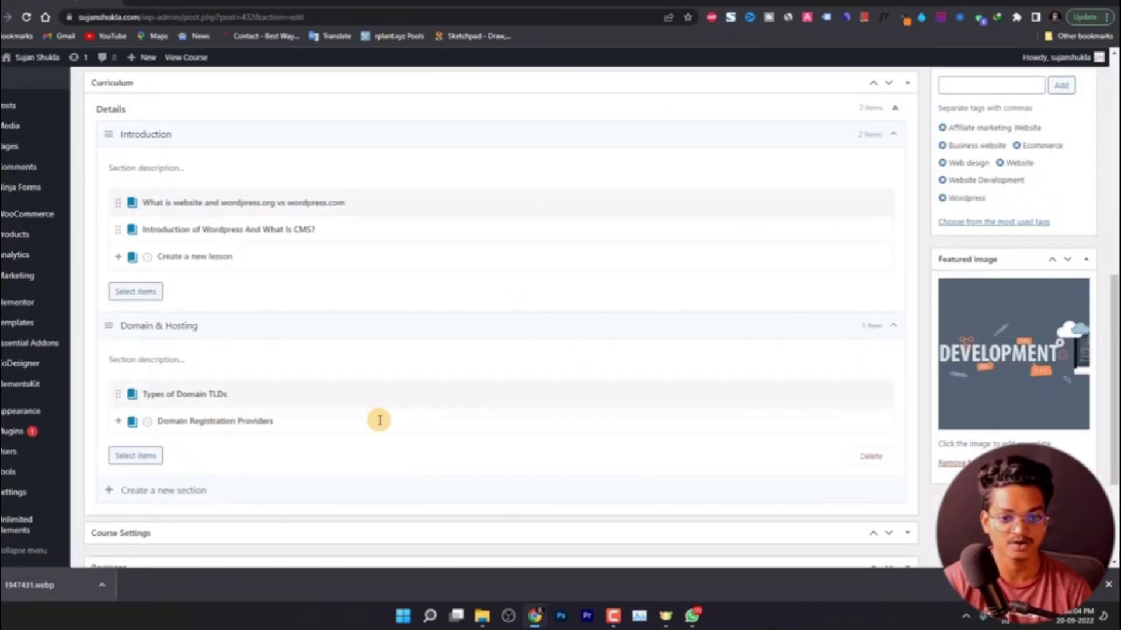
key("alt+Tab")
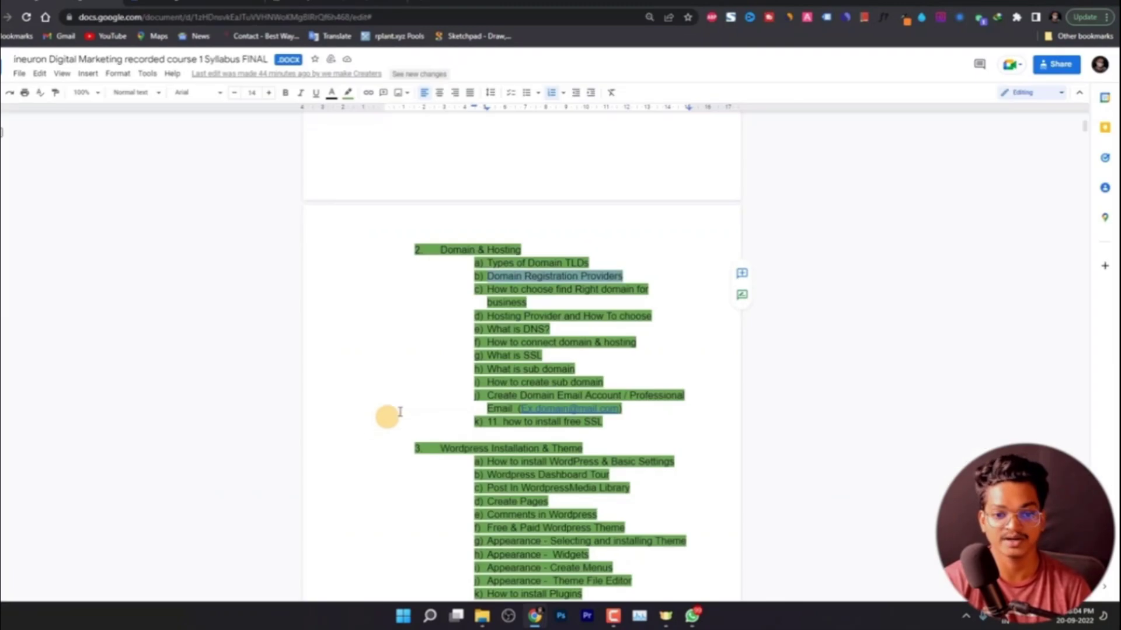
triple_click(513, 291)
key("alt+Tab")
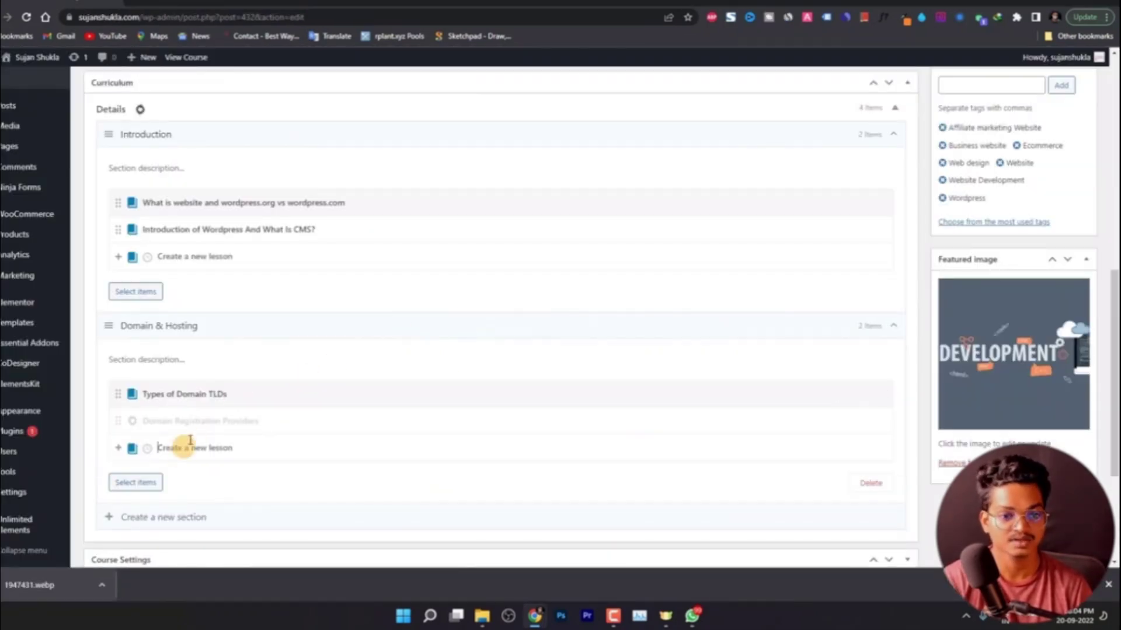
key("ctrl+v")
Copy "Hosting Provider and How To choose" and "What is DNS?" from the syllabus as further lessons in the Domain & Hosting section.
key("alt+Tab")
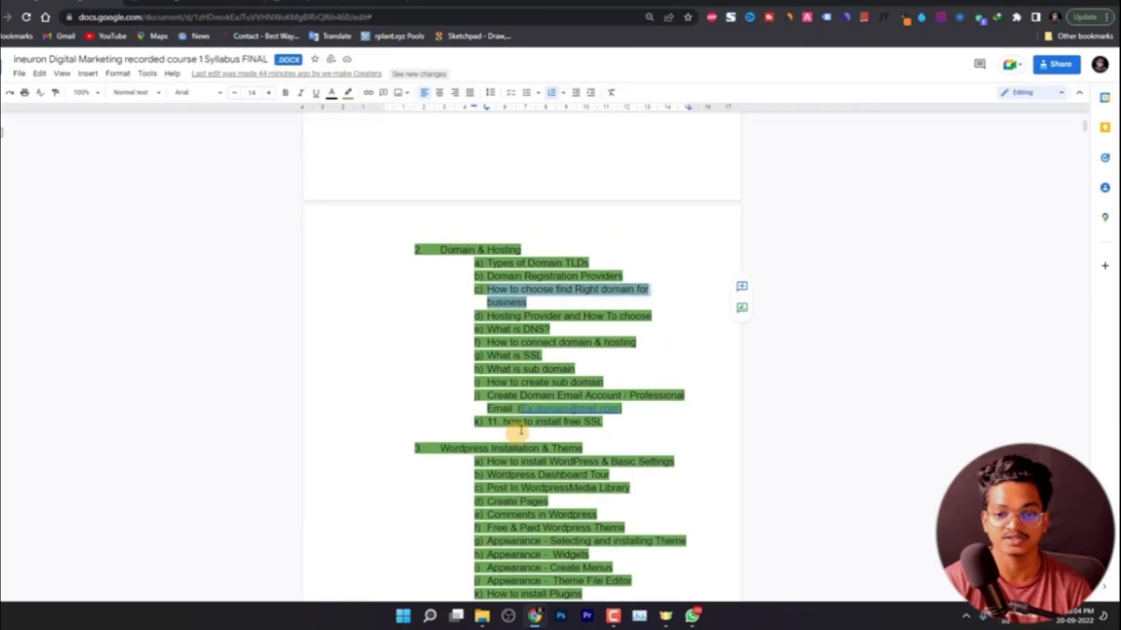
triple_click(518, 316)
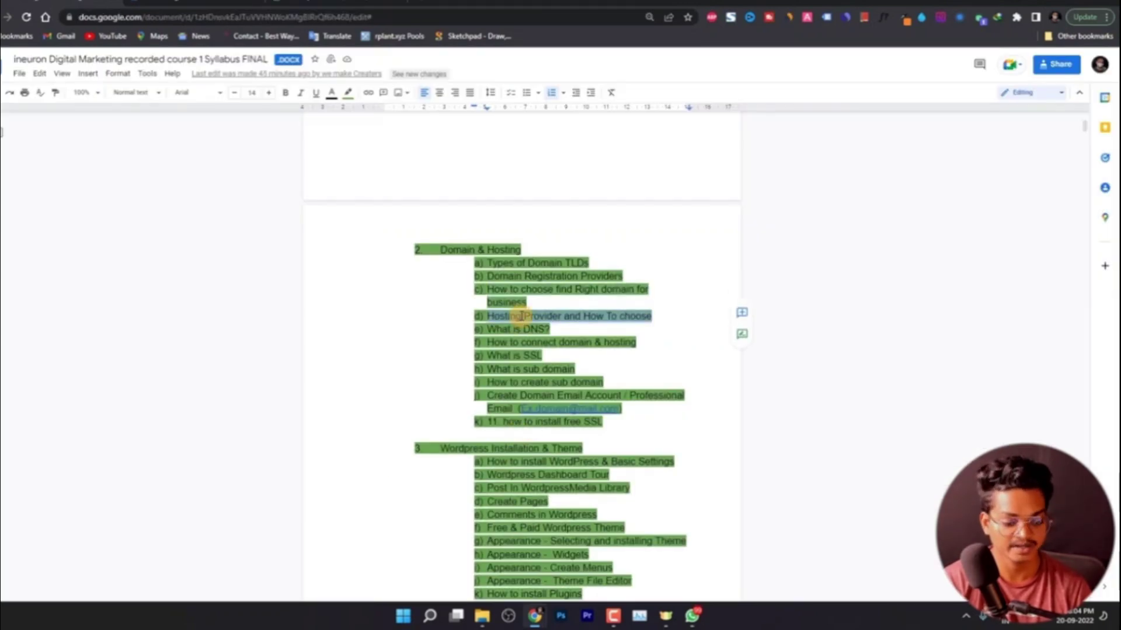
key("alt+Tab")
left_click(242, 476)
key("ctrl+v")
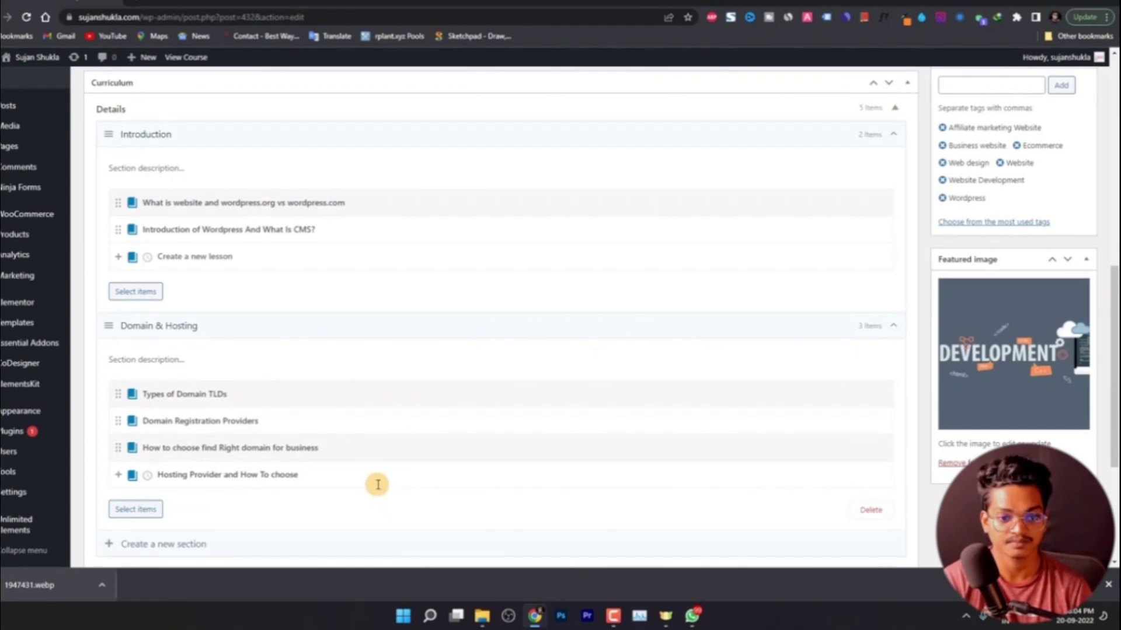
key("alt+Tab")
triple_click(501, 331)
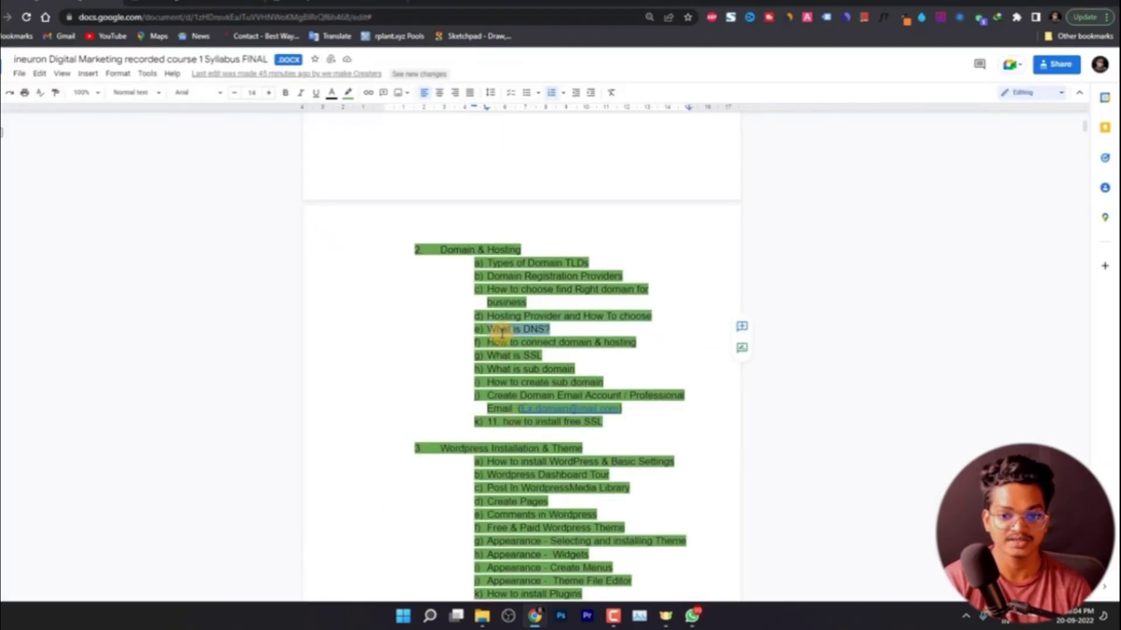
key("alt+Tab")
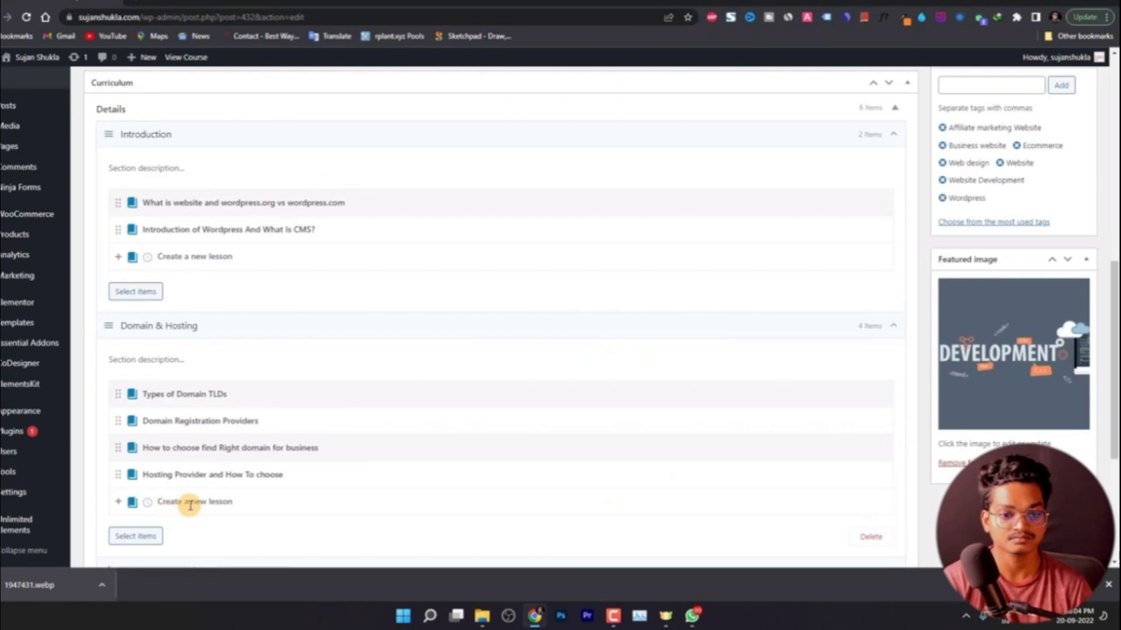
key("ctrl+v")
Copy the "Wordpress Installation & Theme" heading from the syllabus and create a curriculum section with that name.
key("alt+Tab")
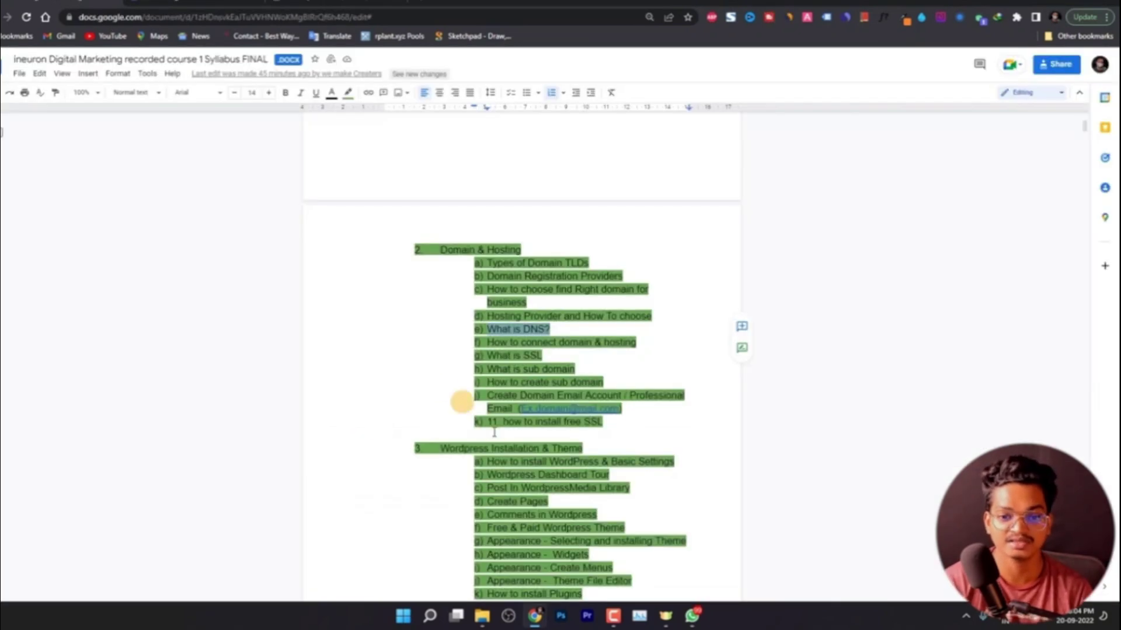
scroll(501, 413, "down", 1)
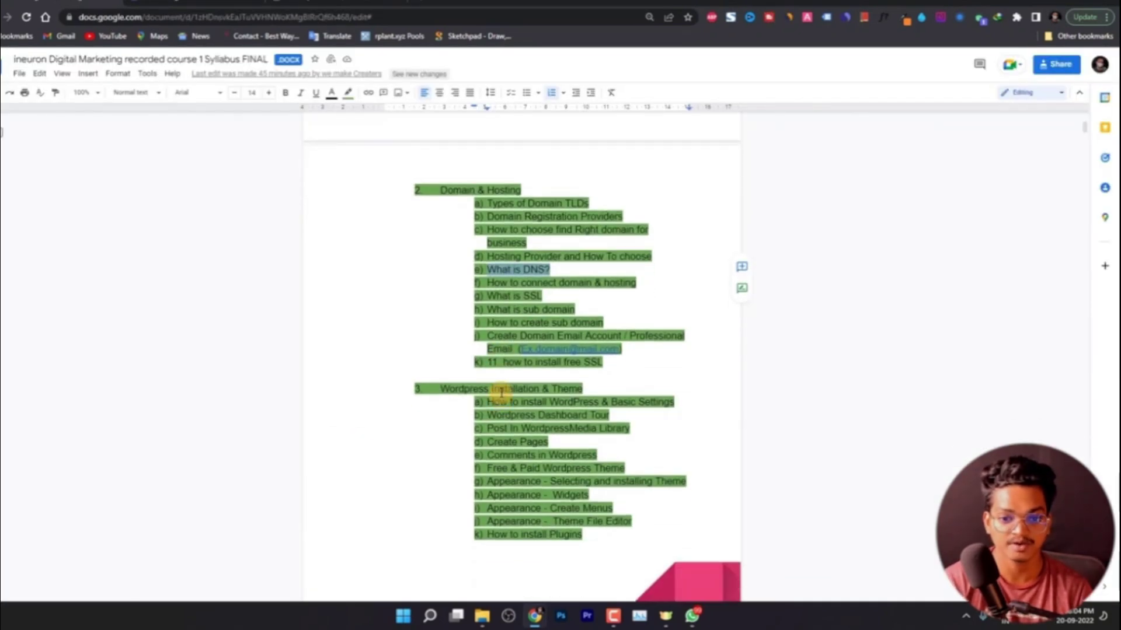
triple_click(501, 392)
key("ctrl+c")
key("alt+Tab")
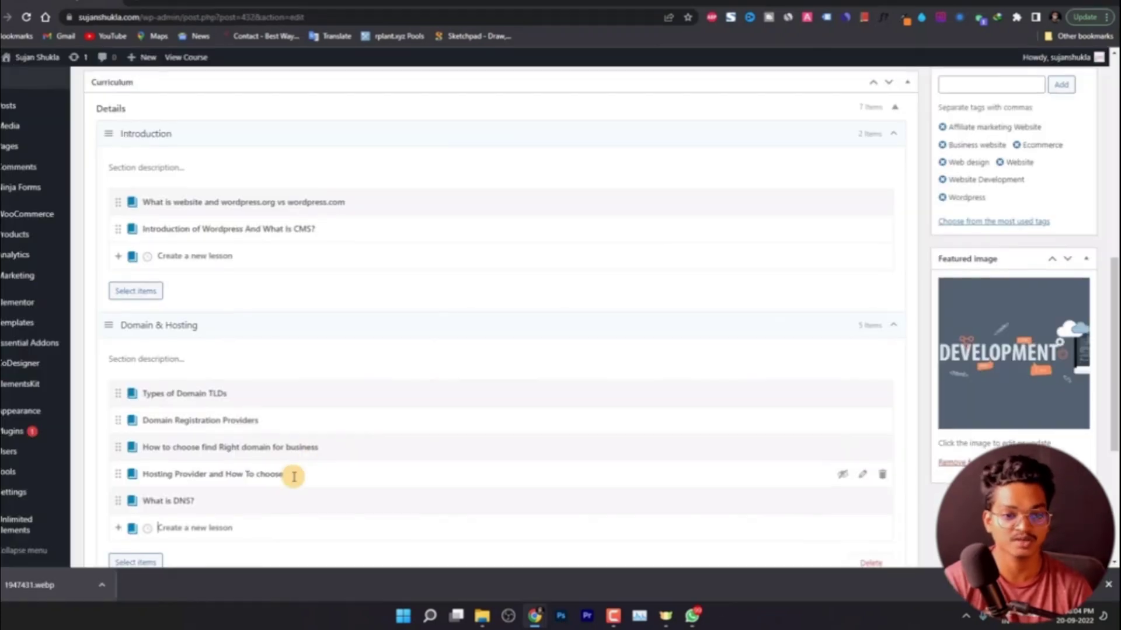
scroll(292, 473, "down", 2)
left_click(197, 477)
key("ctrl+v")
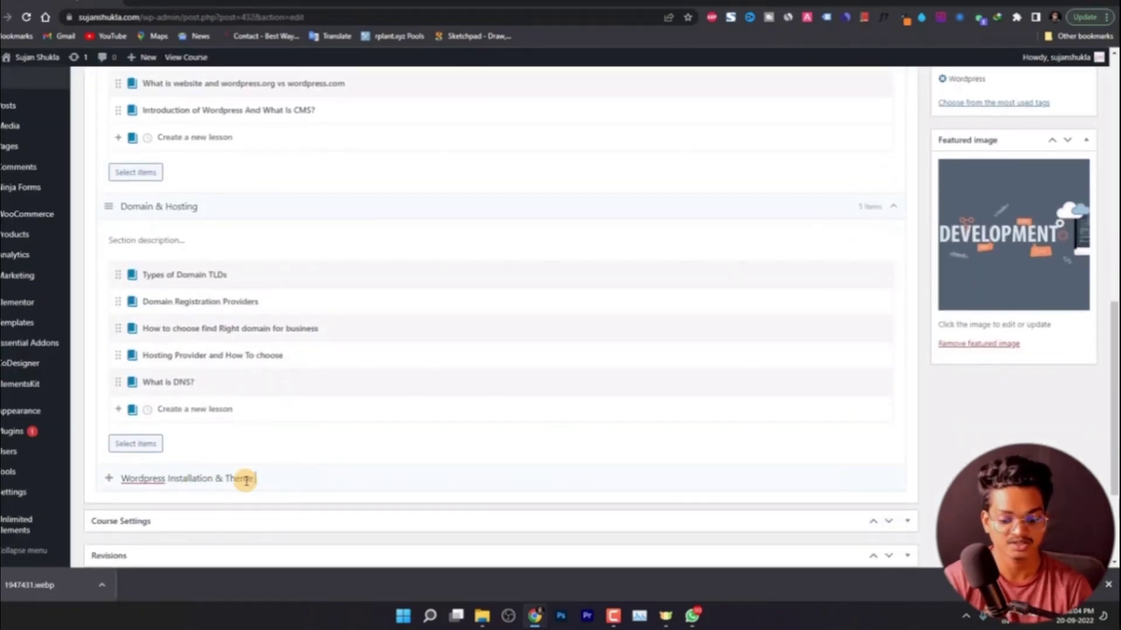
key("Return")
Copy "How to install WordPress & Basic Settings" from the syllabus and add it as a lesson in the Wordpress Installation & Theme section.
scroll(269, 444, "down", 3)
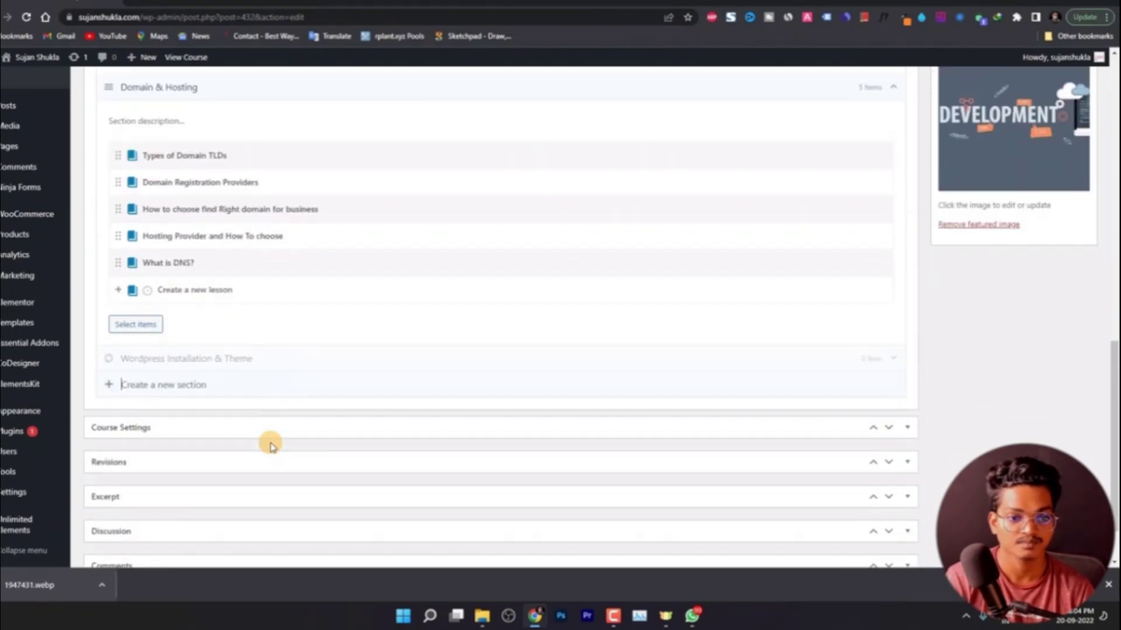
key("alt+Tab")
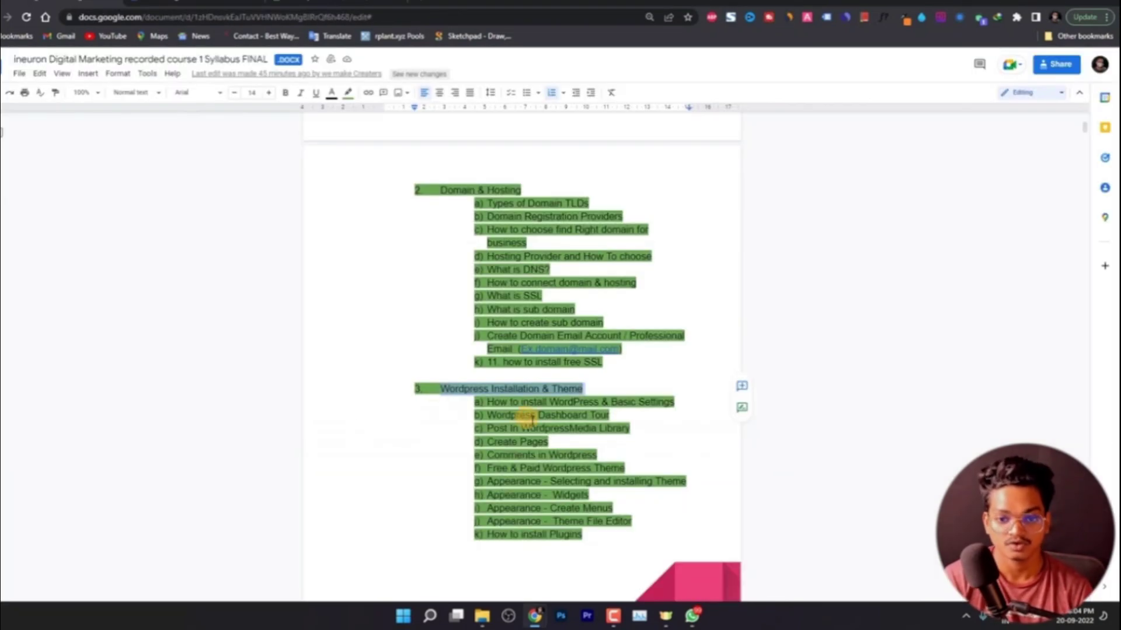
scroll(525, 418, "down", 2)
triple_click(517, 285)
key("ctrl+c")
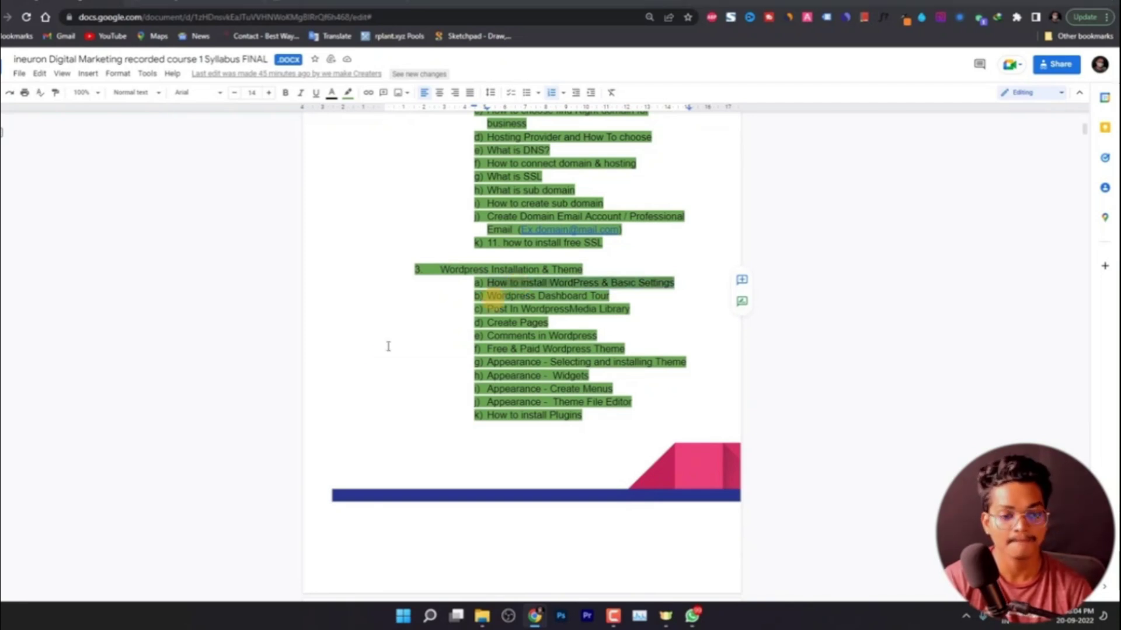
key("alt+Tab")
key("ctrl+v")
key("Return")
left_click(248, 370)
key("ctrl+v")
Copy "Wordpress Dashboard Tour" from the syllabus and add it as the second lesson in the Wordpress Installation & Theme section.
key("alt+Tab")
triple_click(530, 297)
key("ctrl+c")
key("alt+Tab")
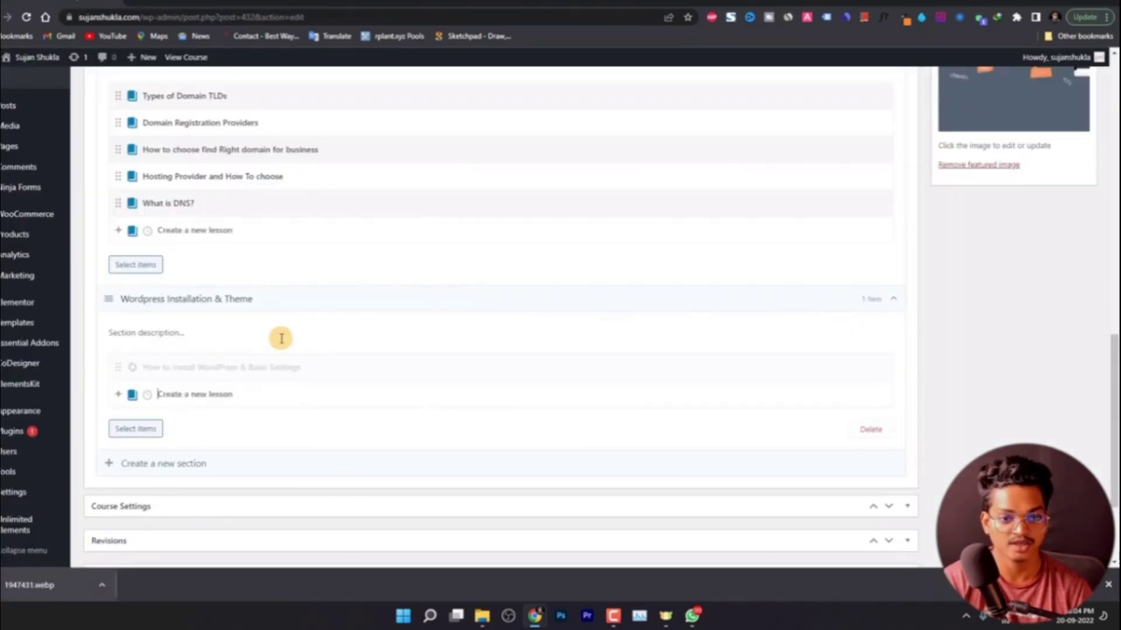
key("ctrl+v")
Copy "Post In WordpressMedia Library" from the syllabus and enter it as the third lesson in the Wordpress Installation & Theme section.
key("alt+Tab")
triple_click(537, 308)
key("ctrl+c")
key("alt+Tab")
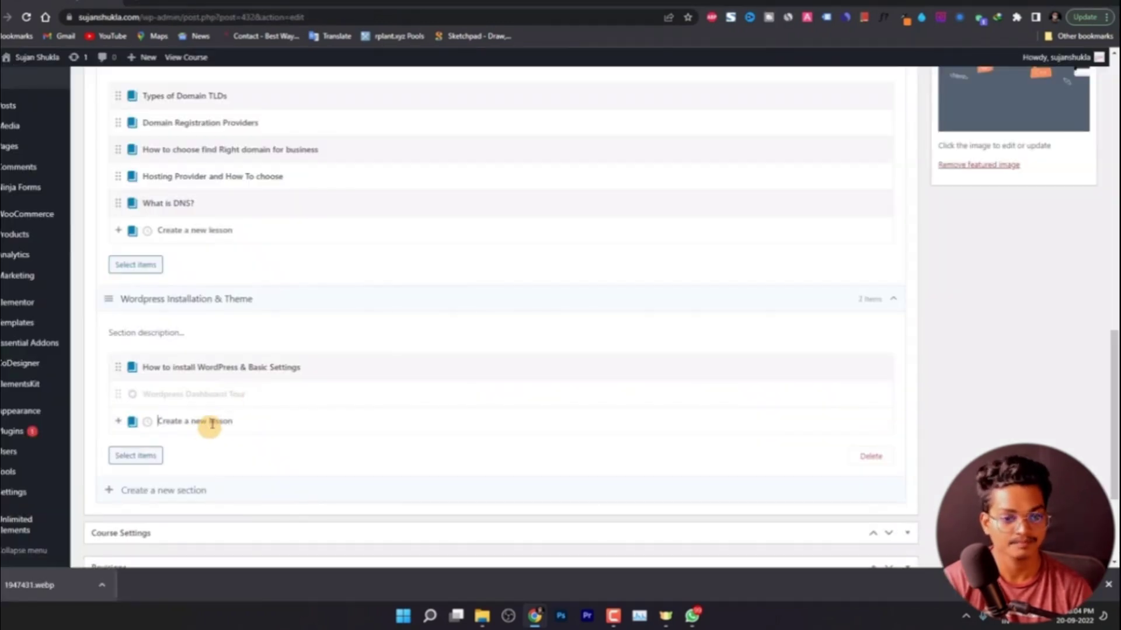
key("ctrl+v")
Create a curriculum section named "Quizes" below the Wordpress Installation & Theme section.
scroll(205, 212, "up", 2)
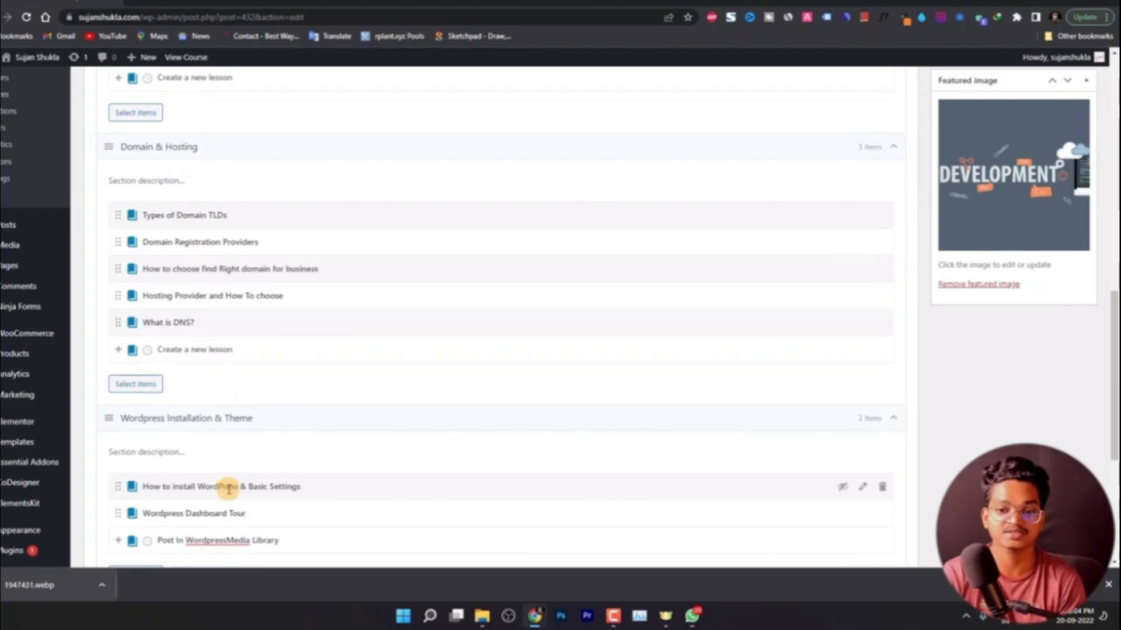
scroll(225, 485, "down", 5)
scroll(233, 409, "up", 3)
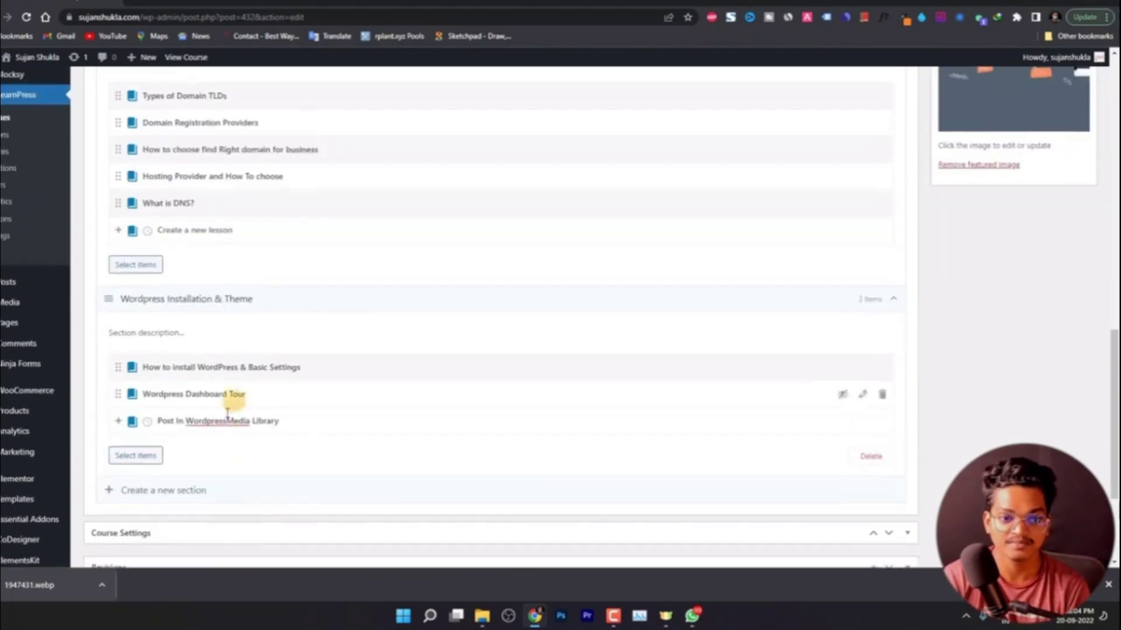
scroll(201, 486, "down", 1)
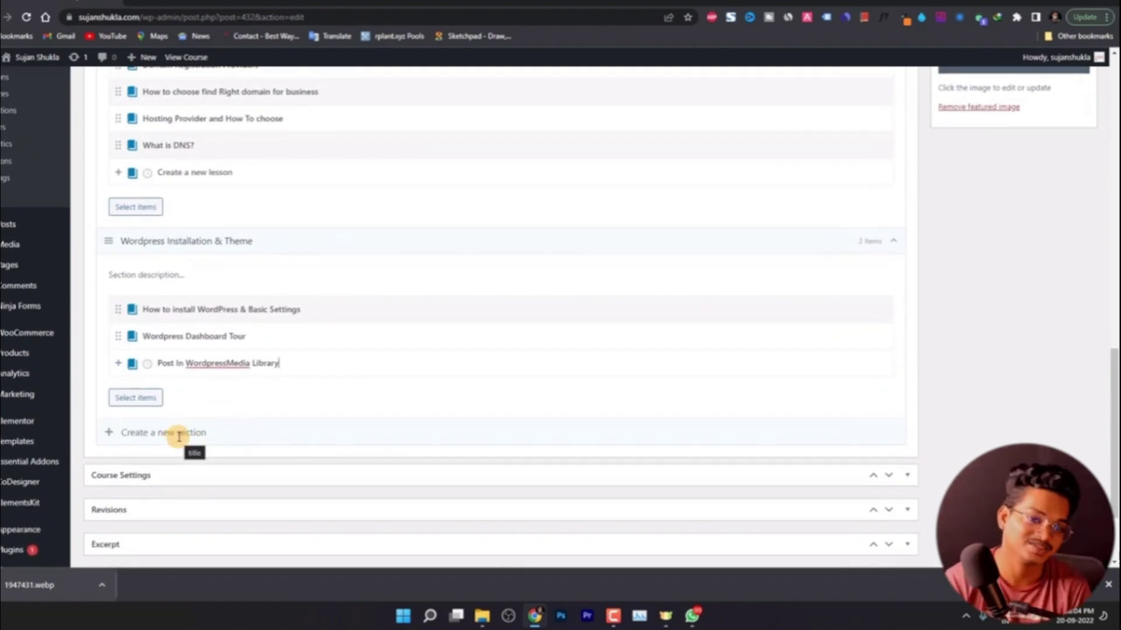
left_click(178, 437)
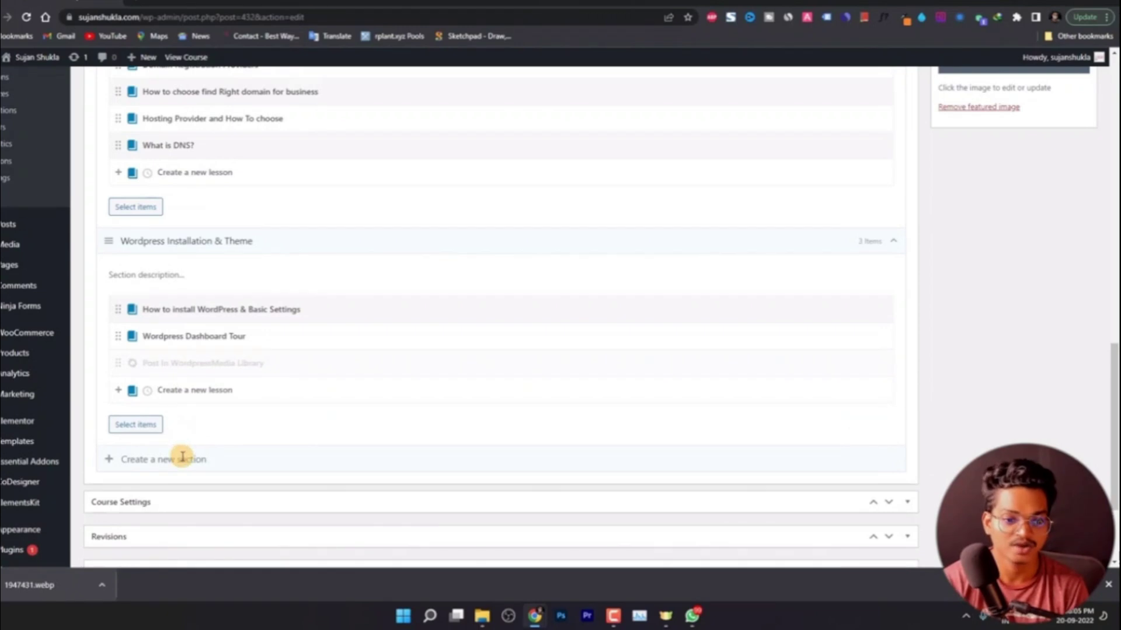
left_click(195, 458)
type("Qui")
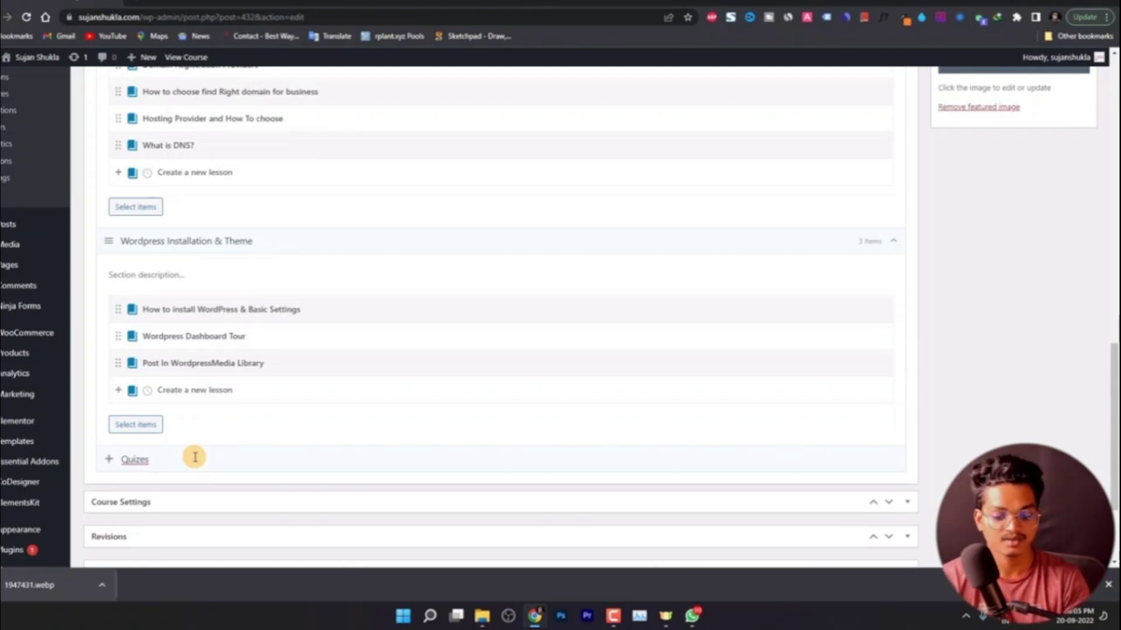
type("zes")
key("Return")
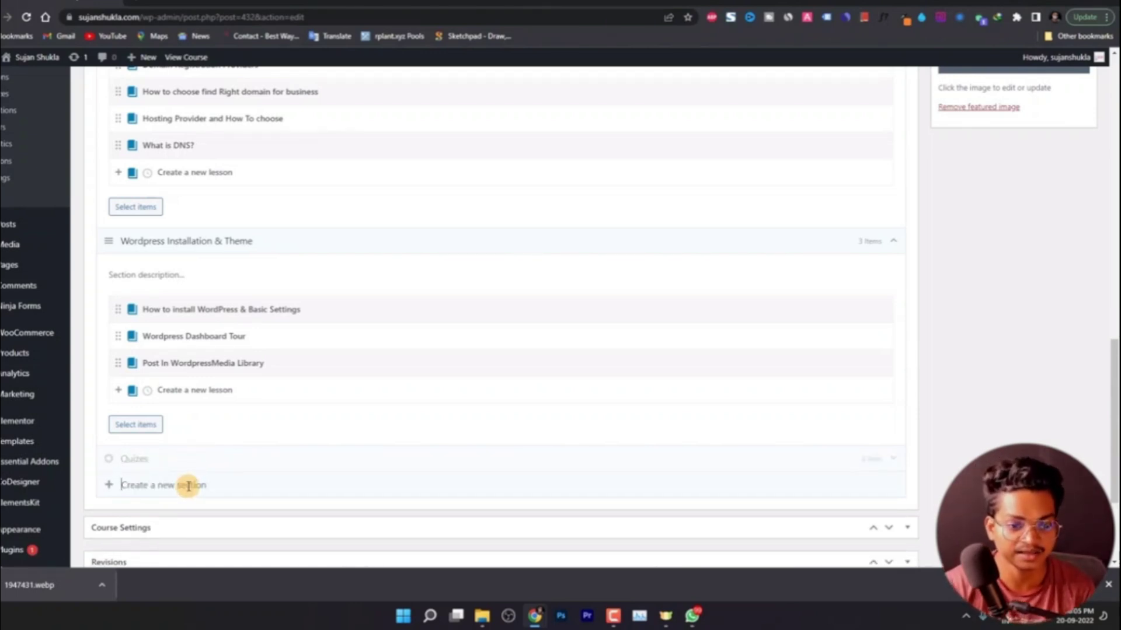
scroll(188, 487, "down", 2)
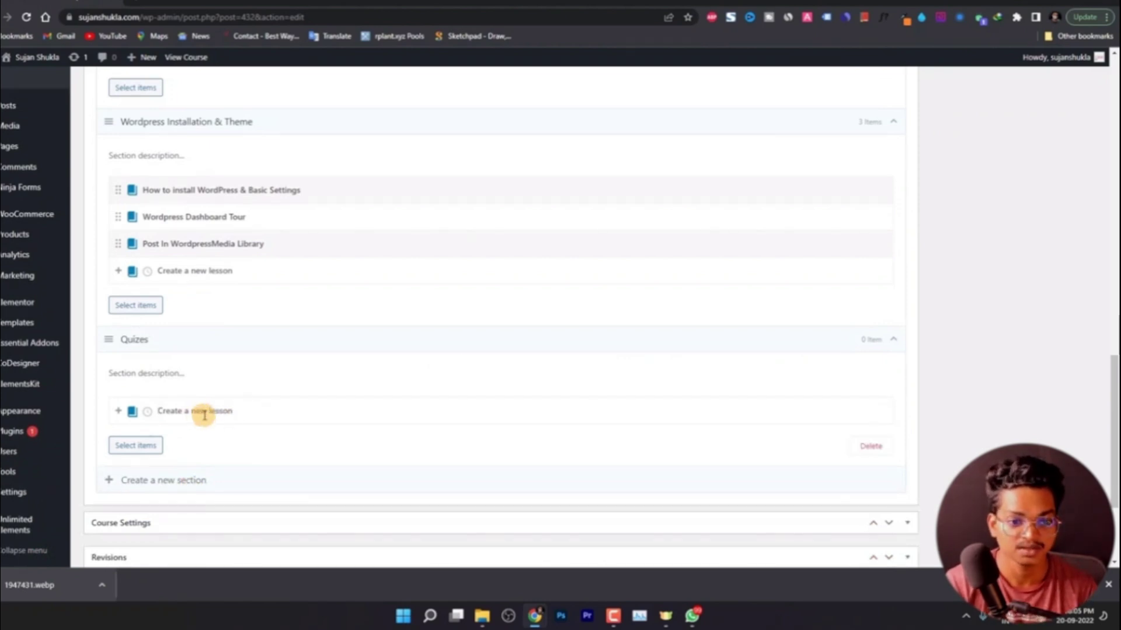
Check which existing lessons and quizzes can be selected for the Quizes section.
left_click(142, 445)
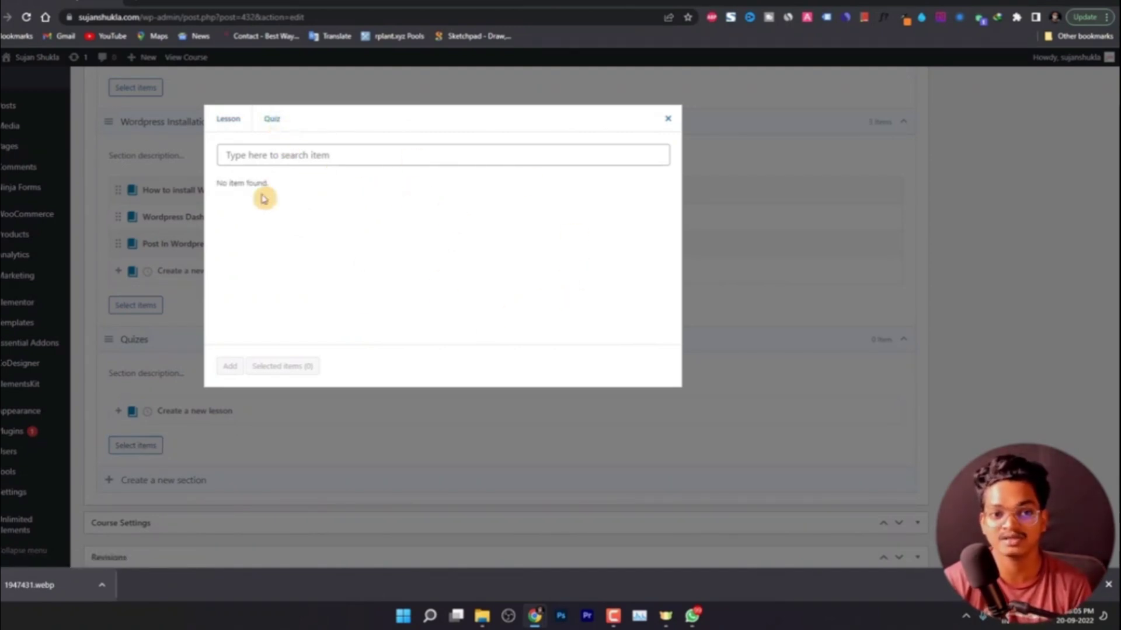
left_click(229, 118)
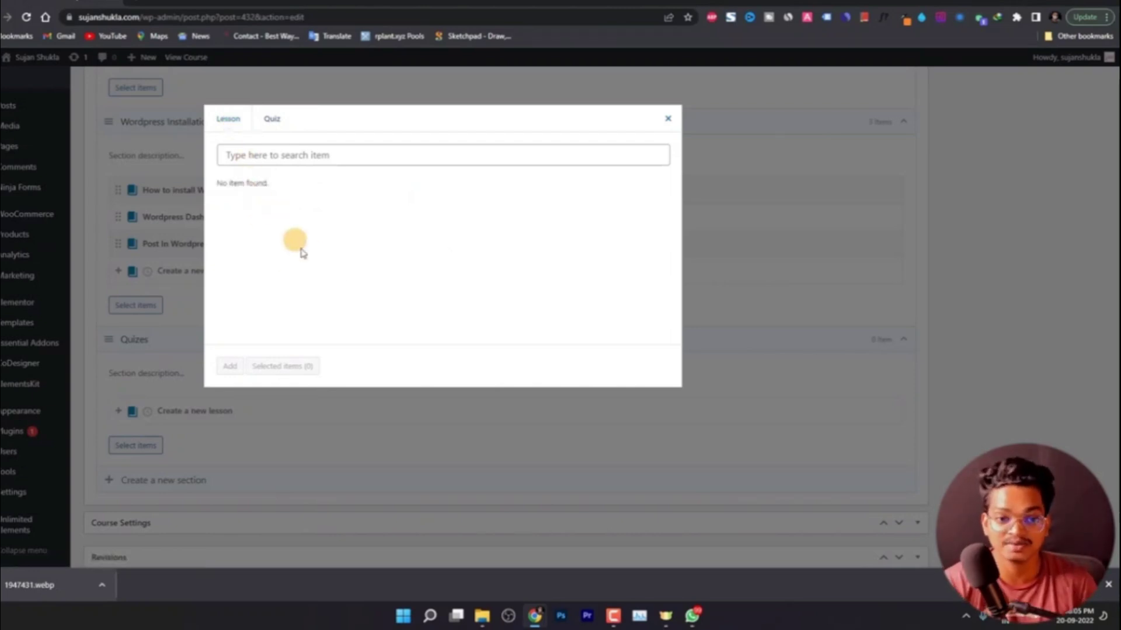
left_click(668, 120)
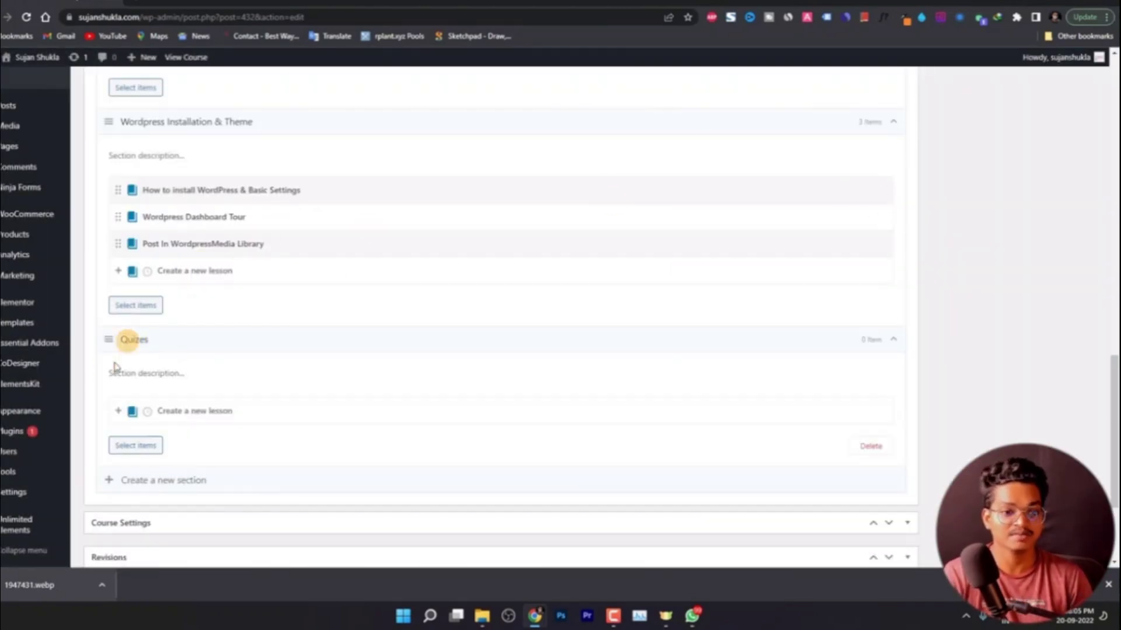
scroll(64, 333, "up", 5)
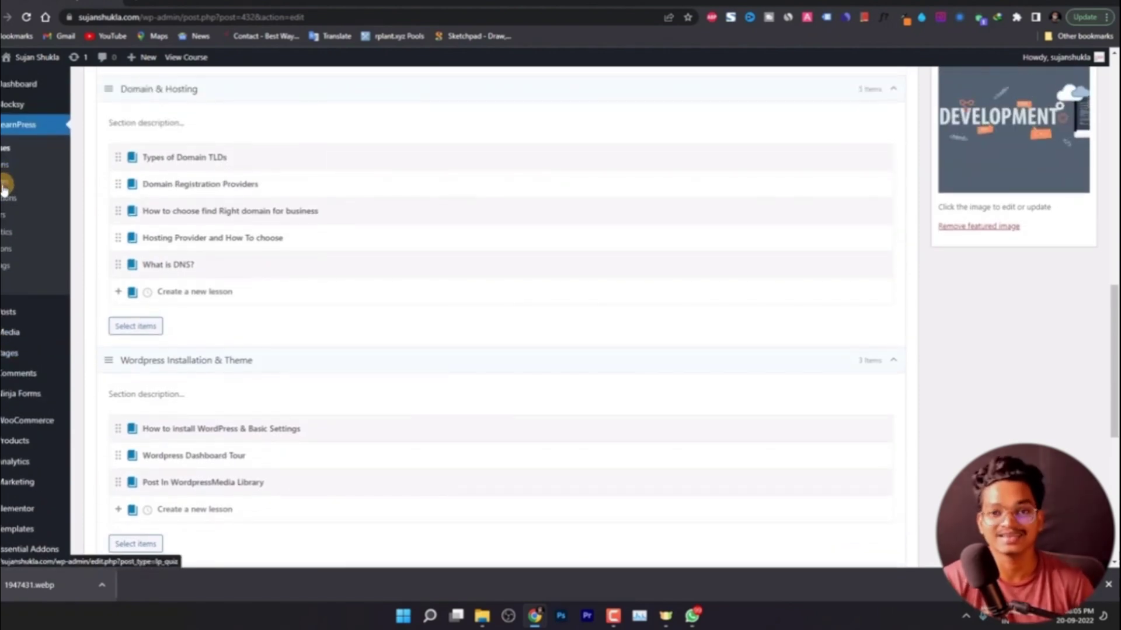
scroll(195, 397, "down", 6)
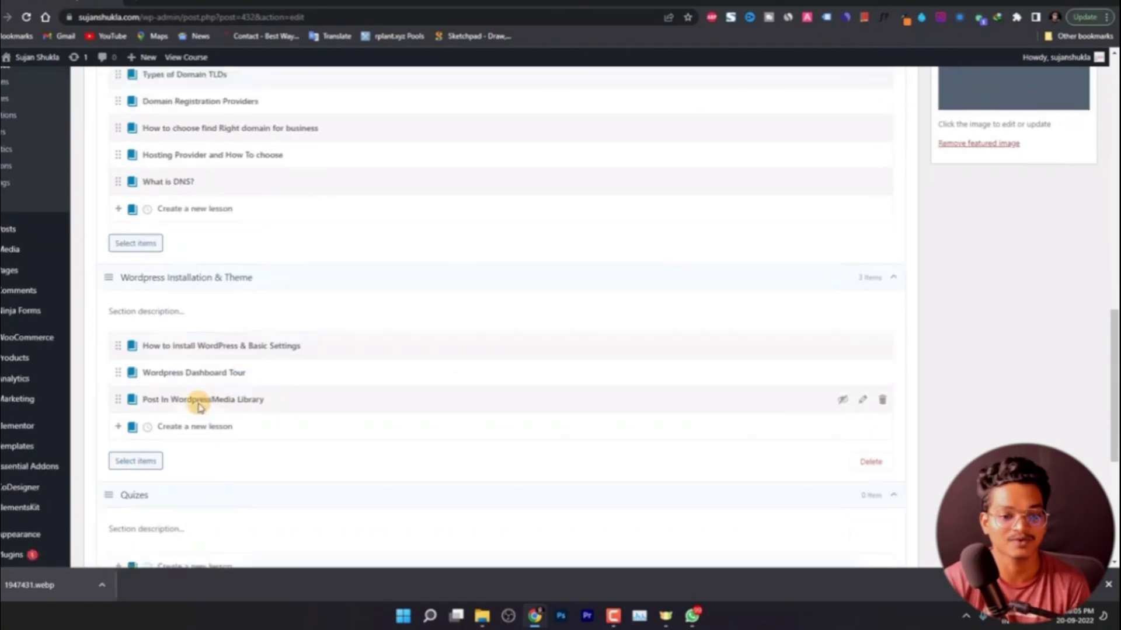
Add a lesson named "First Simple Quiz... Get Started" to the Quizes section.
scroll(195, 391, "down", 1)
scroll(195, 379, "up", 1)
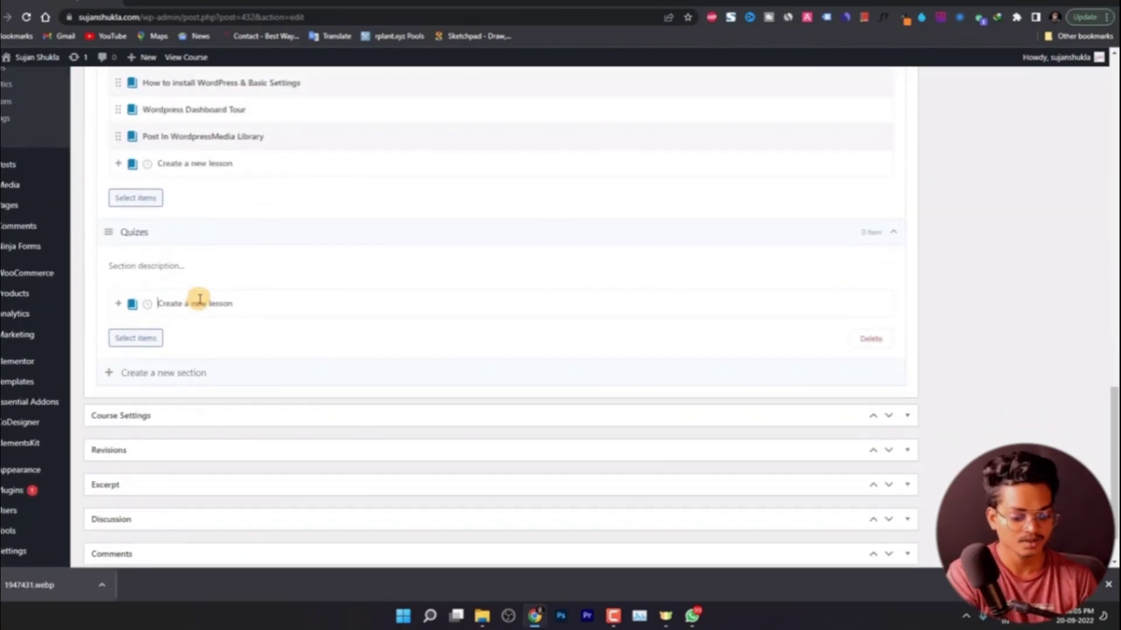
type("t Simple Quiz... Get Started")
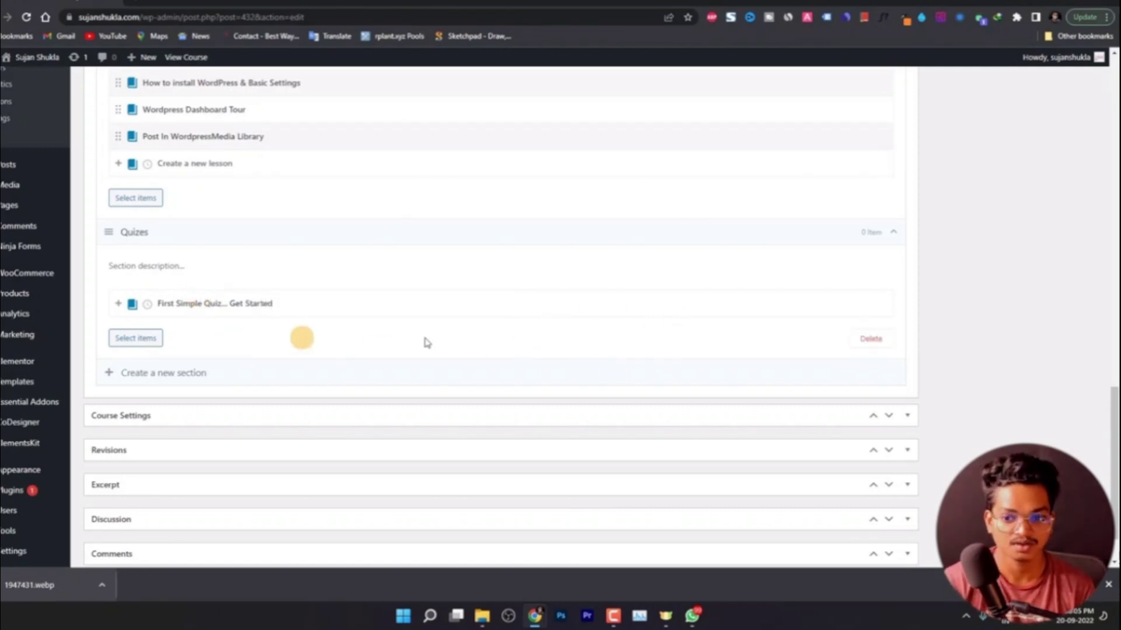
key("Return")
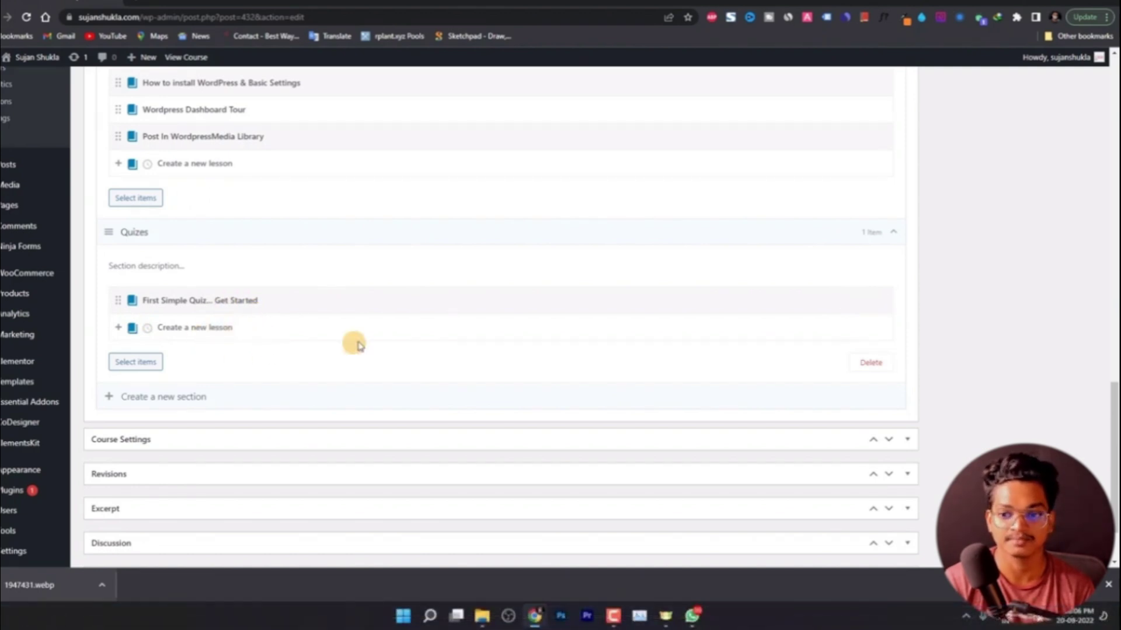
Open the Introduction lesson "What is website and wordpress.org vs wordpress.com" for editing and set its duration to 29 minutes.
scroll(303, 336, "up", 4)
scroll(302, 337, "up", 7)
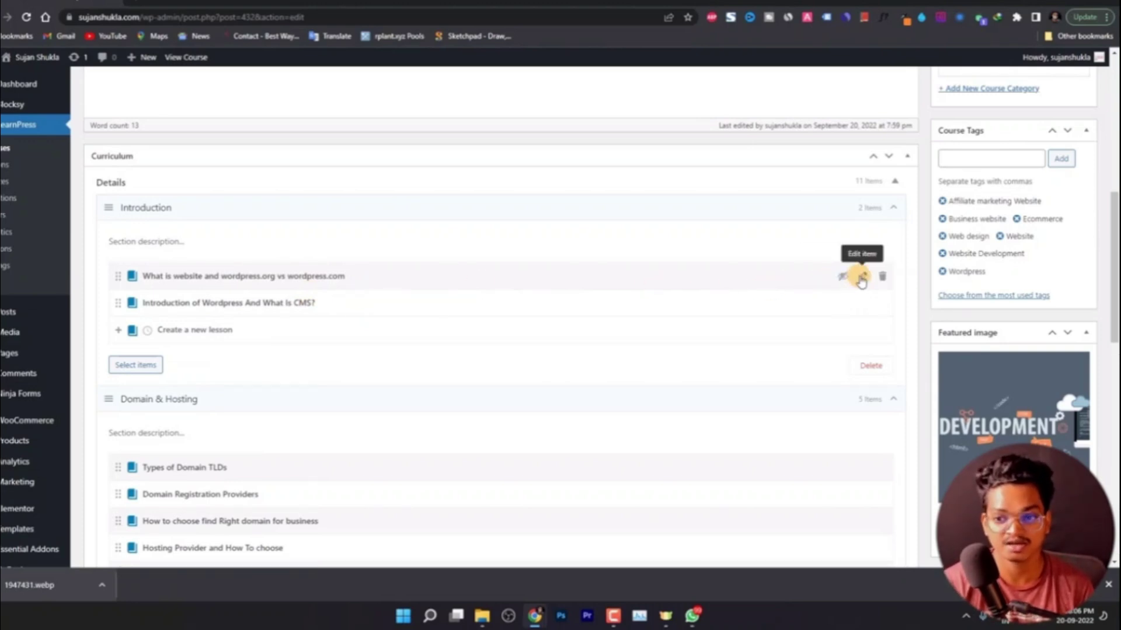
mouse_move(882, 278)
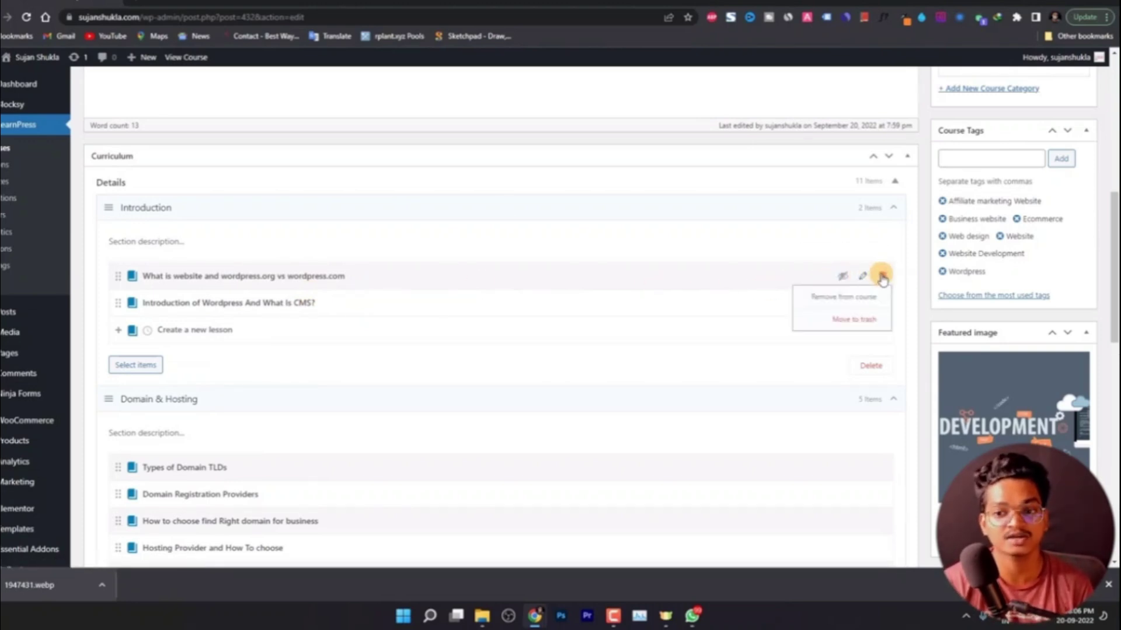
left_click(867, 279)
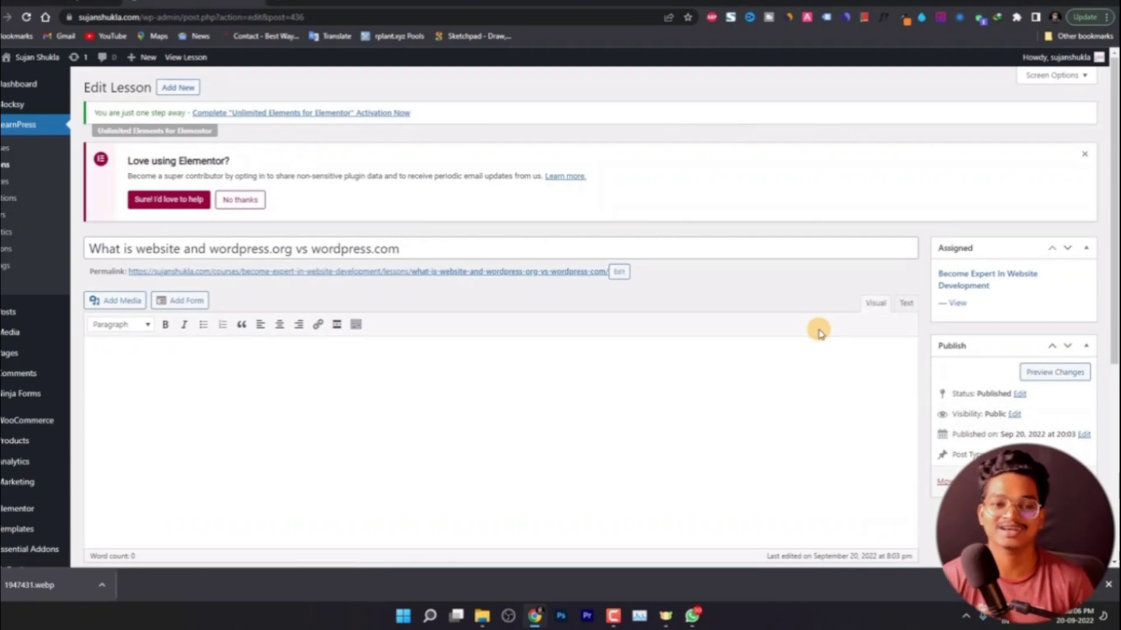
scroll(819, 350, "down", 3)
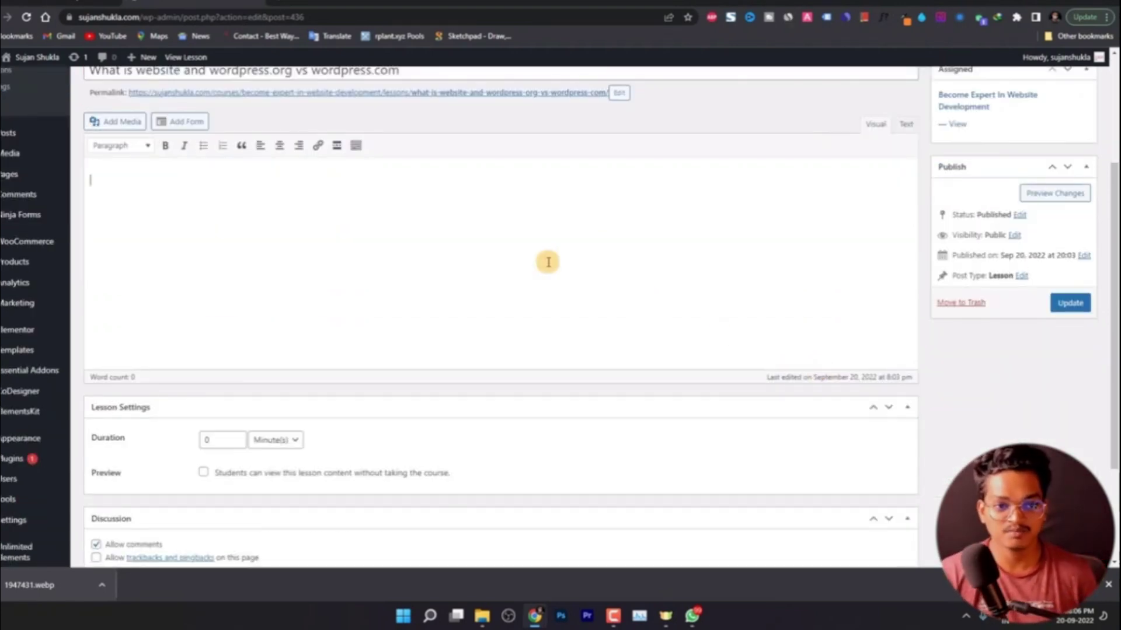
left_click(547, 262)
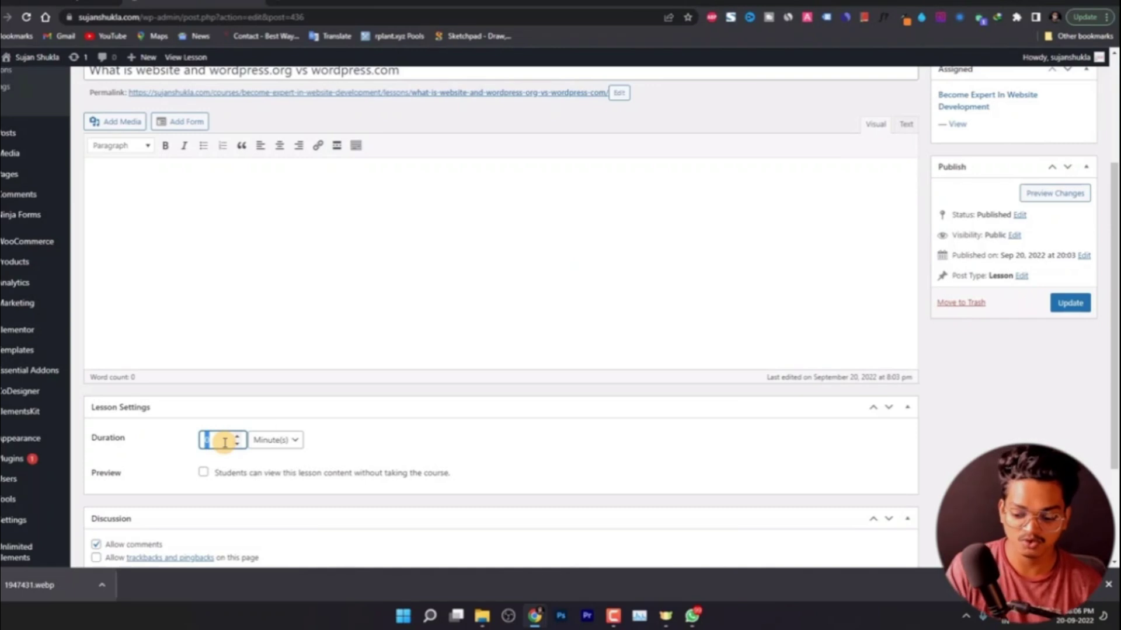
left_click(344, 445)
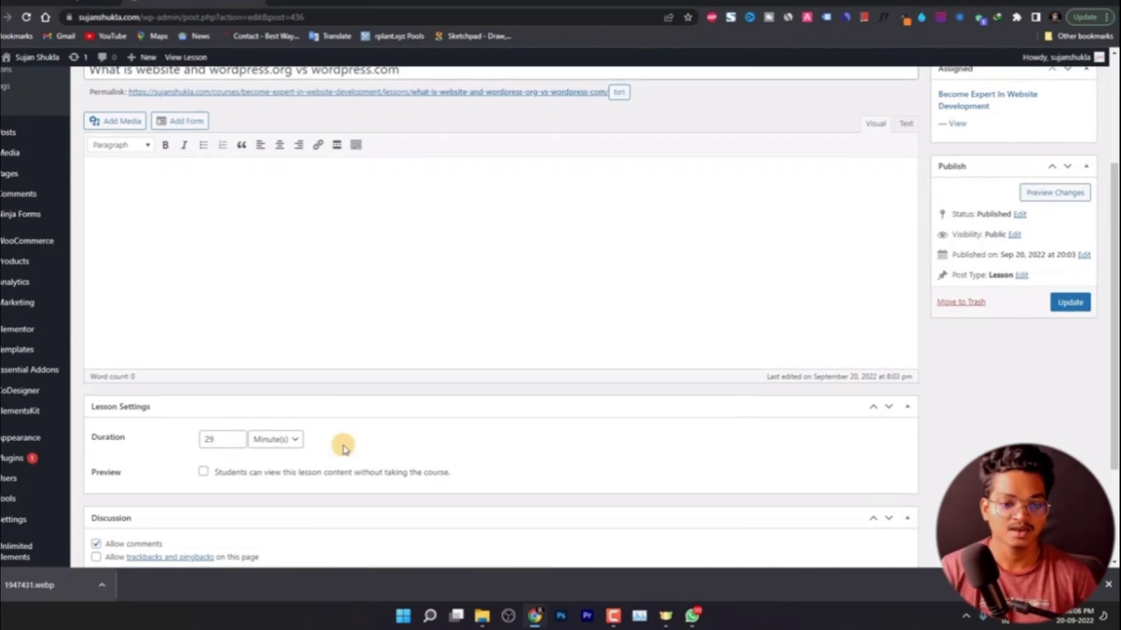
Review the lesson's comment, discussion, assigned course and publishing options without adding a comment.
scroll(336, 446, "down", 3)
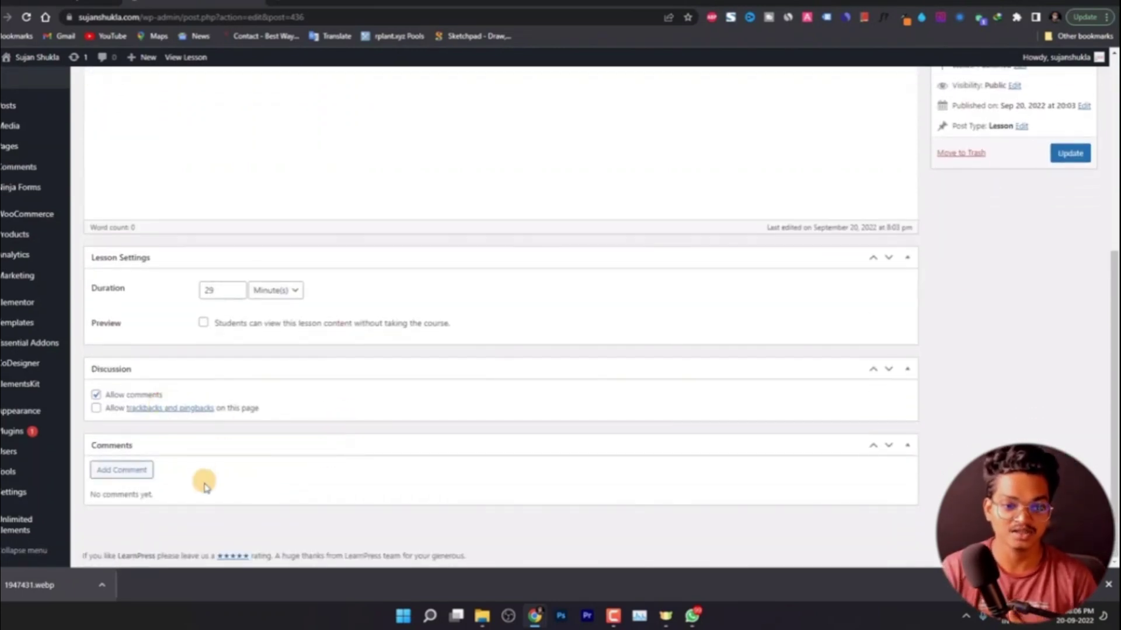
left_click(134, 477)
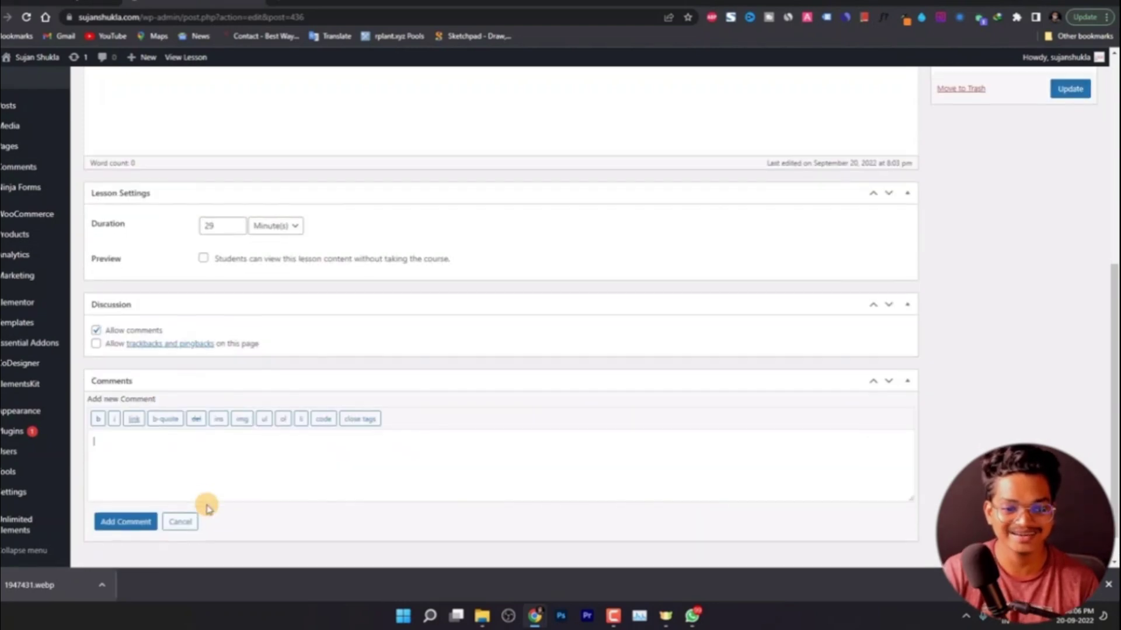
left_click(181, 488)
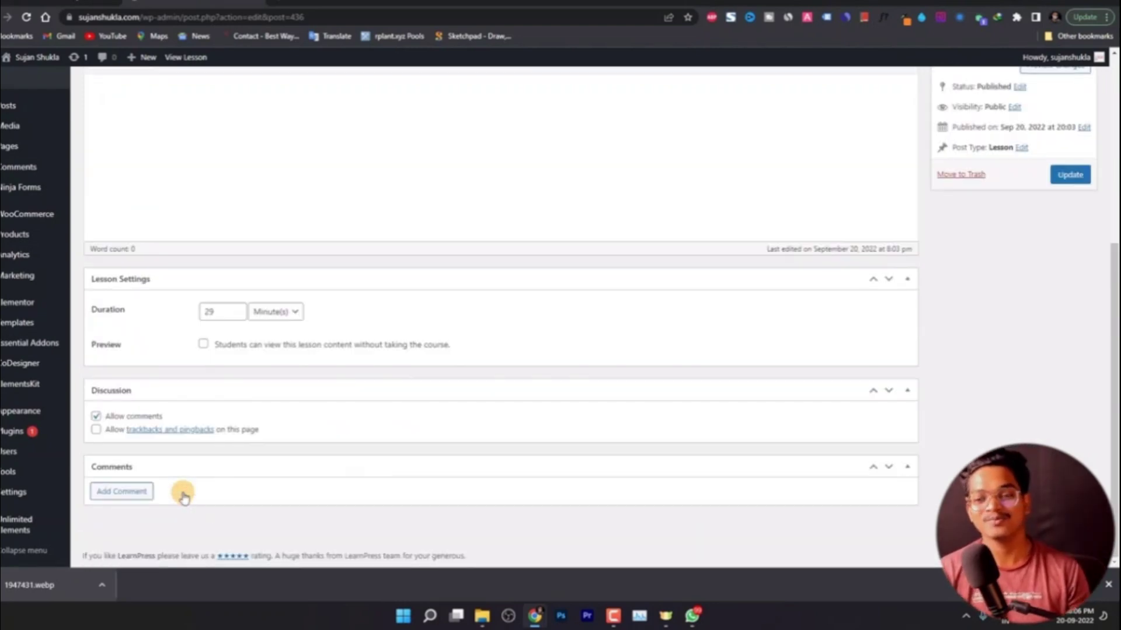
scroll(484, 458, "up", 3)
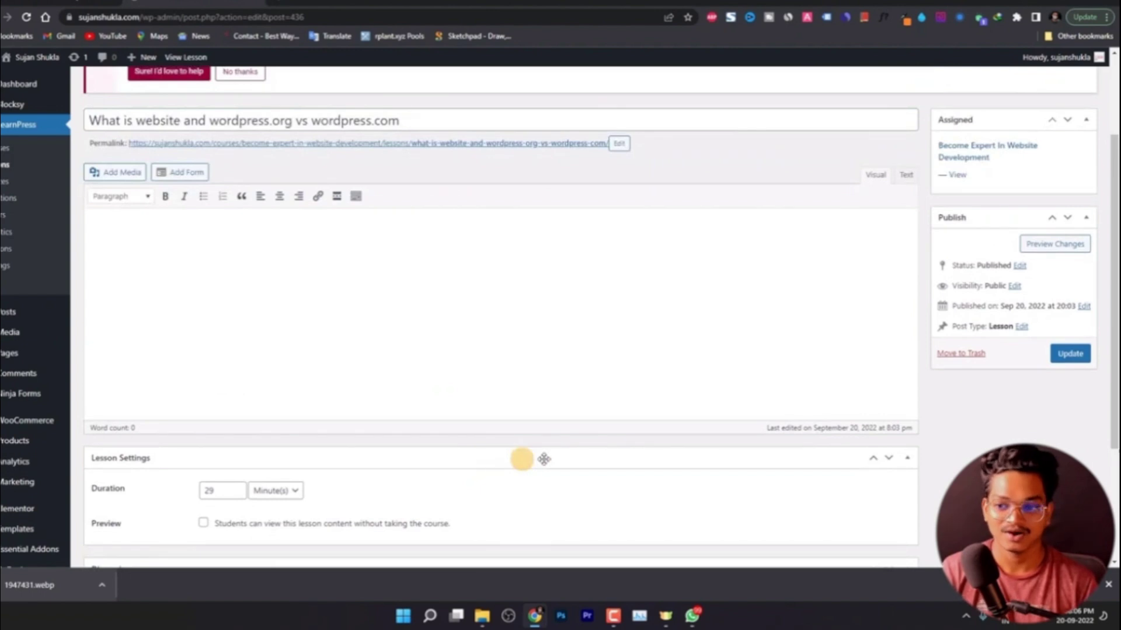
scroll(684, 458, "up", 2)
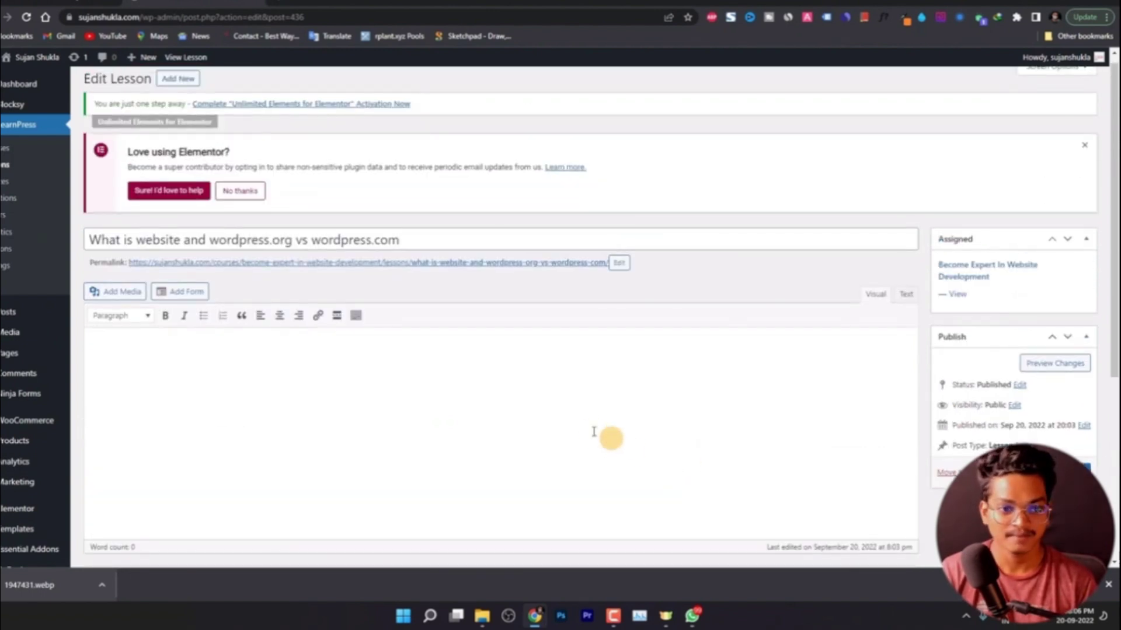
scroll(526, 405, "down", 2)
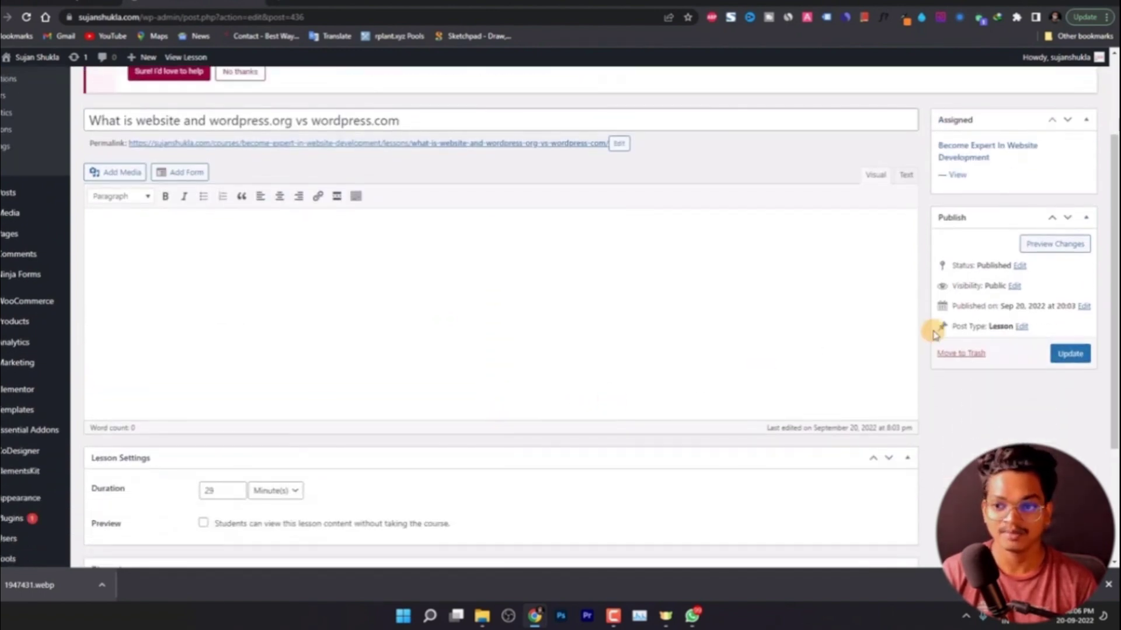
scroll(937, 315, "up", 1)
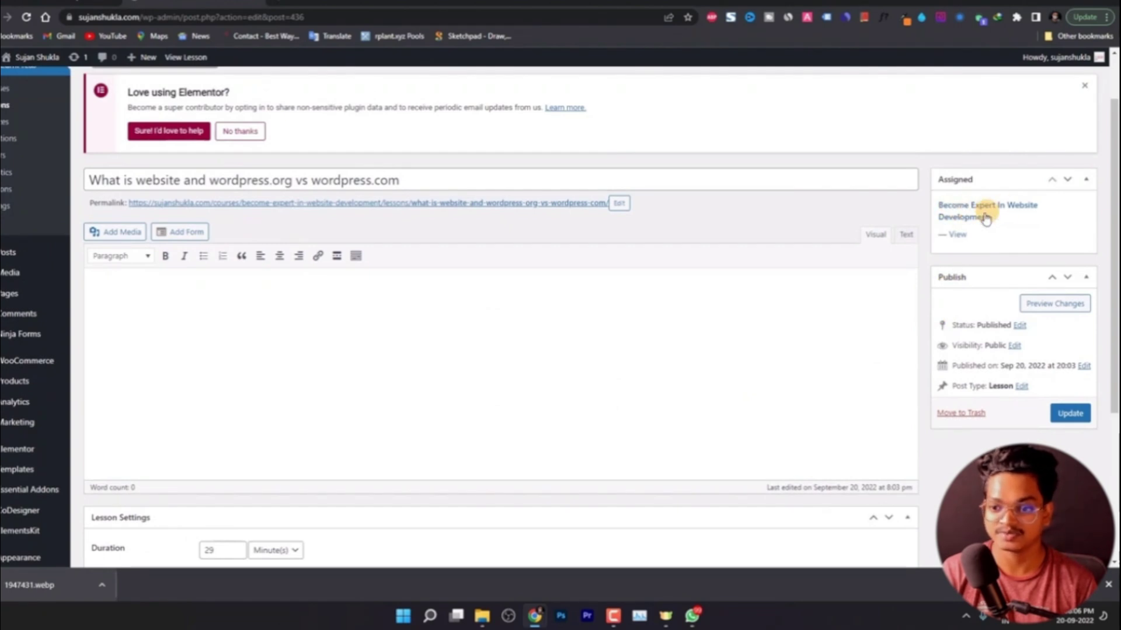
scroll(966, 298, "down", 1)
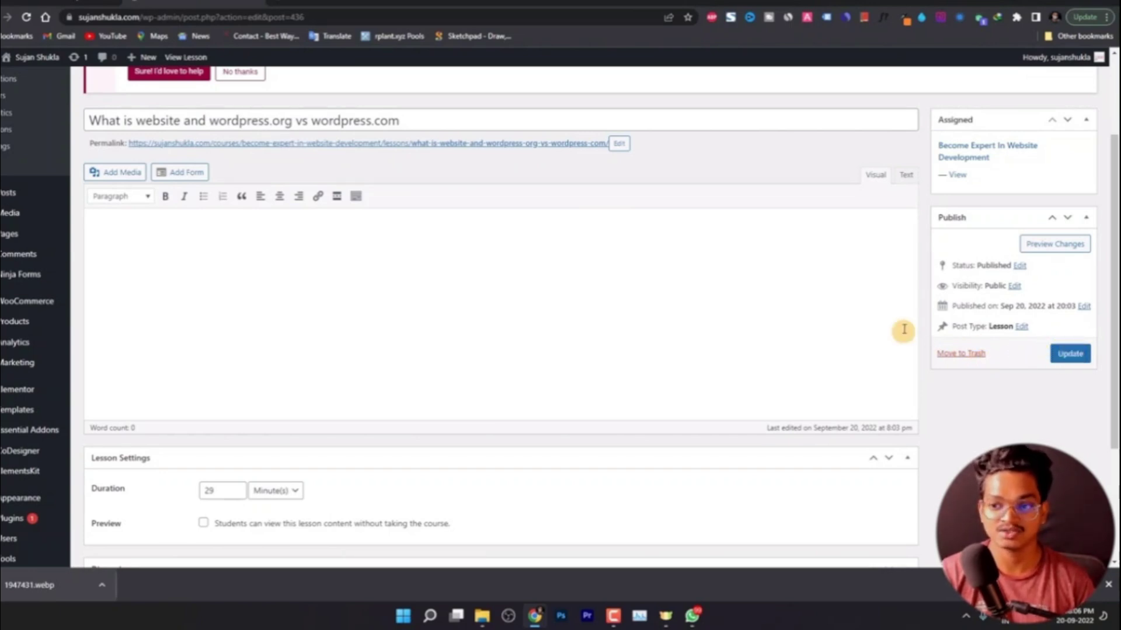
scroll(721, 388, "down", 2)
scroll(570, 423, "down", 1)
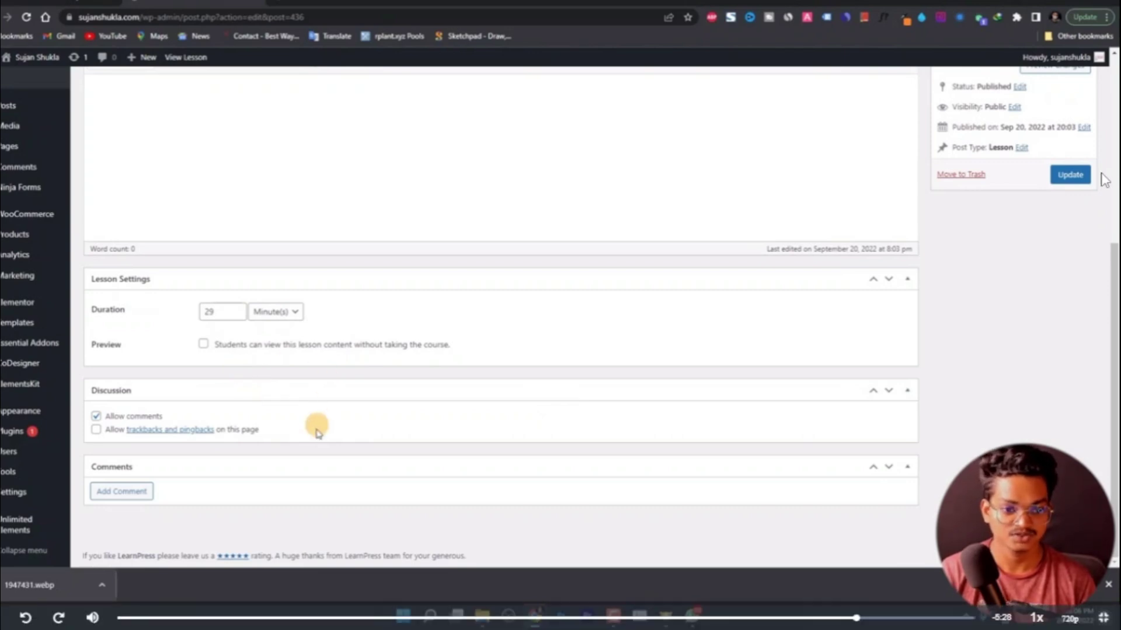
Open YouTube in a new tab and open the "Apni Aukad Badha" video from its home page in another tab.
scroll(314, 429, "up", 5)
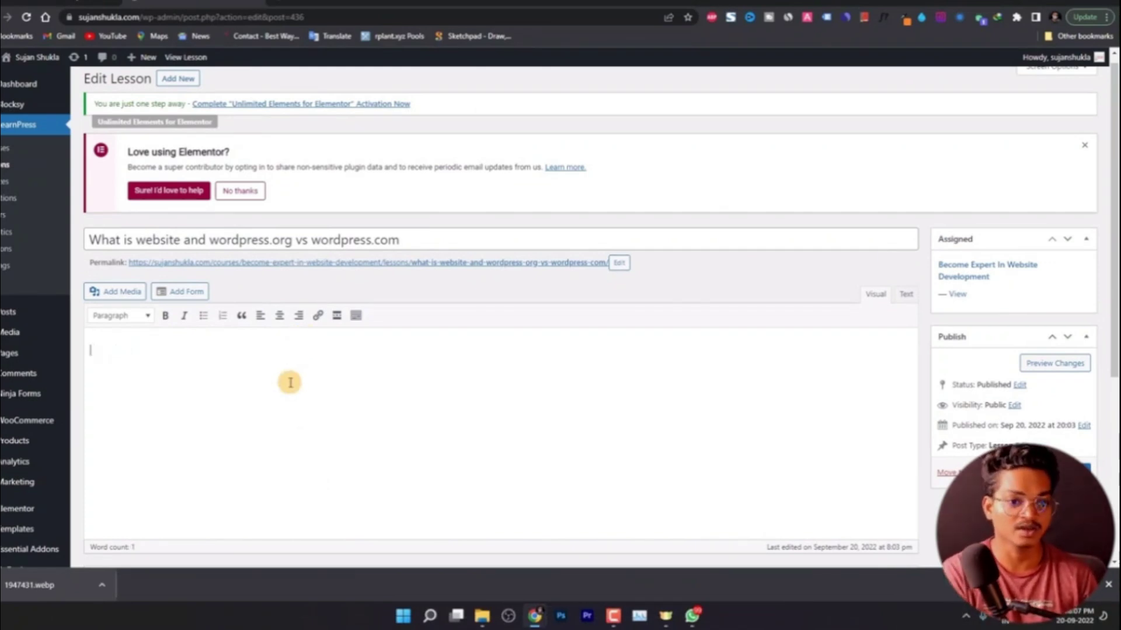
left_click(278, 6)
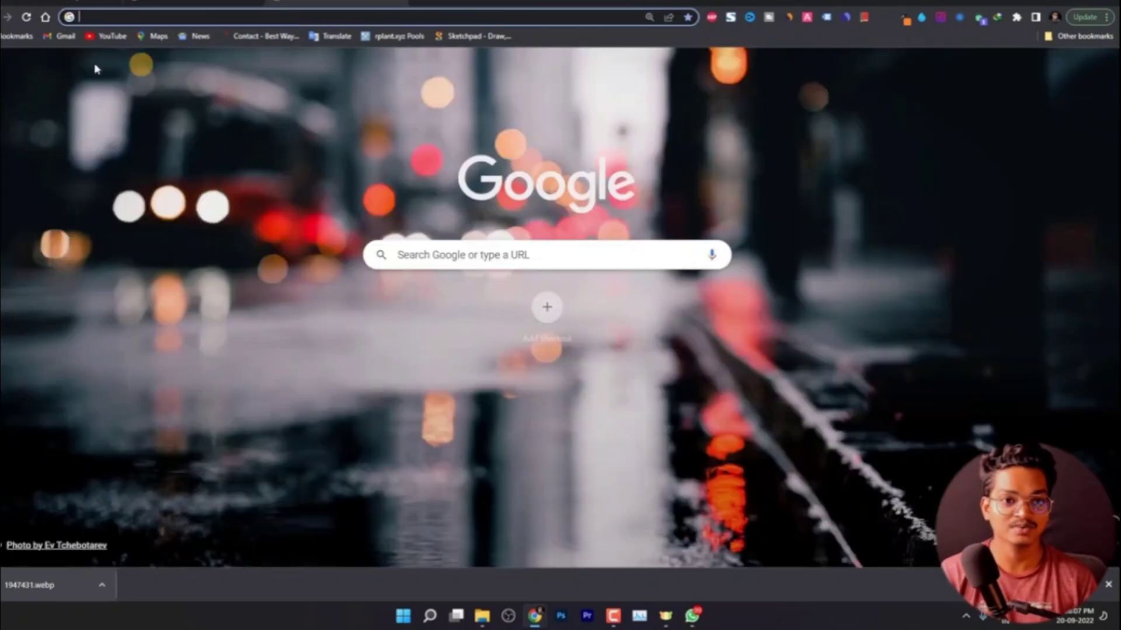
left_click(116, 38)
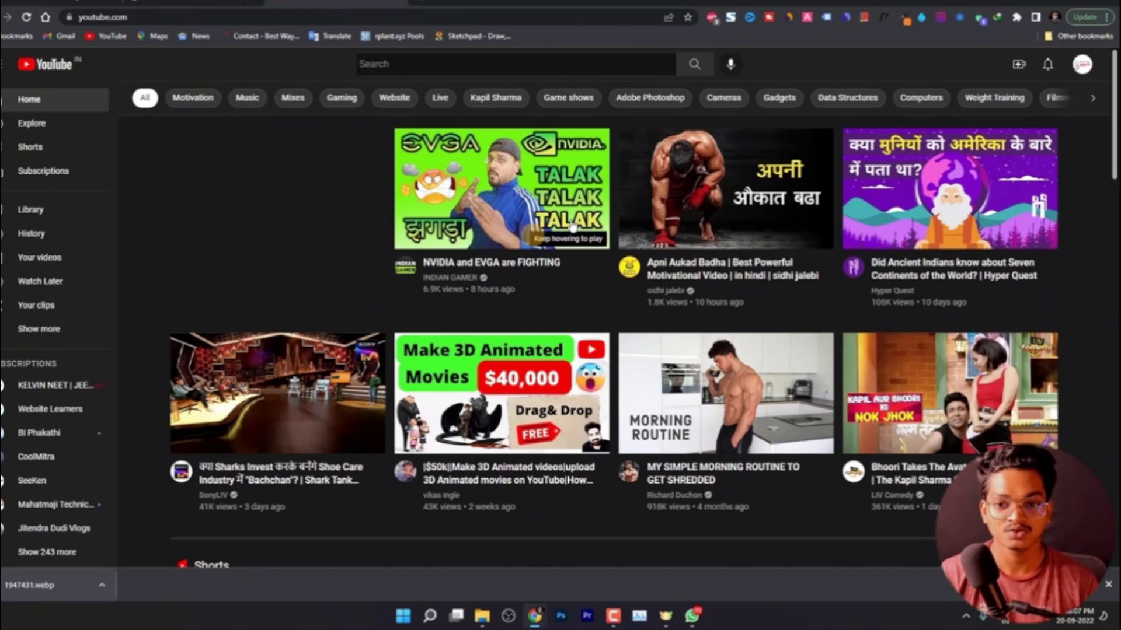
right_click(717, 183)
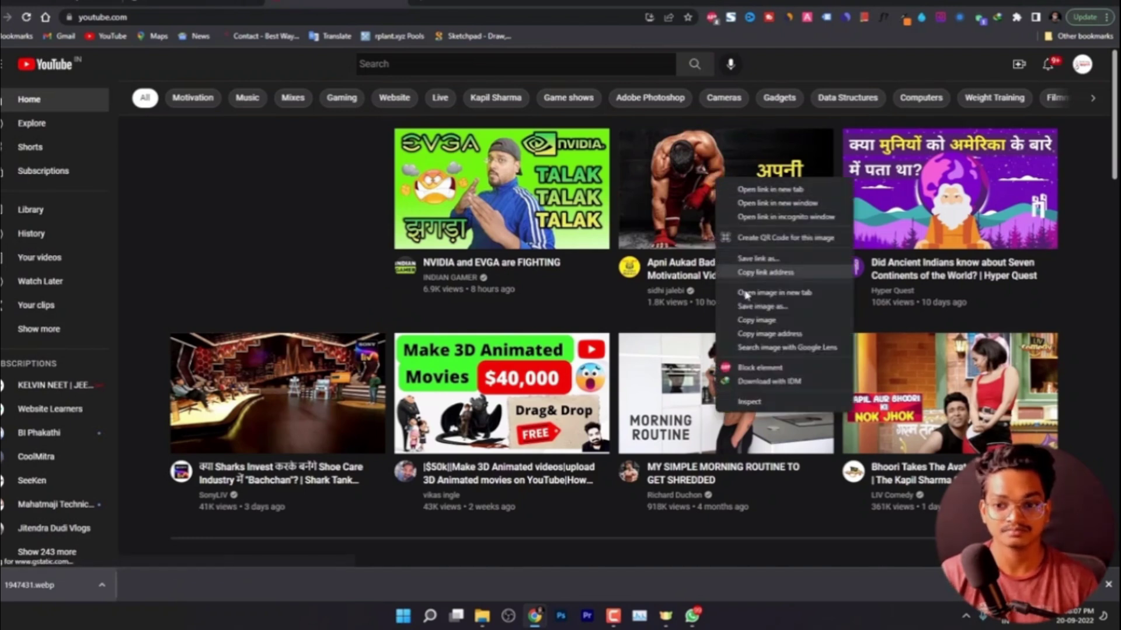
left_click(753, 323)
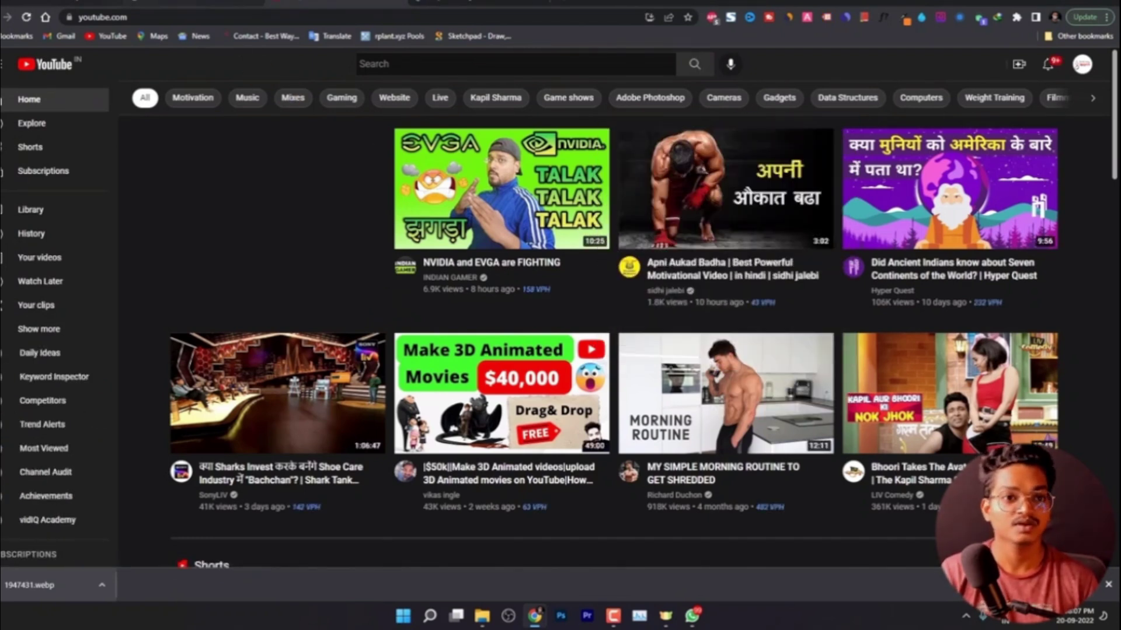
left_click(142, 2)
key("ctrl+v")
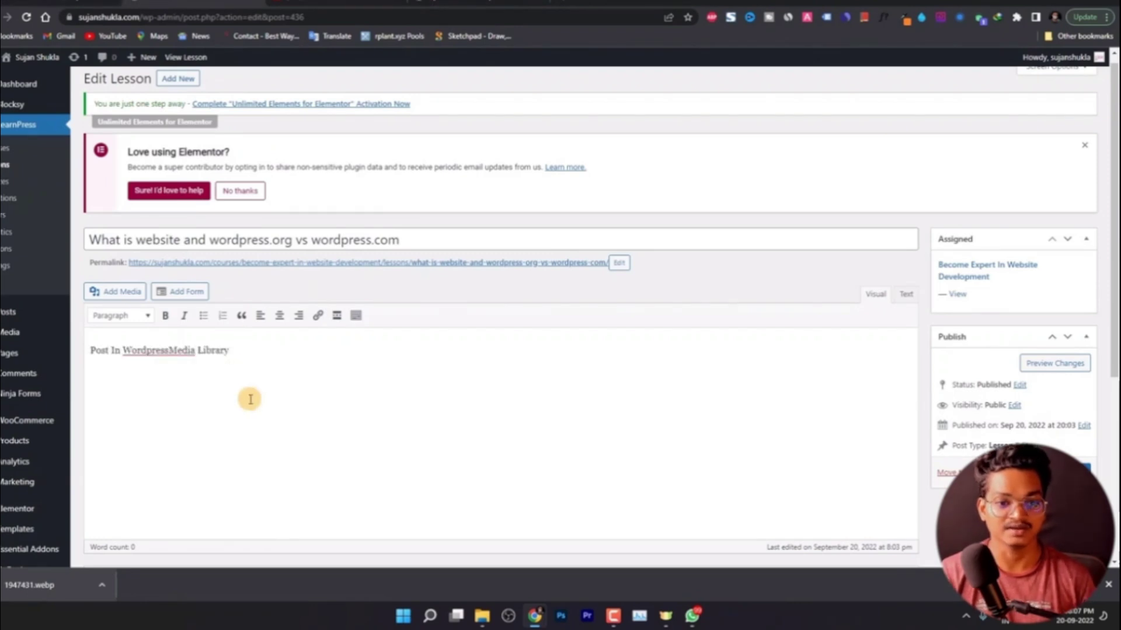
key("ctrl+z")
Copy the web address of the "Apni Aukad Badha" video and embed it in the lesson's content.
left_click(421, 2)
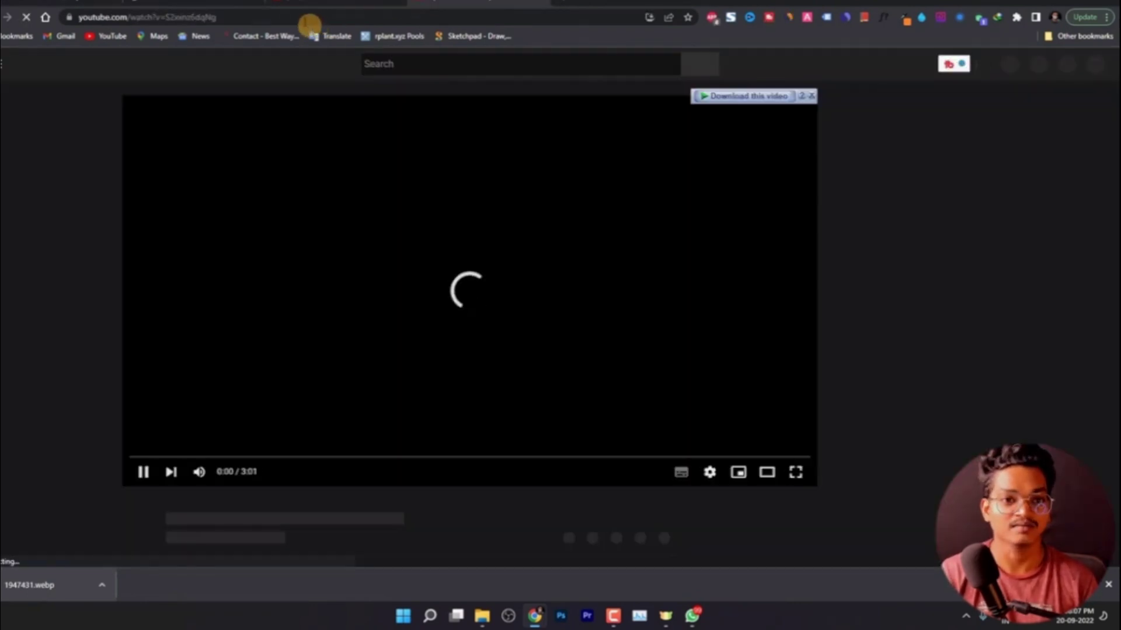
left_click(218, 17)
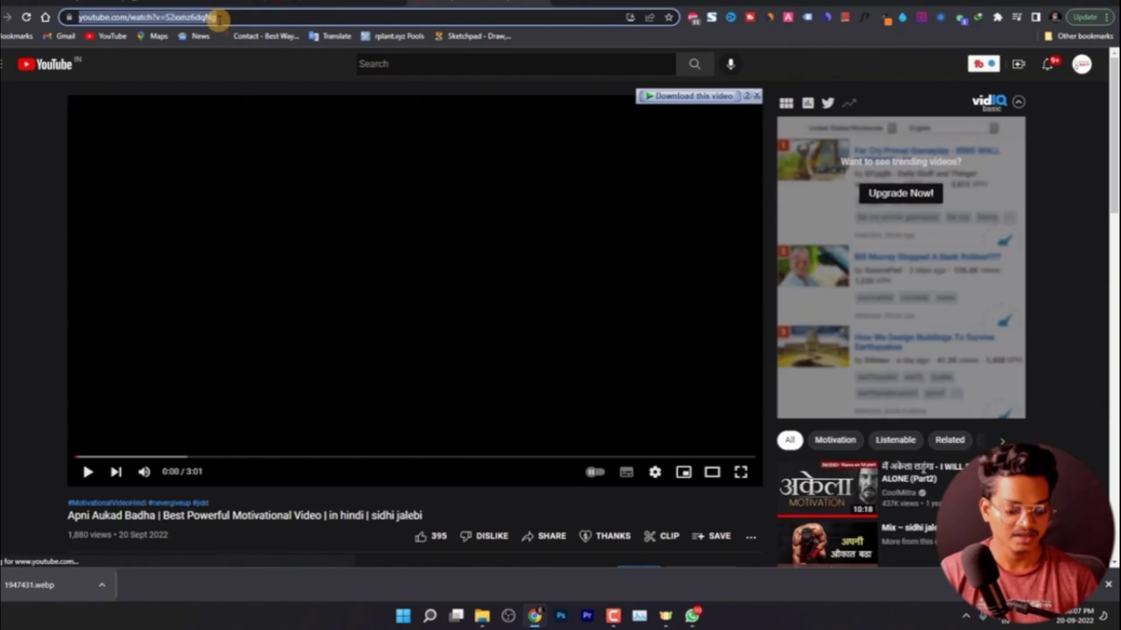
left_click(169, 3)
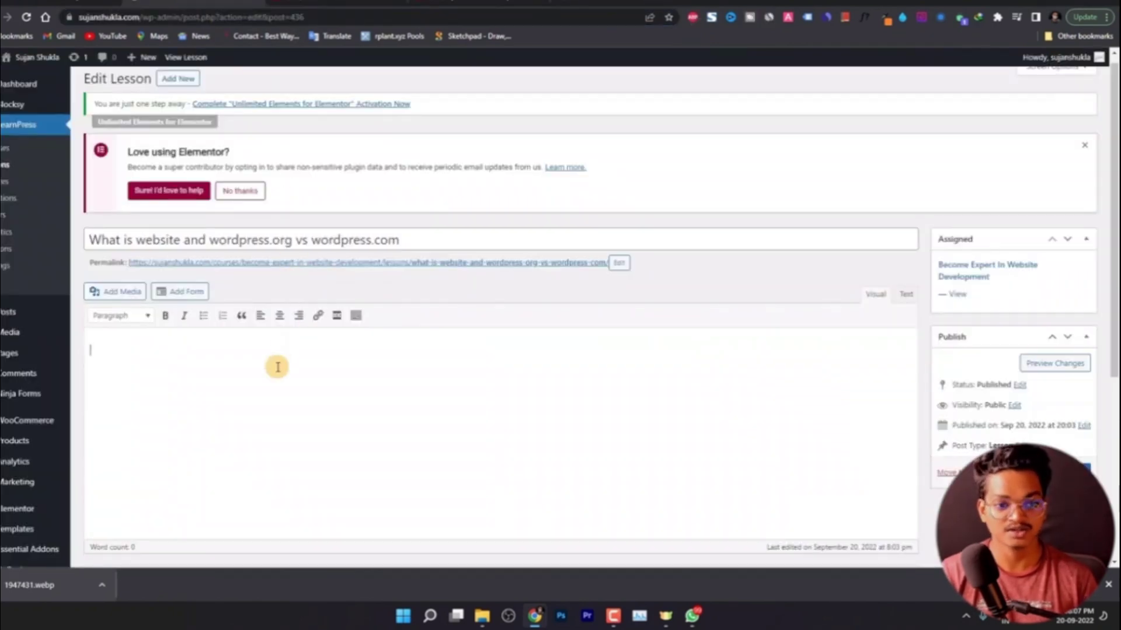
key("ctrl+v")
Look over the embedded video in the lesson content and update the published lesson.
scroll(362, 416, "down", 2)
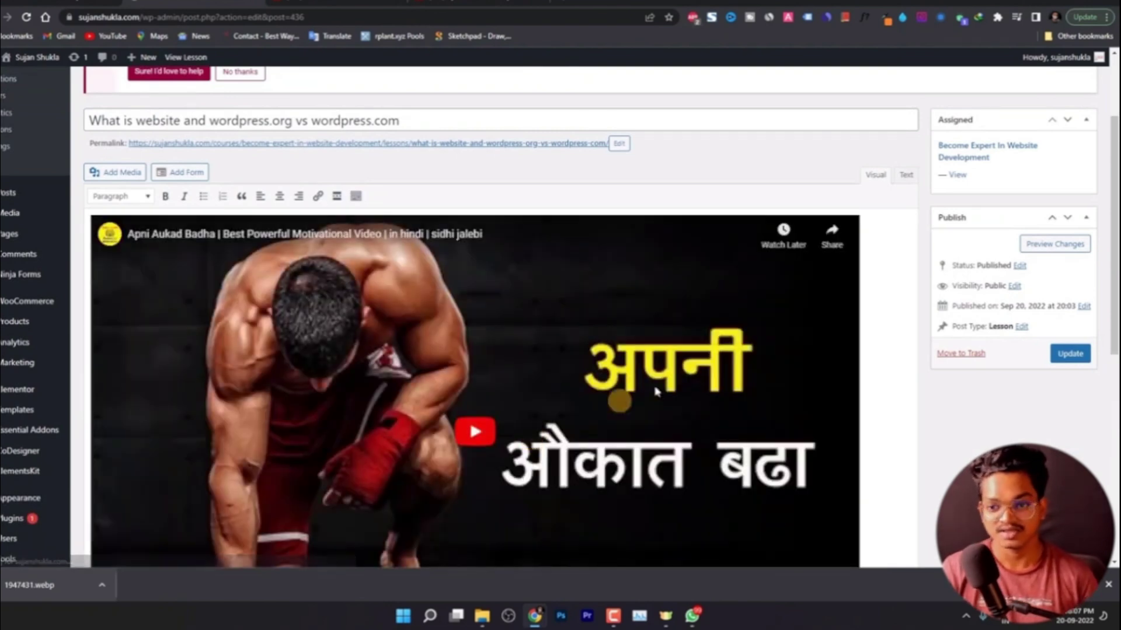
scroll(655, 391, "down", 3)
scroll(633, 431, "up", 1)
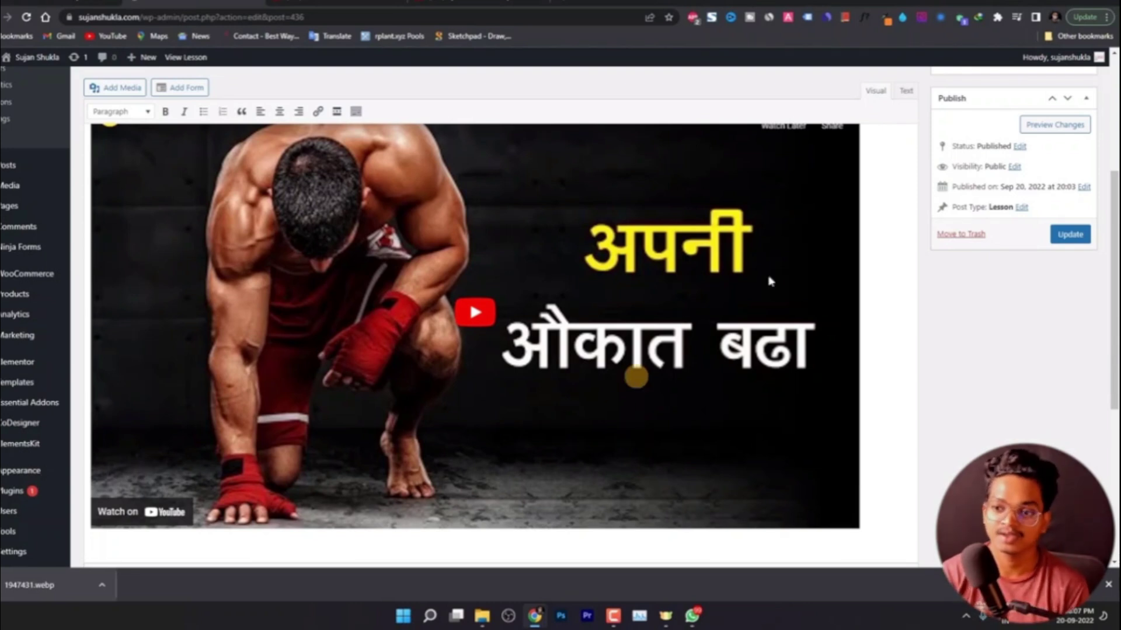
left_click(1067, 234)
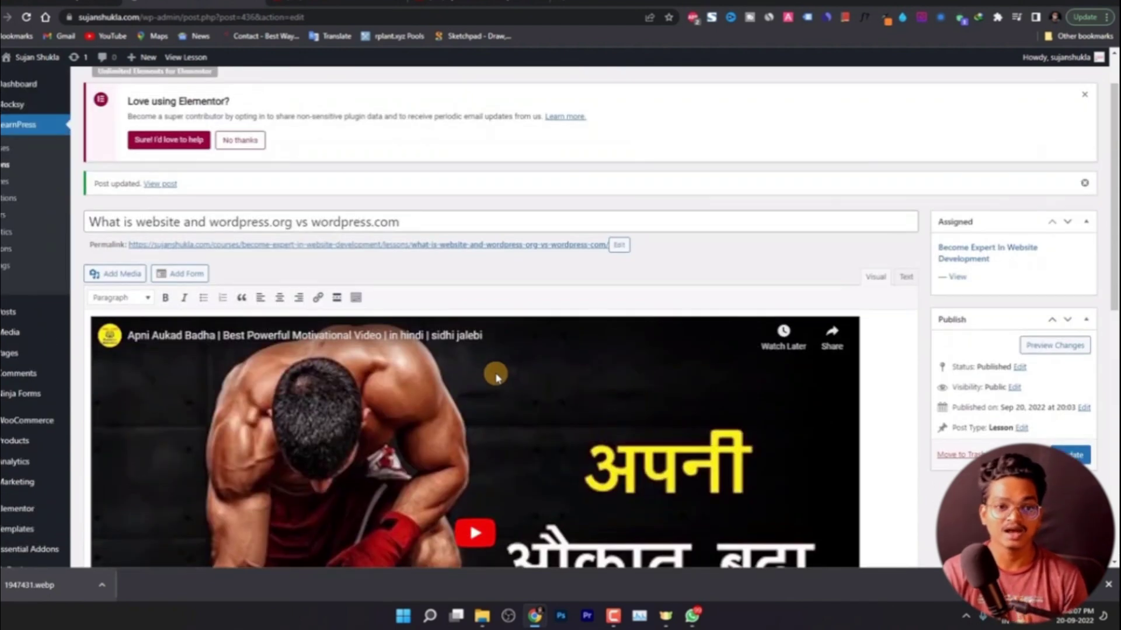
Look over the updated lesson's embedded video, duration, preview and discussion settings.
scroll(496, 373, "down", 1)
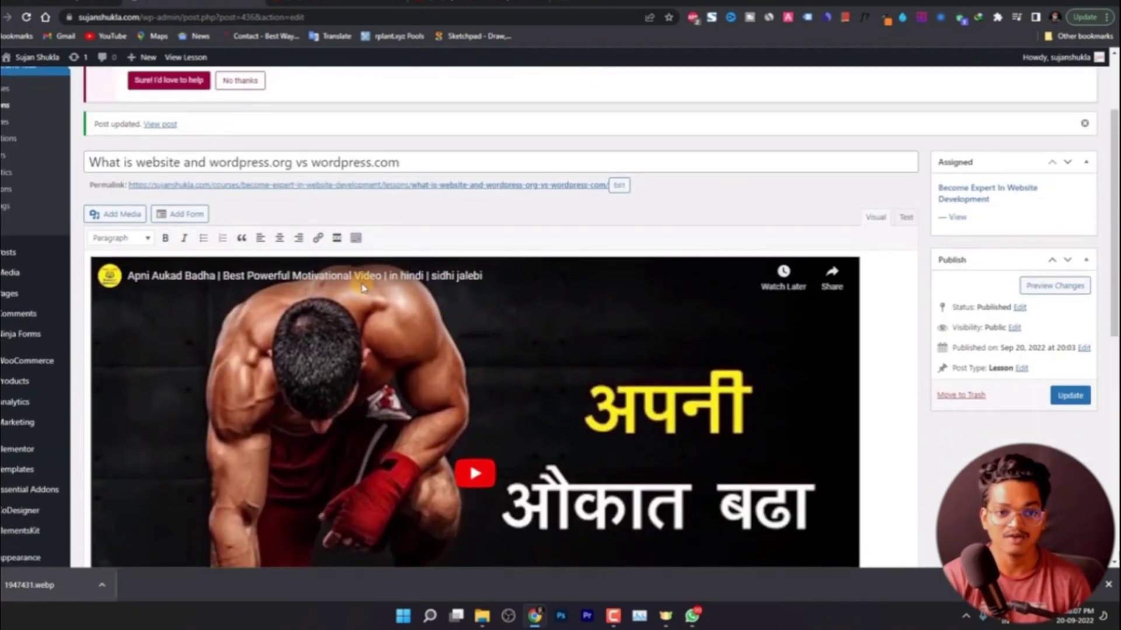
left_click(183, 216)
left_click(540, 307)
left_click(615, 275)
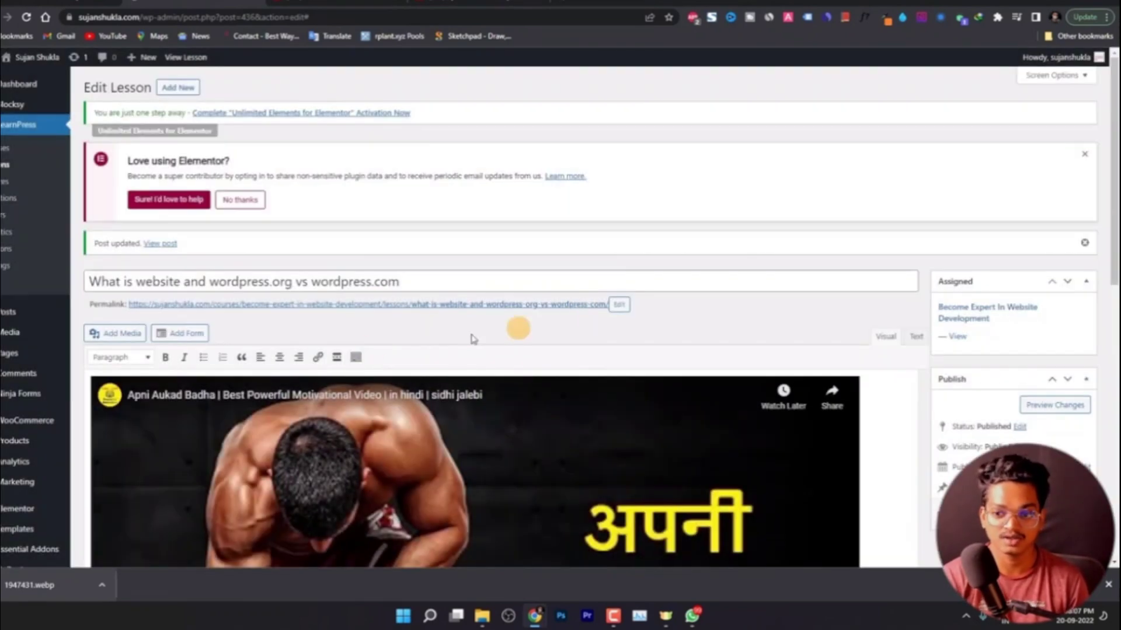
scroll(304, 355, "down", 4)
scroll(302, 350, "down", 6)
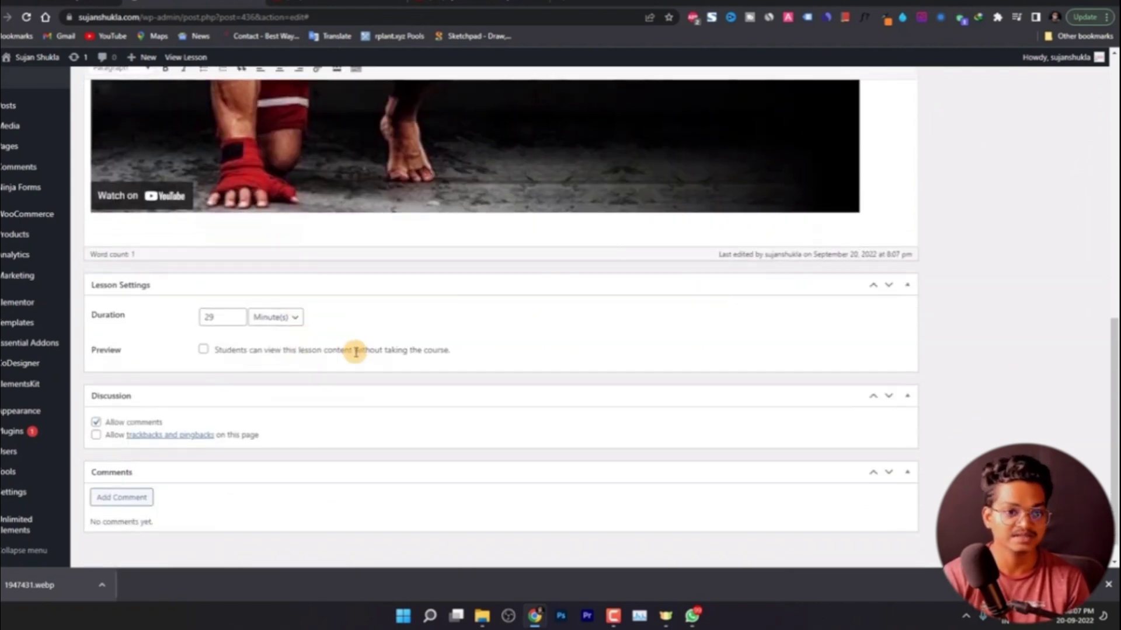
scroll(356, 351, "up", 10)
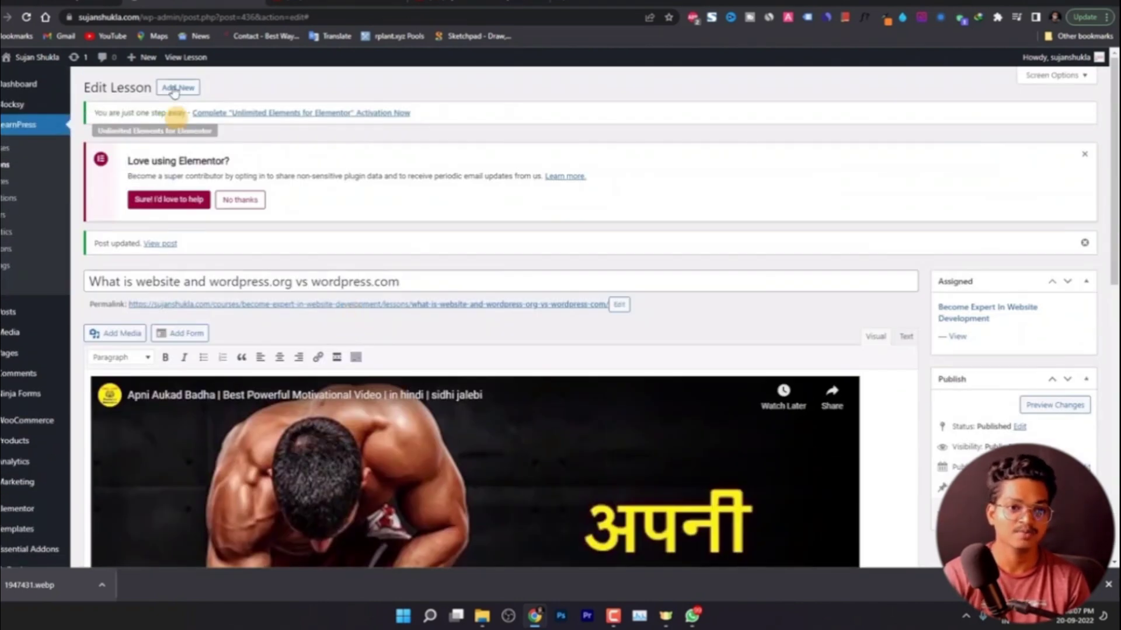
Switch to the live site, look over the All Courses page and open the "Become Expert In Website Development" course.
left_click(321, 8)
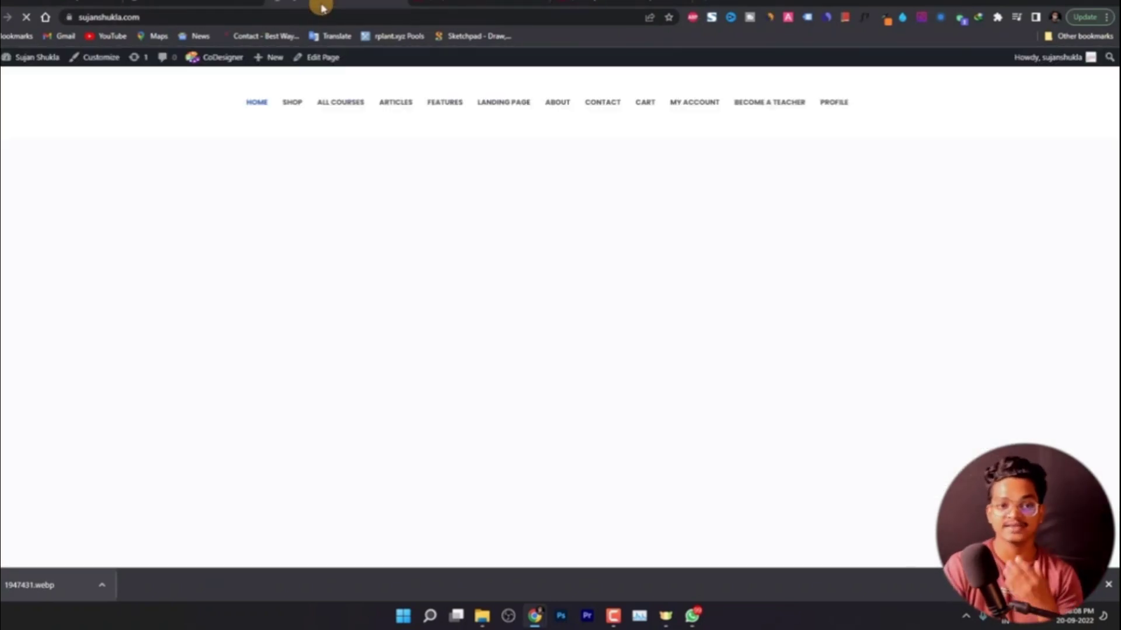
left_click(345, 109)
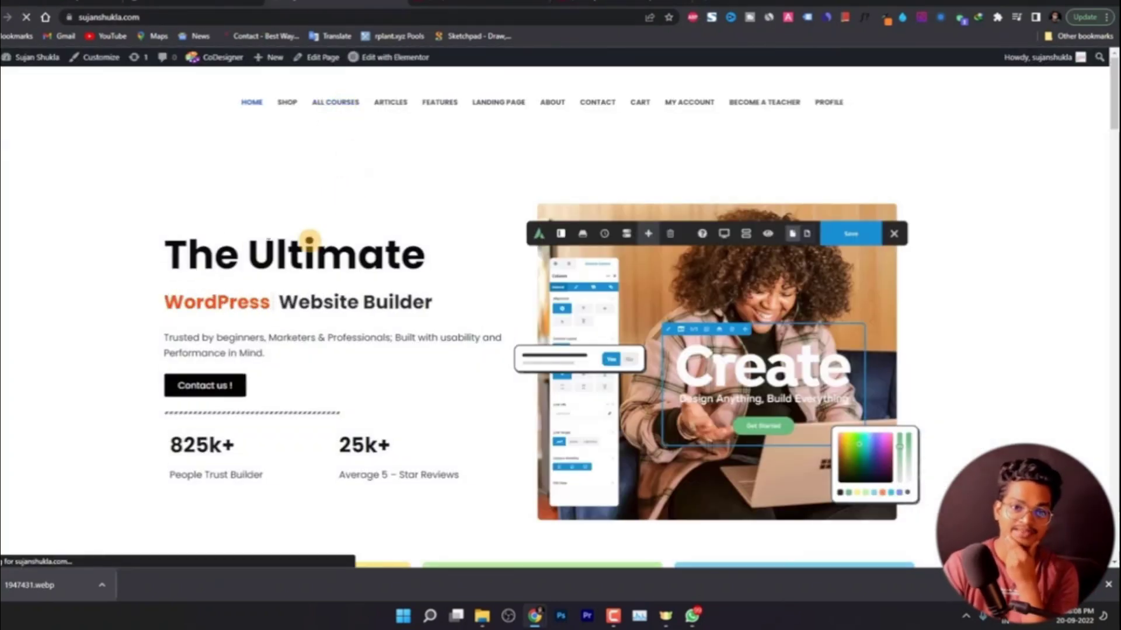
scroll(82, 281, "down", 5)
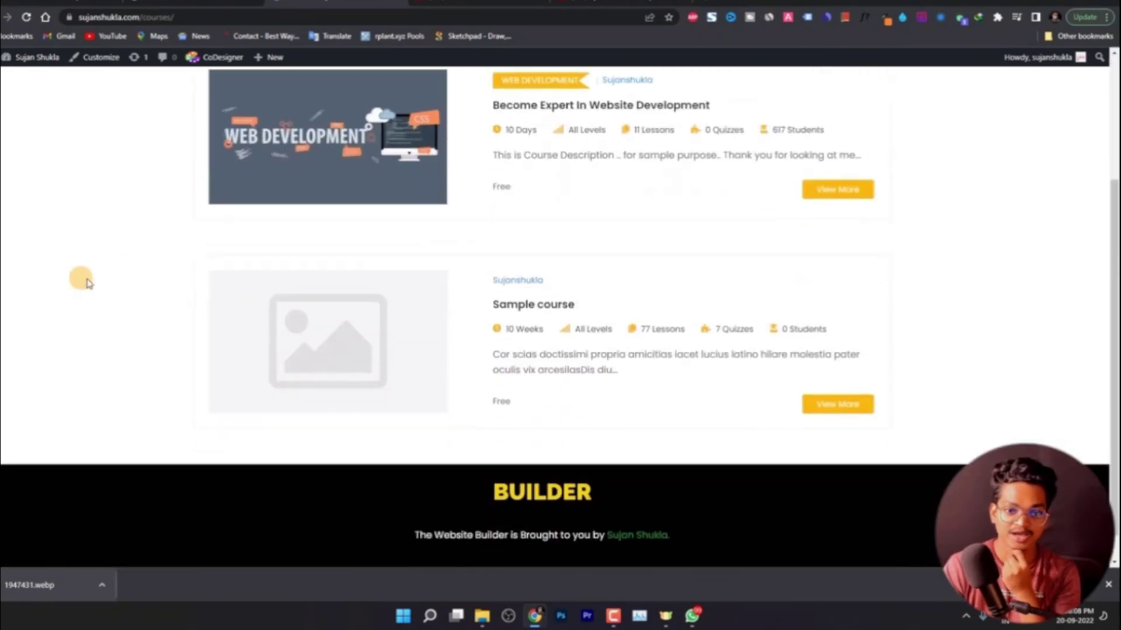
scroll(485, 297, "up", 3)
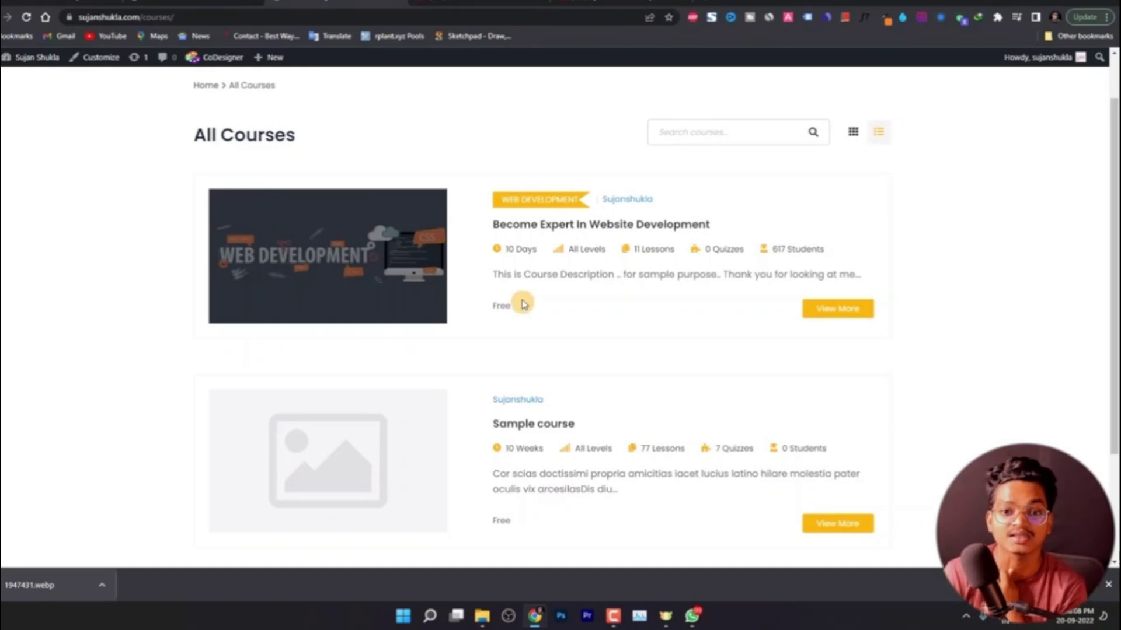
left_click_drag(497, 276, 865, 279)
left_click(833, 277)
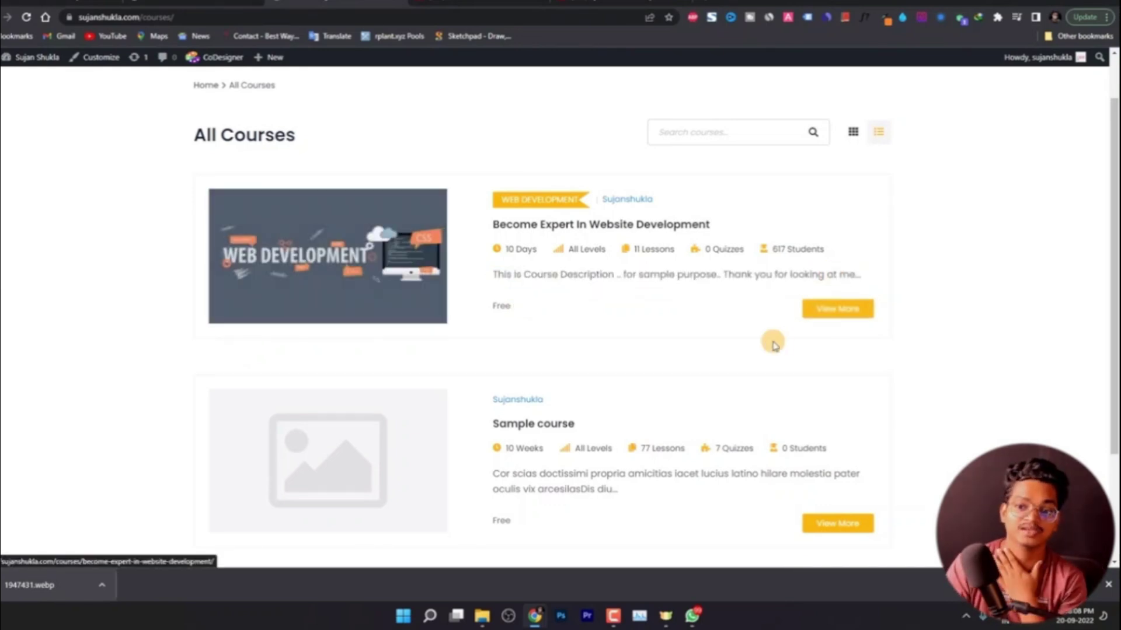
left_click(838, 311)
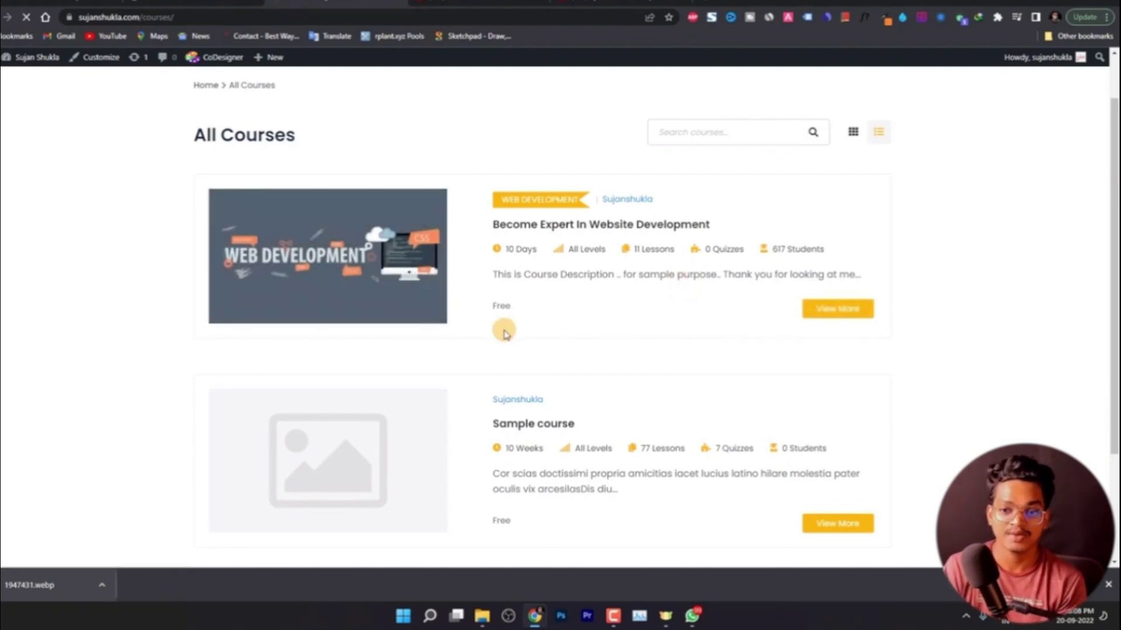
Examine the course page's featured review, curriculum, instructor details and student count.
left_click_drag(729, 397, 803, 396)
left_click(754, 412)
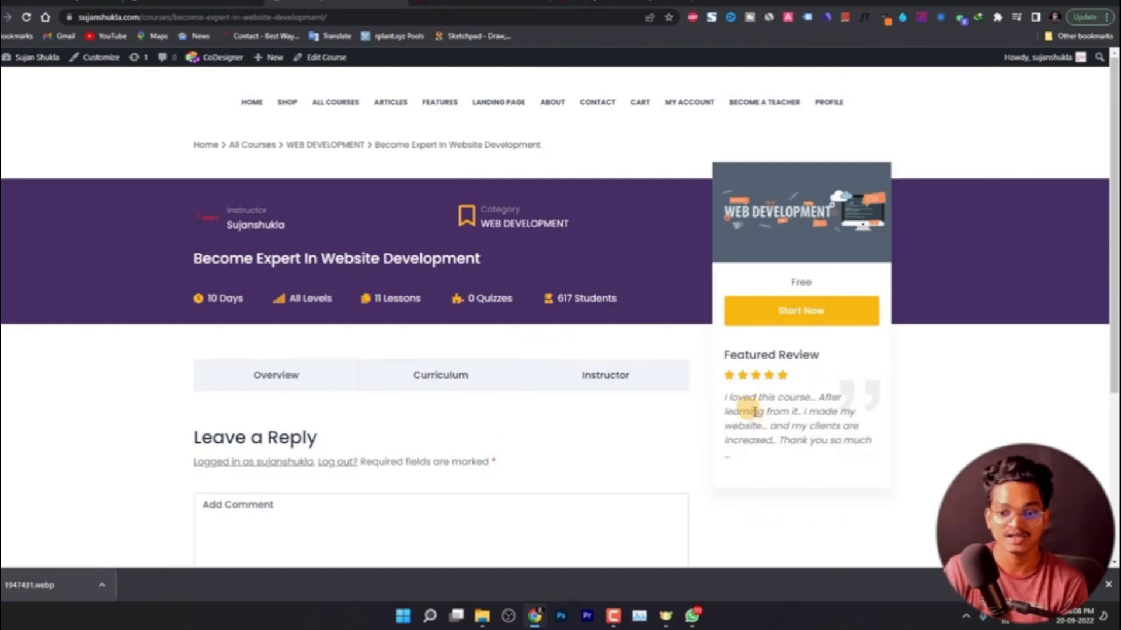
left_click(808, 312)
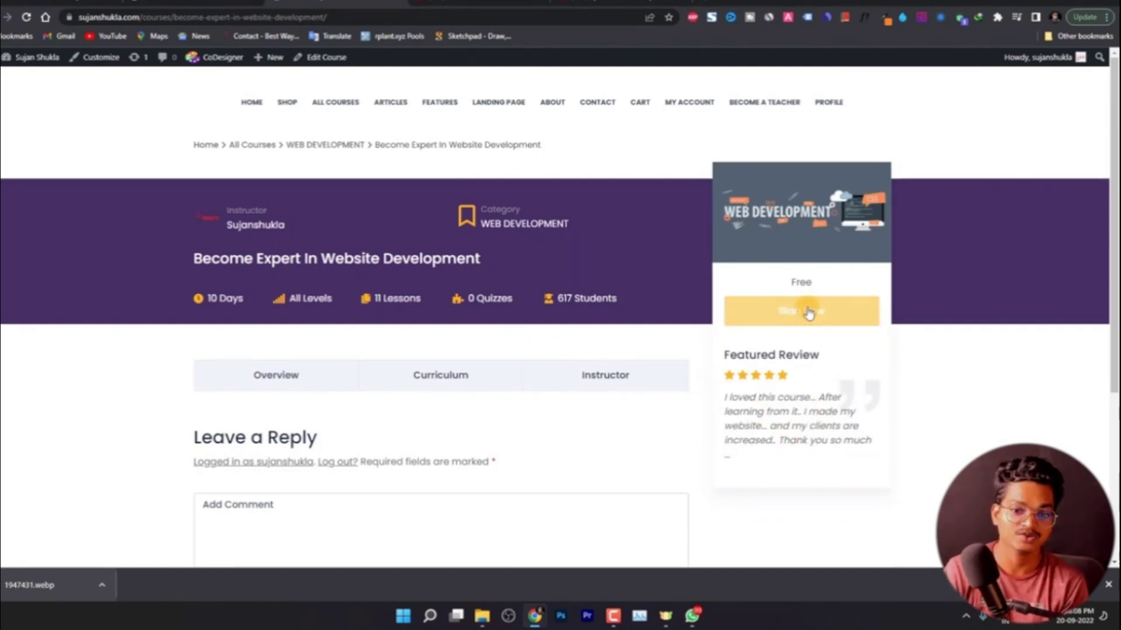
left_click(453, 375)
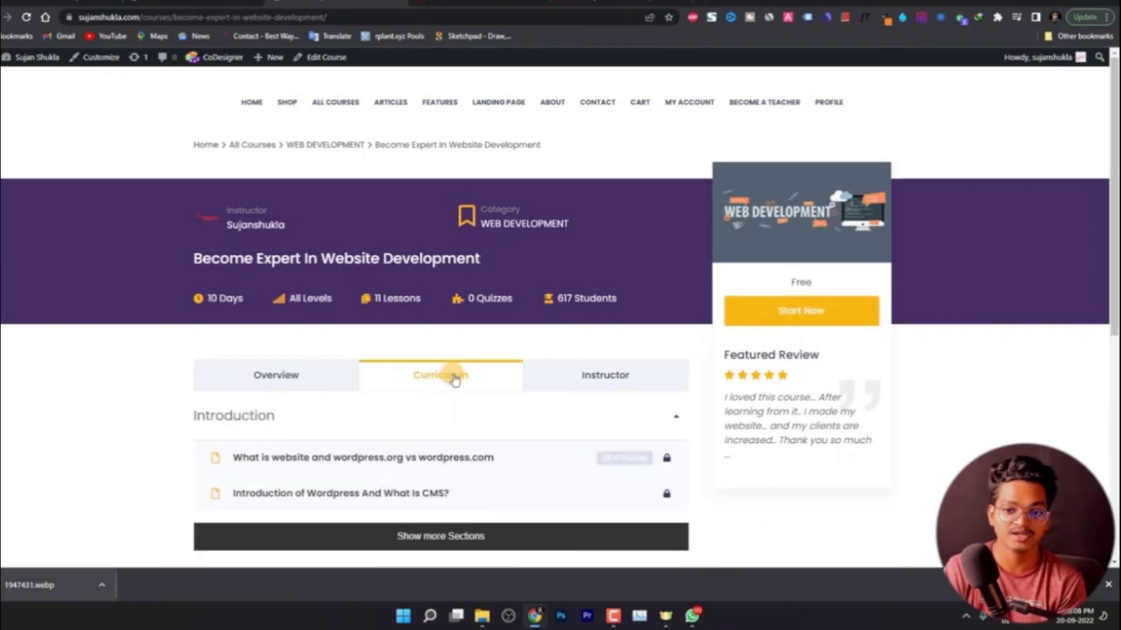
scroll(461, 384, "down", 1)
left_click(588, 319)
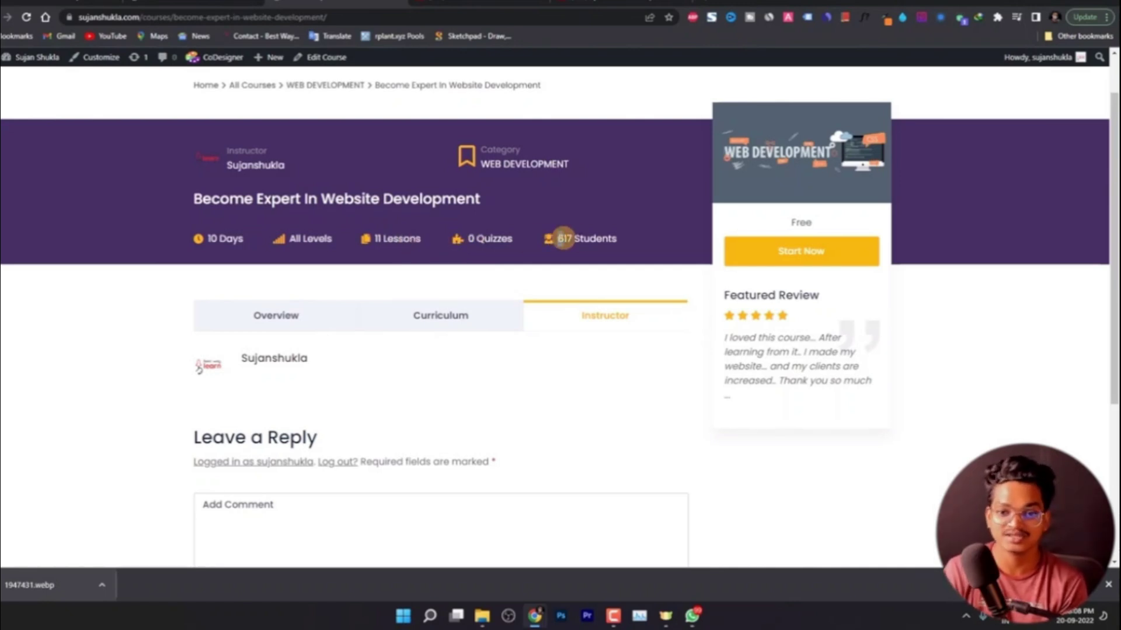
left_click_drag(564, 238, 633, 240)
left_click(622, 240)
scroll(401, 362, "down", 3)
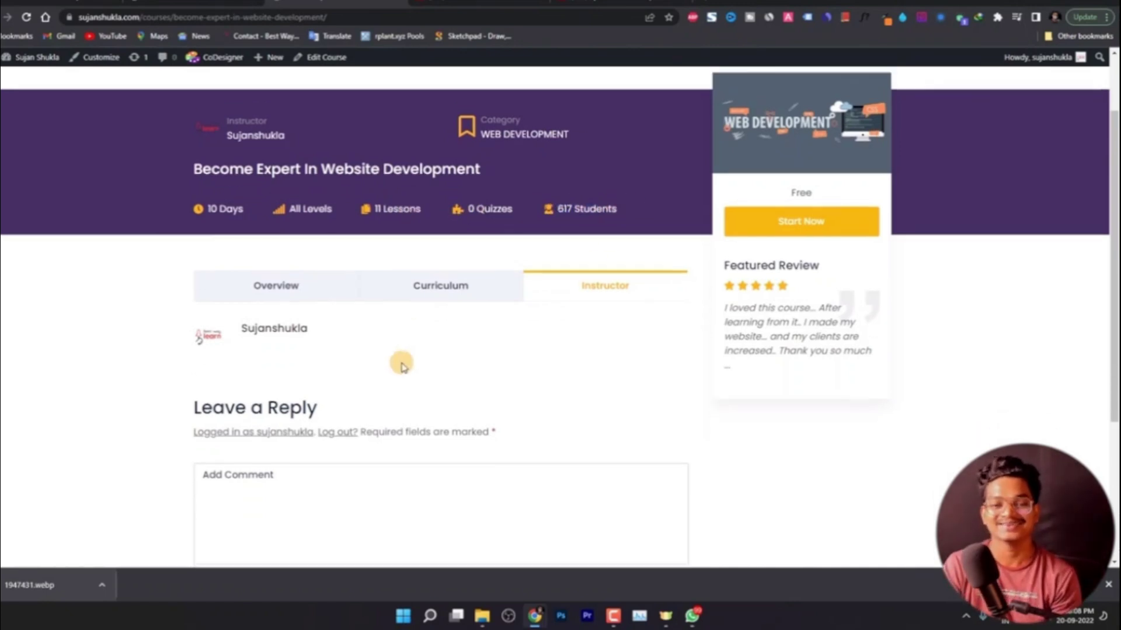
scroll(401, 359, "up", 2)
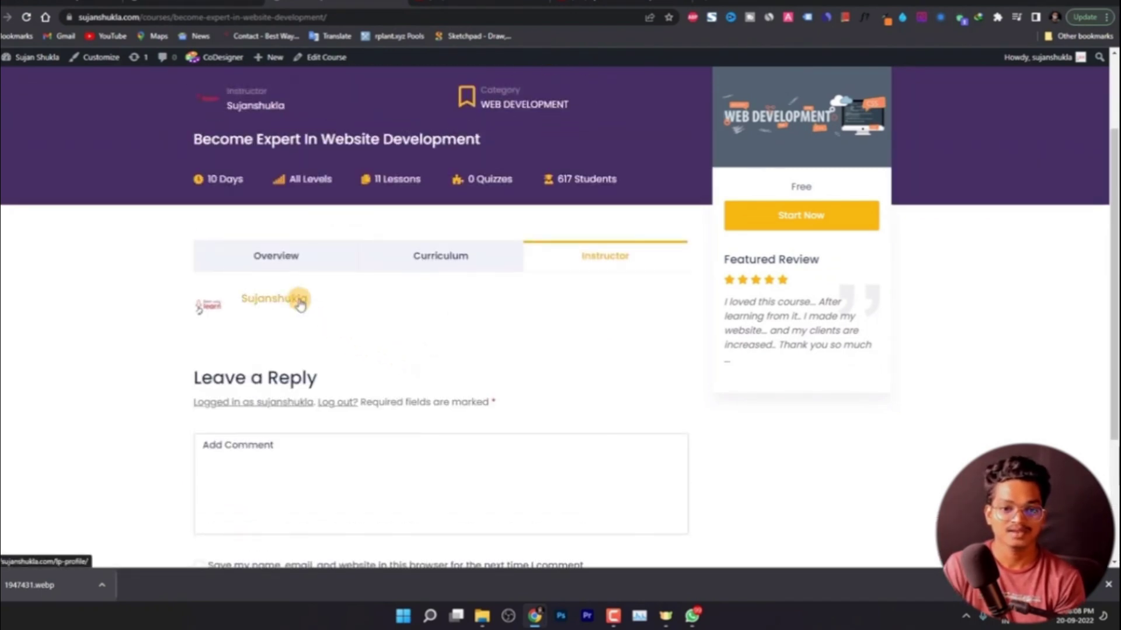
Start the free course and open its "What is website and wordpress.org vs wordpress.com" lesson from the curriculum.
left_click(407, 260)
left_click(785, 222)
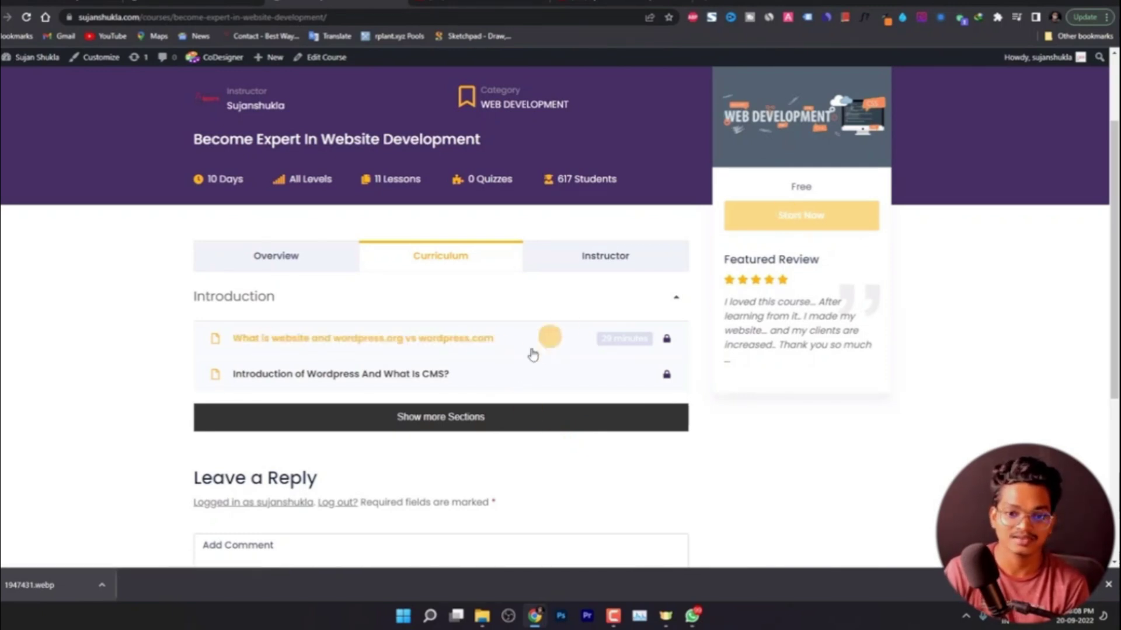
left_click(476, 342)
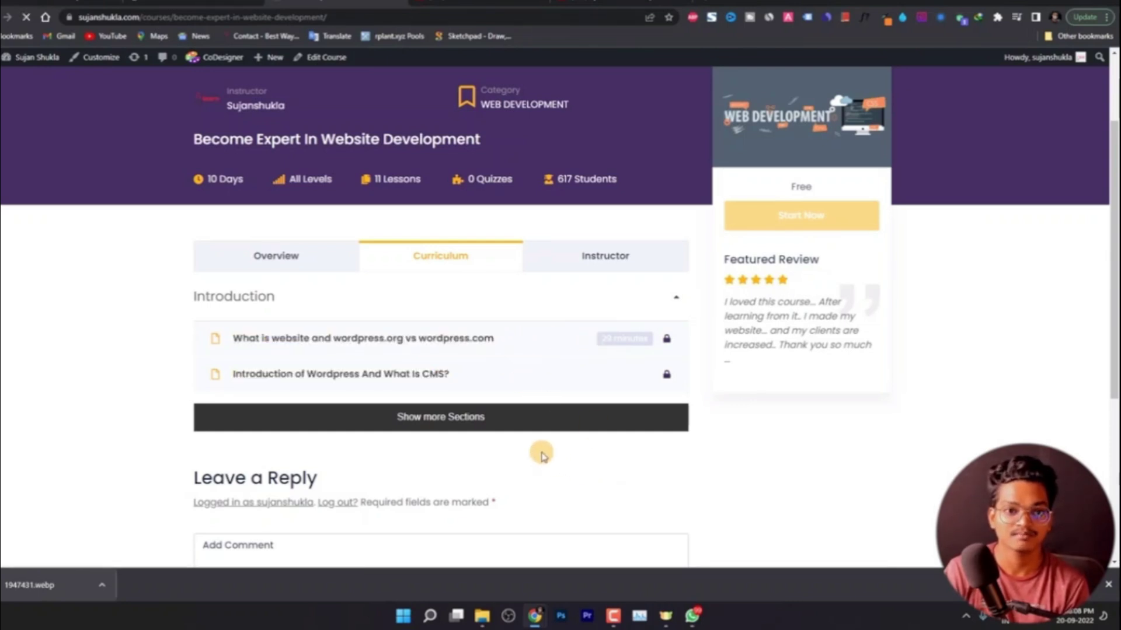
scroll(654, 447, "down", 2)
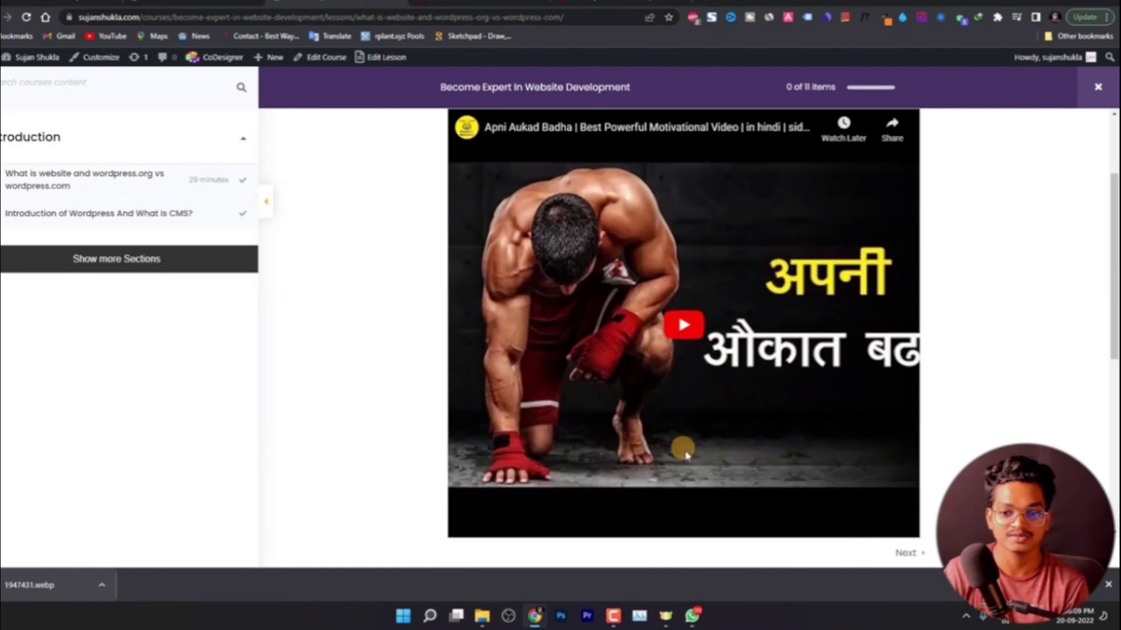
Play the lesson's embedded video in full screen and return to the lesson page.
left_click(679, 451)
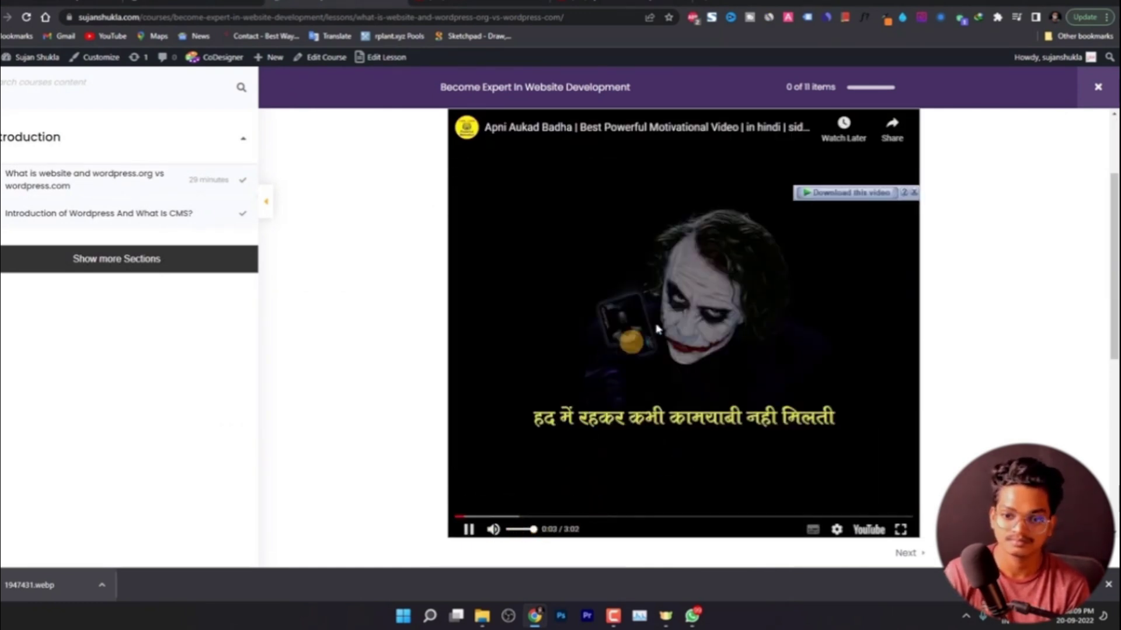
left_click(904, 526)
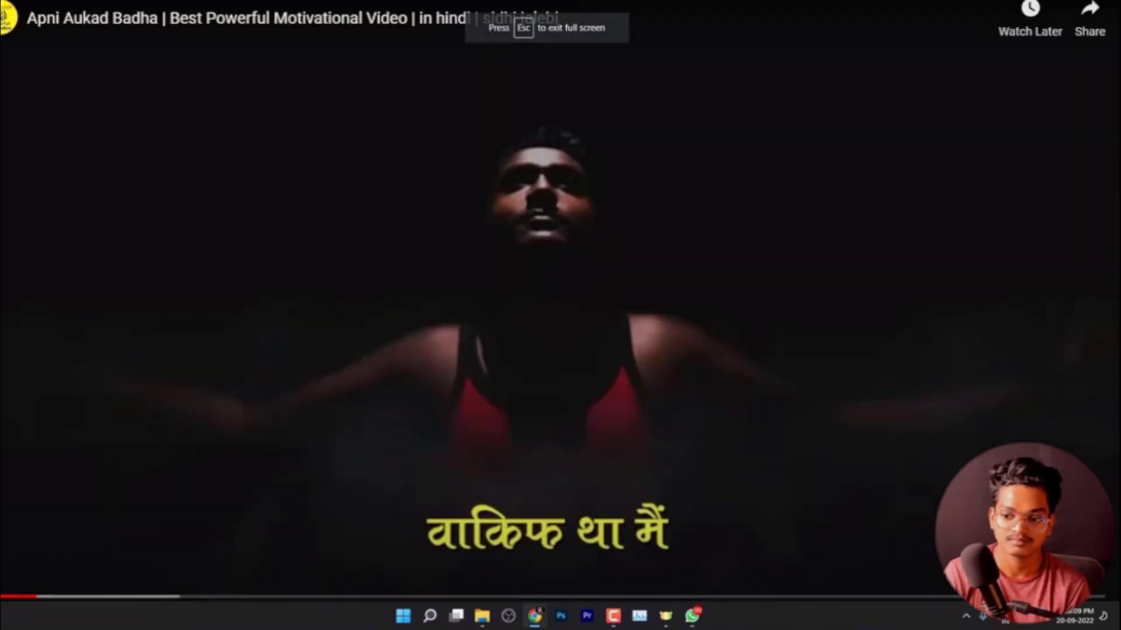
left_click(736, 436)
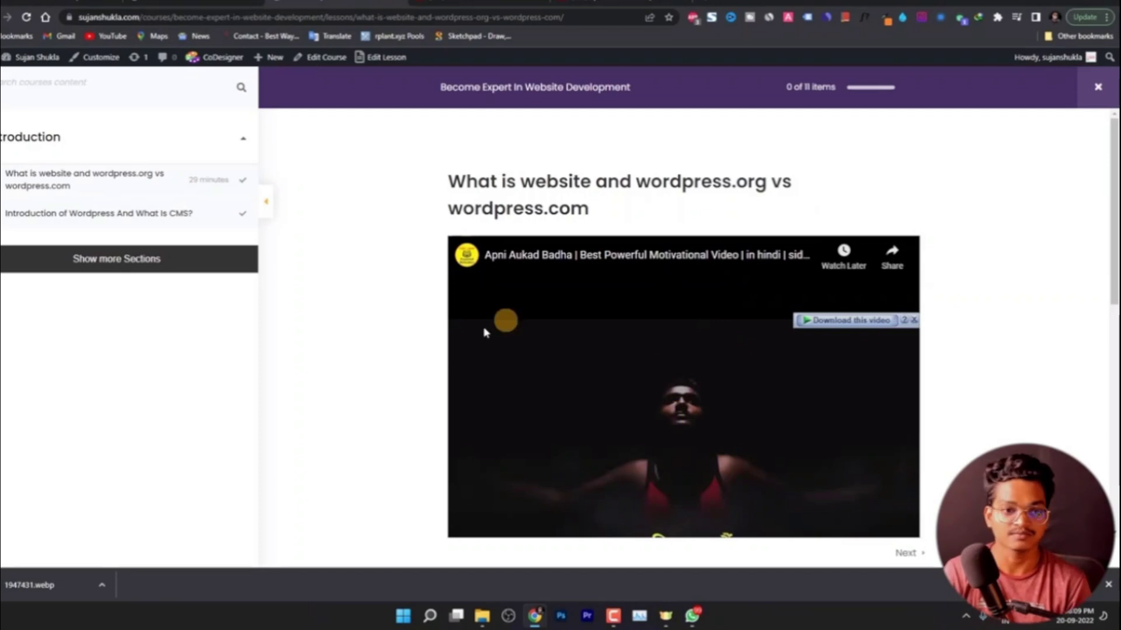
Look through the course sections and lessons beside the lesson, loading more sections, and view the page in full screen.
left_click(205, 137)
left_click(175, 190)
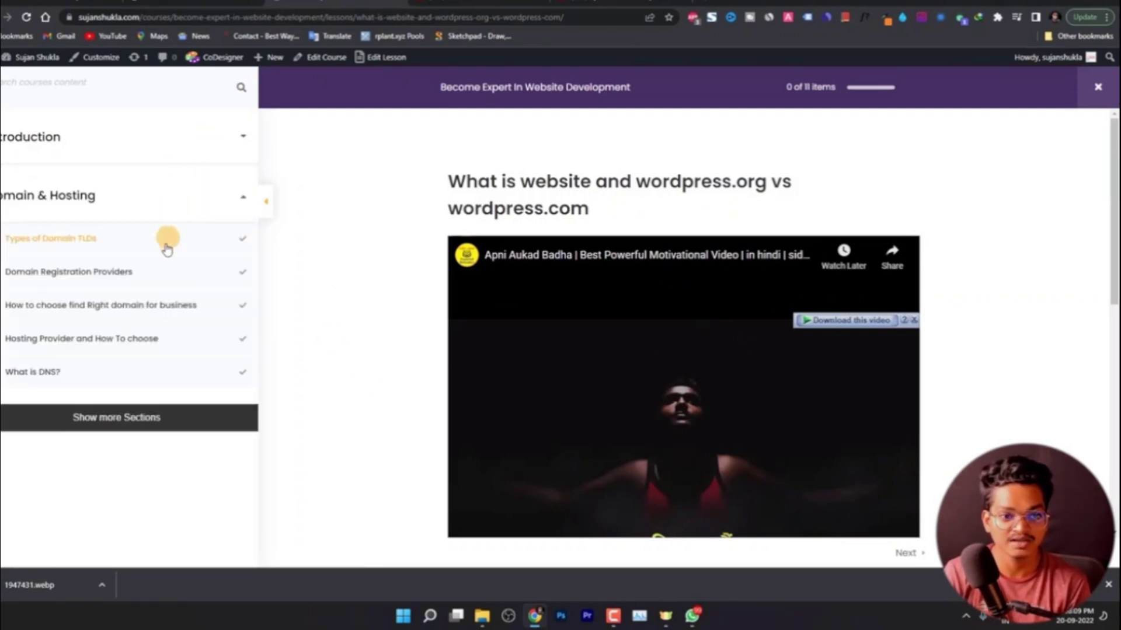
left_click(134, 143)
left_click(107, 266)
left_click(106, 265)
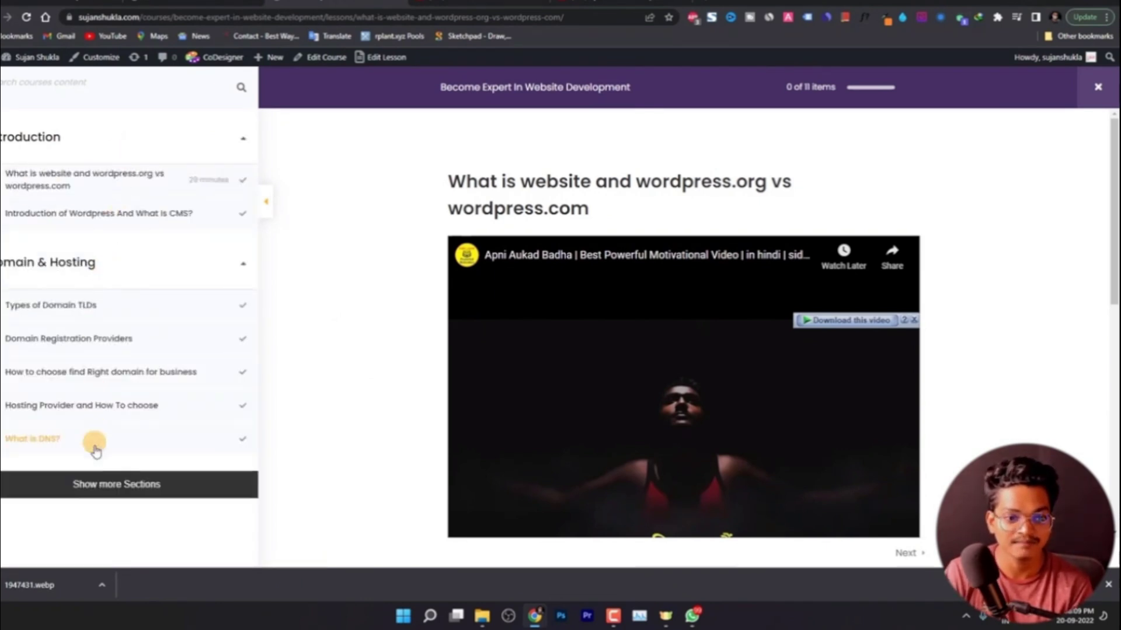
left_click(105, 484)
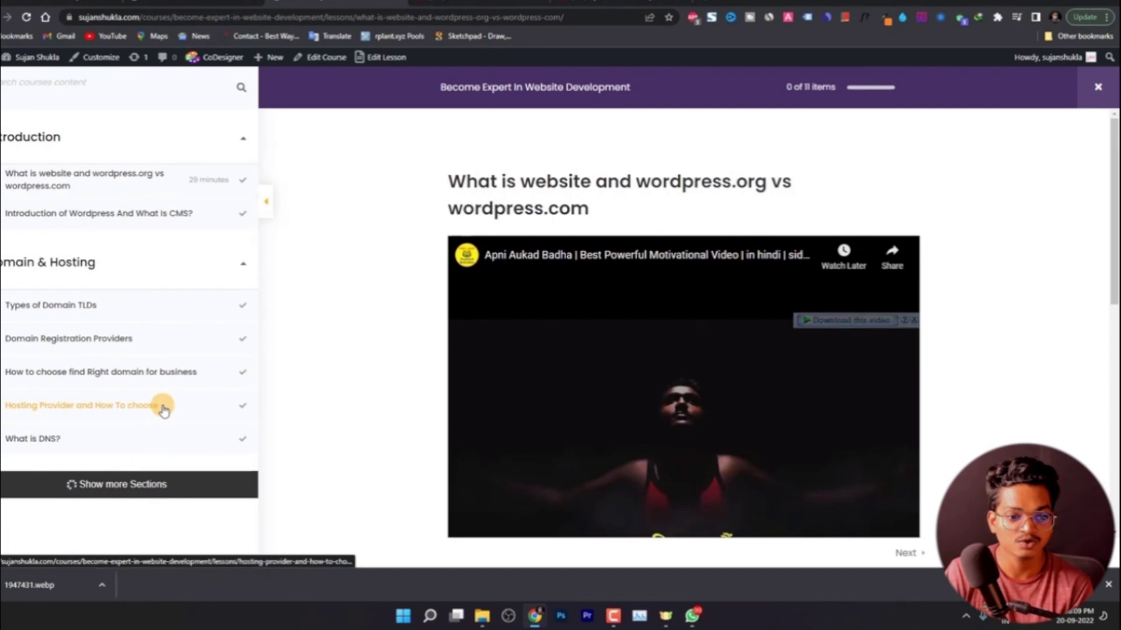
scroll(161, 406, "down", 2)
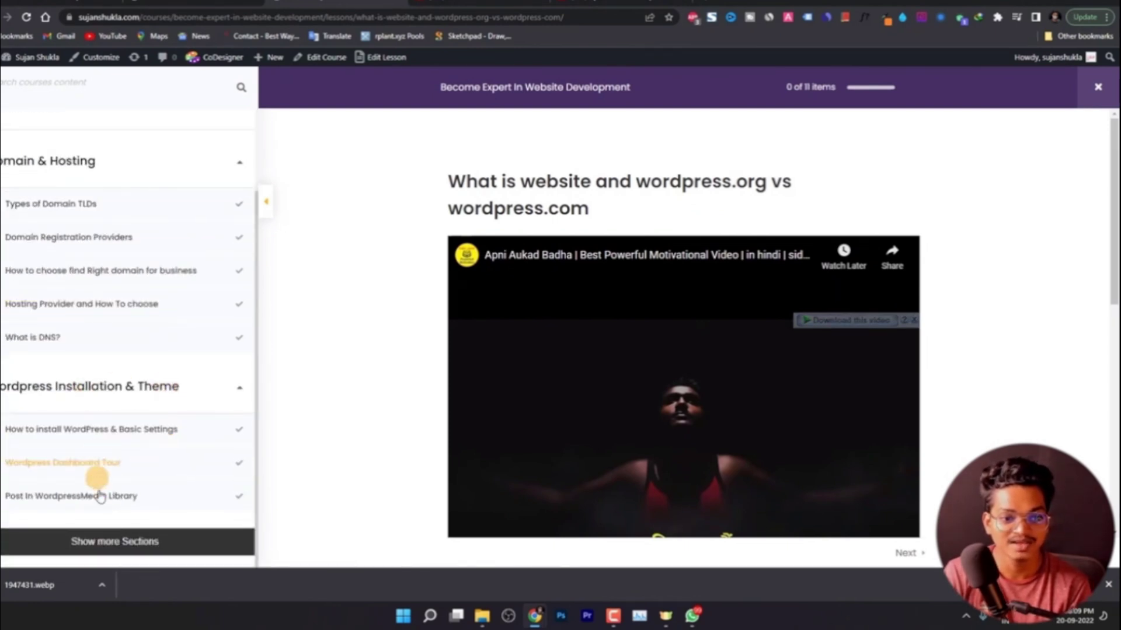
scroll(80, 439, "up", 2)
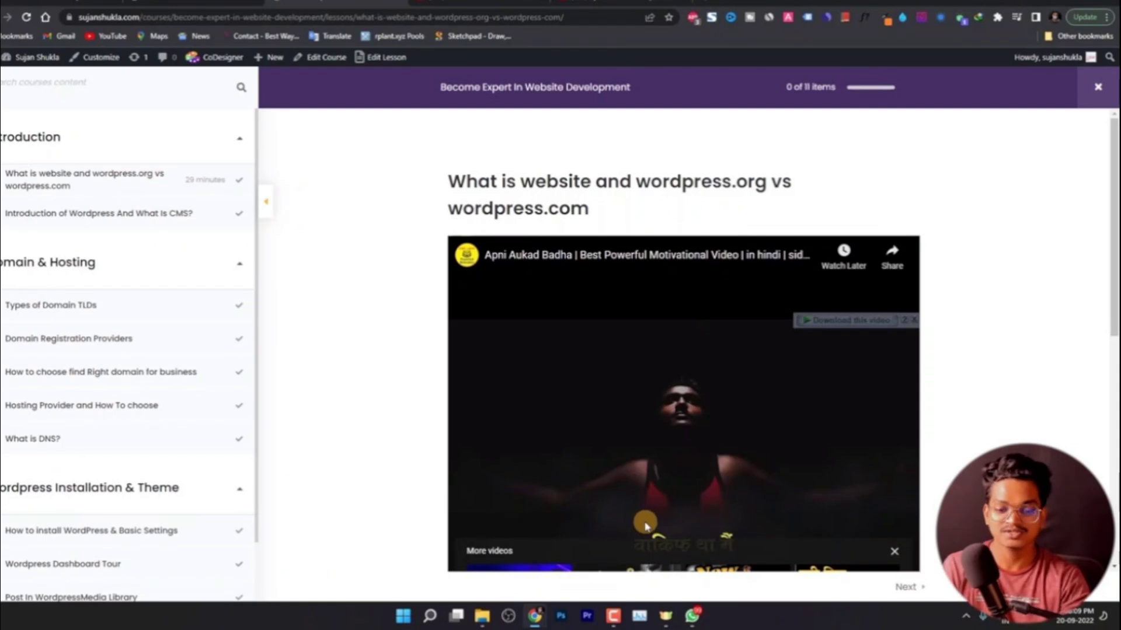
key("F11")
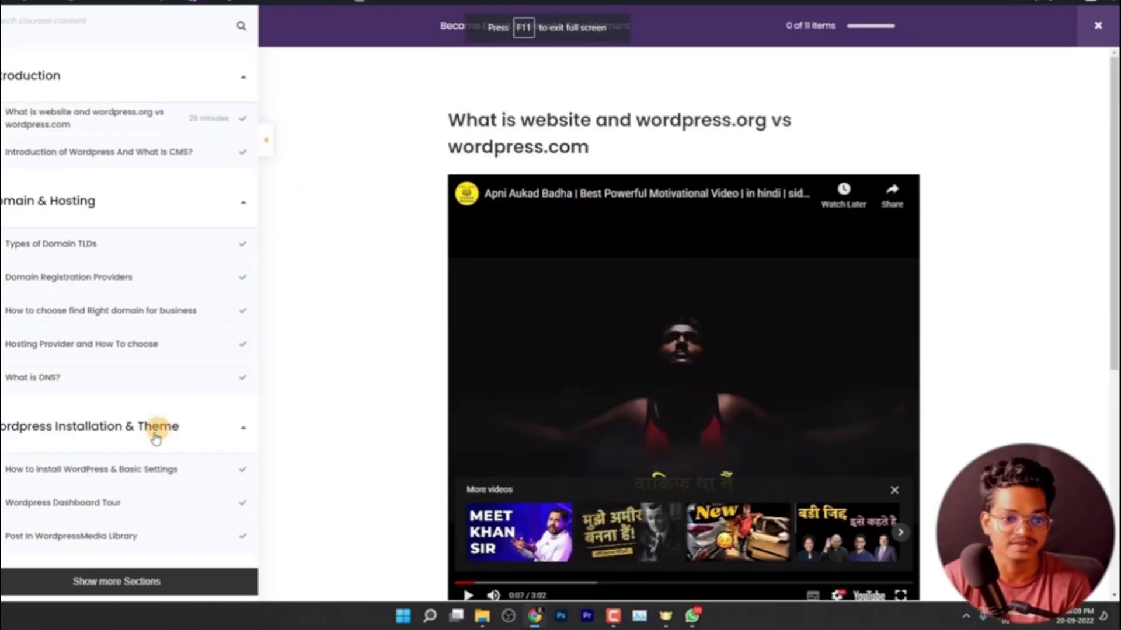
Open the LearnPress quizzes list in the site admin, look over the existing quizzes and start a new quiz.
left_click(102, 156)
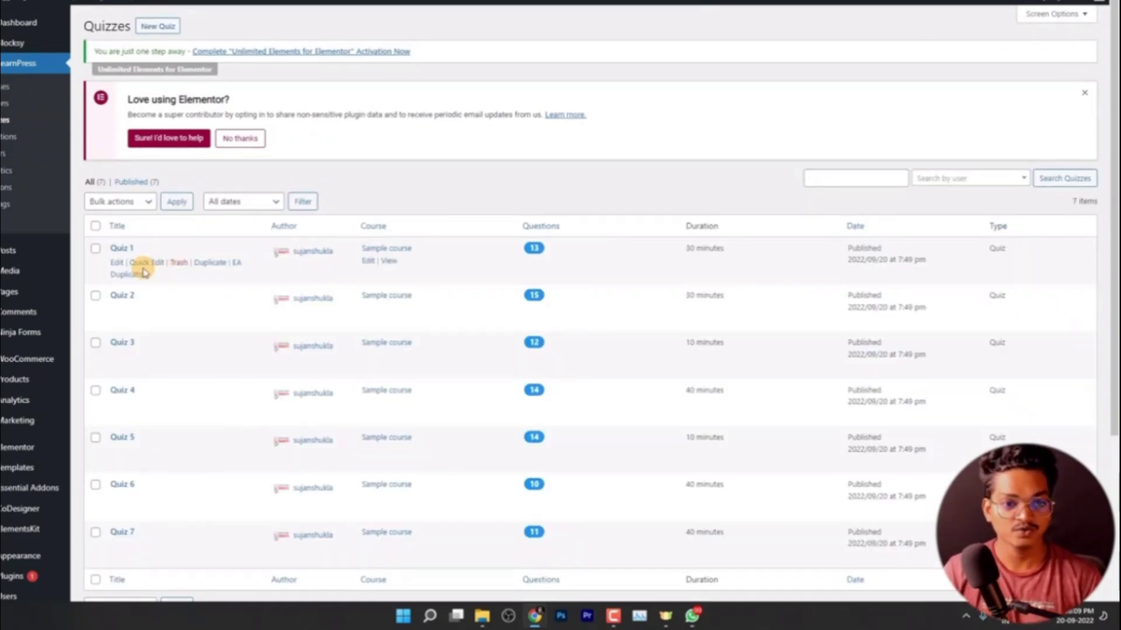
scroll(155, 309, "down", 3)
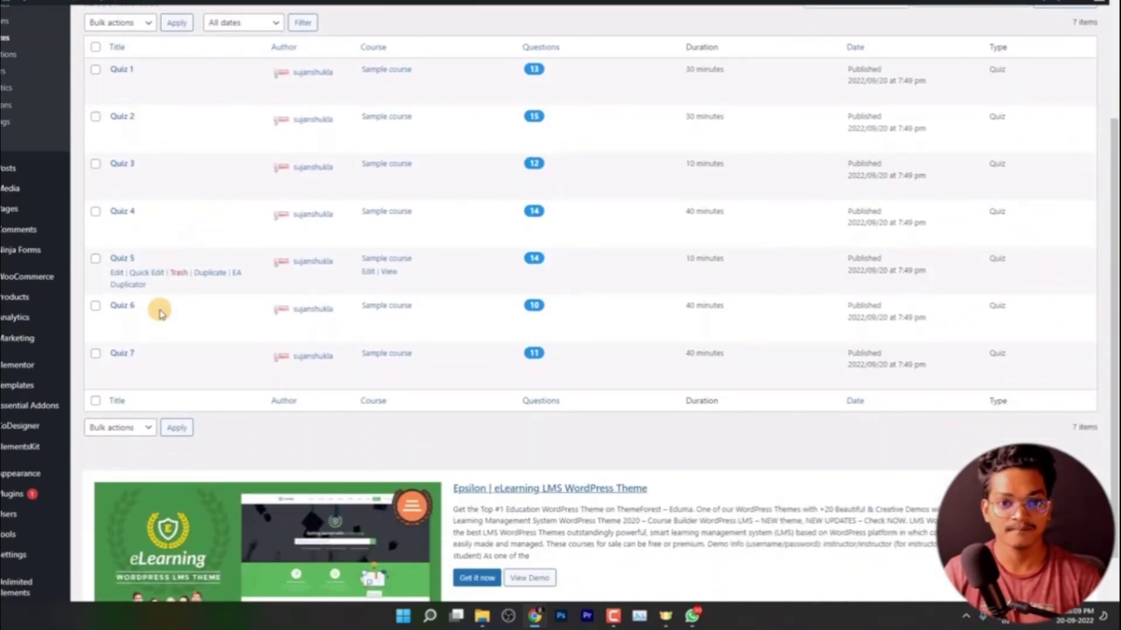
scroll(161, 314, "up", 3)
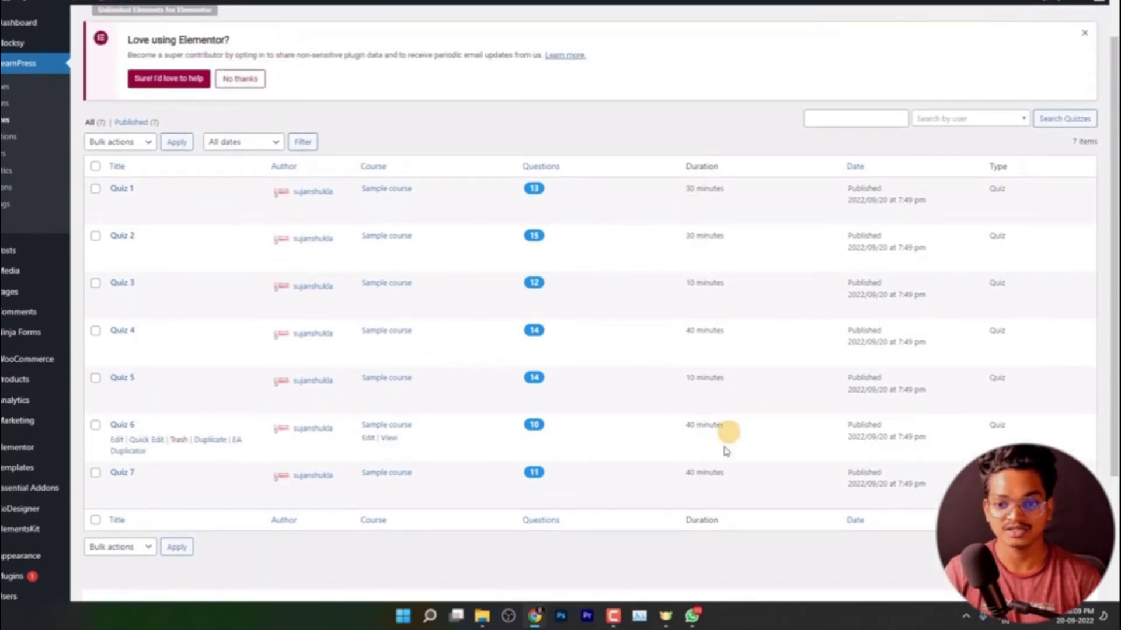
scroll(147, 169, "up", 1)
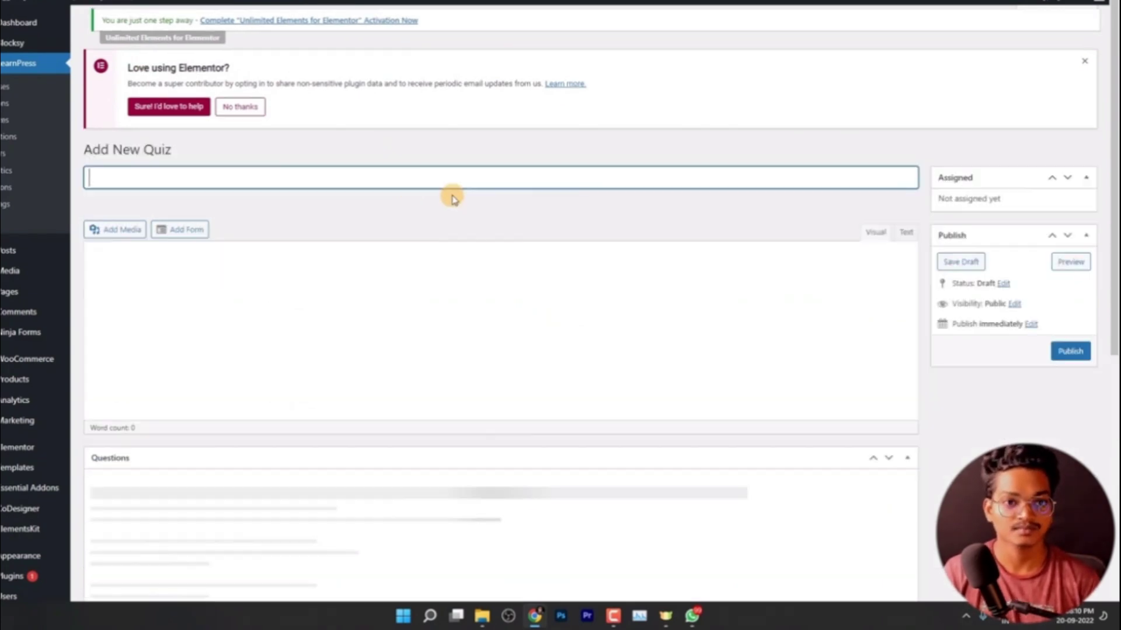
Enter "find right combination of website.. Means How website combined with?" as the text of the quiz's first new question.
scroll(435, 263, "down", 1)
scroll(427, 286, "down", 3)
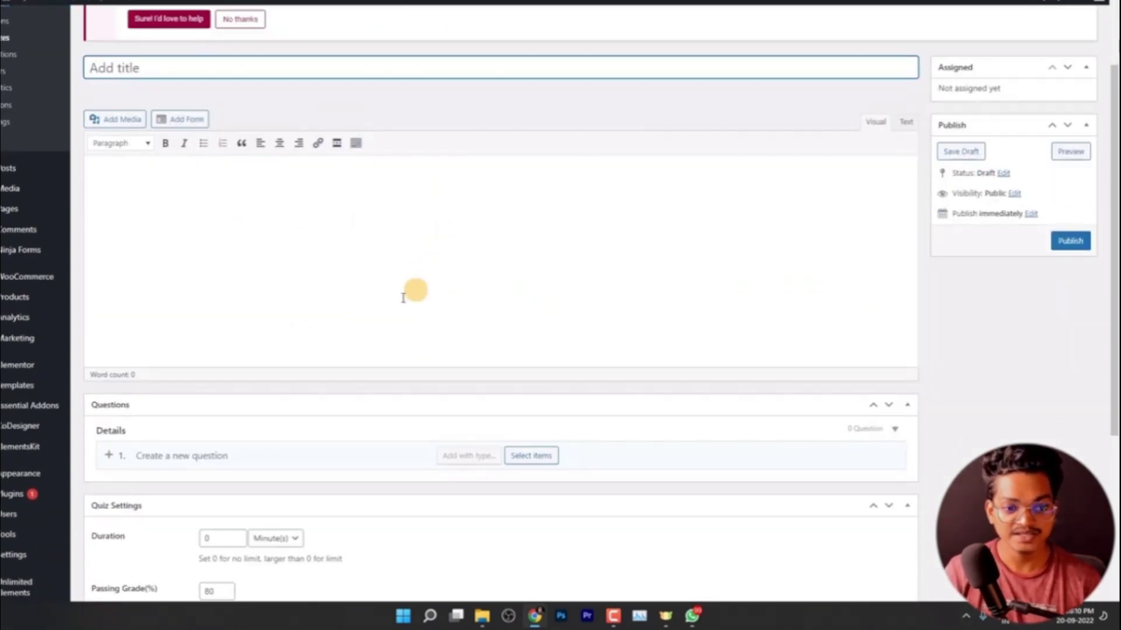
left_click(244, 340)
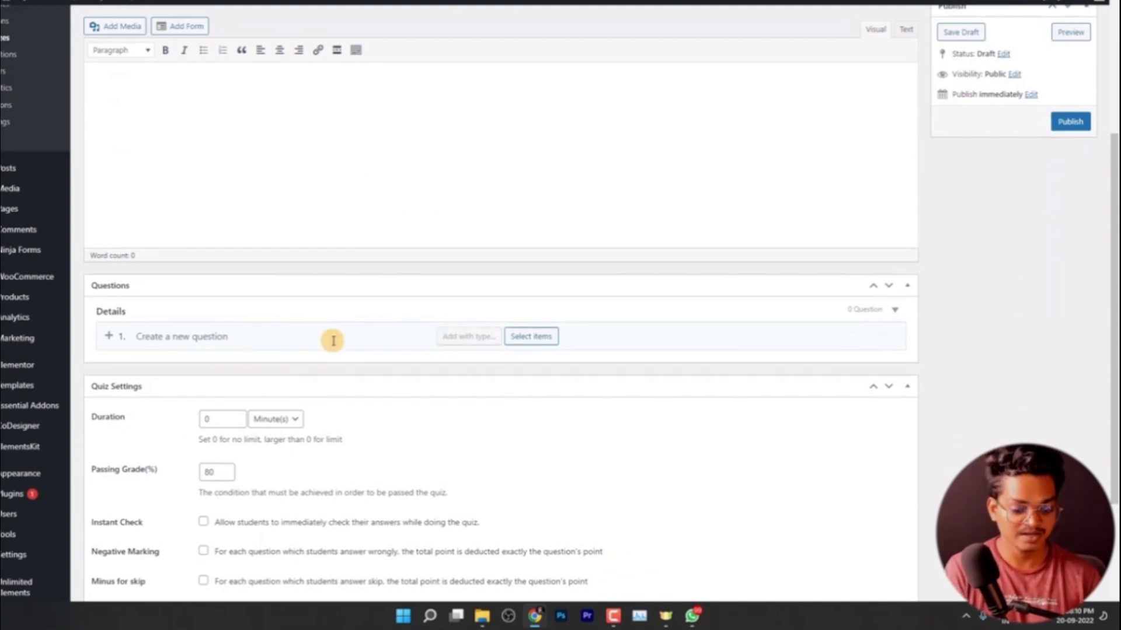
type("What Is Co")
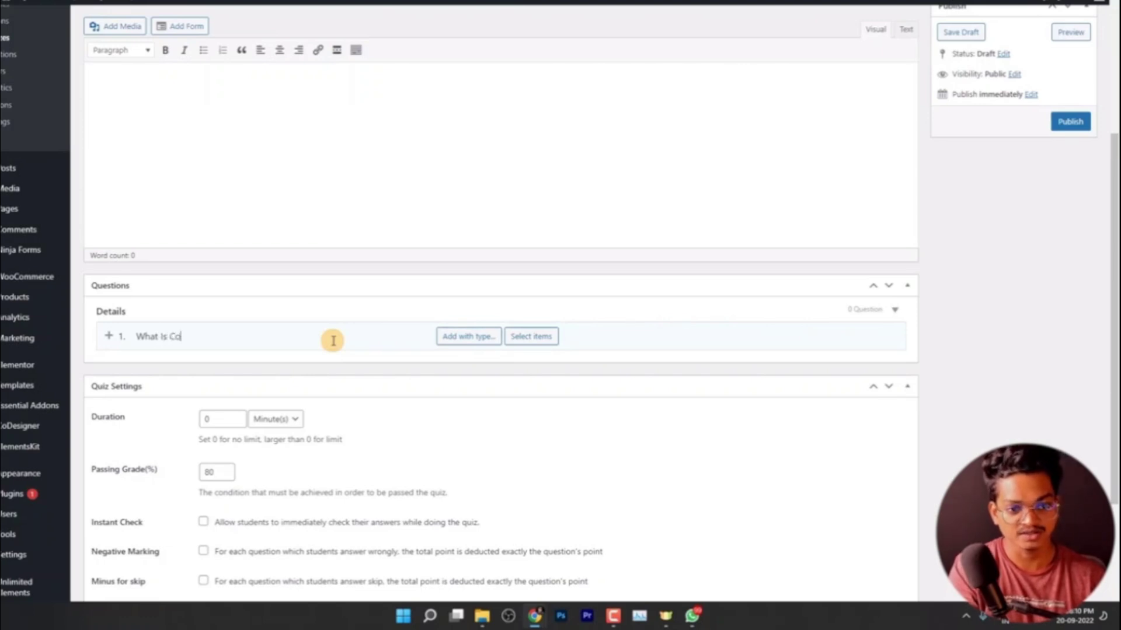
key("BackSpace")
key("BackSpace")
key("BackSpace")
type("find right")
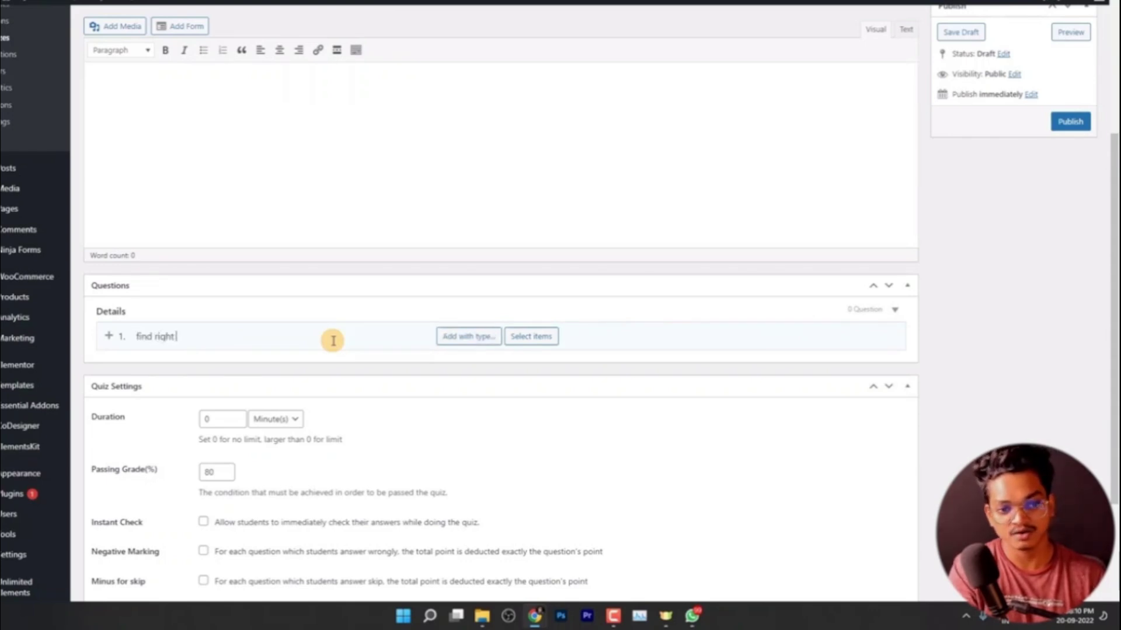
type(" combination of website.. Means How website combine")
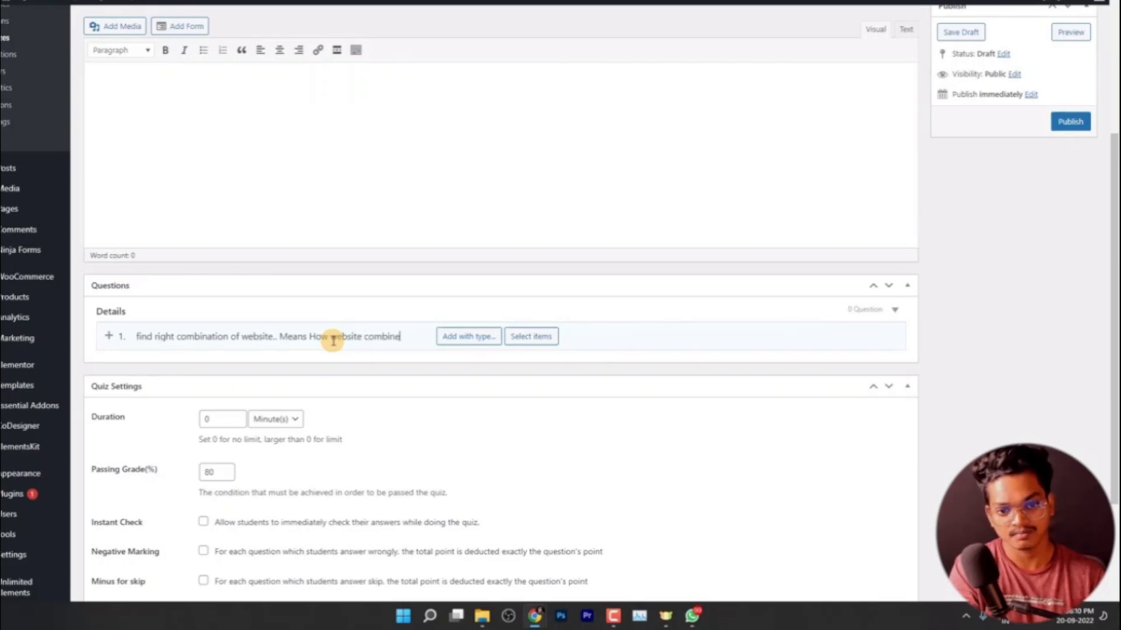
type("?")
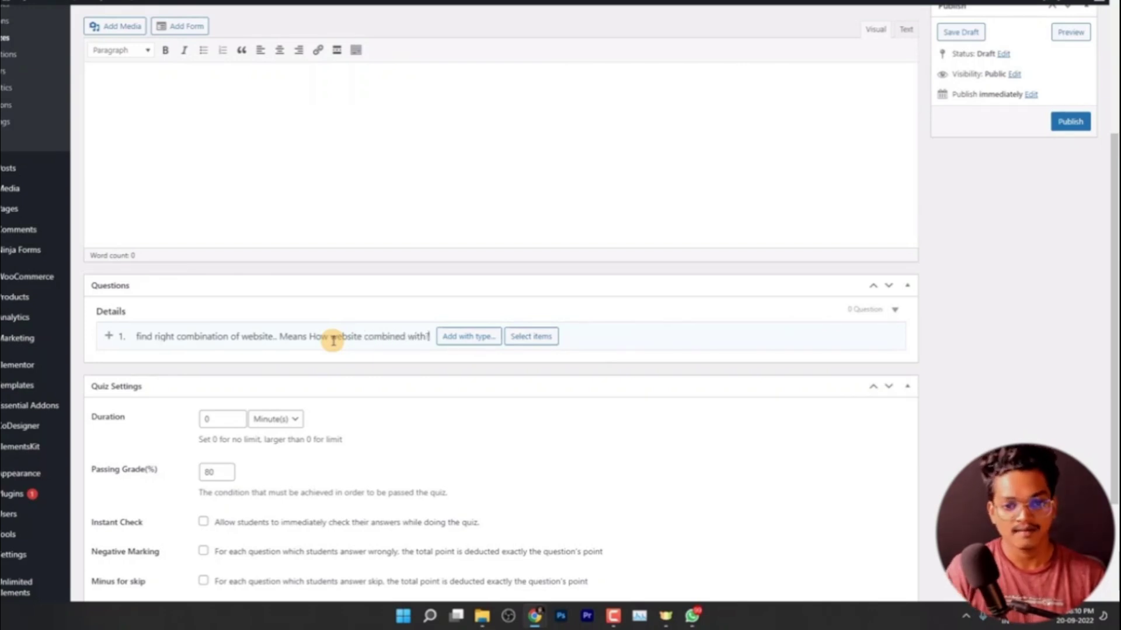
Check the selection of existing questions, close it, and add the entered text as a new question.
left_click(527, 338)
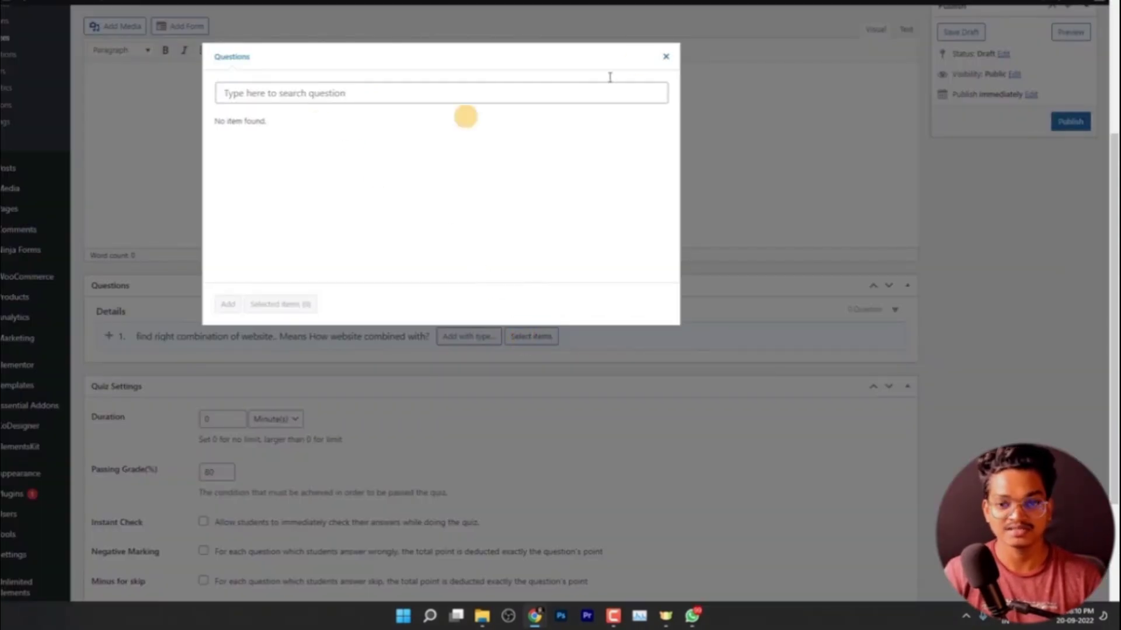
left_click(665, 57)
left_click(474, 336)
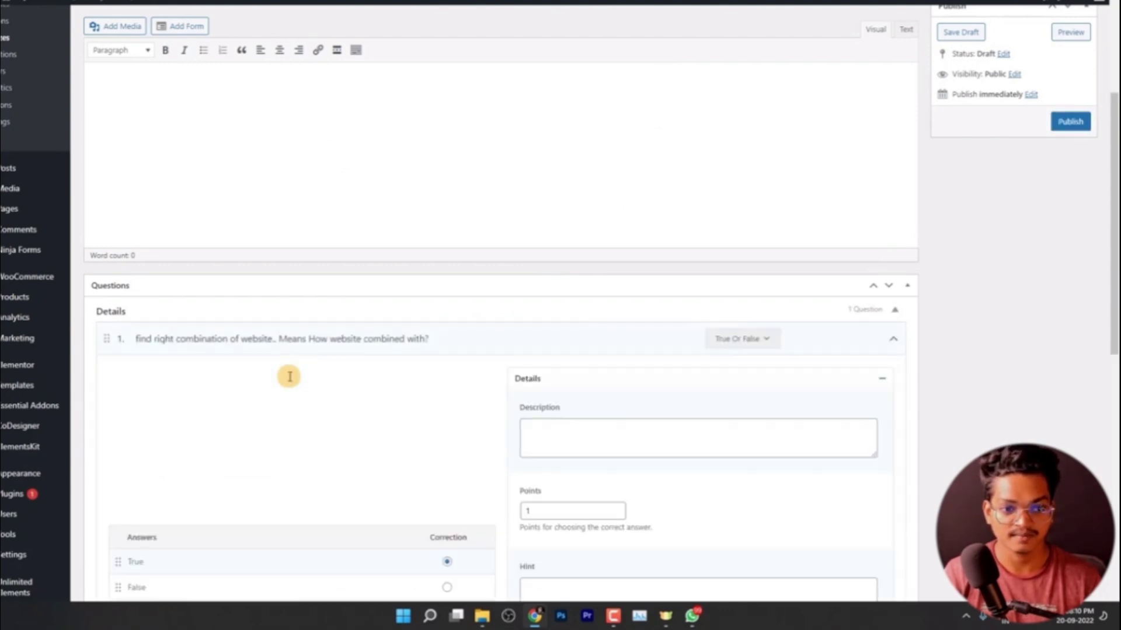
Change the question's type to Single Choice and look over the other available question types.
scroll(418, 408, "down", 2)
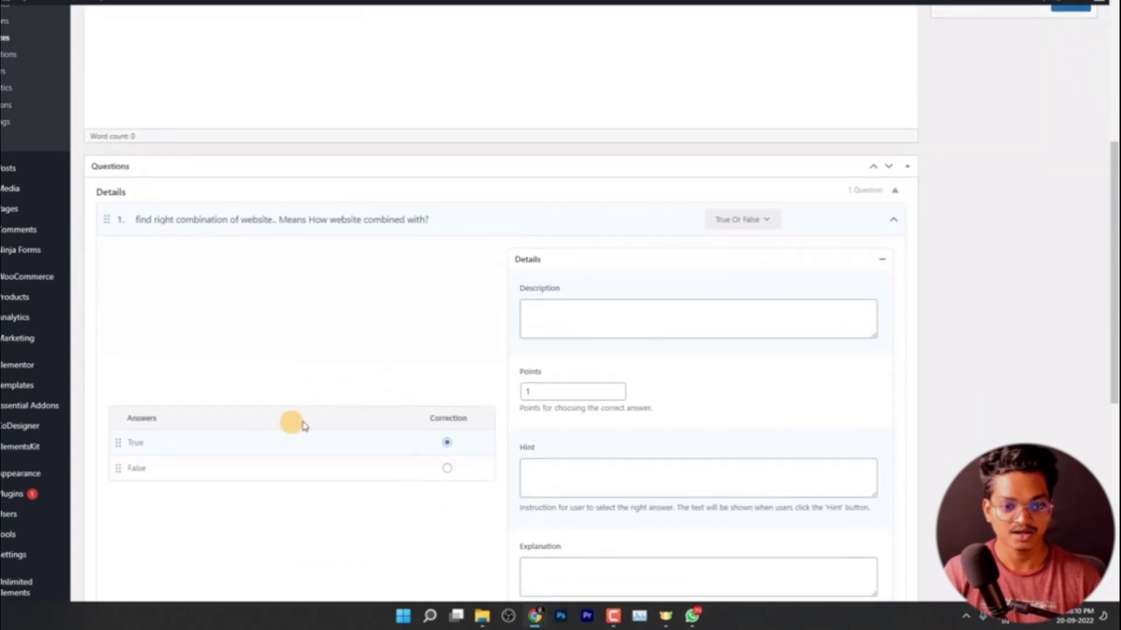
scroll(414, 391, "down", 1)
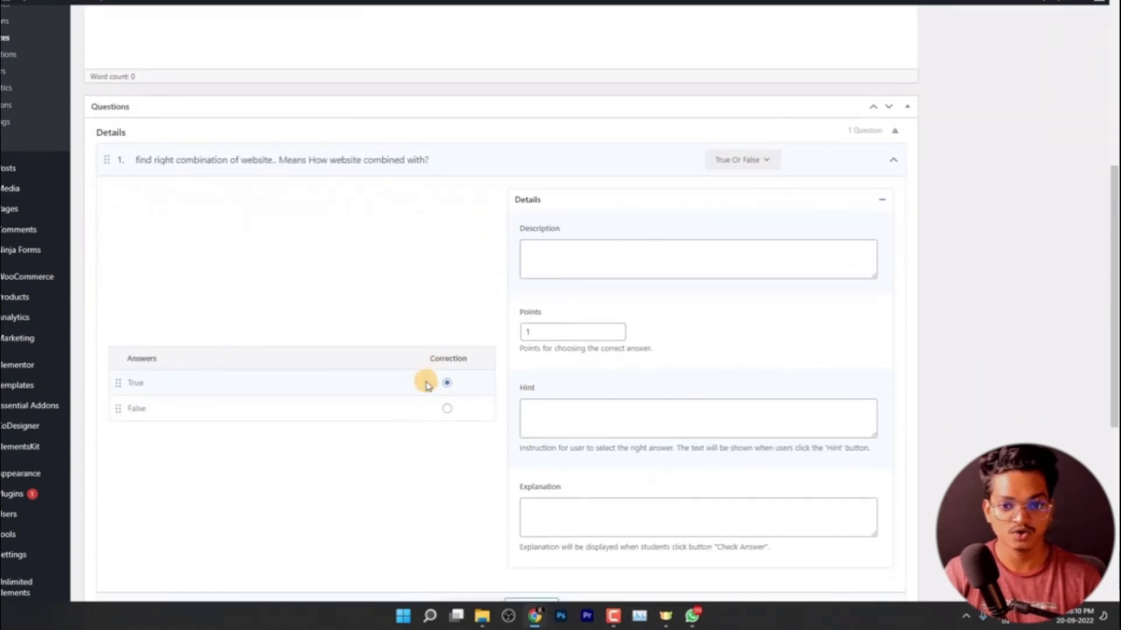
left_click(758, 159)
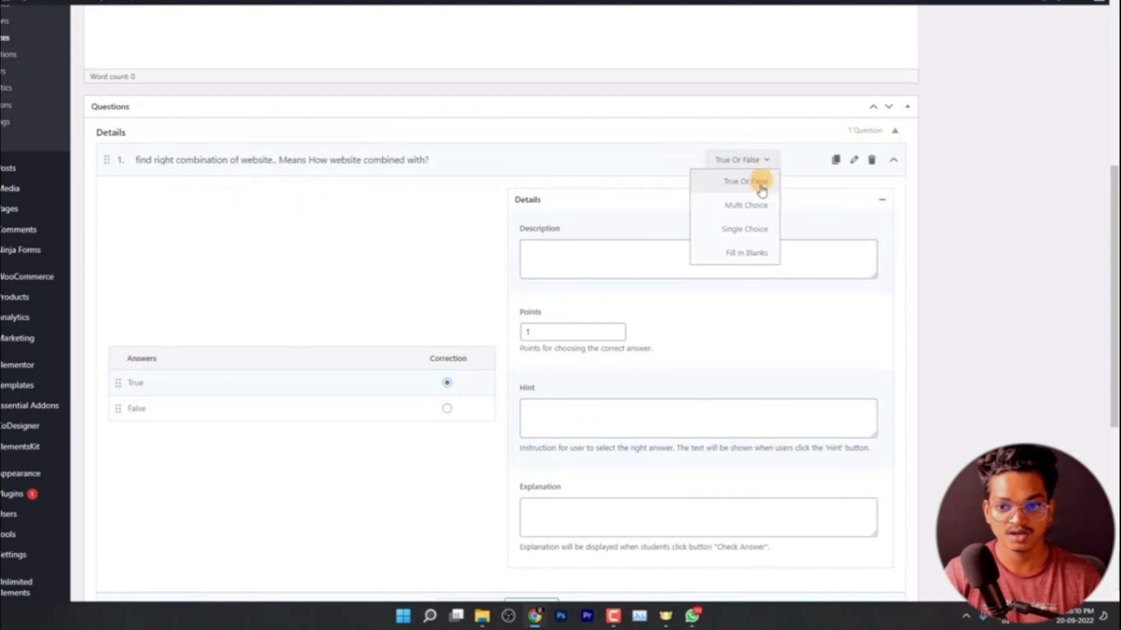
left_click(753, 233)
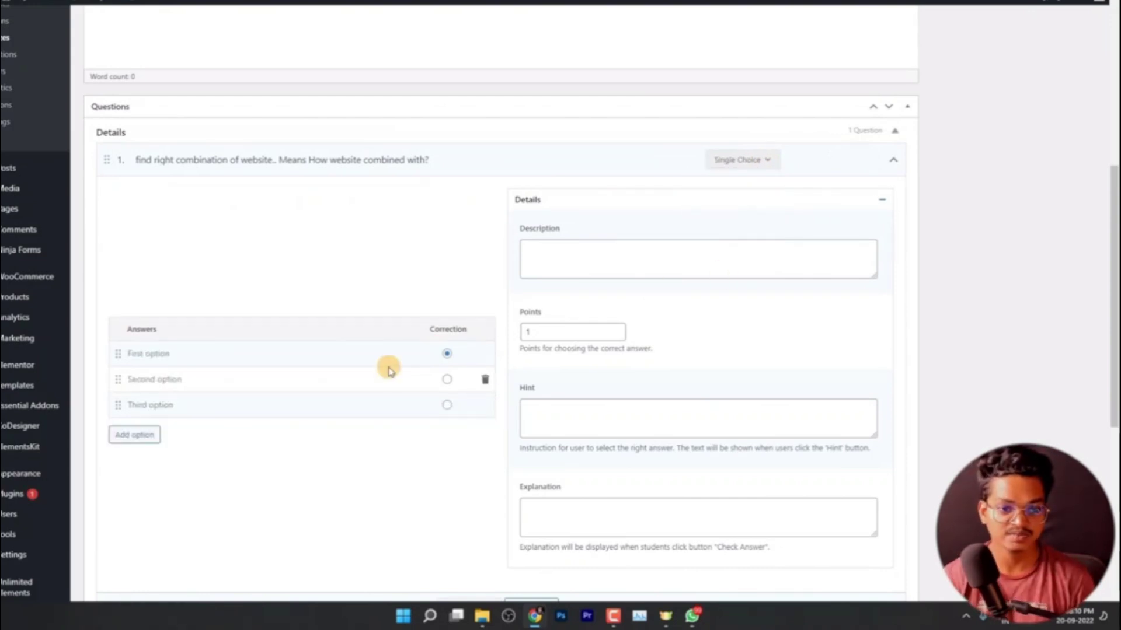
left_click(754, 161)
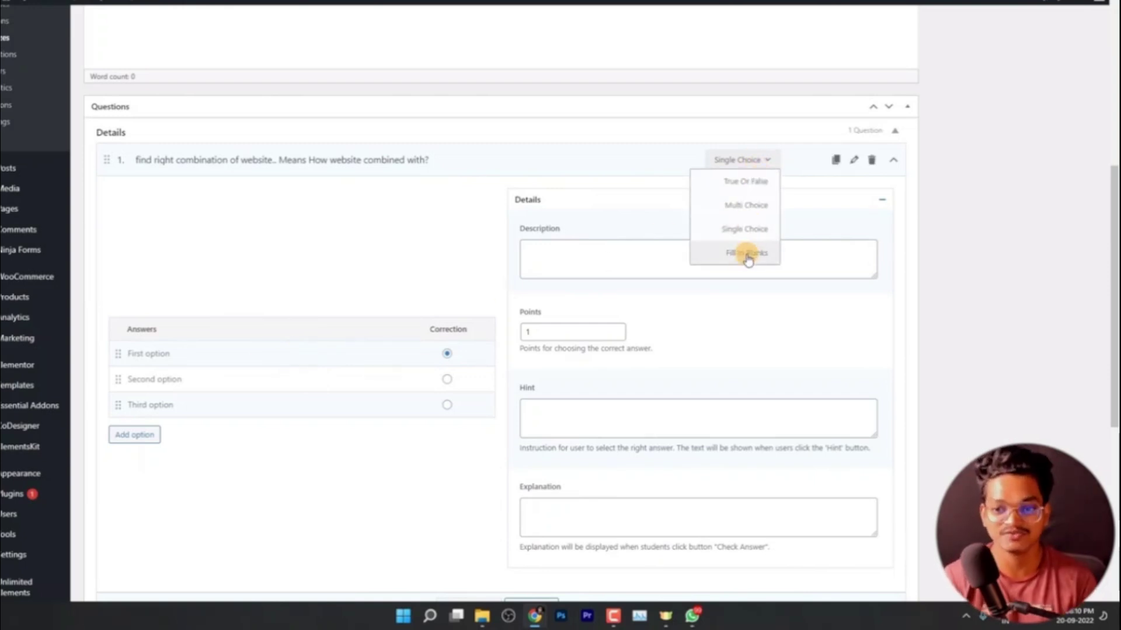
Name the three answer options "Document", "Images, Text, Design, Links and Documents" and "Pdf", discarding an extra empty option.
triple_click(242, 356)
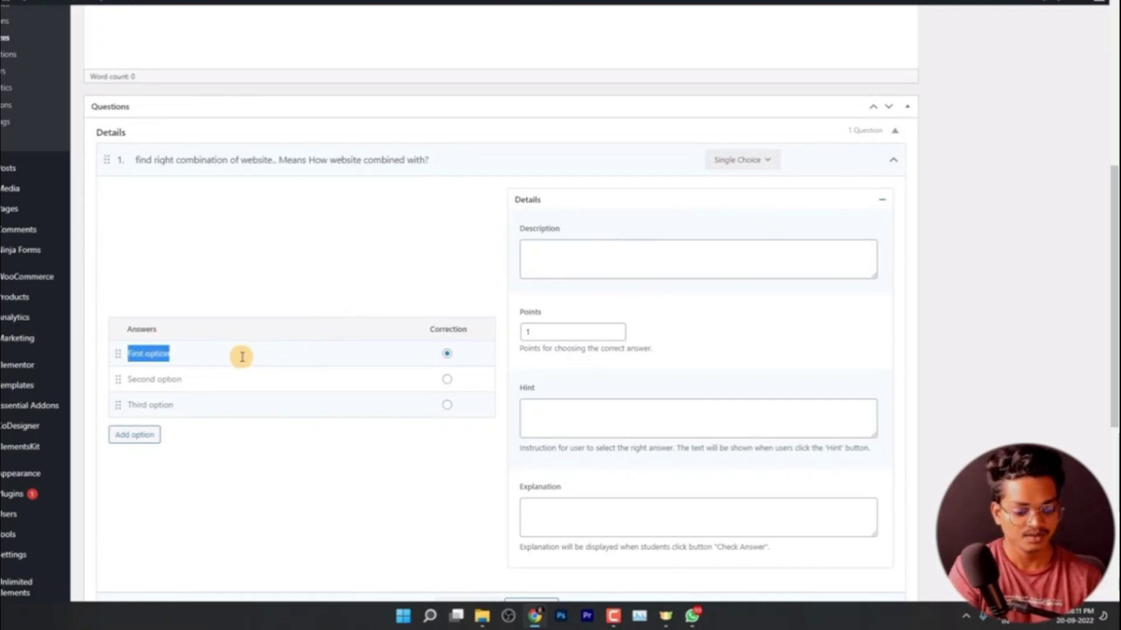
type("Document")
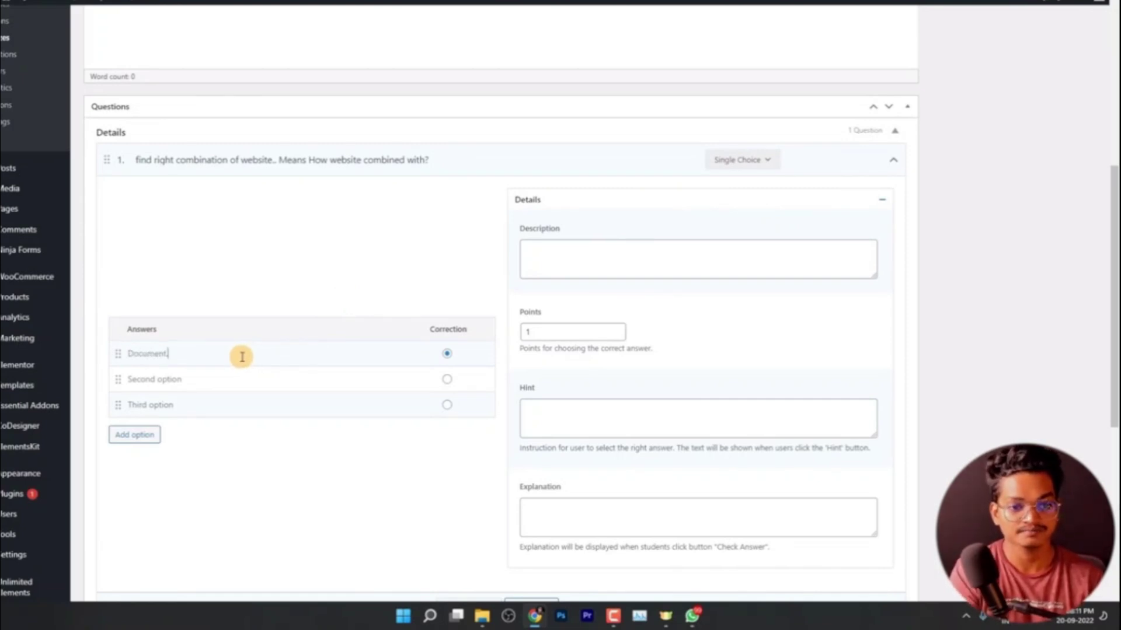
triple_click(198, 381)
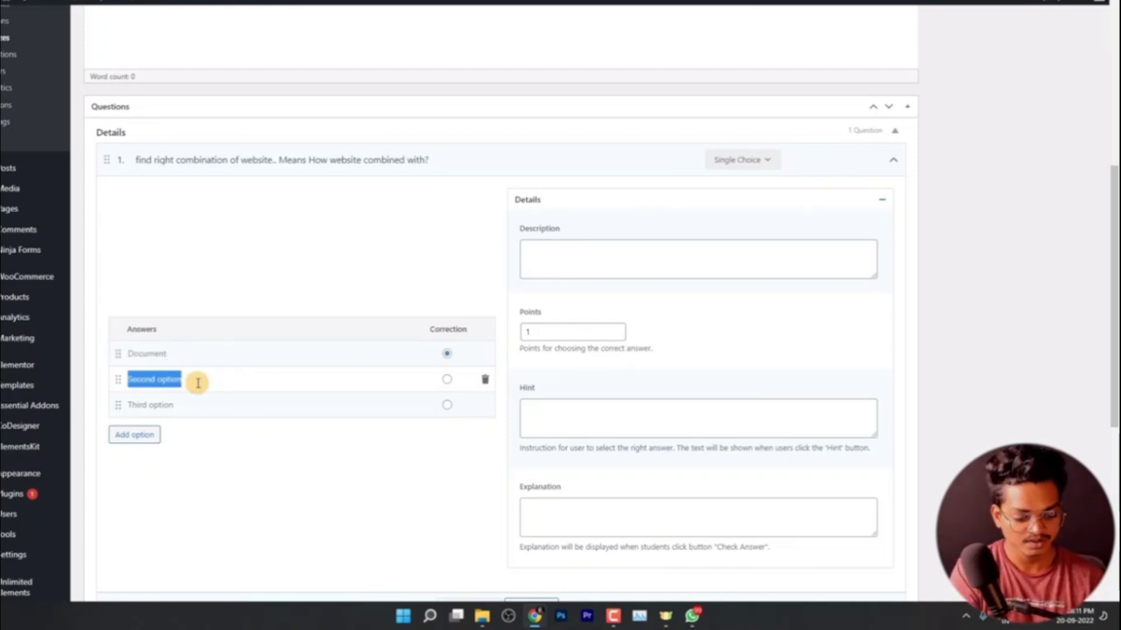
type("Ima")
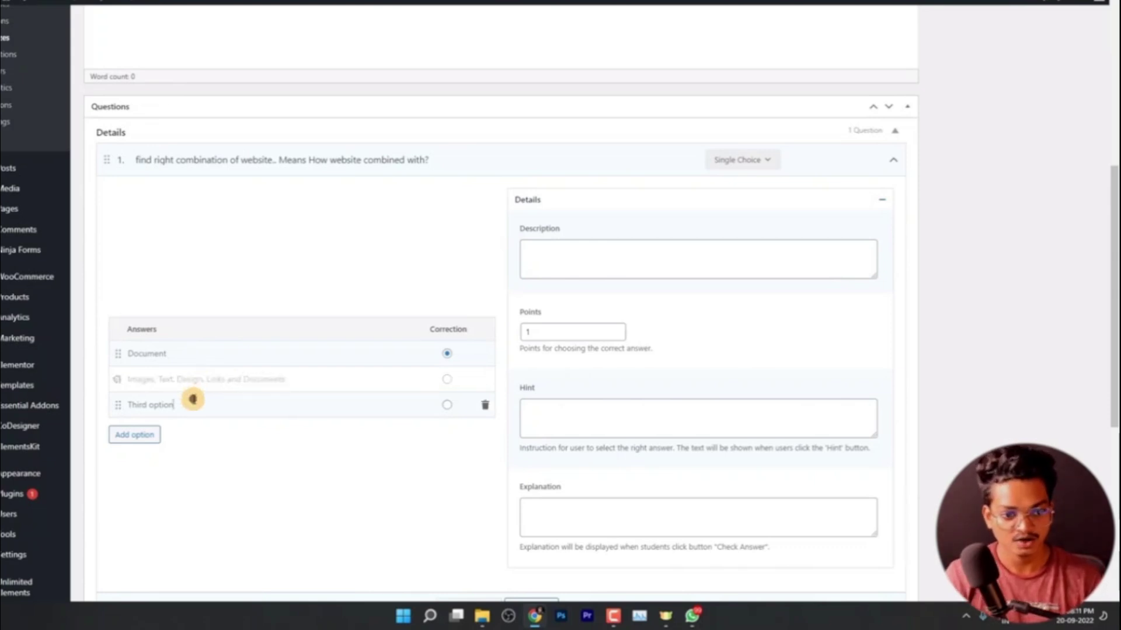
left_click(193, 401)
type("Pdf")
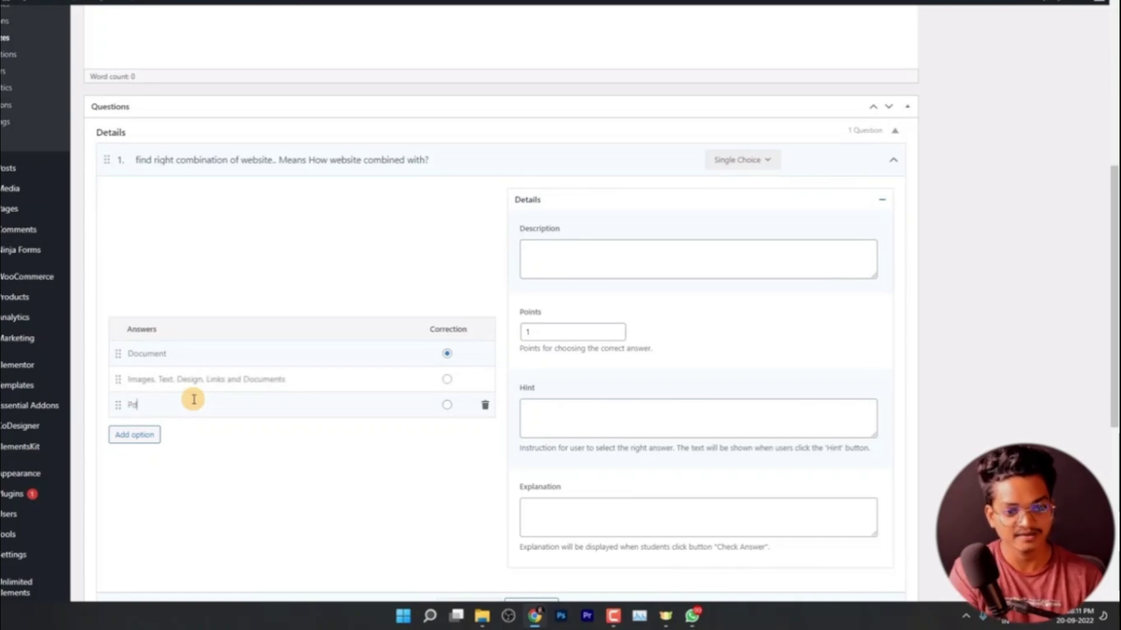
left_click(151, 436)
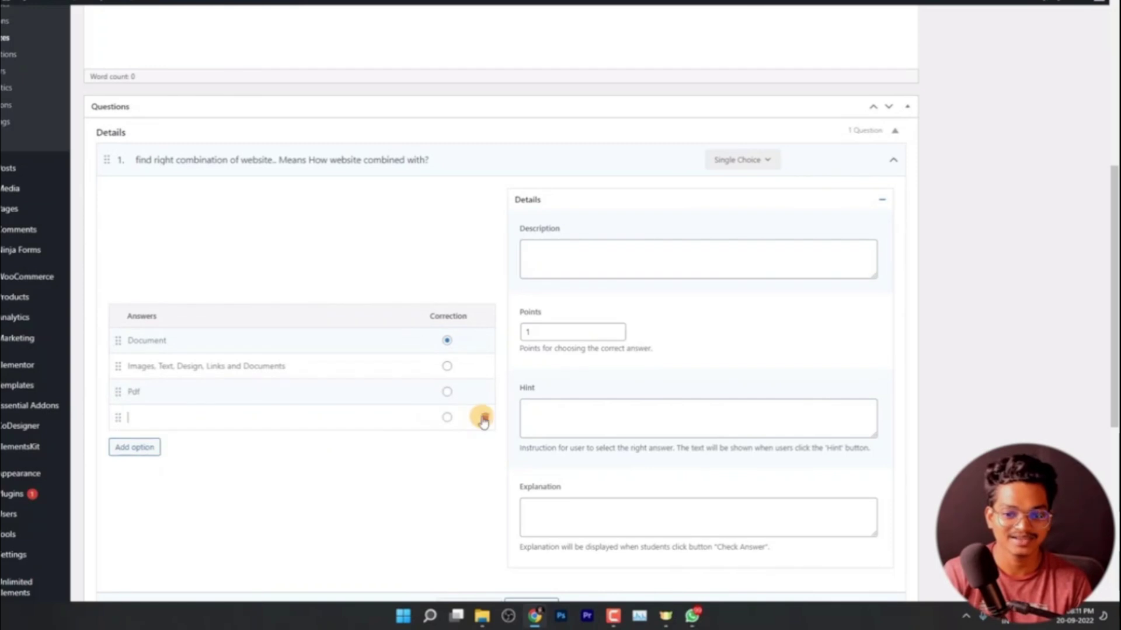
left_click(482, 419)
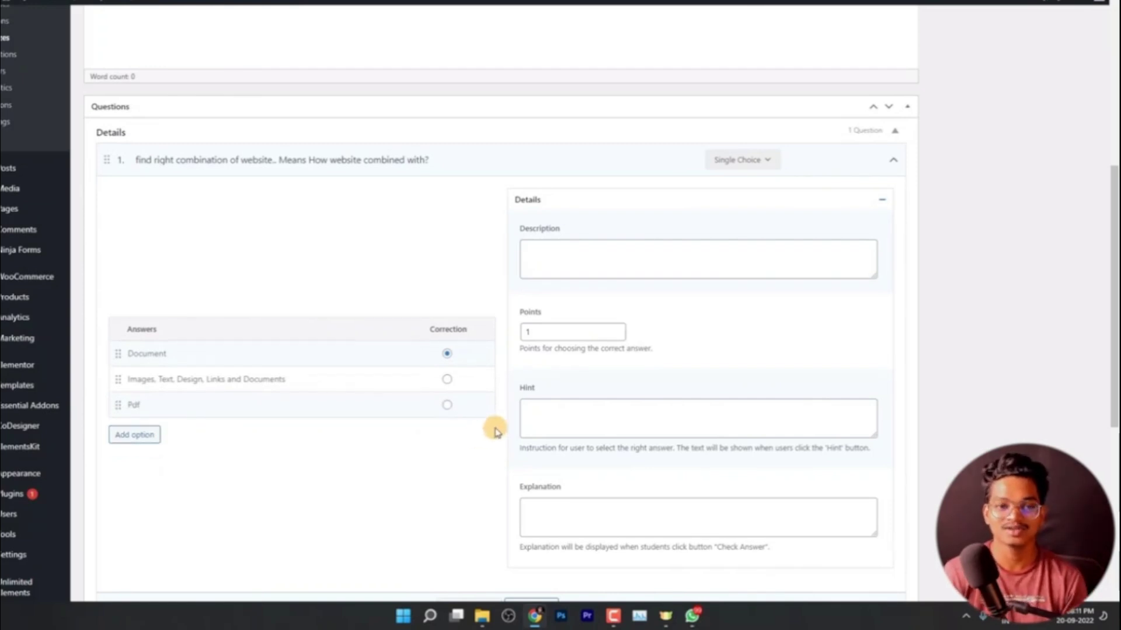
Publish the quiz with its single-choice question, leaving the title and description empty.
scroll(513, 320, "up", 5)
scroll(513, 320, "up", 2)
left_click(1070, 360)
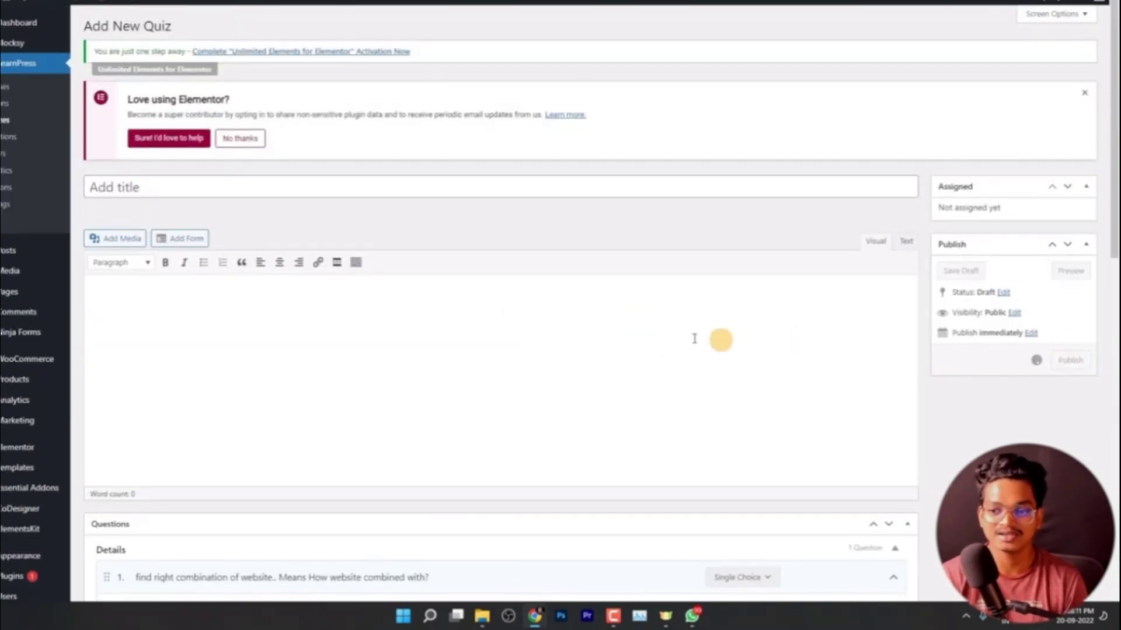
left_click(365, 189)
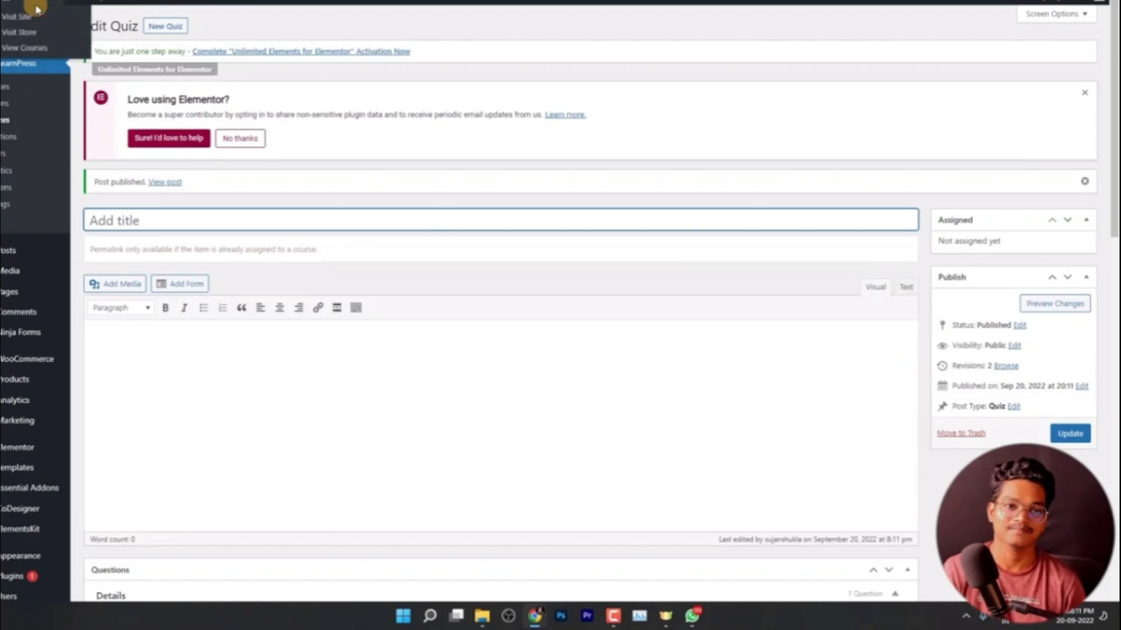
key("Tab")
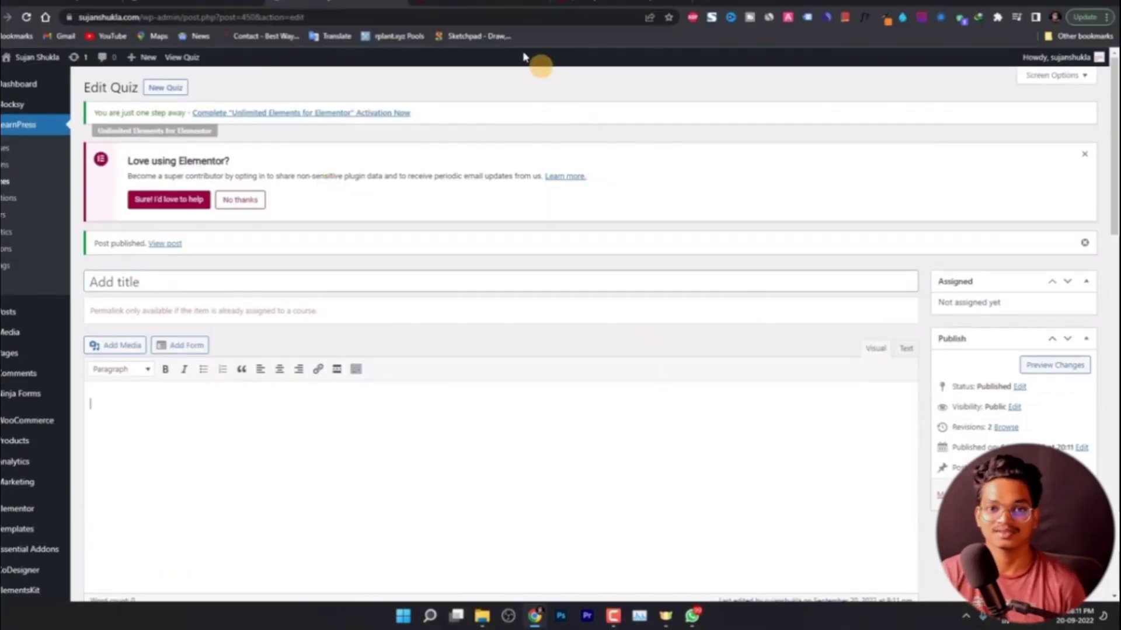
Go back to the lesson being edited and visit the live site's home page from there.
left_click(186, 1)
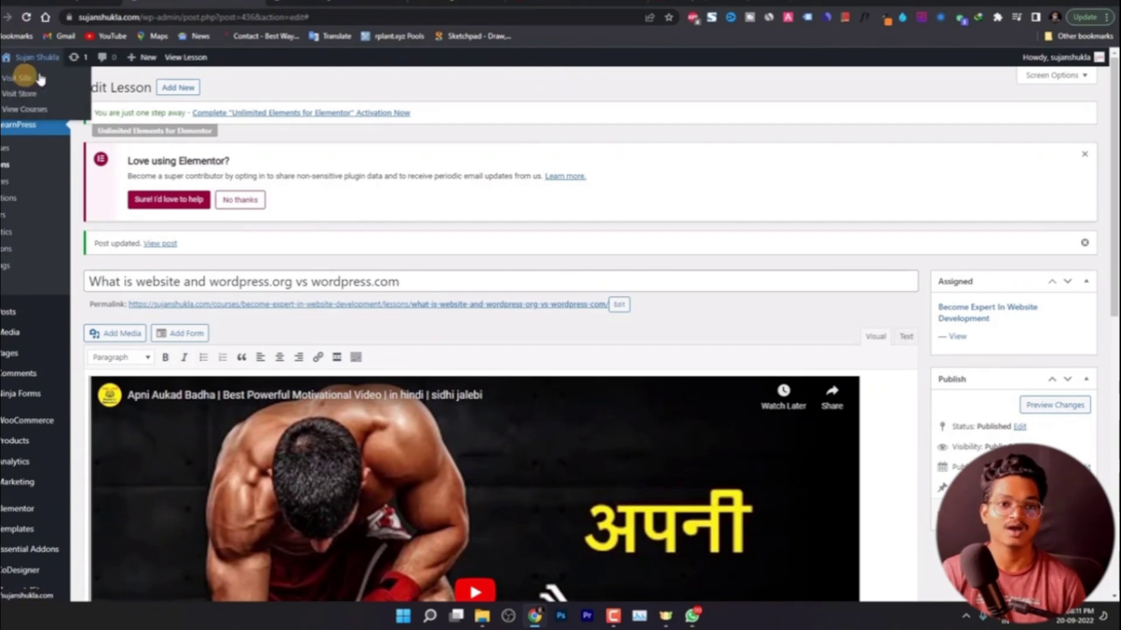
left_click(23, 77)
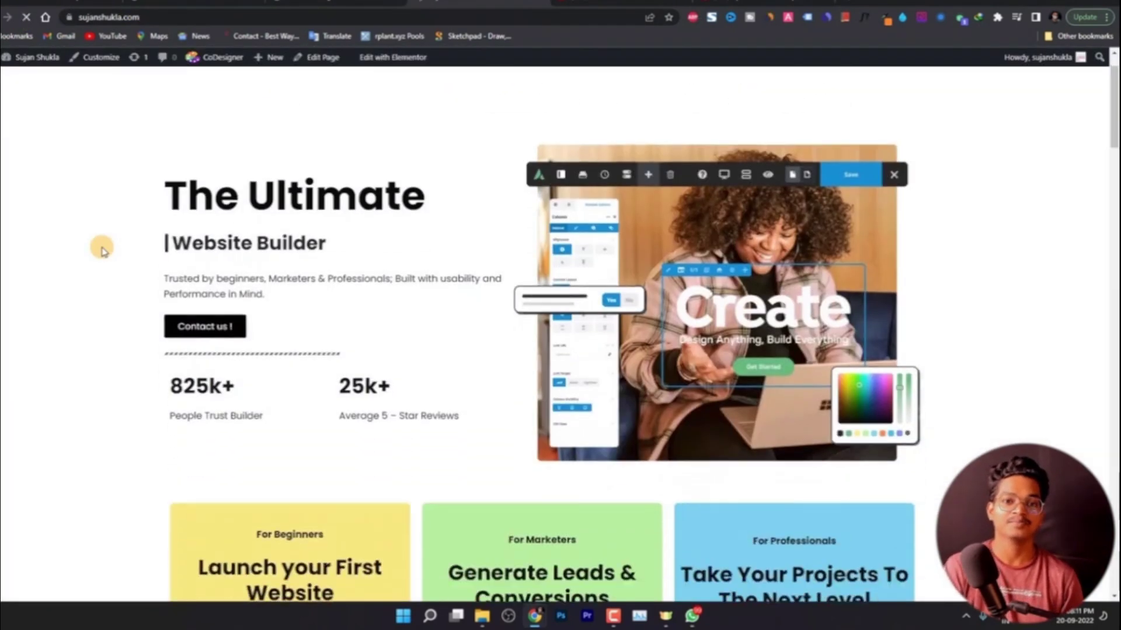
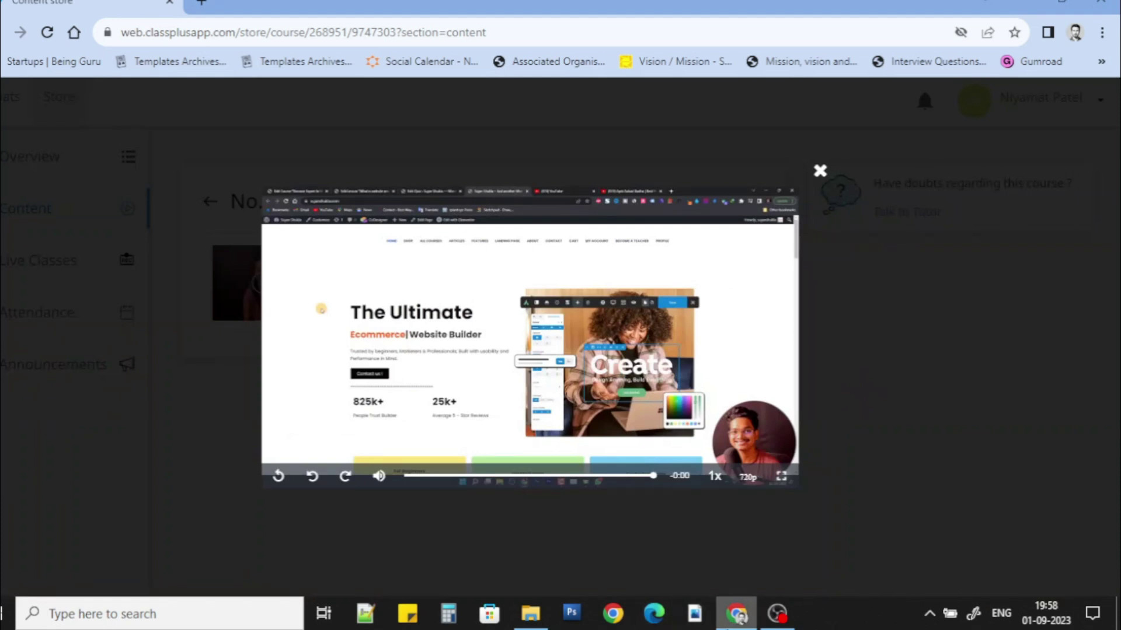
left_click(774, 612)
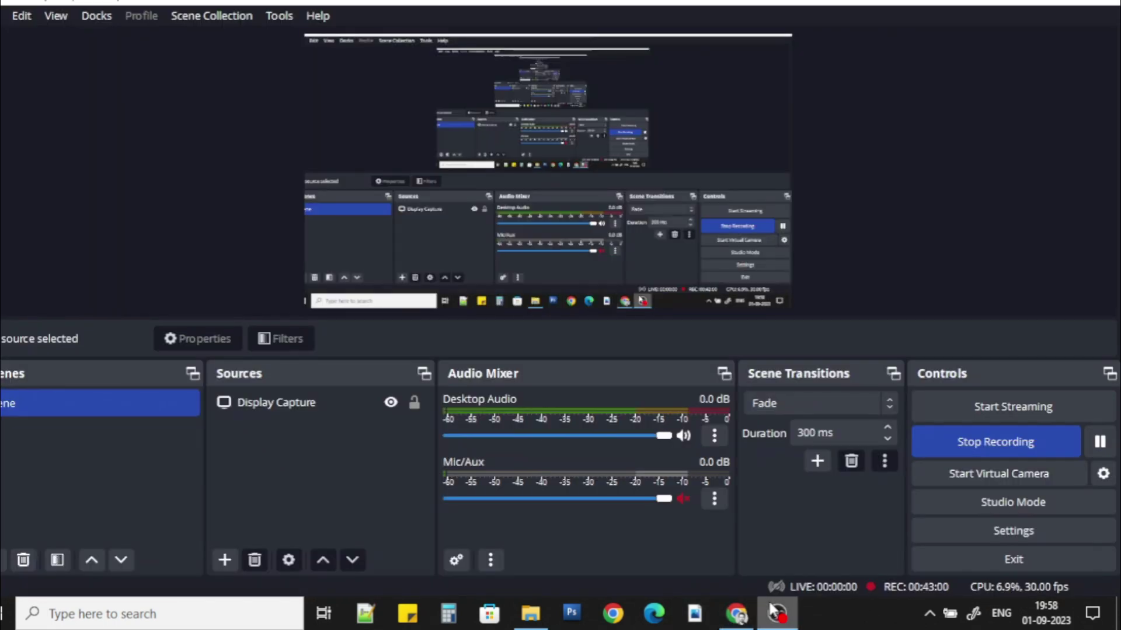